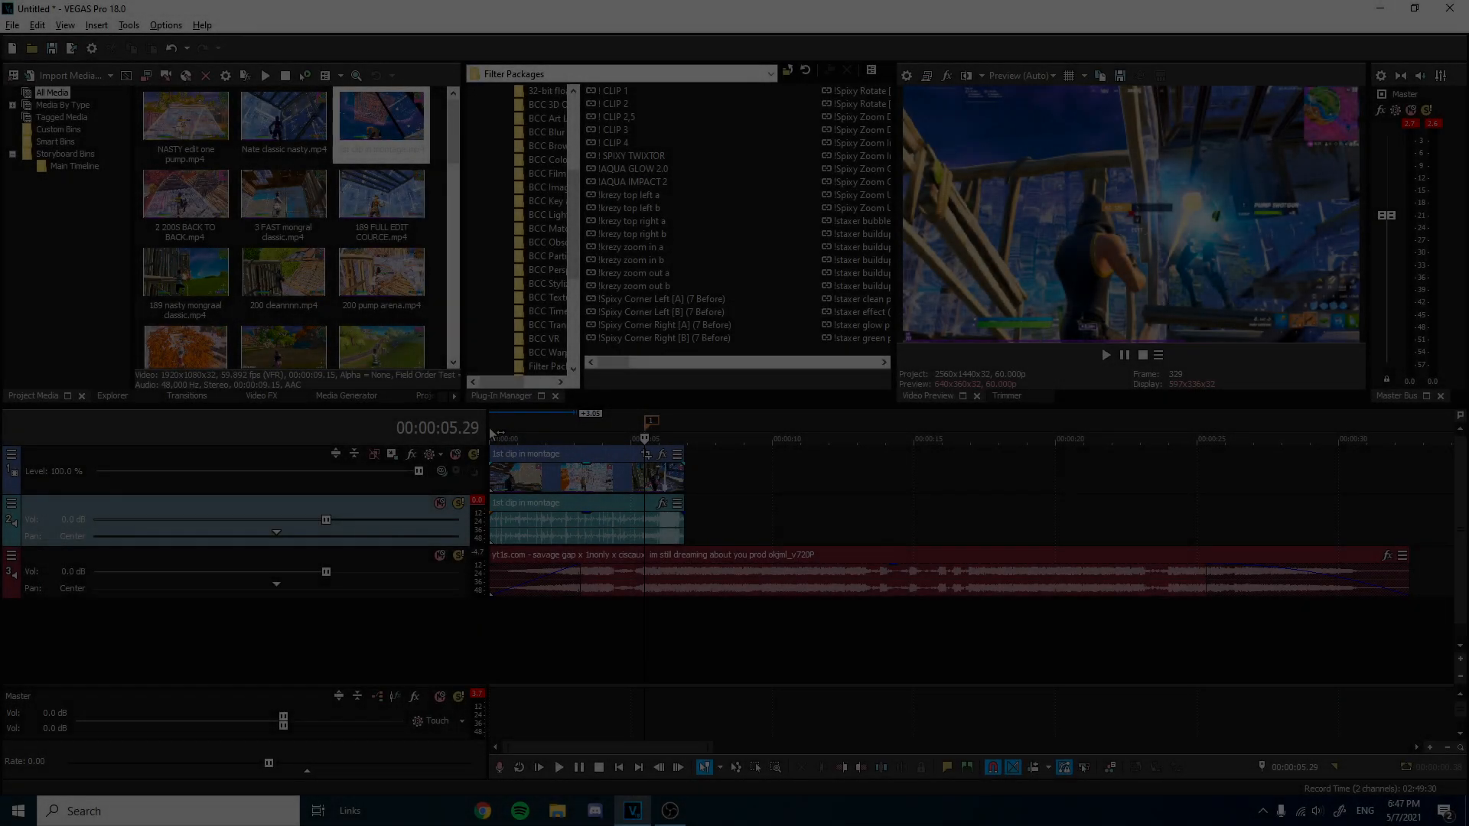
Play back the montage from the start, then adjust the fade-out at the end of the music event.
click(491, 430)
key(space)
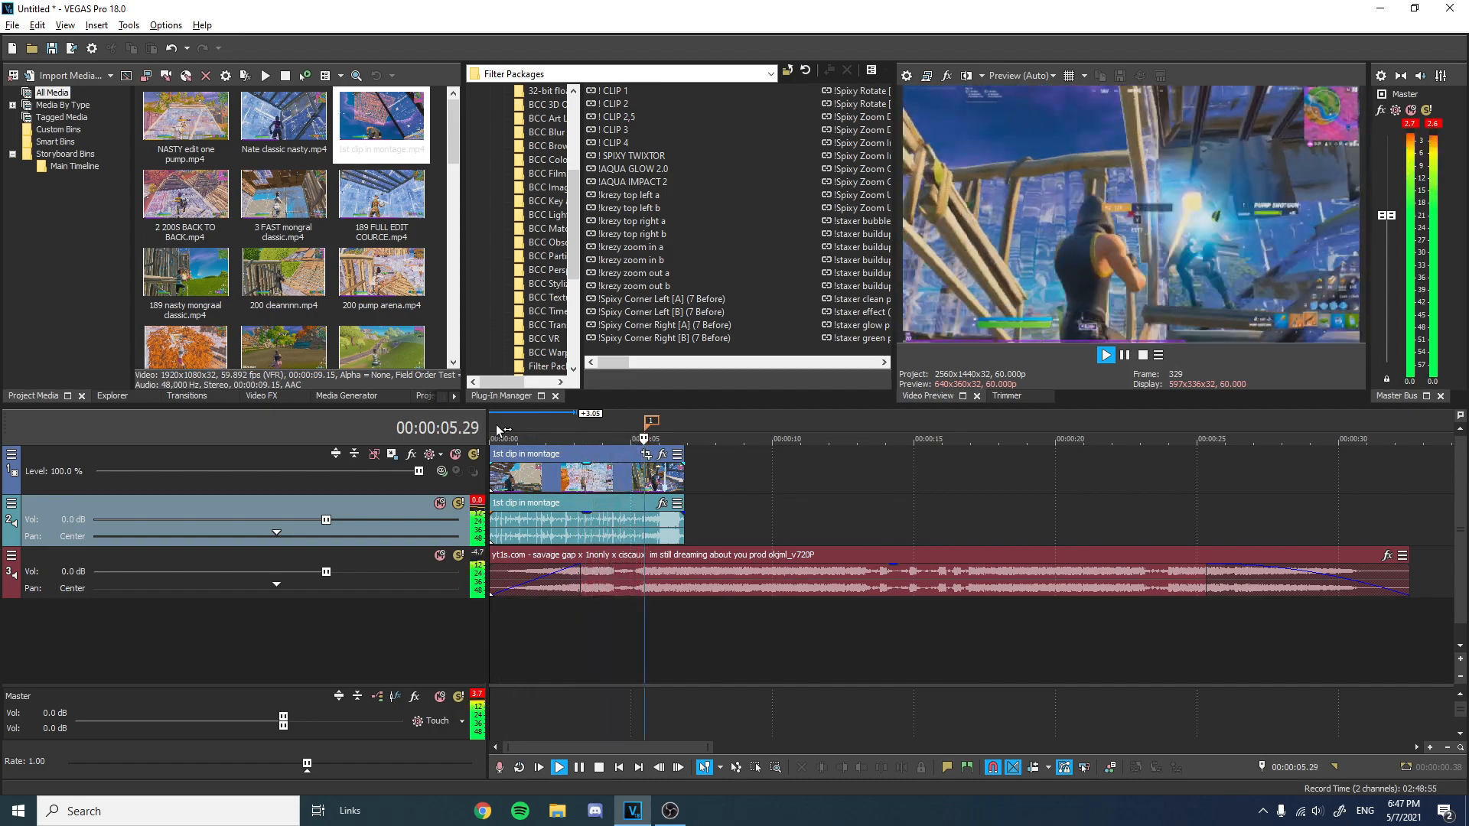
key(space)
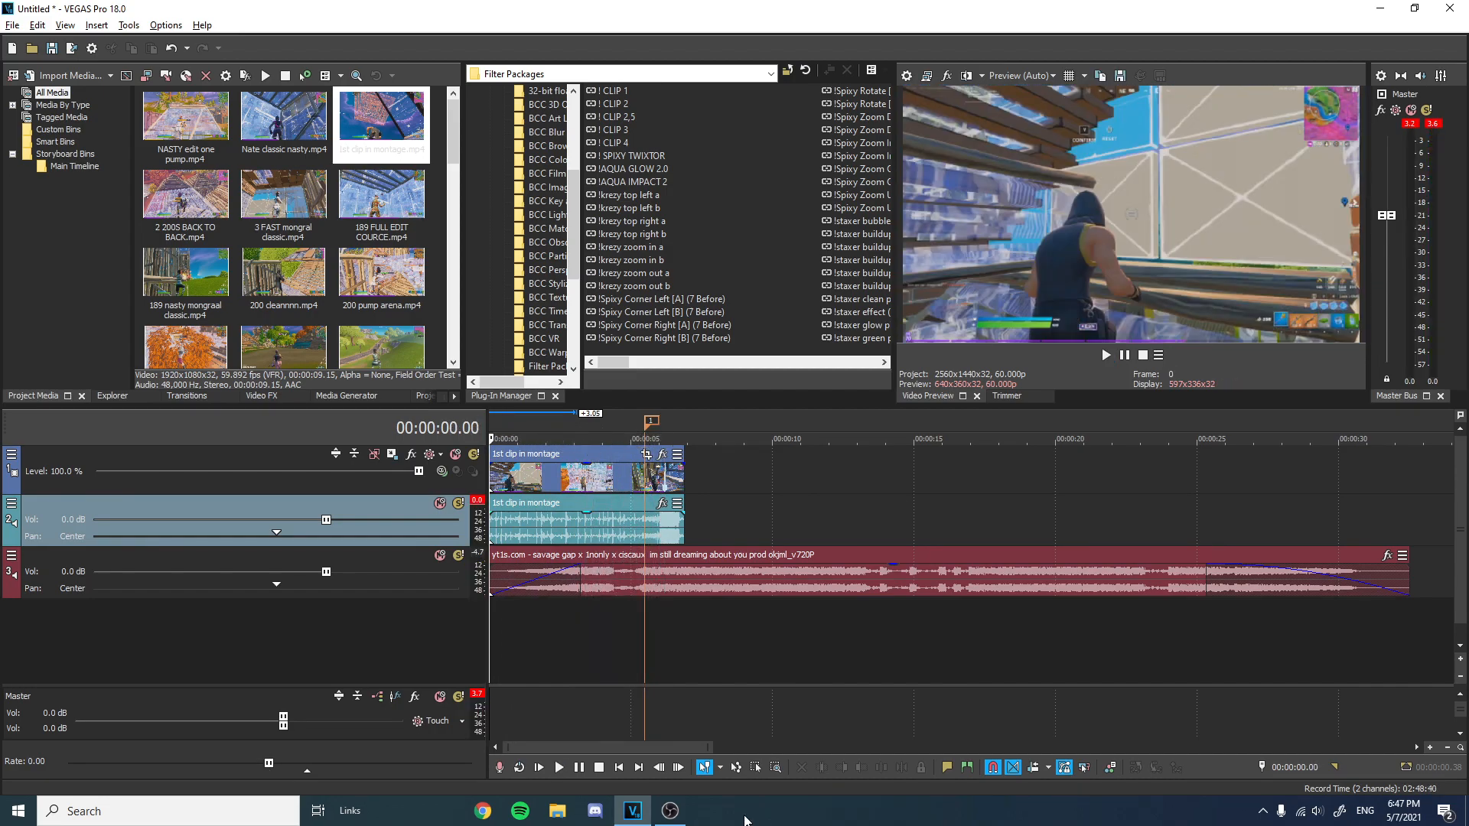
scroll(599, 457, up, 3)
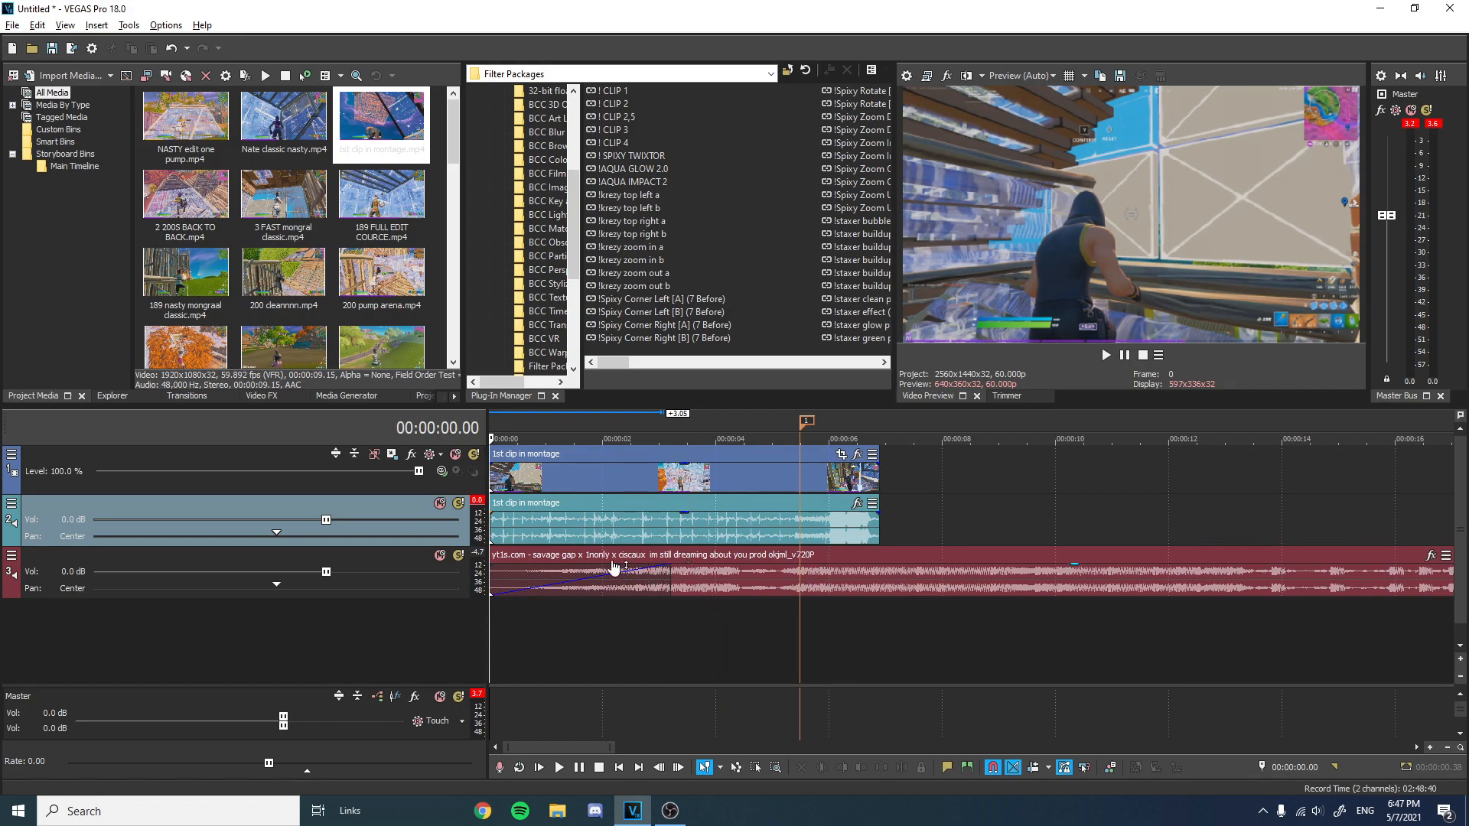
scroll(781, 540, down, 3)
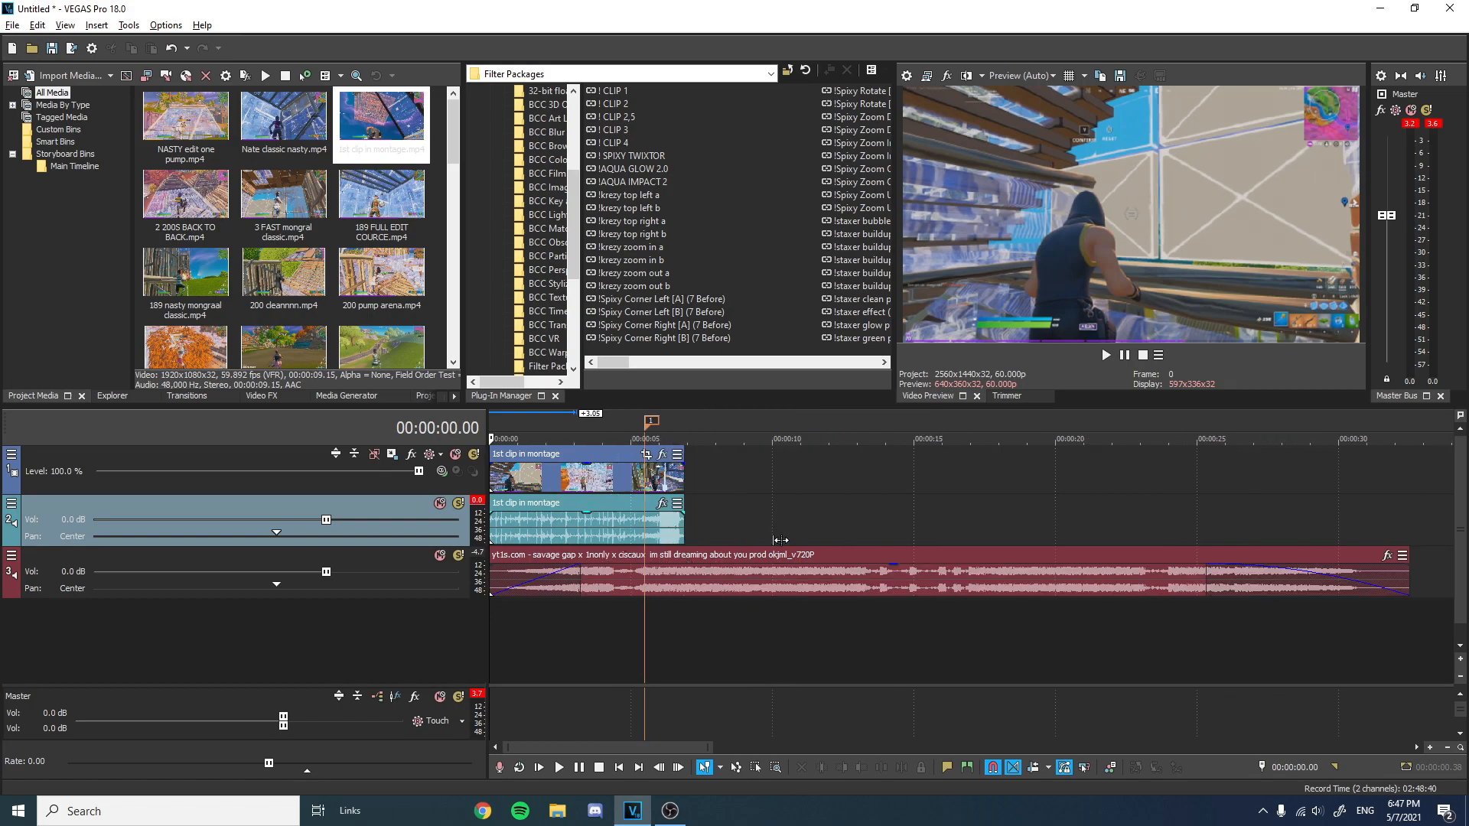
scroll(780, 541, down, 1)
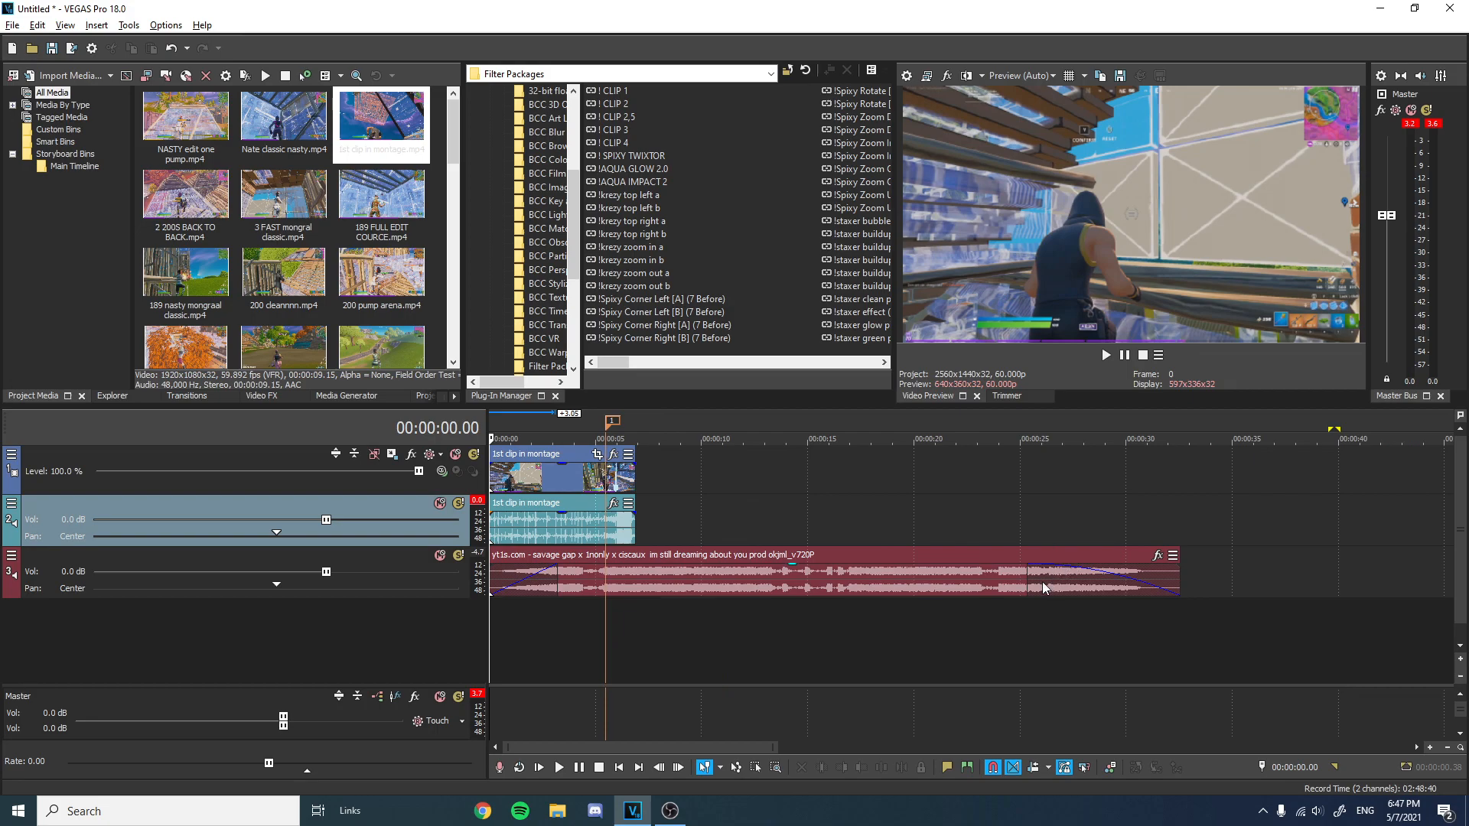
drag(1030, 583, 1066, 583)
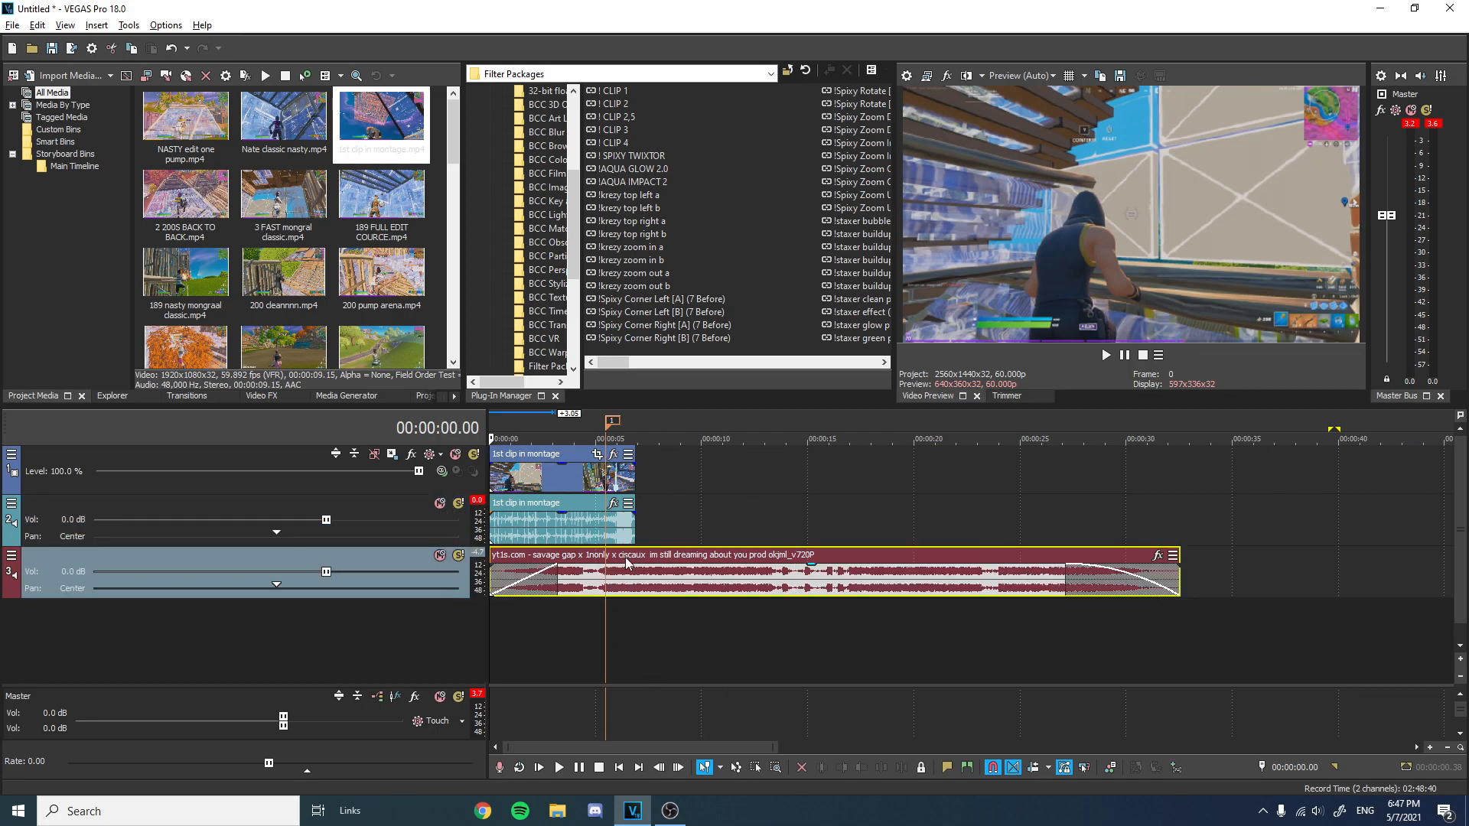
Locate frame 00:00:05.03 in the first montage clip and split the clip there.
click(603, 432)
scroll(696, 520, up, 5)
scroll(952, 485, down, 5)
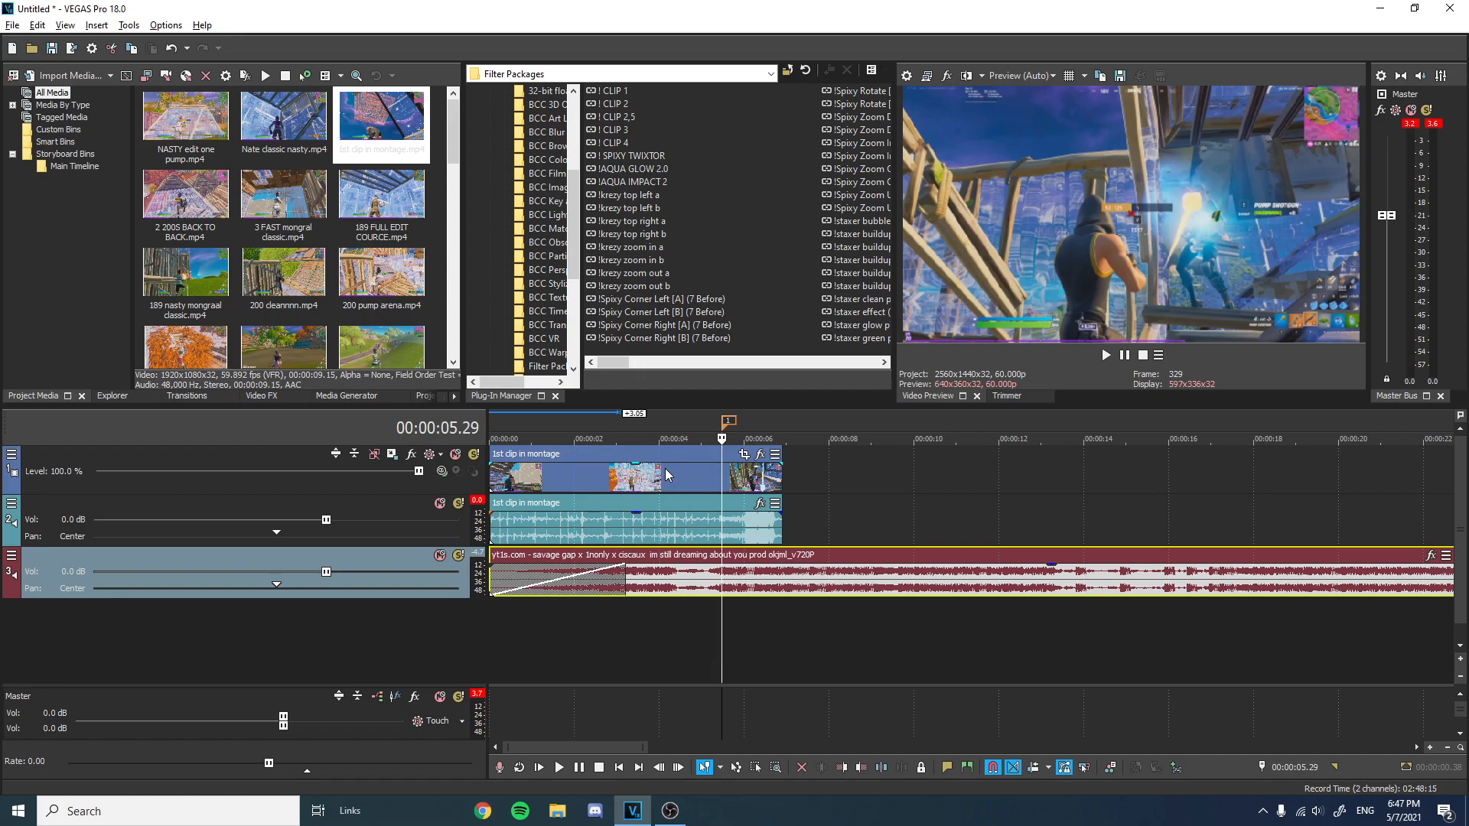
scroll(766, 474, up, 3)
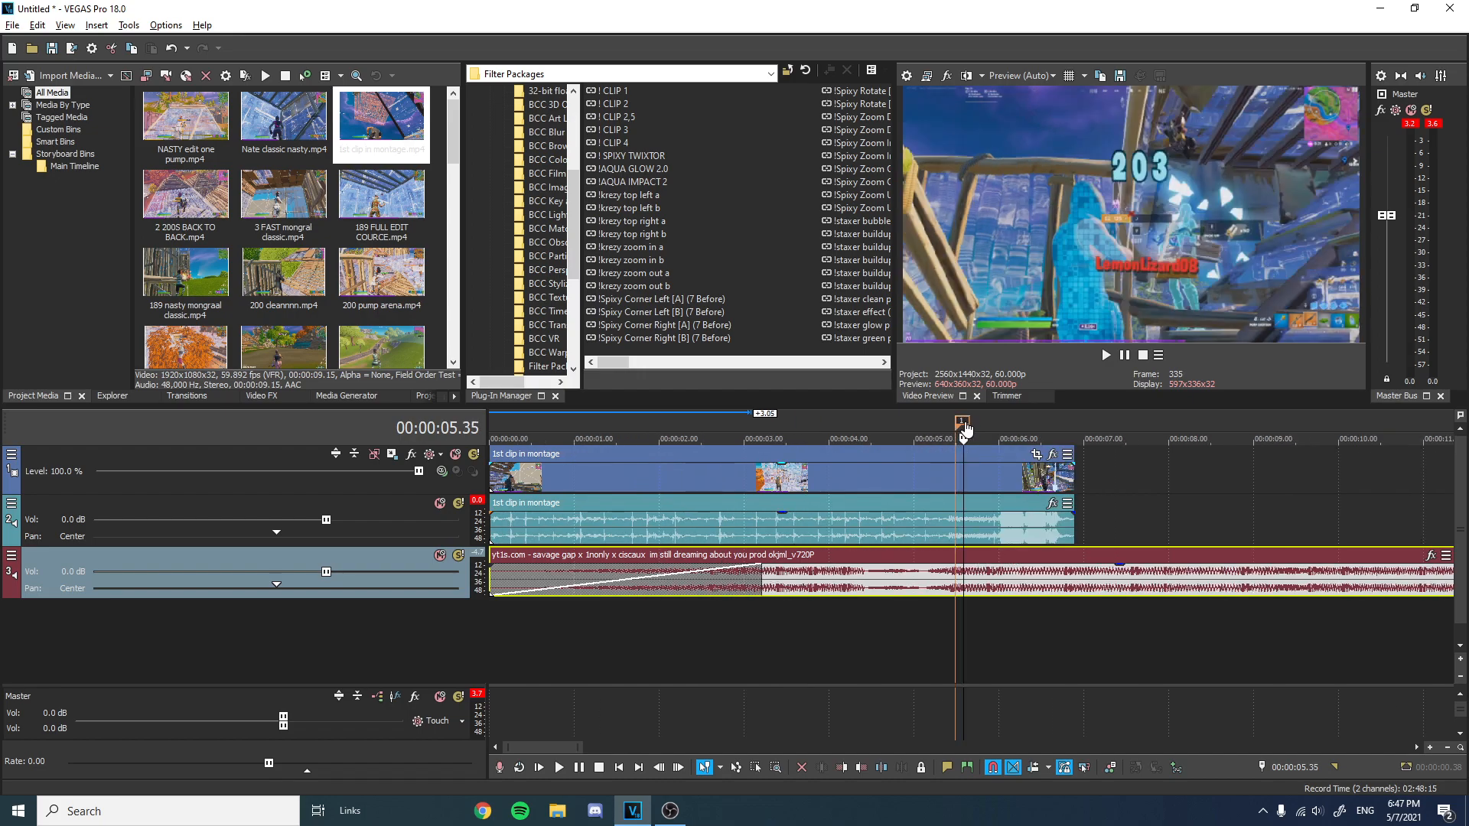
click(986, 453)
mouse_move(987, 458)
mouse_down()
mouse_move(1004, 459)
mouse_move(980, 456)
mouse_up()
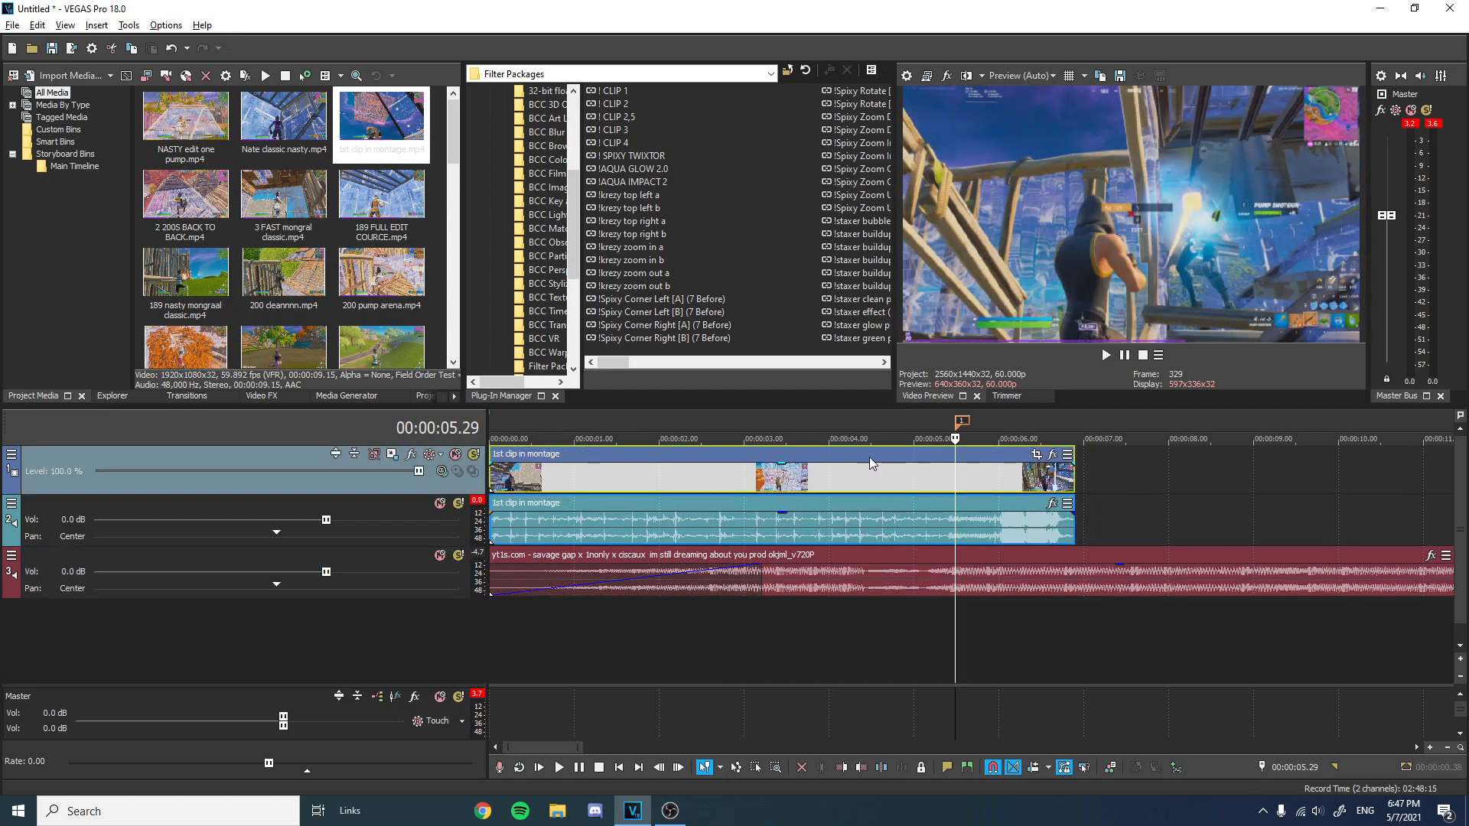
scroll(869, 457, down, 2)
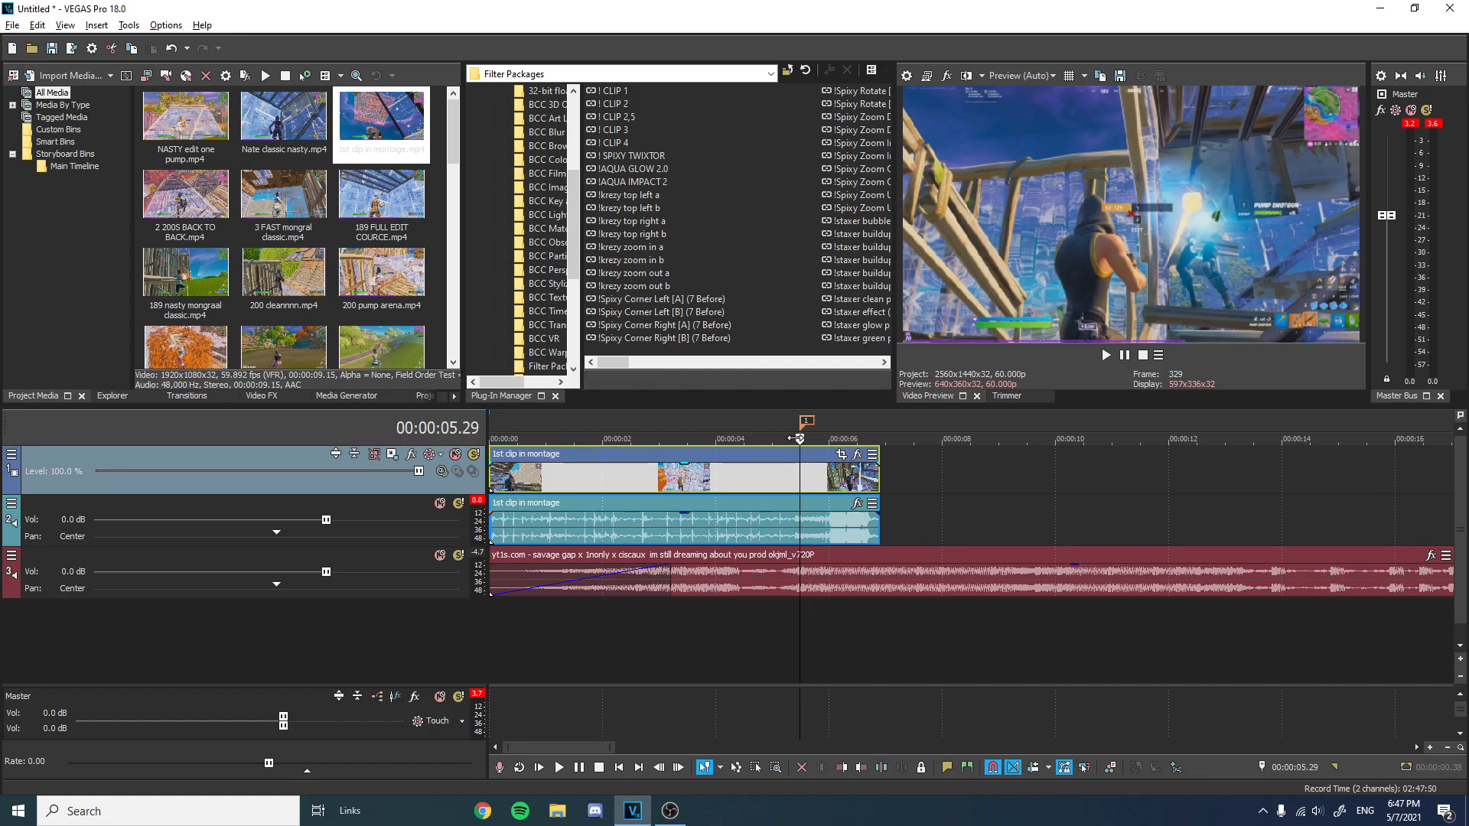
key(j)
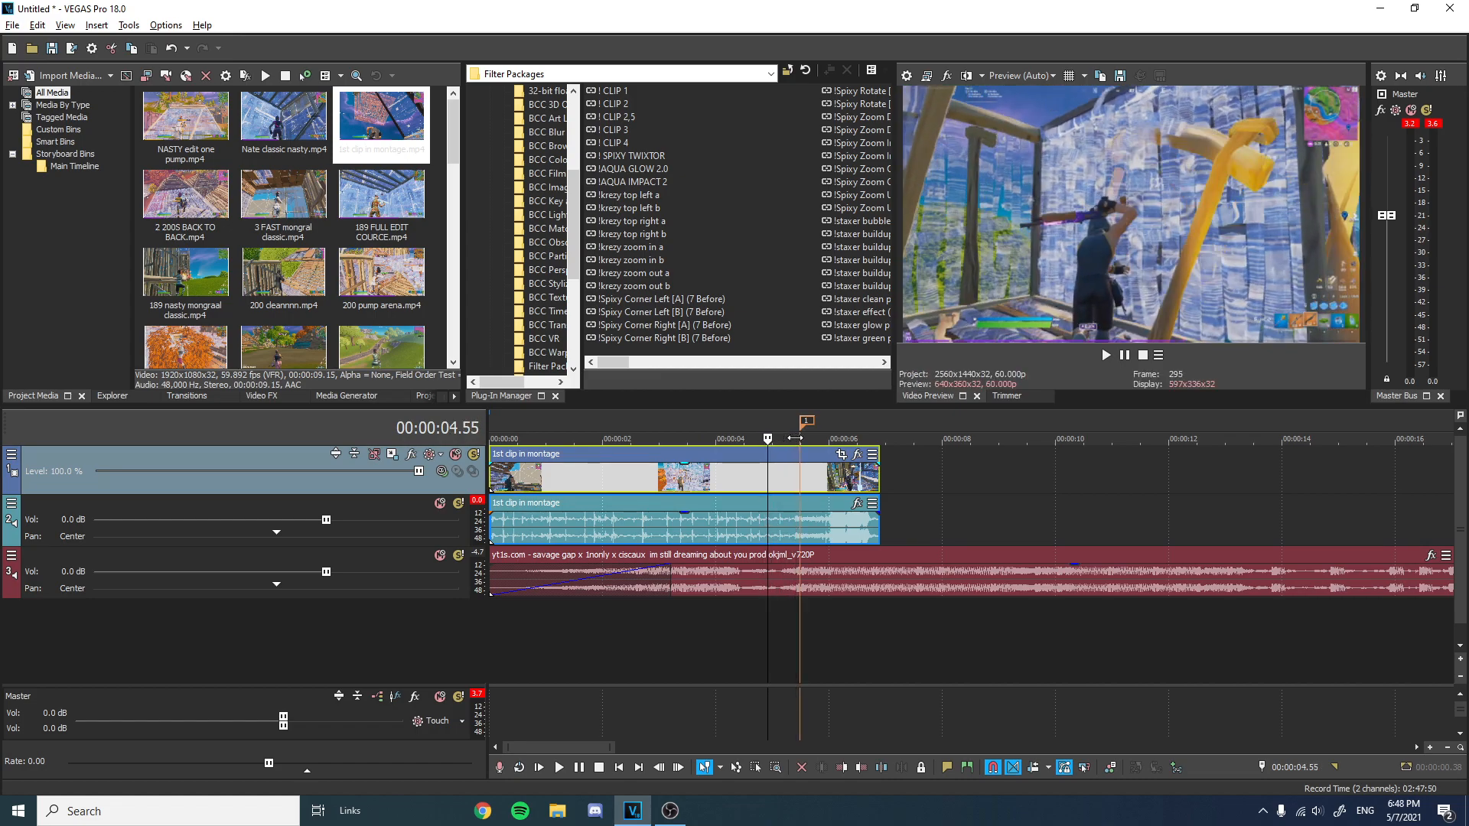
key(Right)
key(Right)
key(Right)
key(Right)
key(Right)
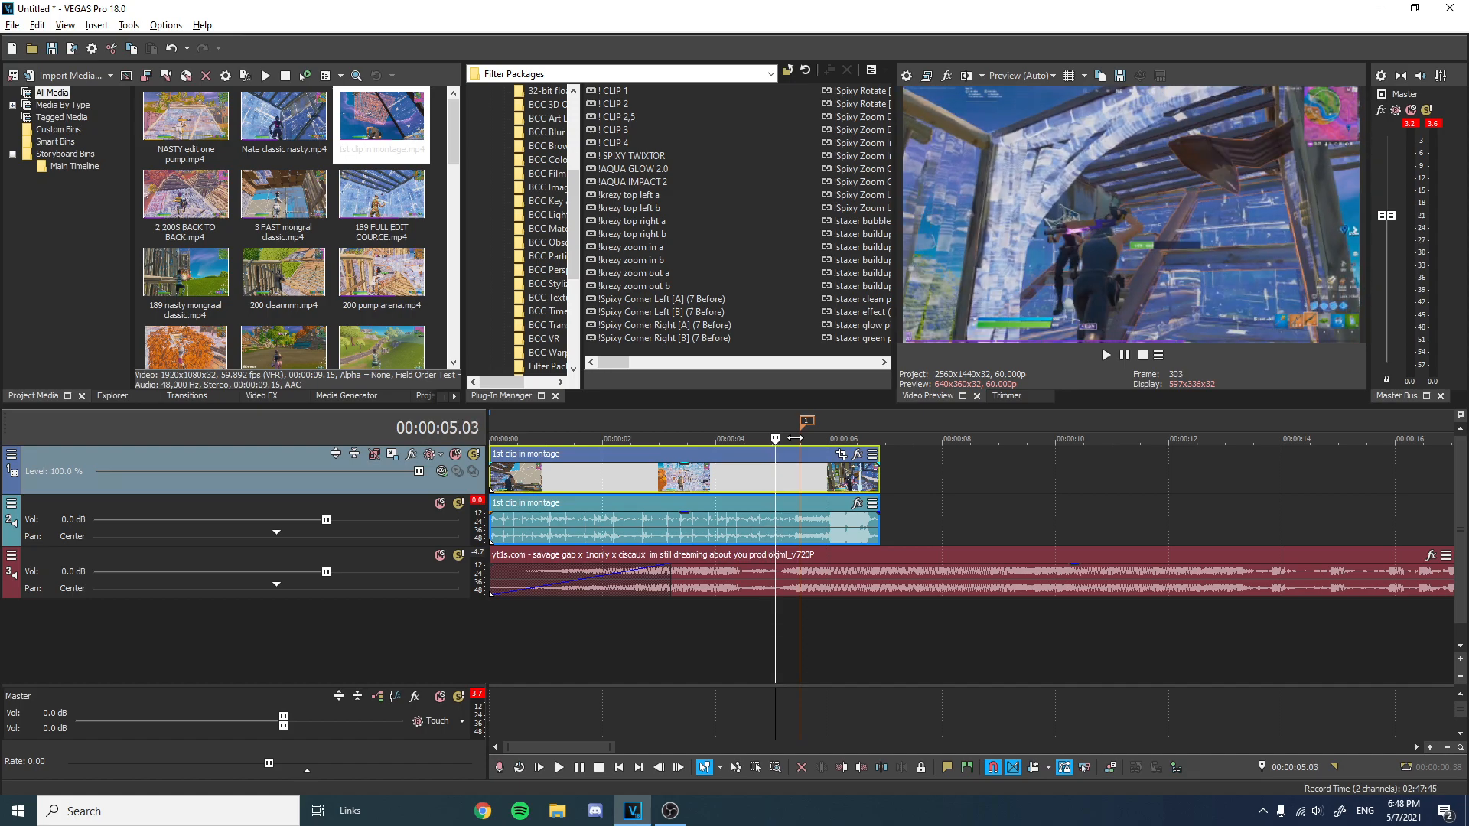
scroll(823, 484, up, 5)
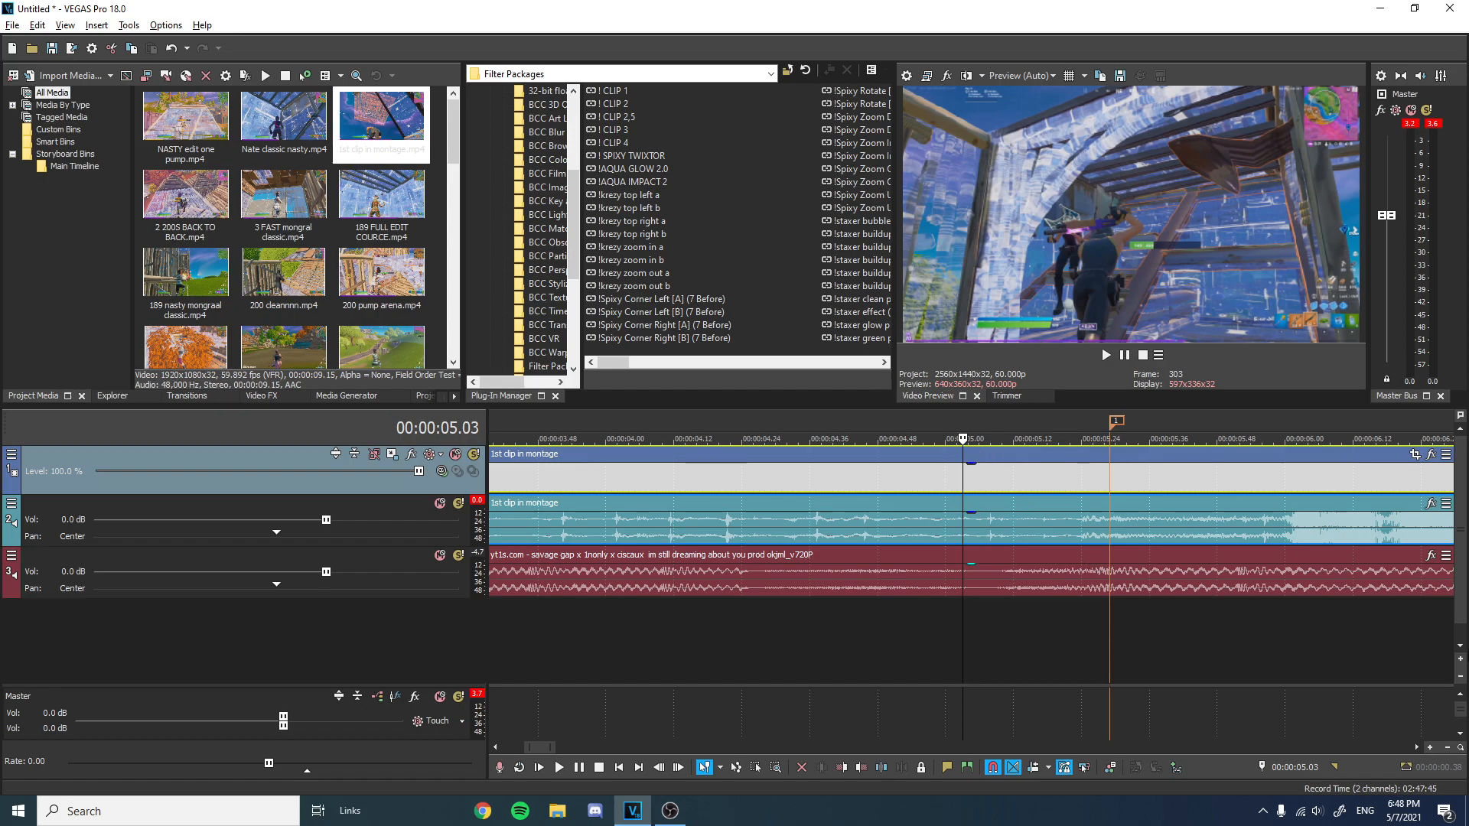
key(s)
Trim about 3 seconds off the start of the clip part before the split and move it back to the timeline beginning.
scroll(1008, 499, down, 8)
drag(492, 477, 619, 477)
drag(664, 476, 538, 476)
Search the video effects for TwixtorPRO and apply its 'nice settings' preset to the clip part after the split.
click(730, 421)
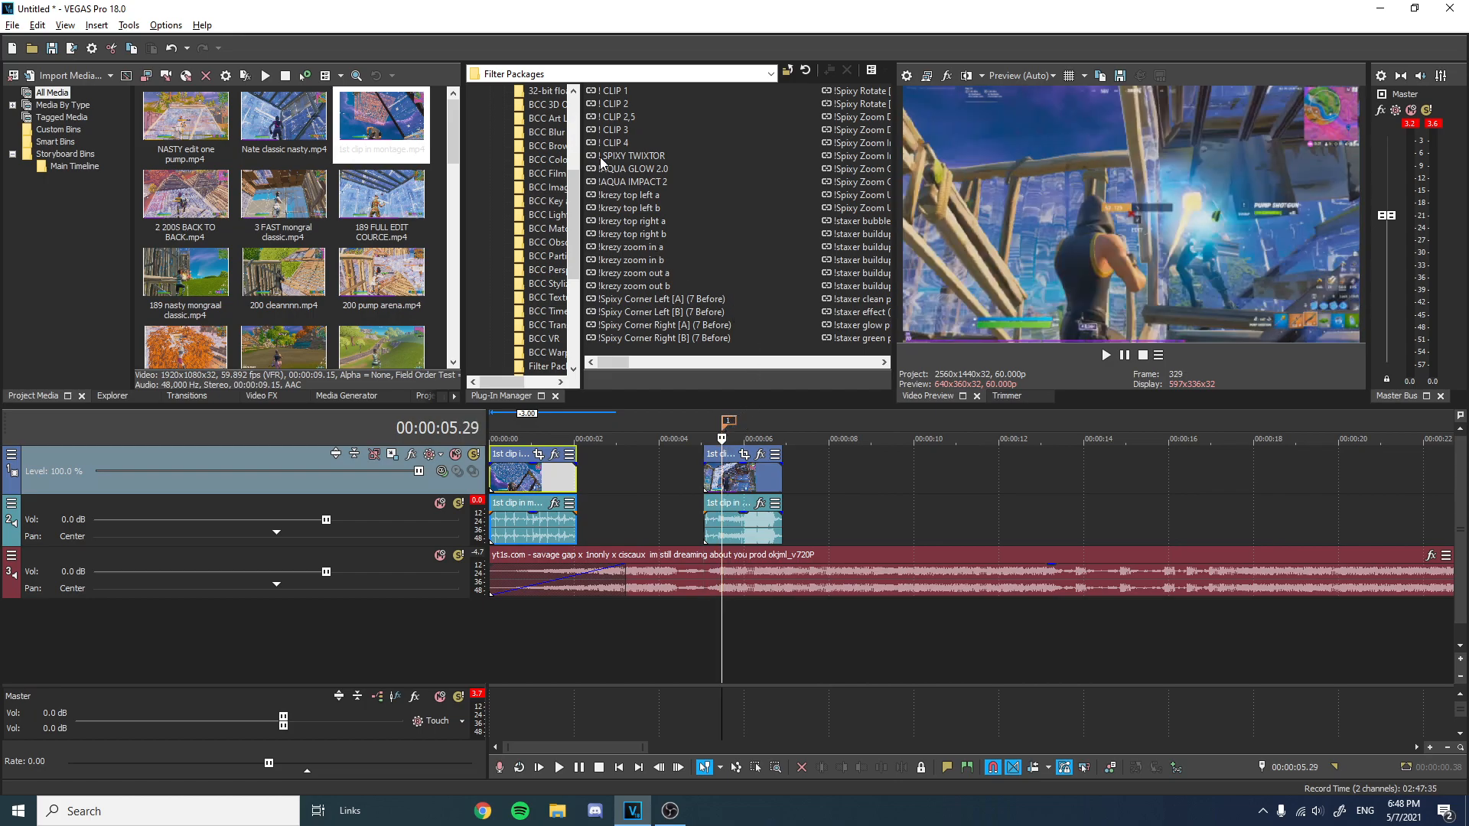
click(283, 397)
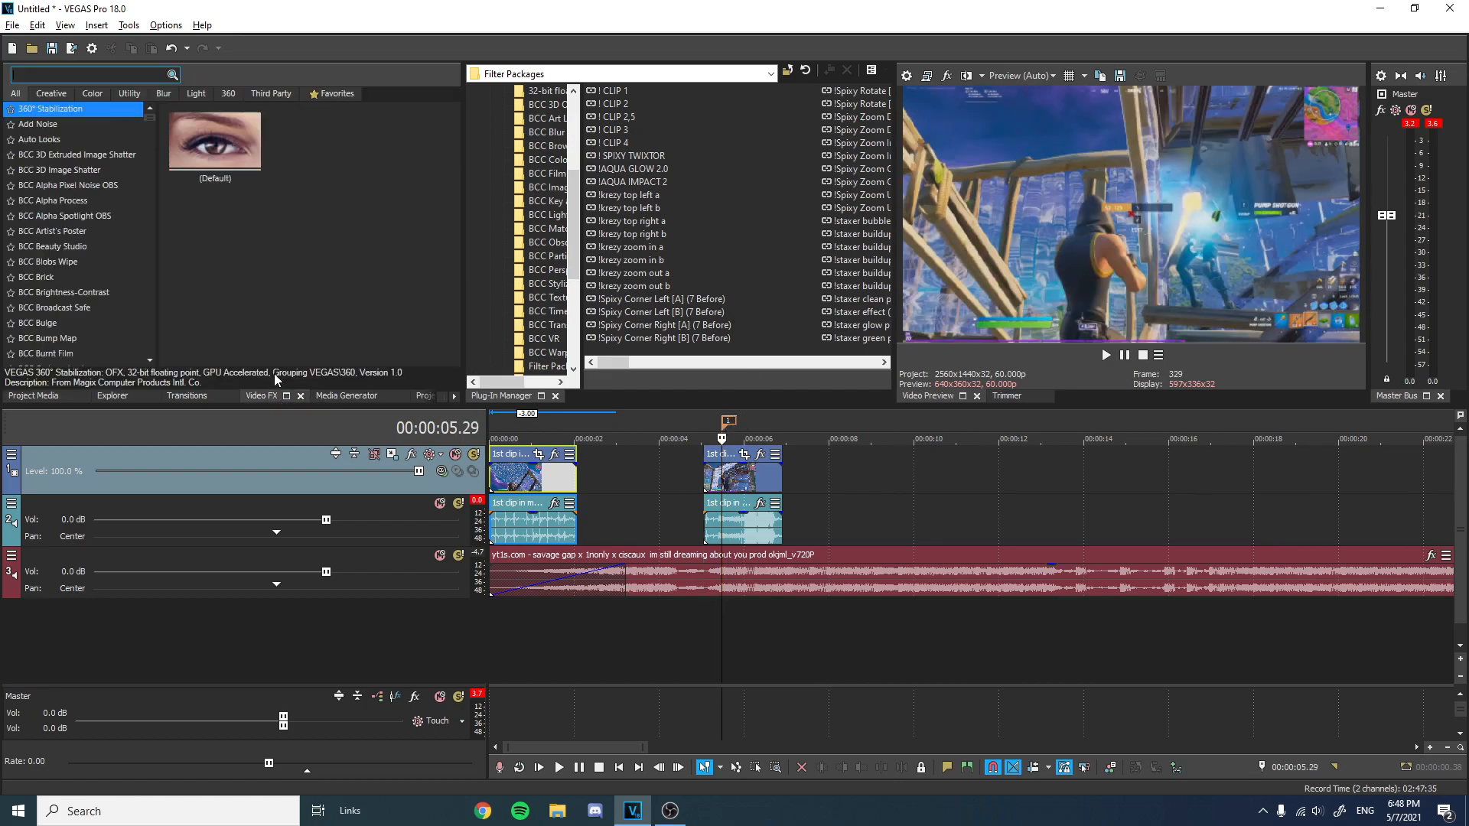
click(119, 73)
text(twixtorpro)
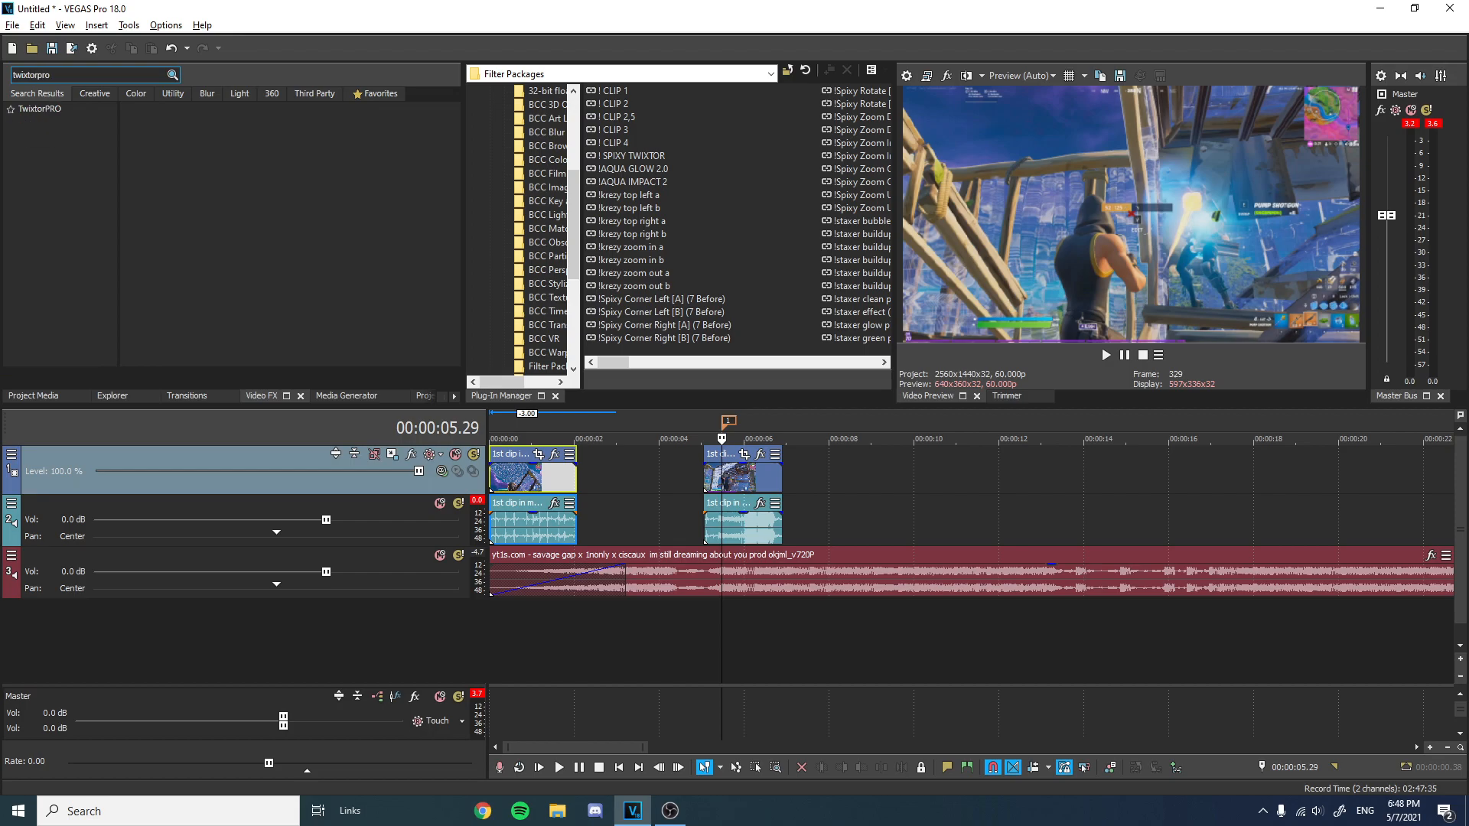
click(53, 109)
drag(278, 122, 570, 293)
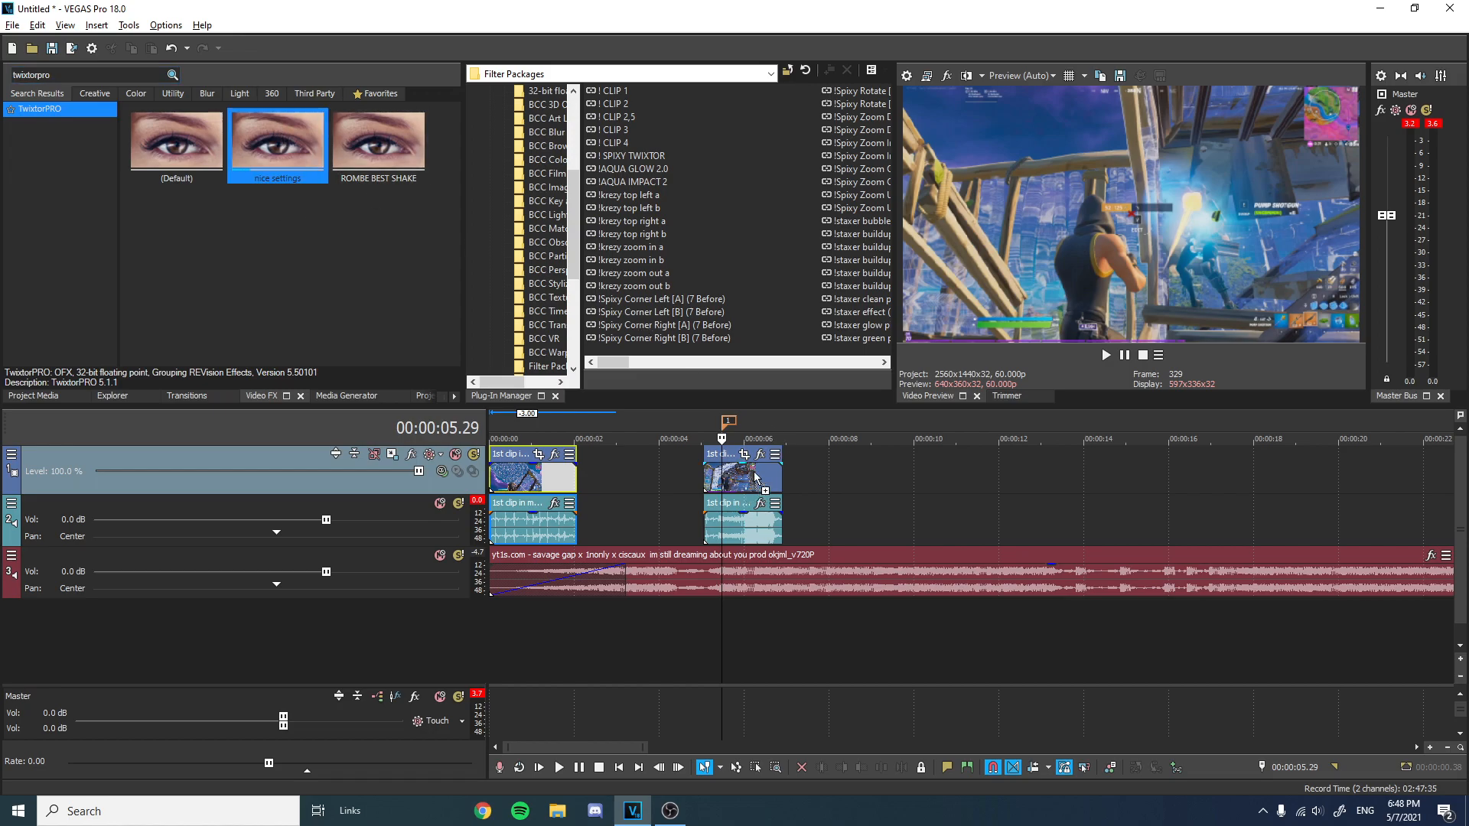
drag(647, 388, 746, 462)
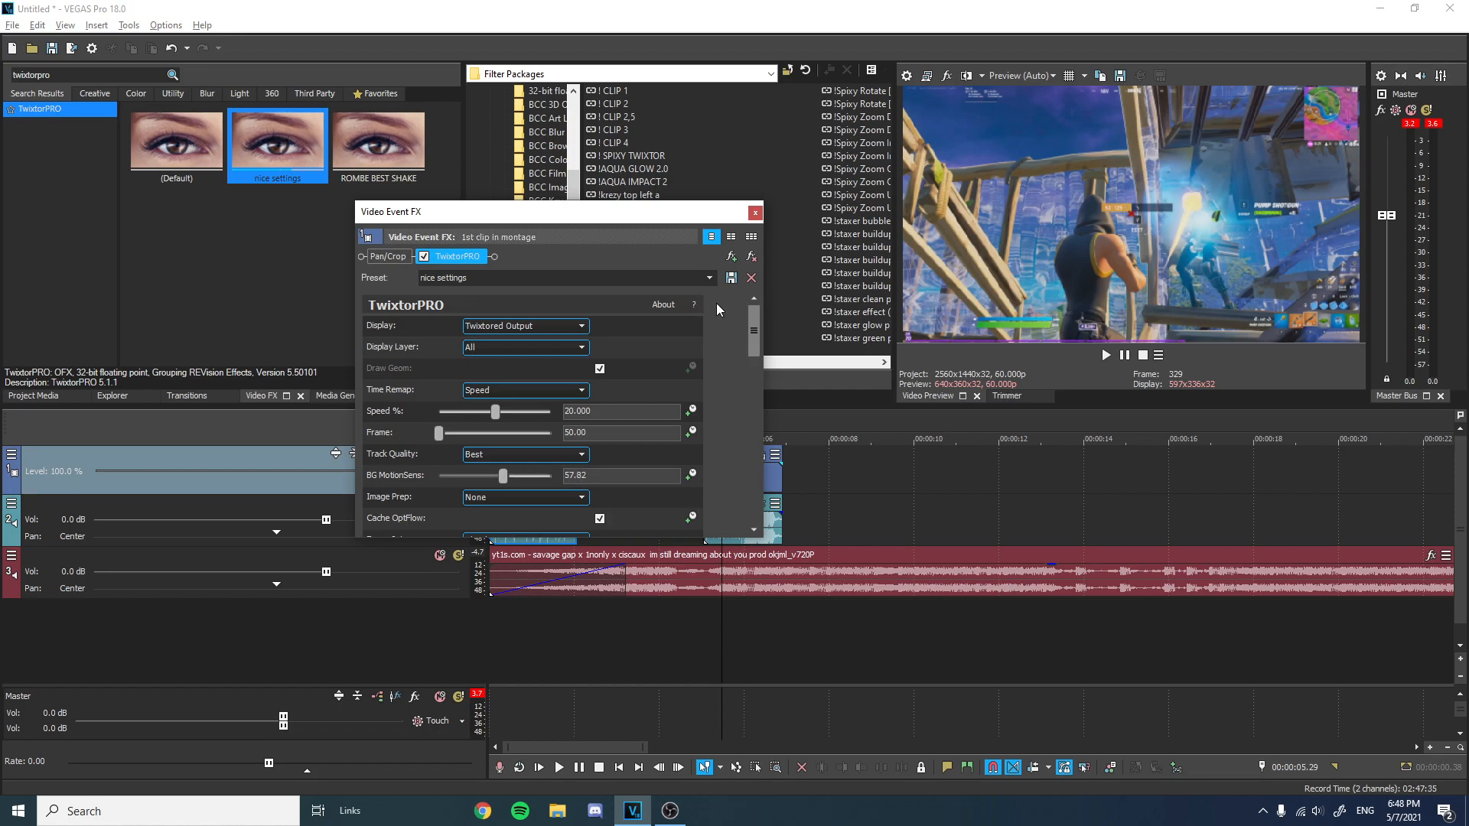
Set TwixtorPRO's Frame value to 60.00, review the remaining parameters, and close the effect dialog.
drag(759, 323, 753, 352)
drag(601, 400, 480, 388)
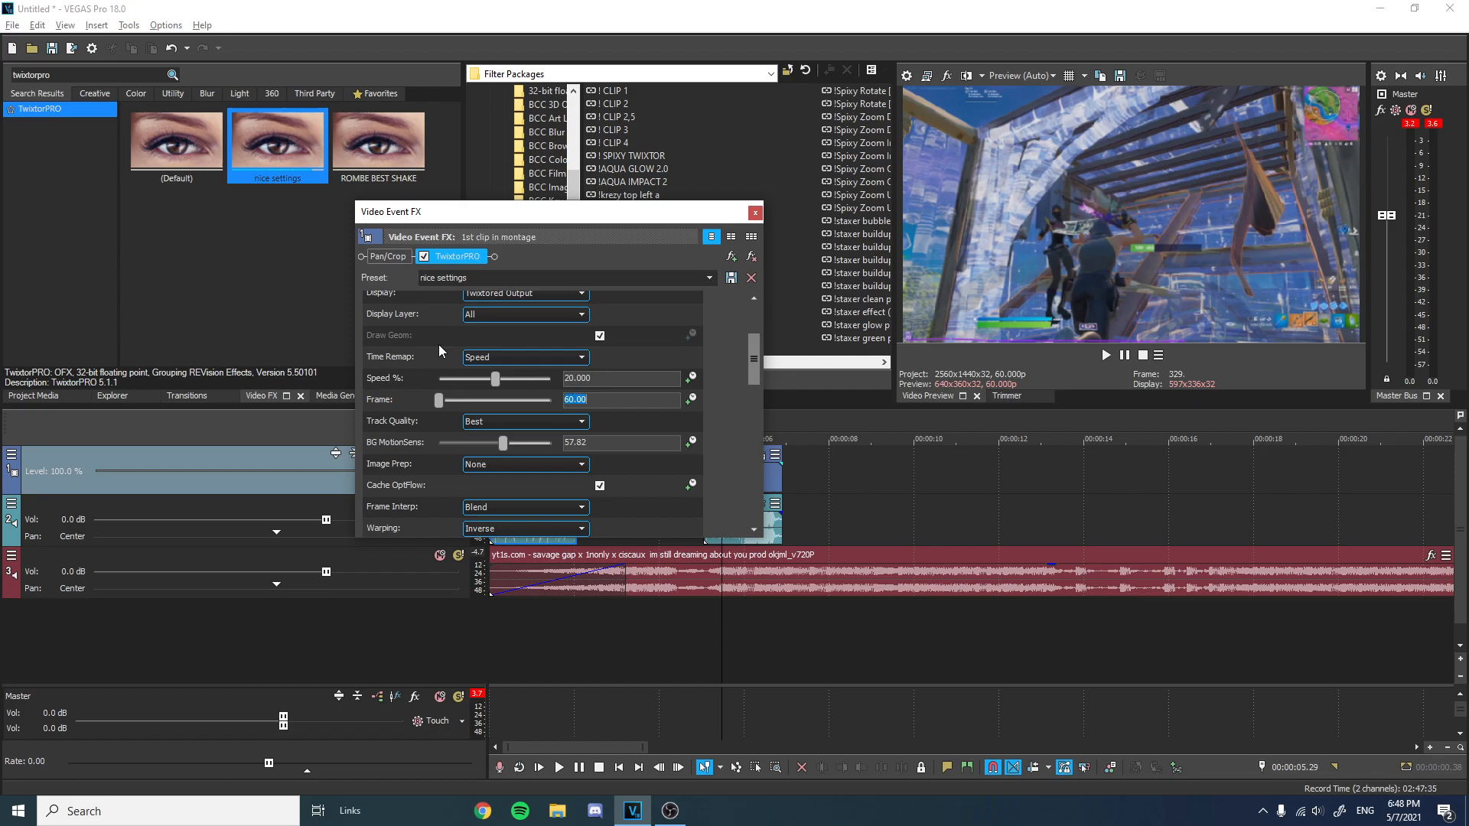
drag(748, 350, 750, 470)
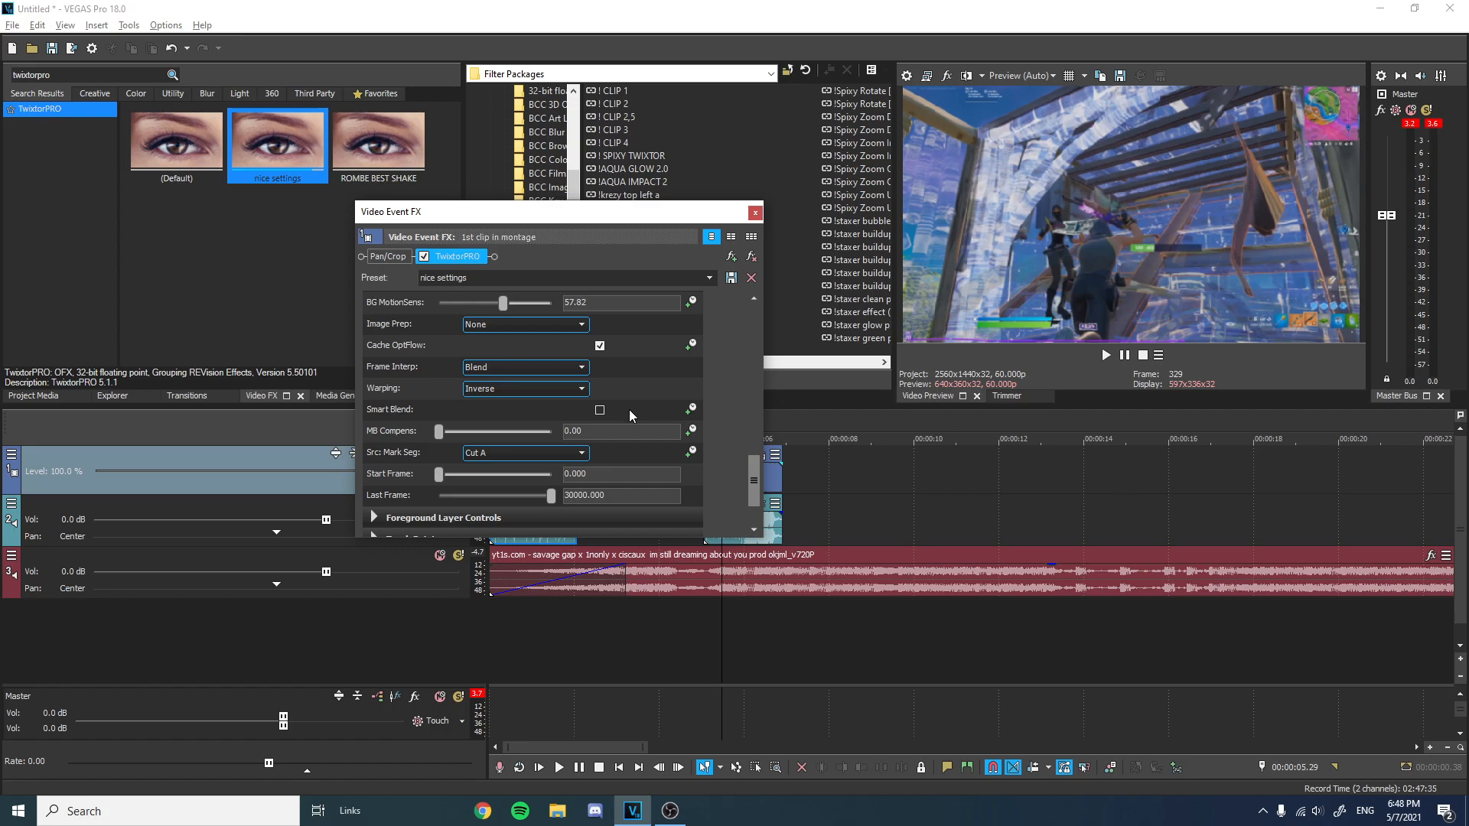
drag(750, 471, 755, 300)
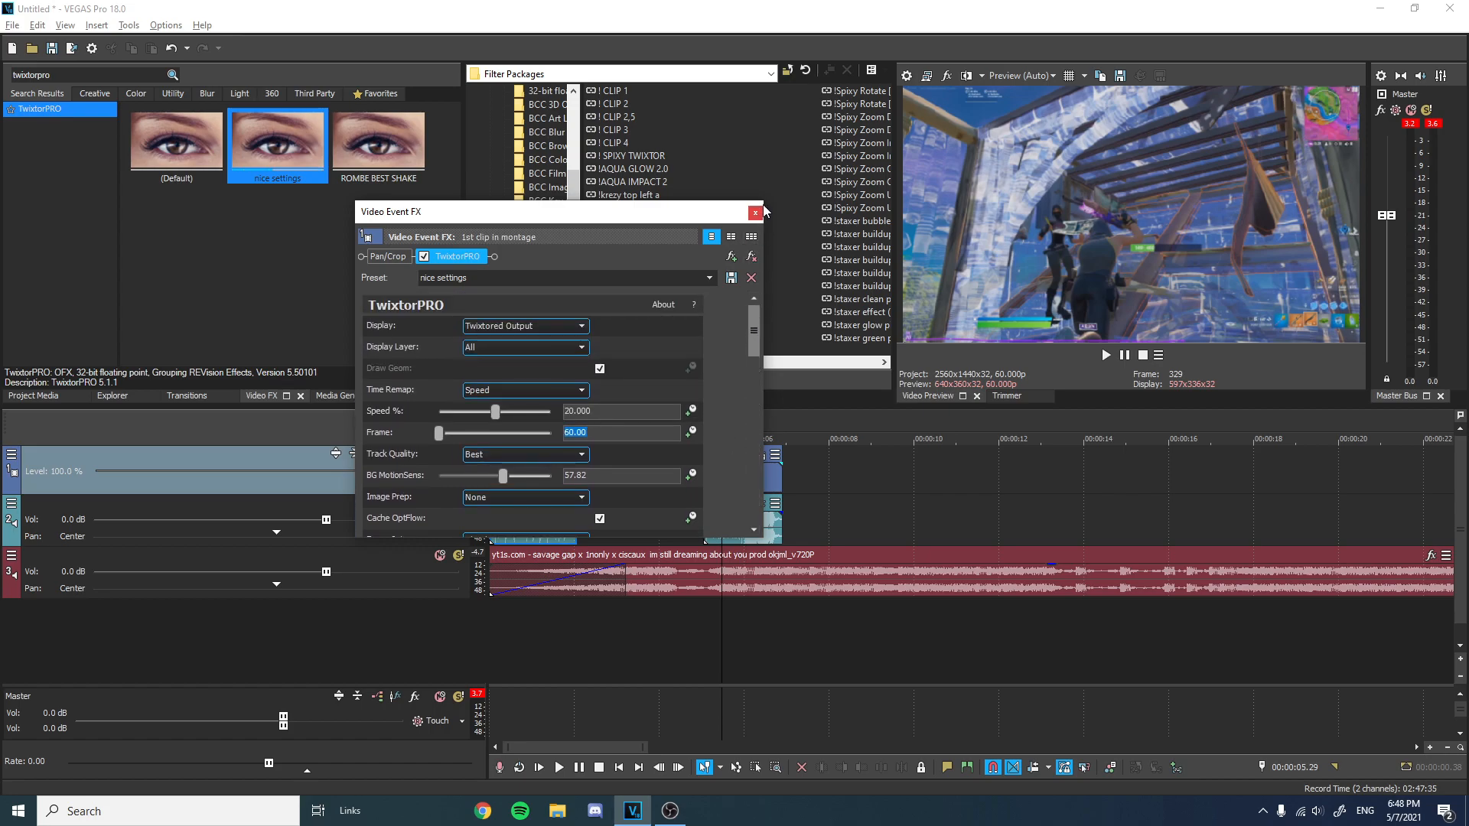
click(755, 212)
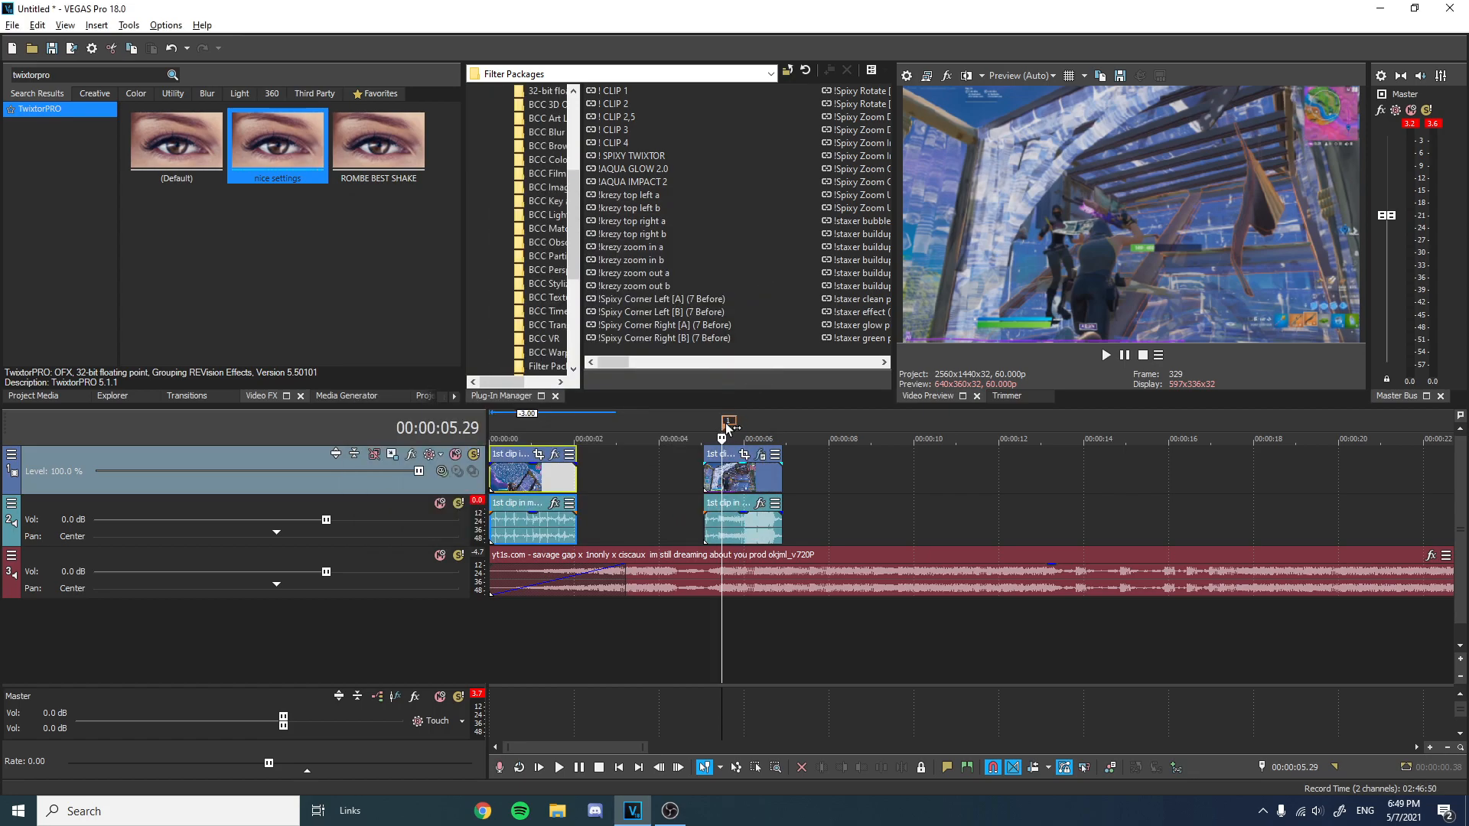
Slide the slowed clip part about one second earlier on the timeline.
scroll(730, 459, up, 5)
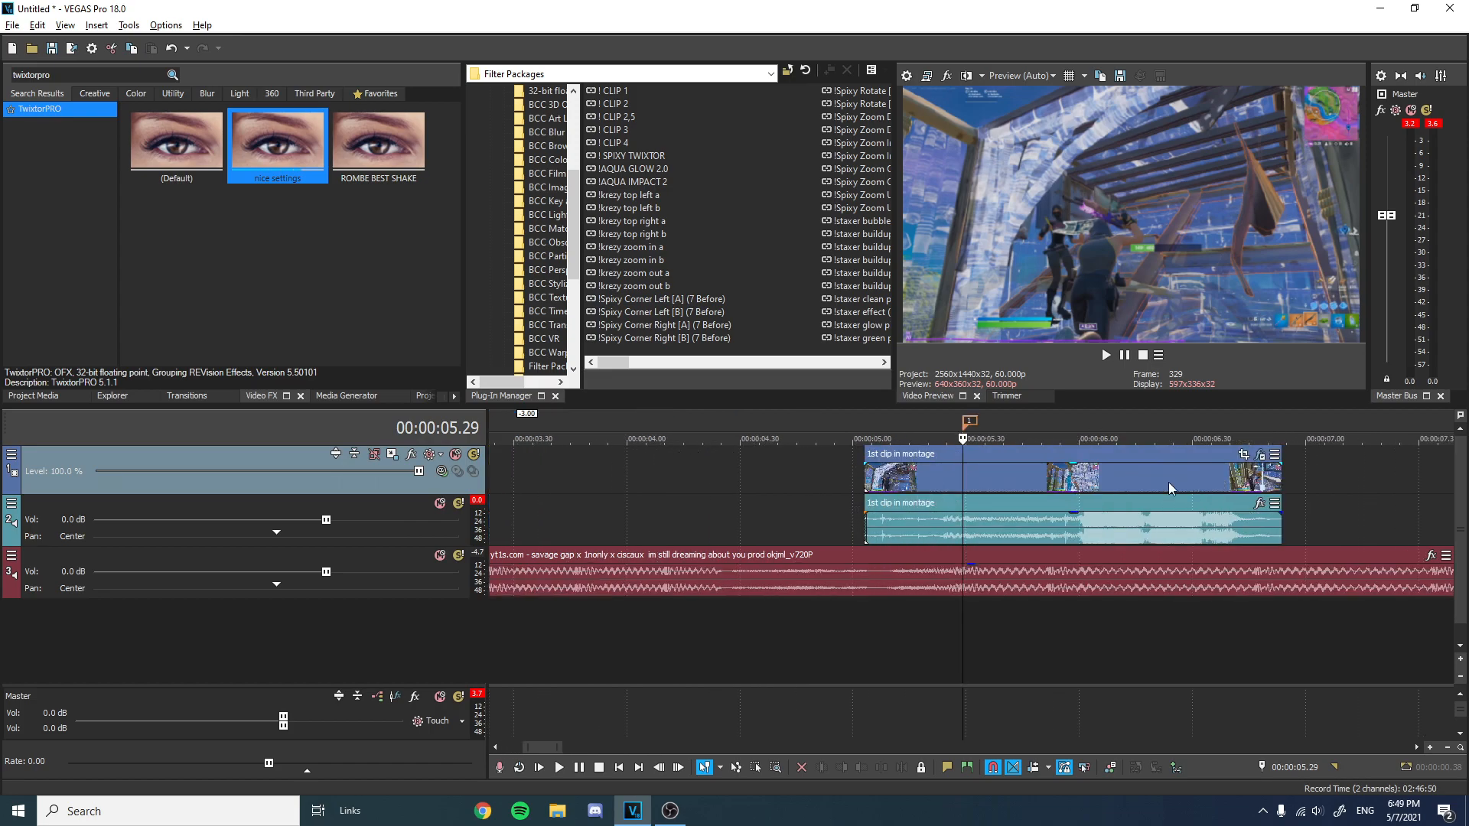
drag(1136, 450, 932, 487)
scroll(1025, 424, down, 3)
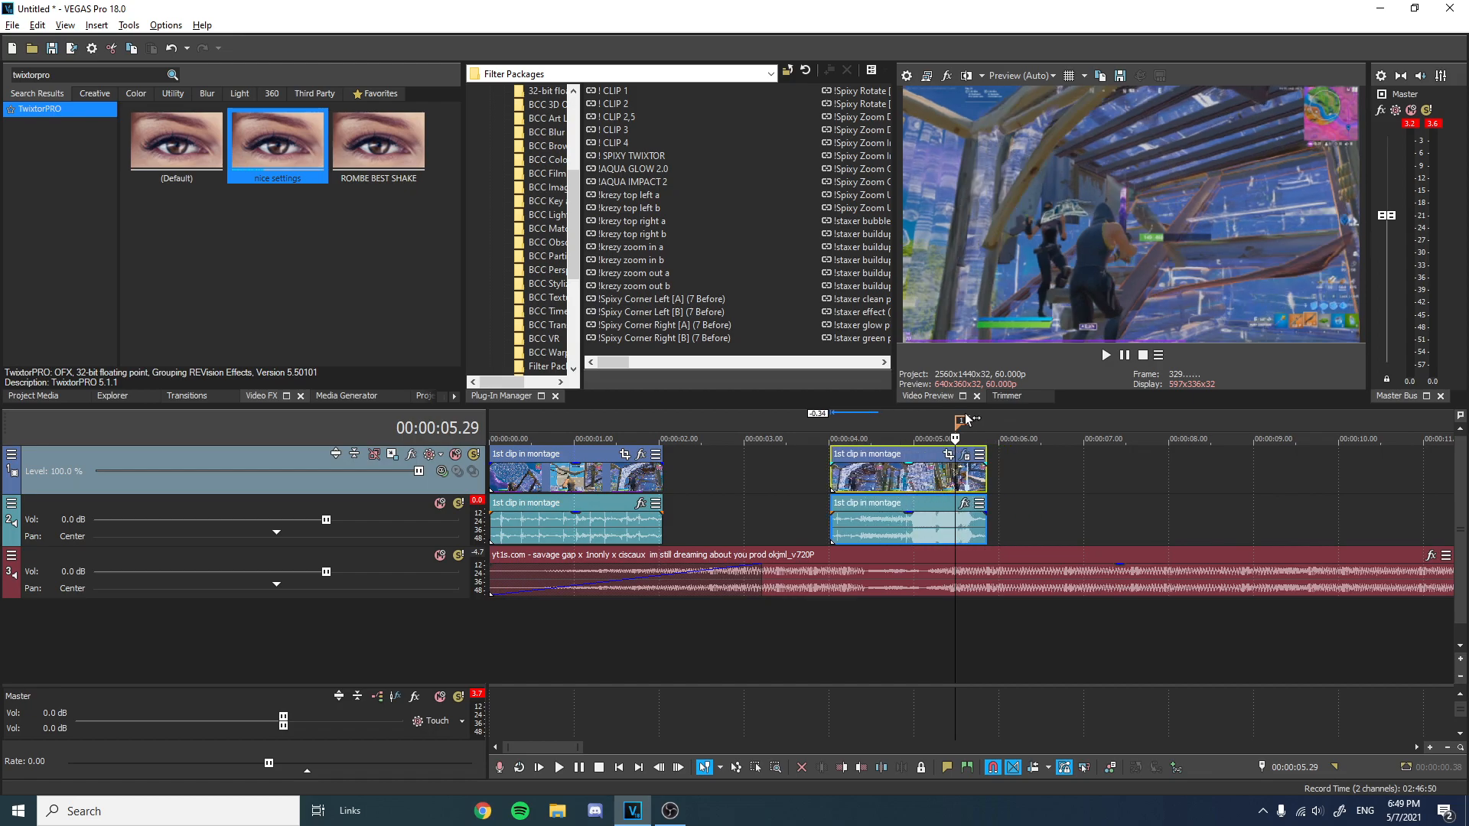
scroll(961, 427, up, 3)
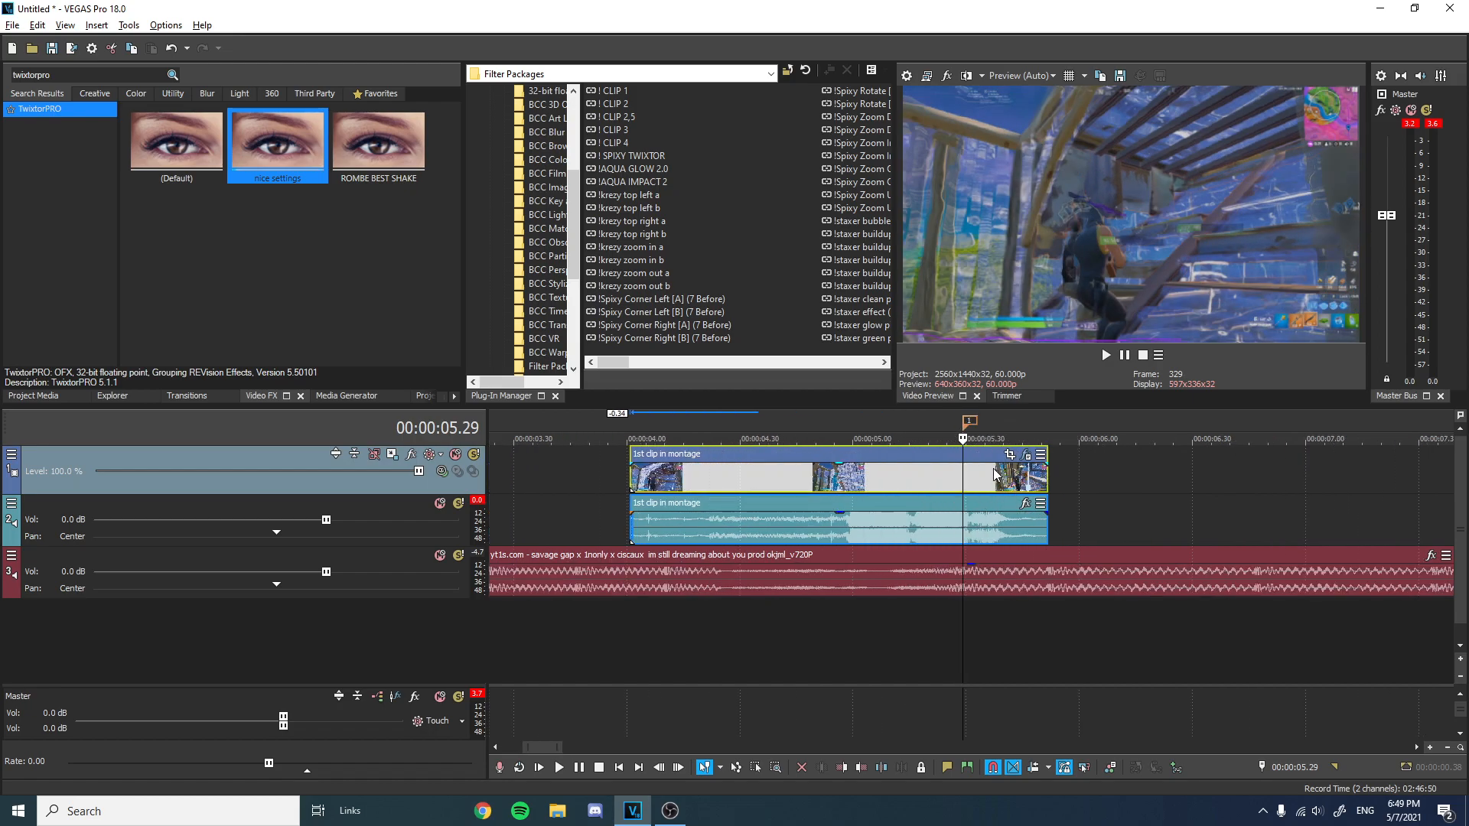
Reopen the slowed clip's TwixtorPRO settings and set the Speed to 30.
key(Left)
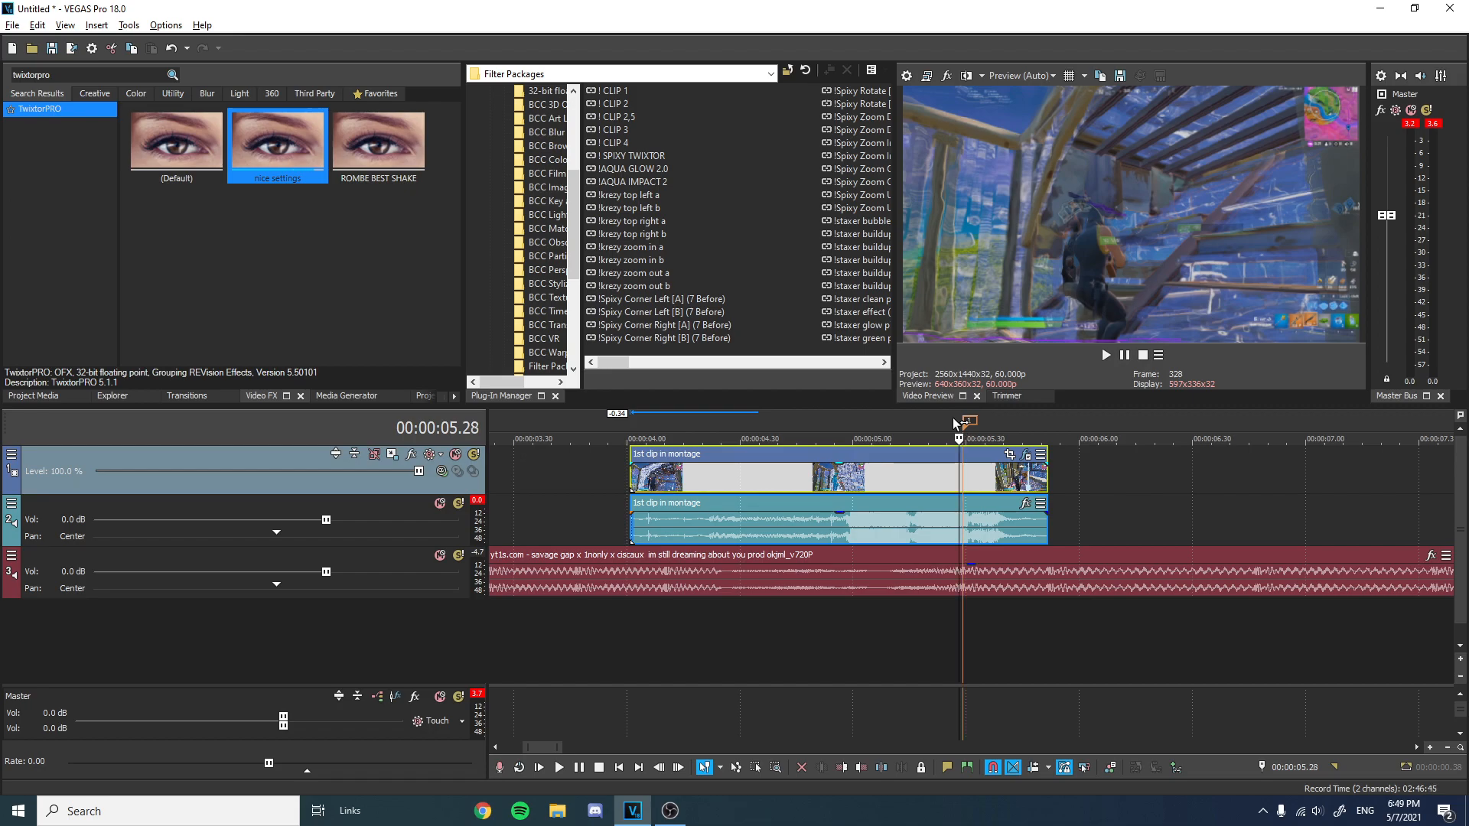
key(Right)
click(952, 418)
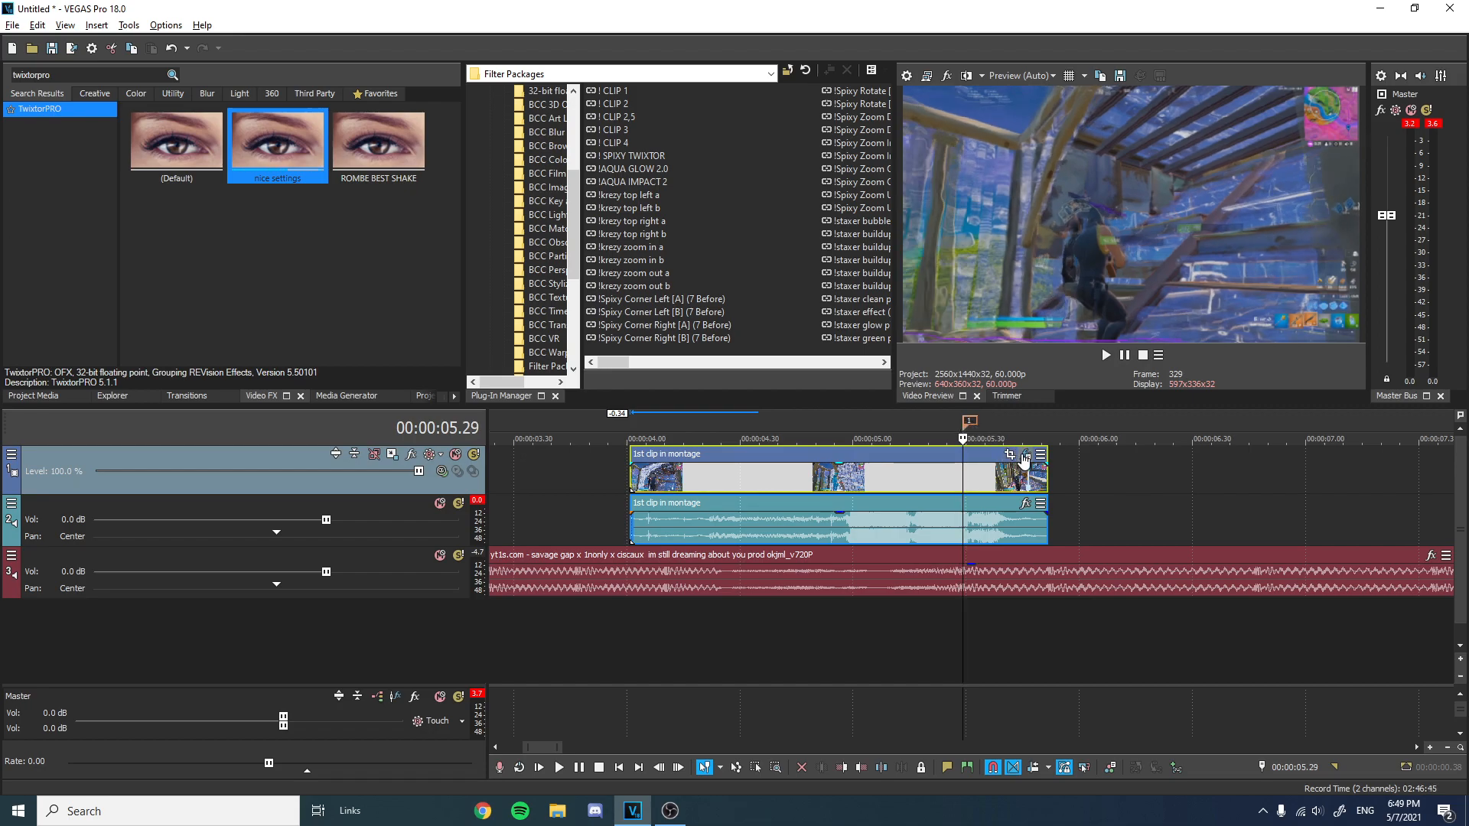
click(1026, 455)
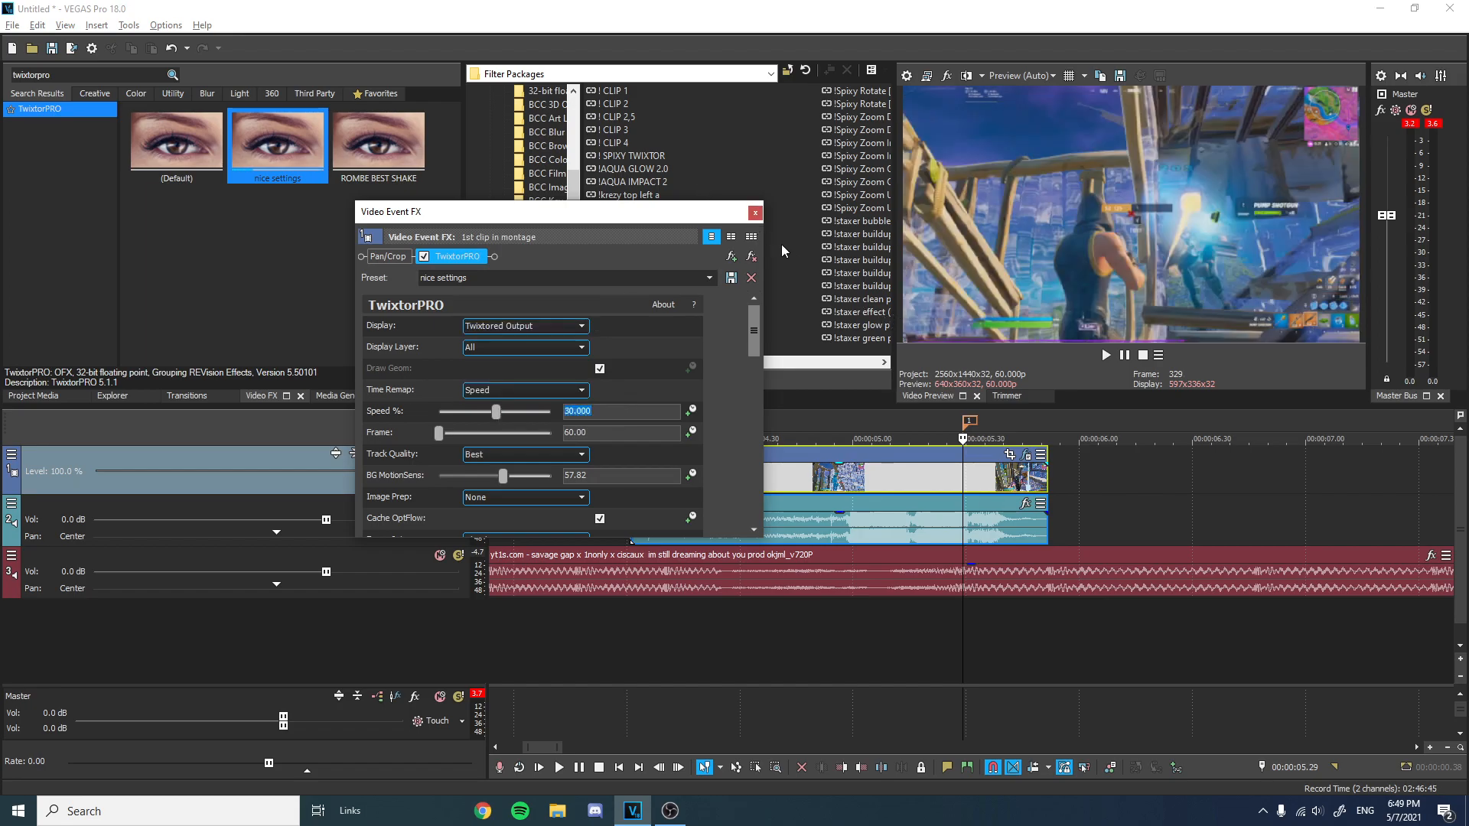
click(755, 213)
Nudge the slowed clip about 0.3 seconds toward the timeline end and trim its end to about 00:00:05.29.
scroll(910, 452, down, 2)
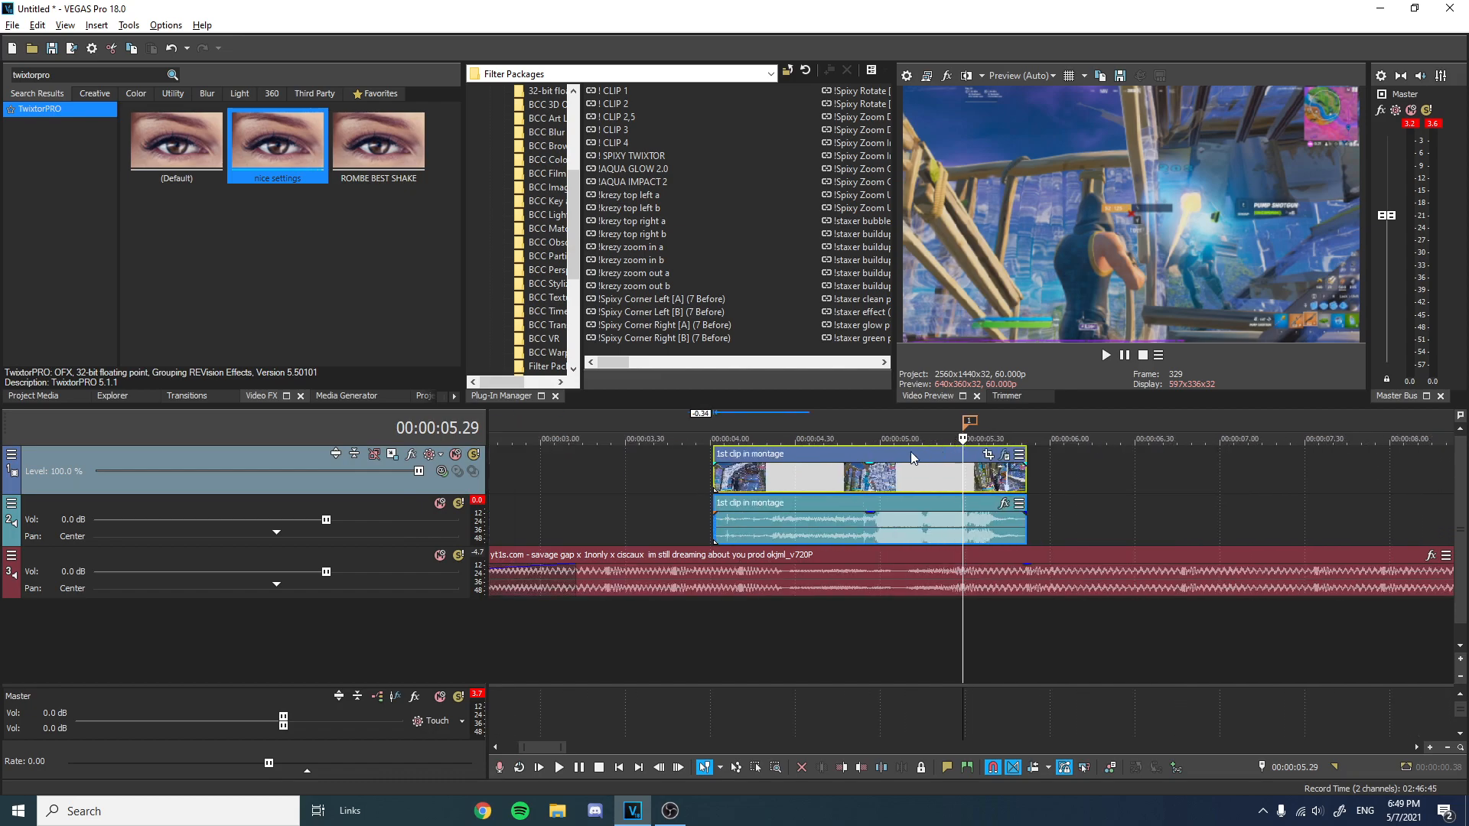
drag(947, 452, 1003, 457)
scroll(976, 447, up, 3)
scroll(1025, 456, down, 2)
scroll(1055, 476, down, 2)
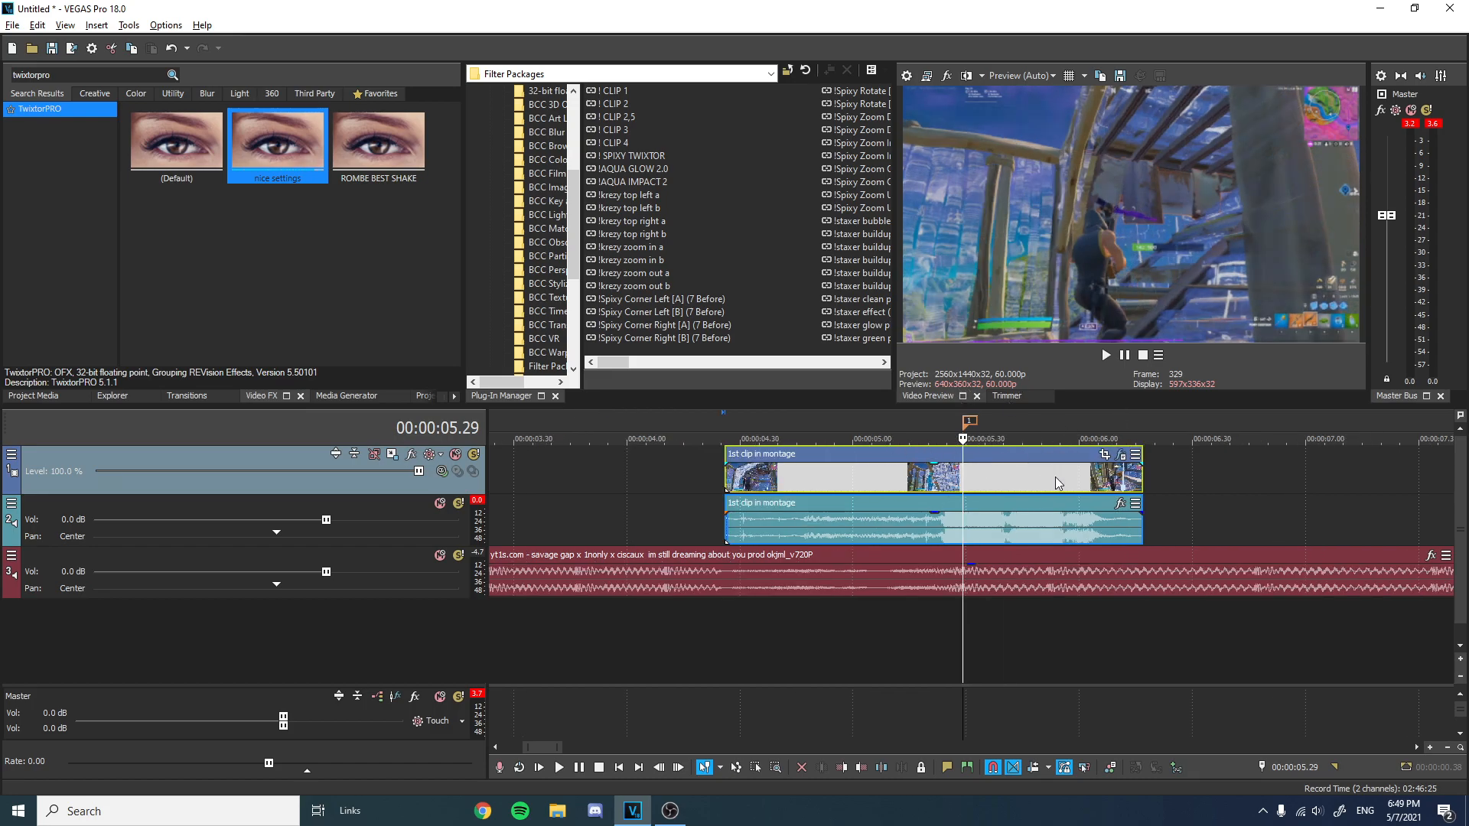
drag(1097, 481, 966, 478)
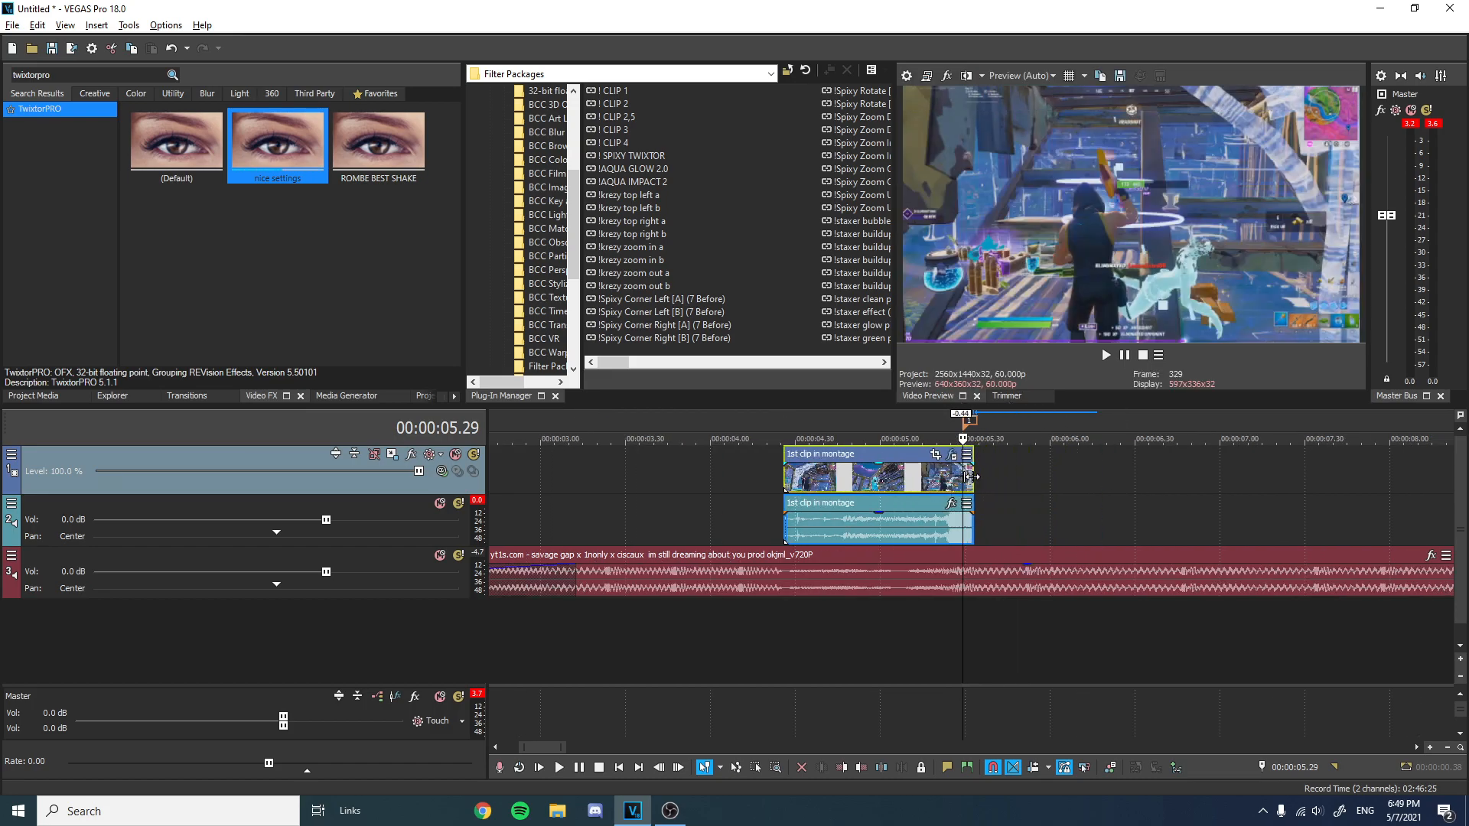
Move the first clip part up against the slowed part and extend its start back to the timeline beginning.
scroll(975, 476, down, 3)
scroll(664, 477, up, 4)
drag(537, 486, 809, 483)
scroll(667, 480, down, 2)
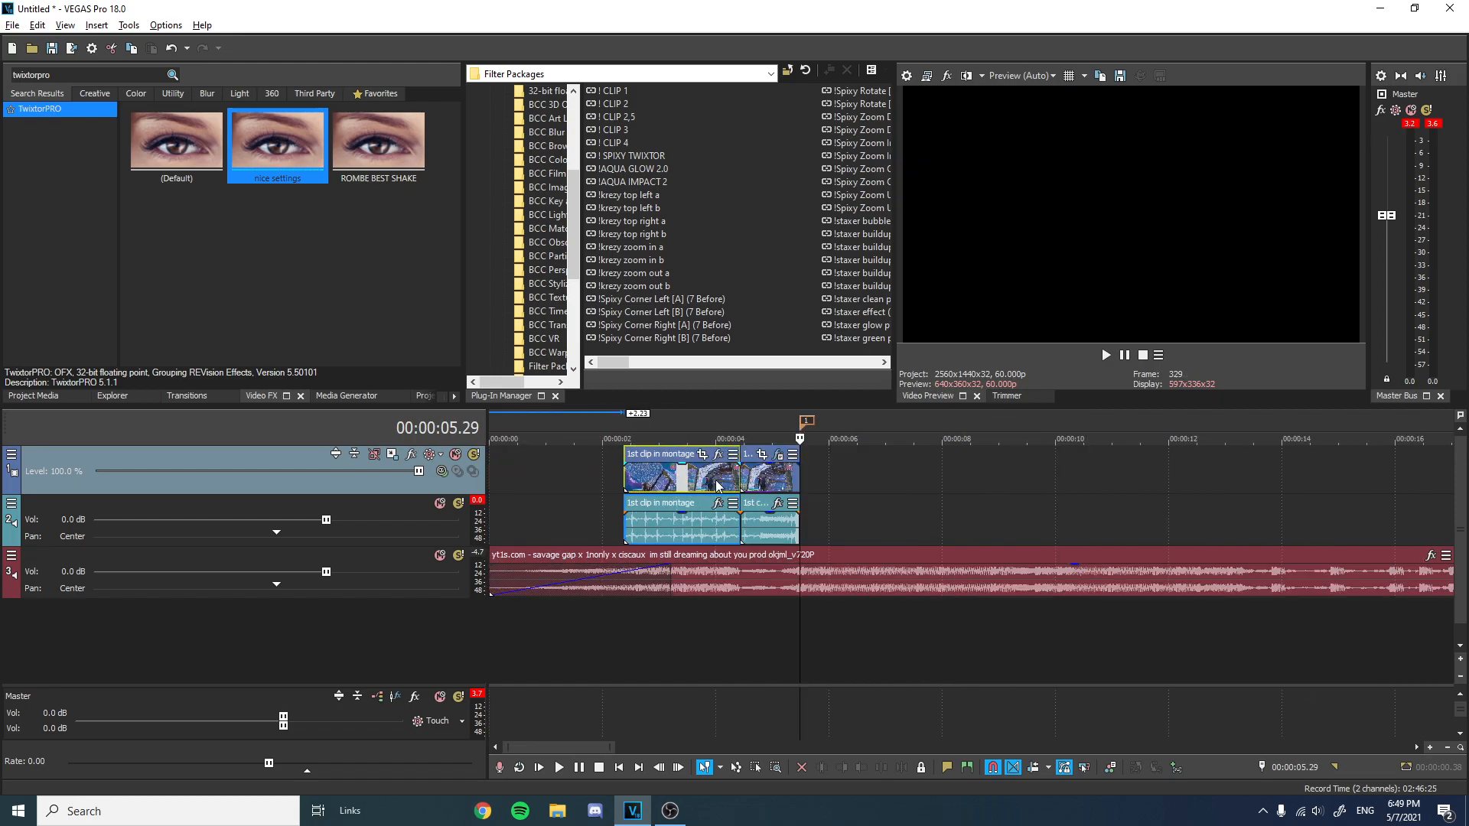
drag(693, 474, 496, 471)
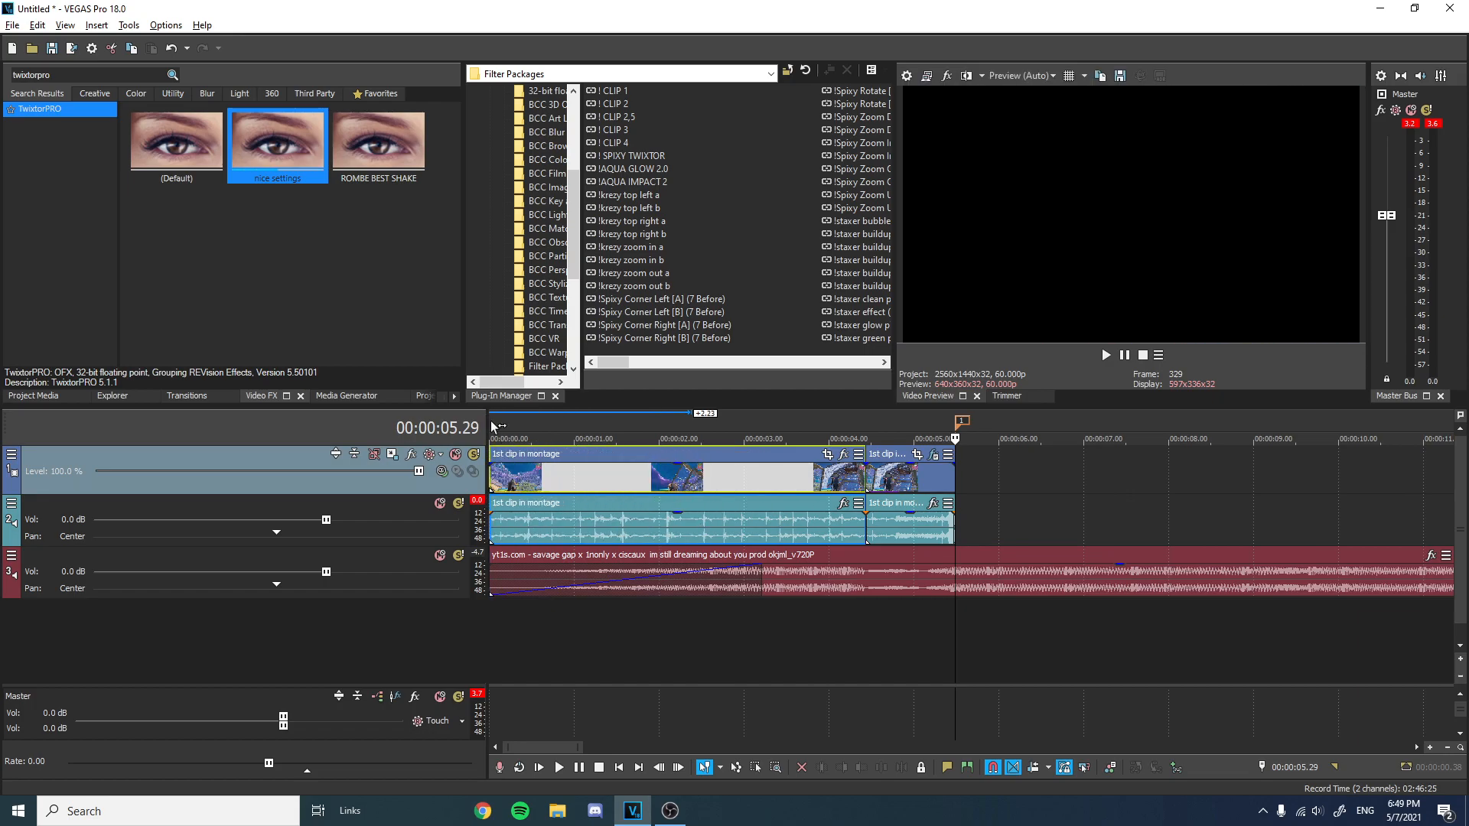
click(15, 397)
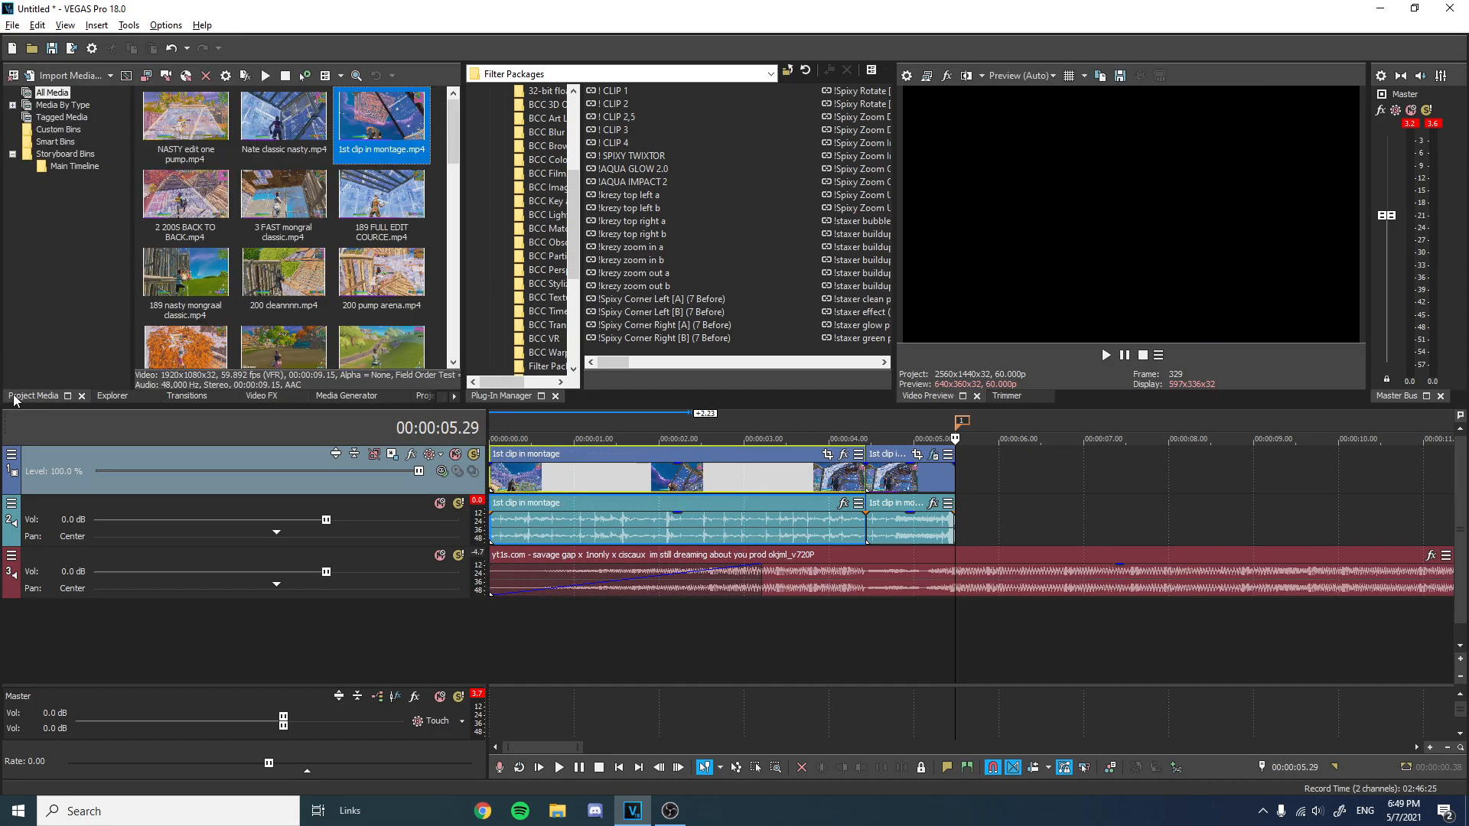
double_click(275, 397)
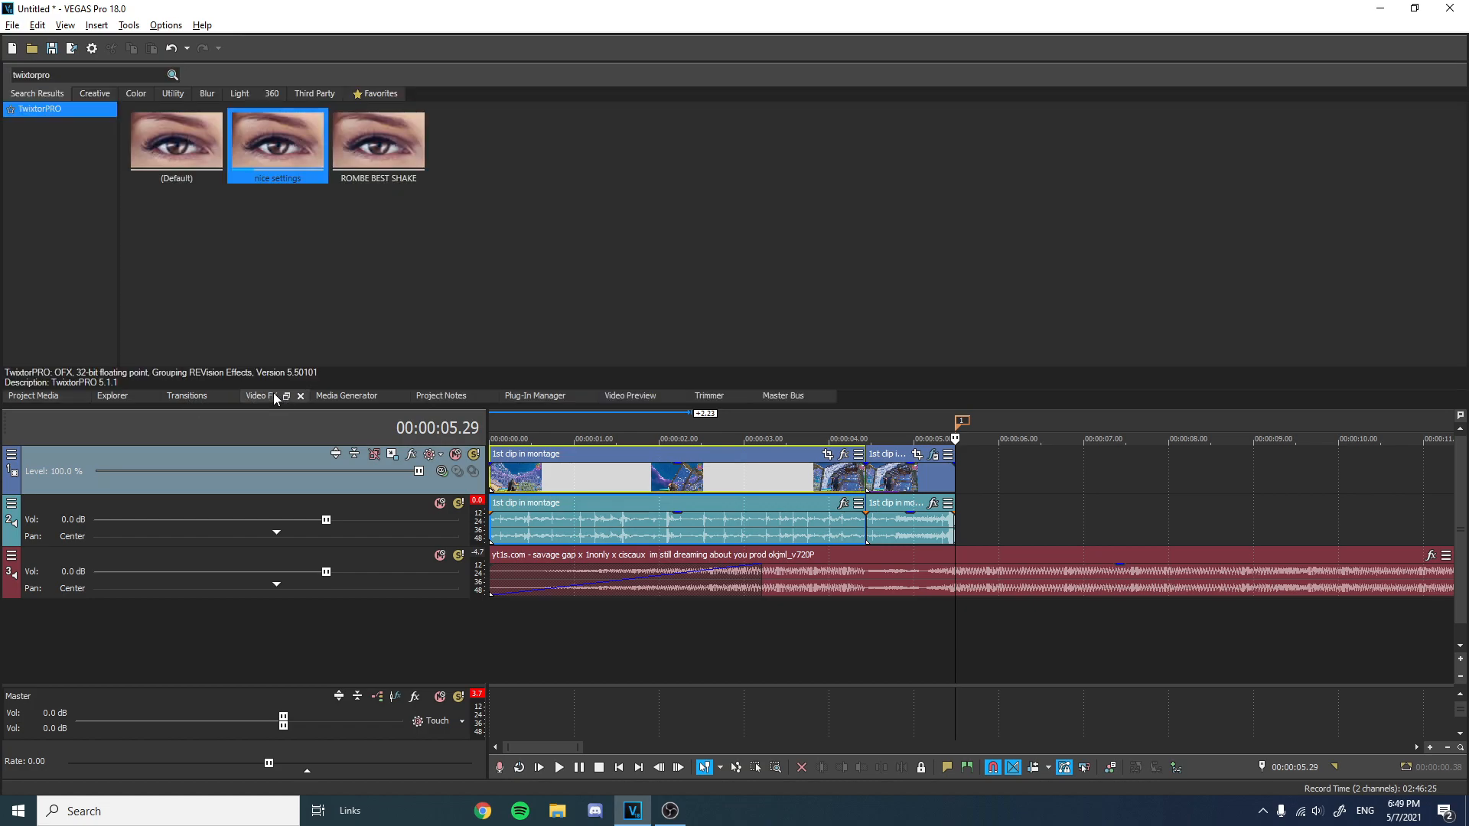
Open the 1st clip in montage media in the Trimmer and add a copy of it to the timeline.
click(284, 396)
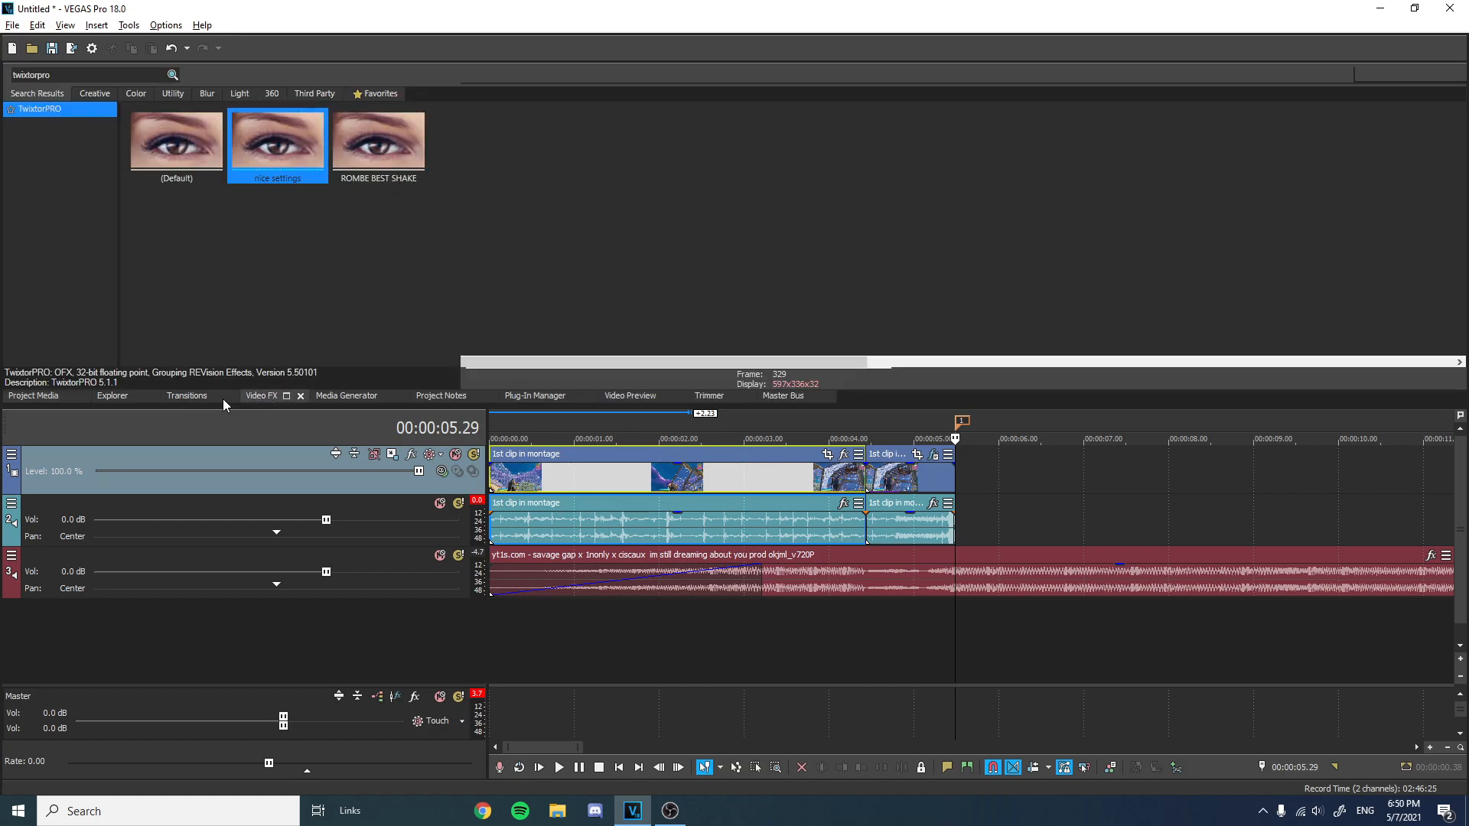
click(47, 397)
right_click(350, 131)
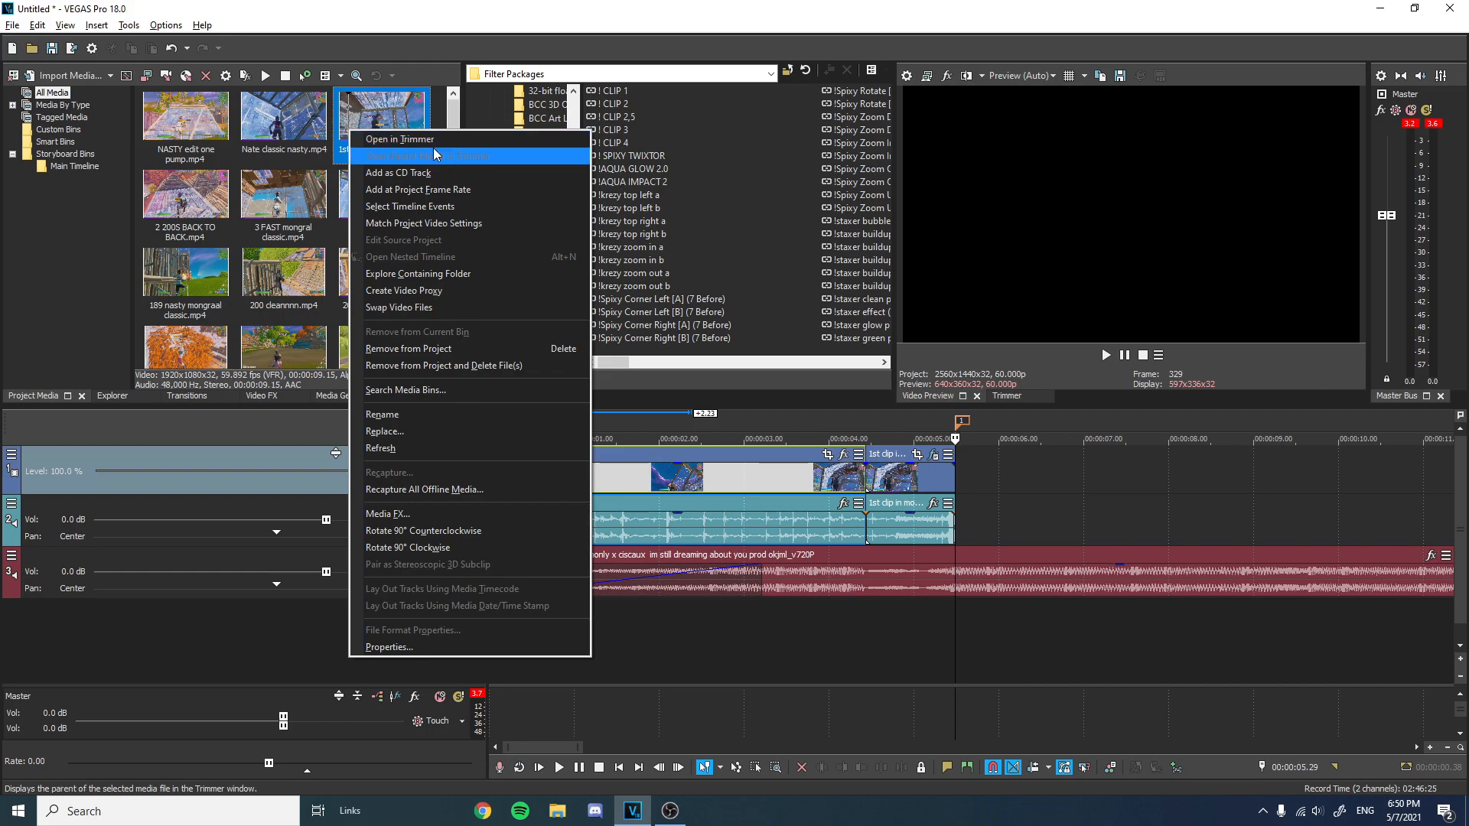
click(539, 140)
scroll(1165, 452, down, 2)
drag(1220, 338, 862, 485)
drag(869, 430, 965, 453)
click(934, 396)
scroll(987, 474, up, 3)
scroll(991, 476, down, 4)
click(966, 435)
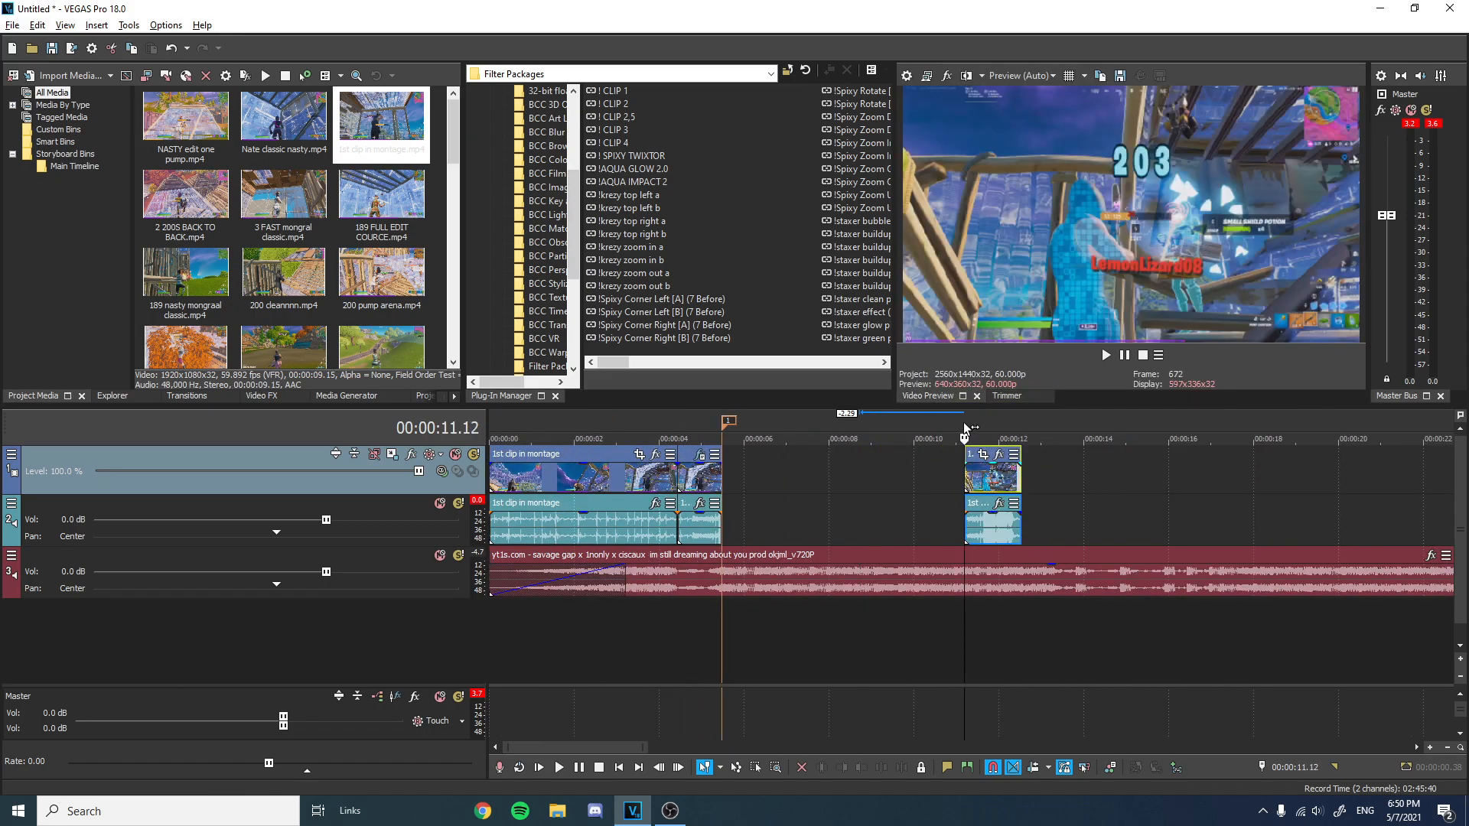
Move the added clip so it starts right after the slowed part at 00:00:05.29.
scroll(968, 436, up, 3)
drag(963, 471, 913, 469)
click(921, 427)
click(943, 424)
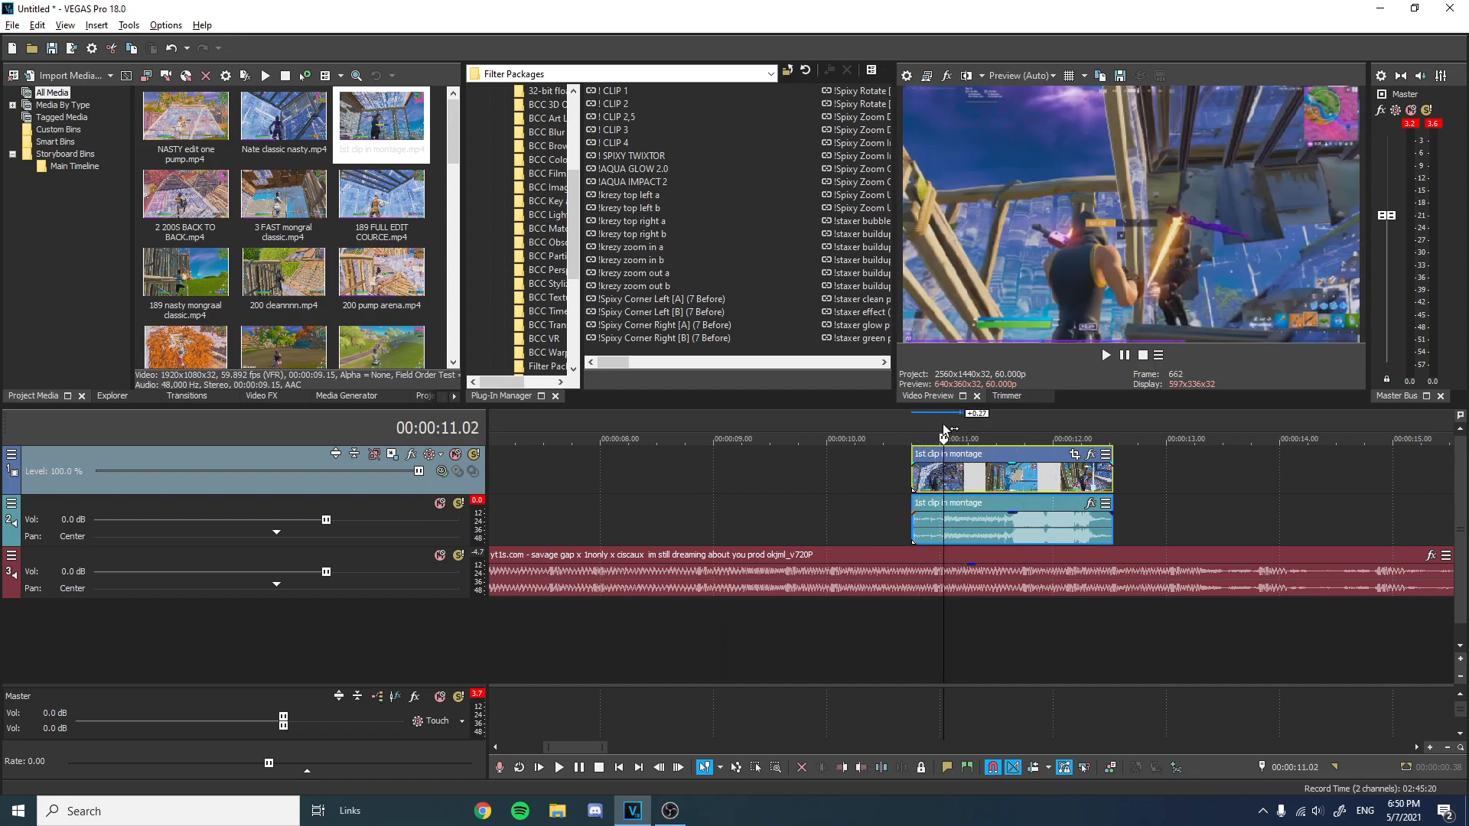
key(Left)
key(Left)
key(Left)
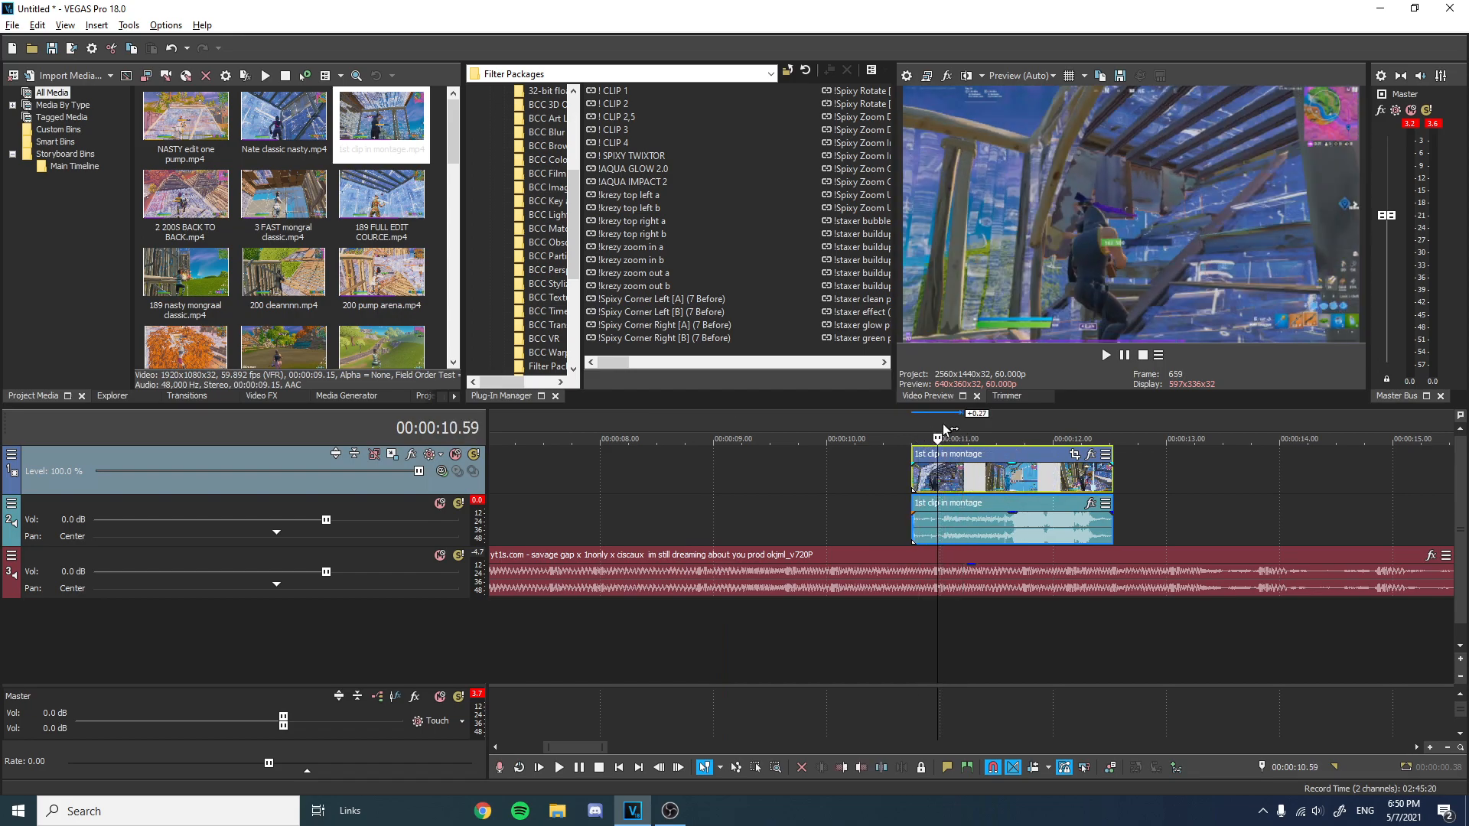
key(Right)
key(Right)
drag(917, 488, 686, 480)
Play back the sequence from the timeline start.
scroll(938, 478, down, 3)
click(660, 426)
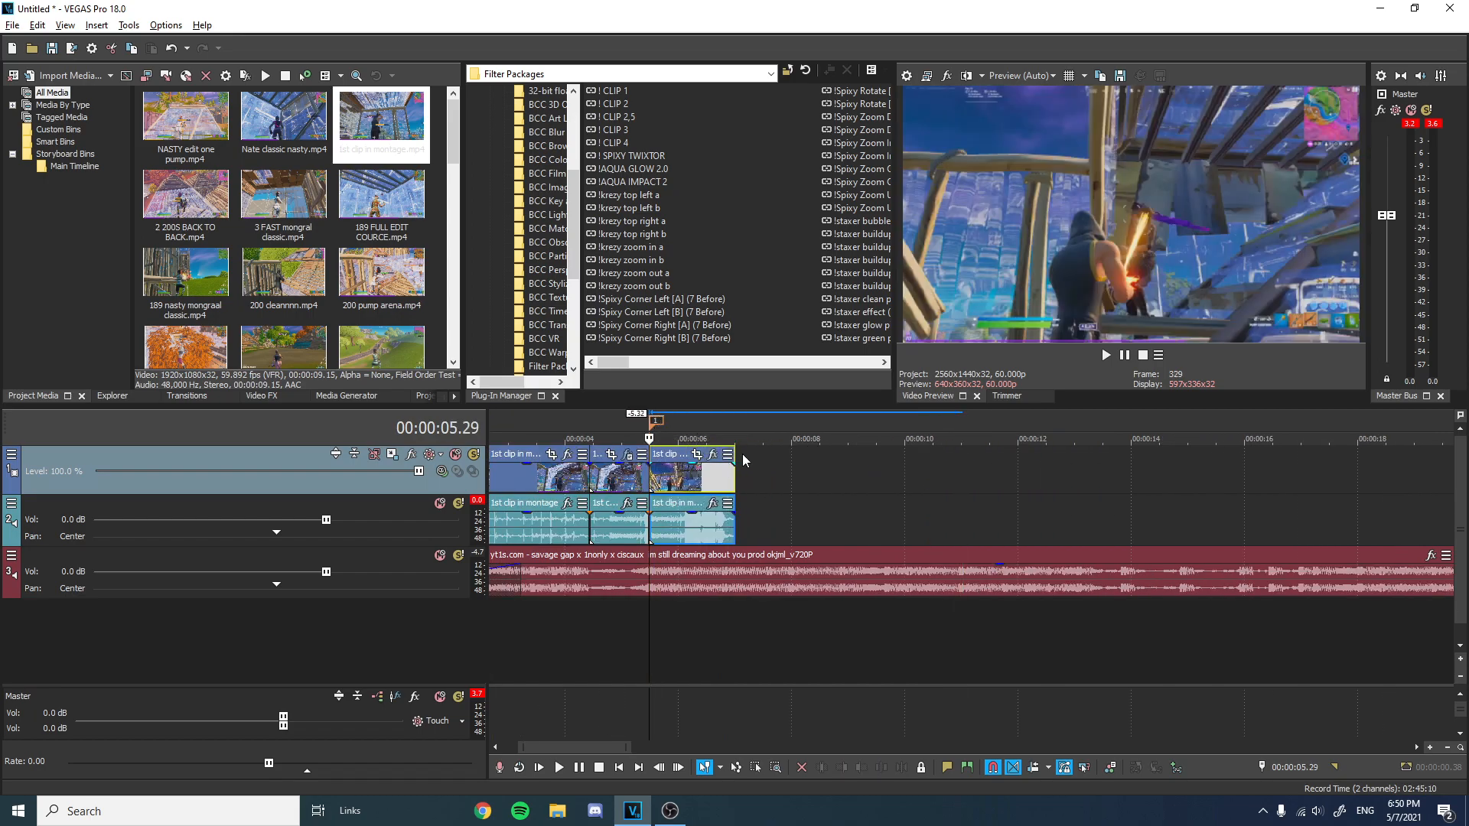
scroll(757, 460, down, 3)
drag(800, 473, 490, 460)
click(491, 440)
key(space)
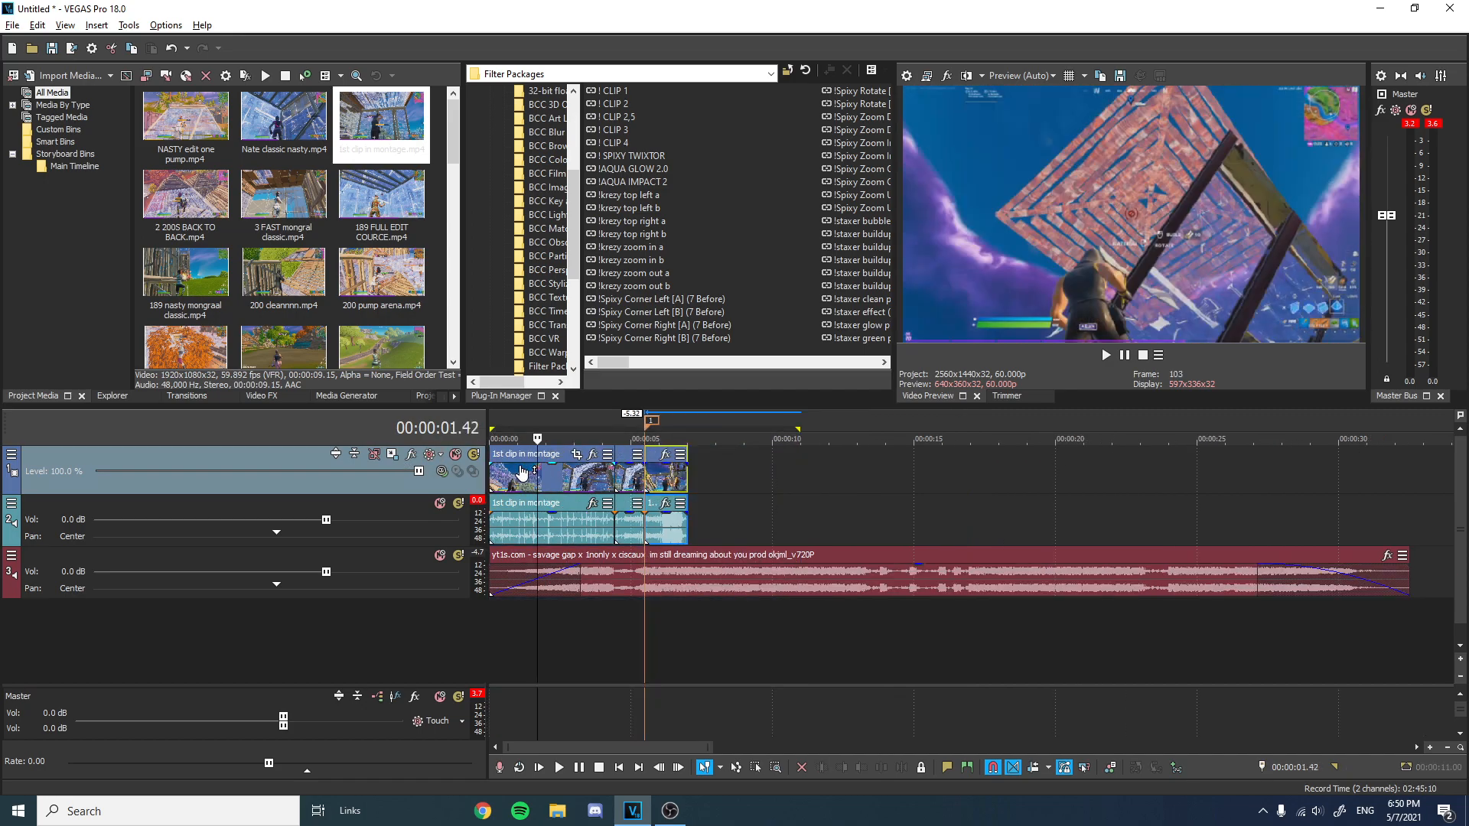
key(Return)
key(Return)
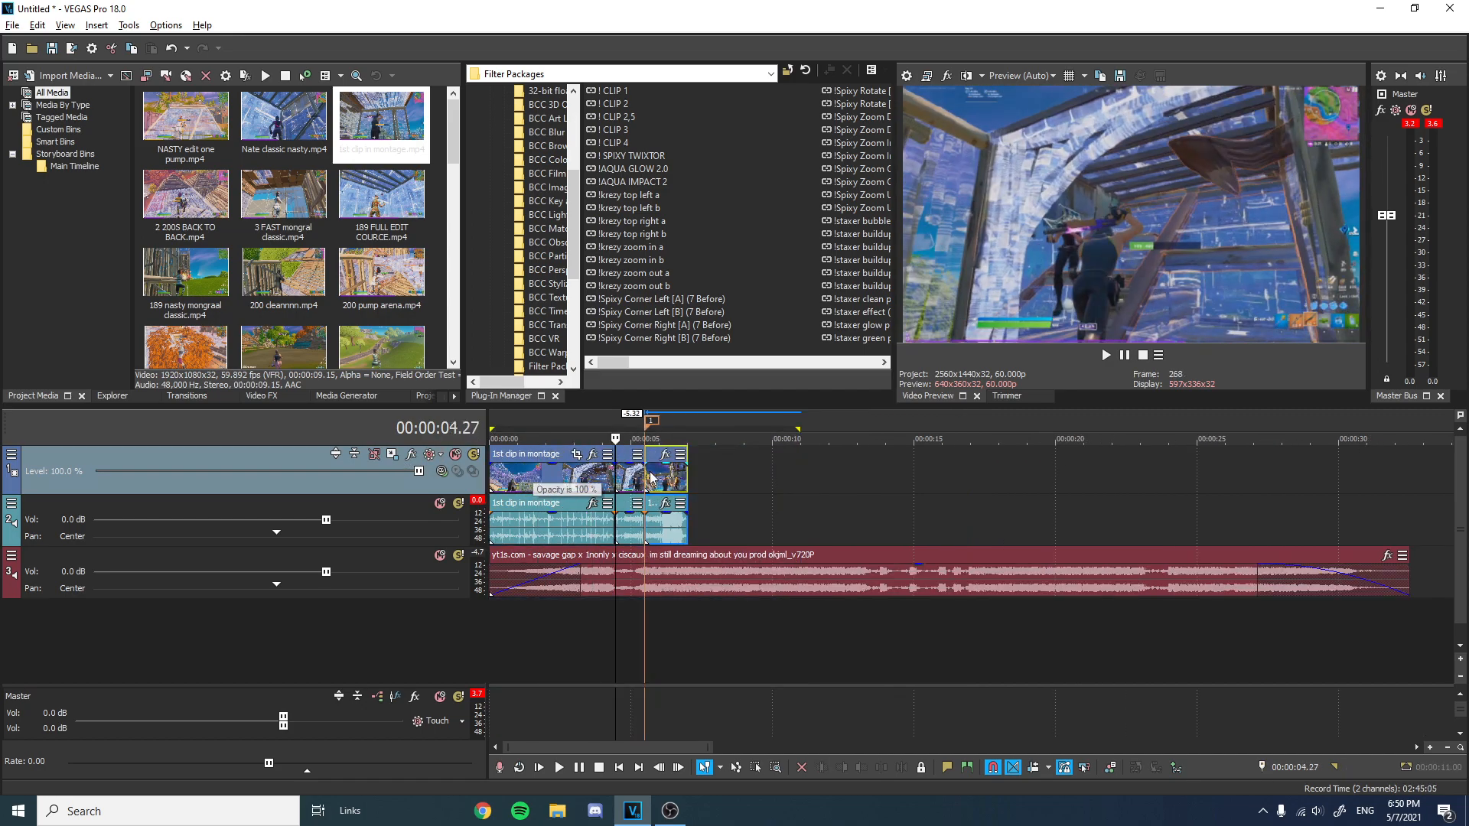
Step frame by frame through the end of the slowed part to check the cut into the added clip.
key(Right)
key(Right)
key(Right)
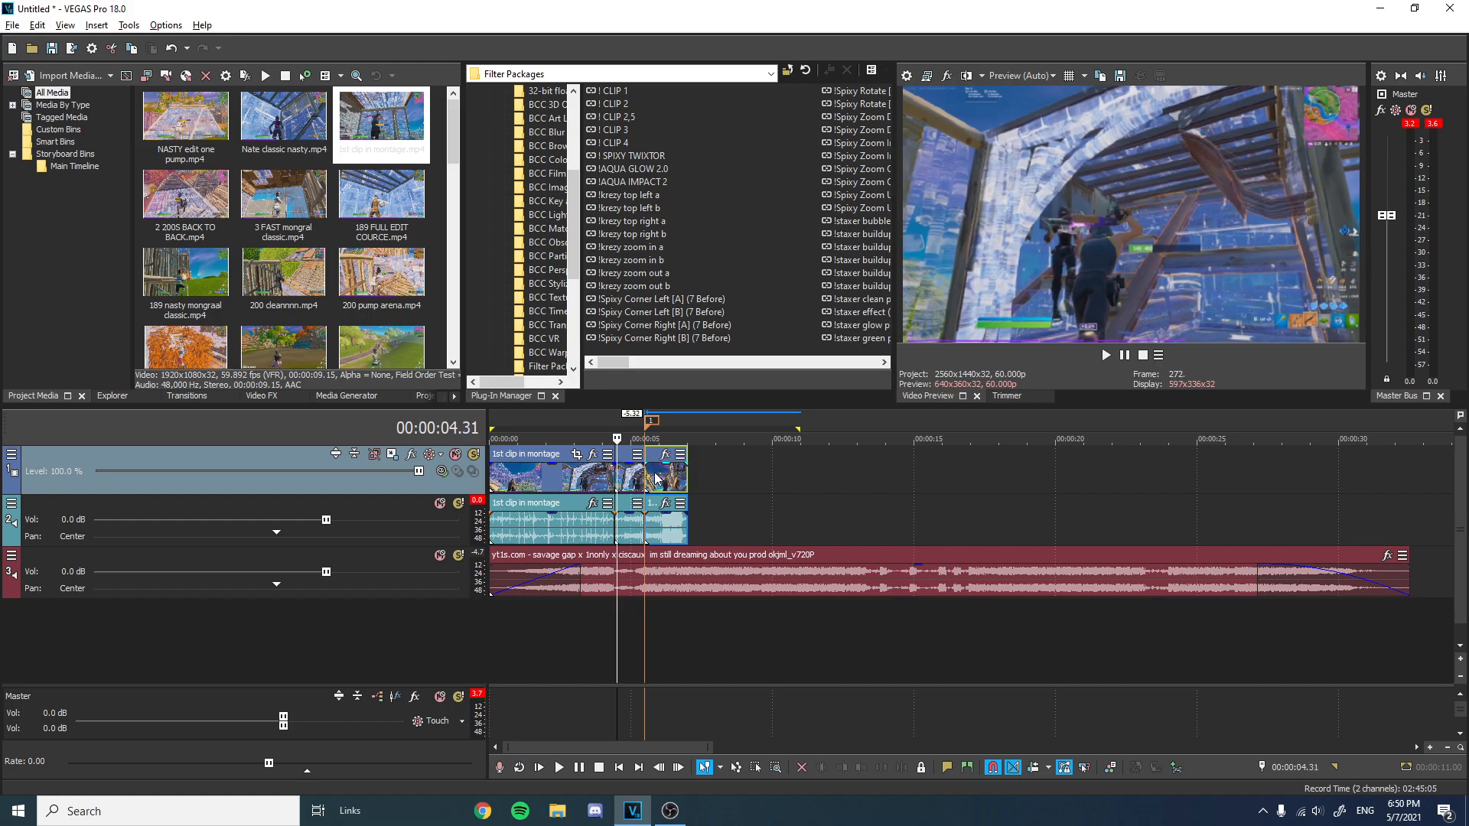
key(Right)
key(Right)
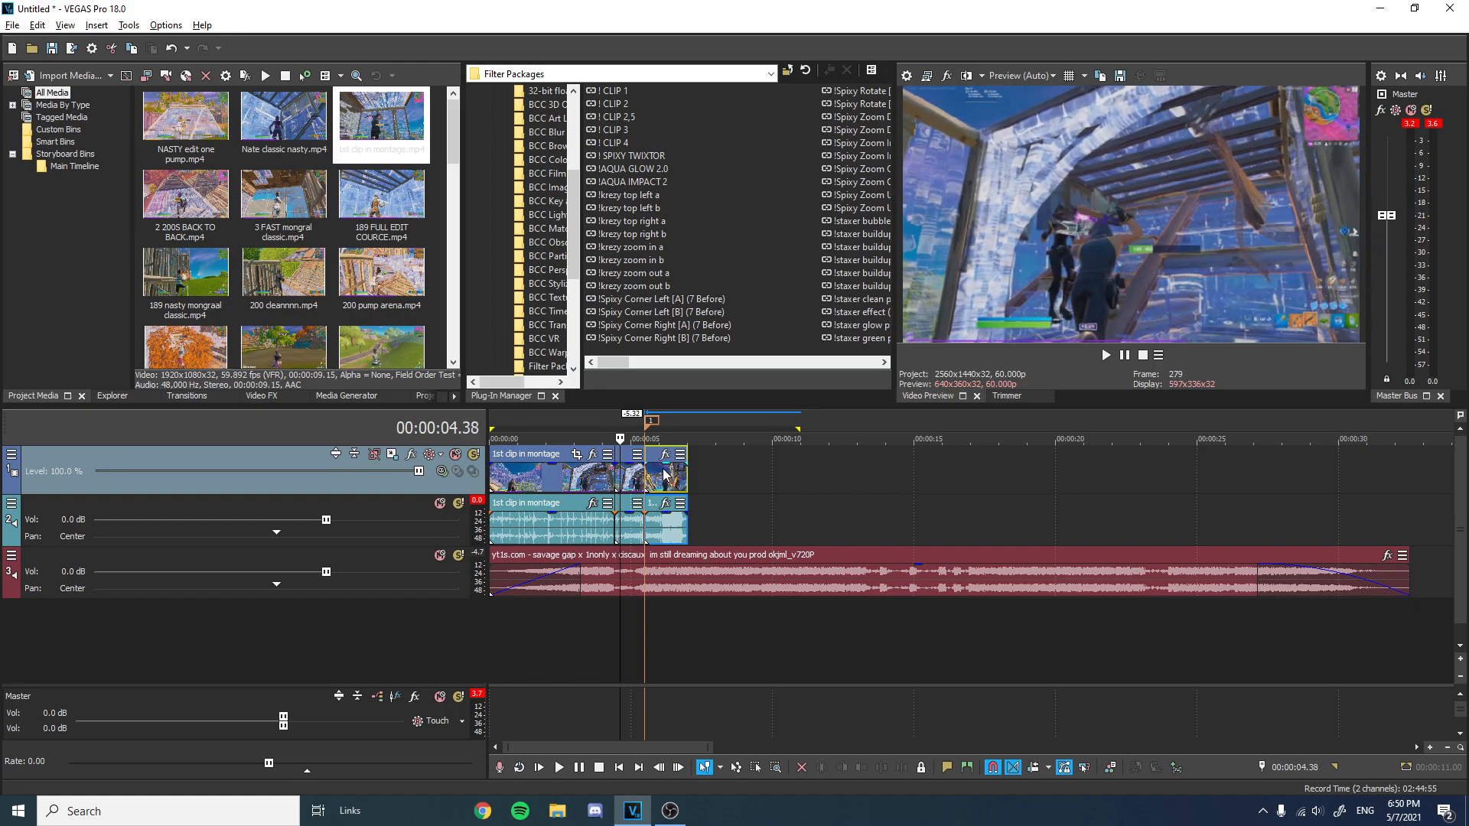
key(Right)
key(Right)
key(Right)
key(Right)
key(Right)
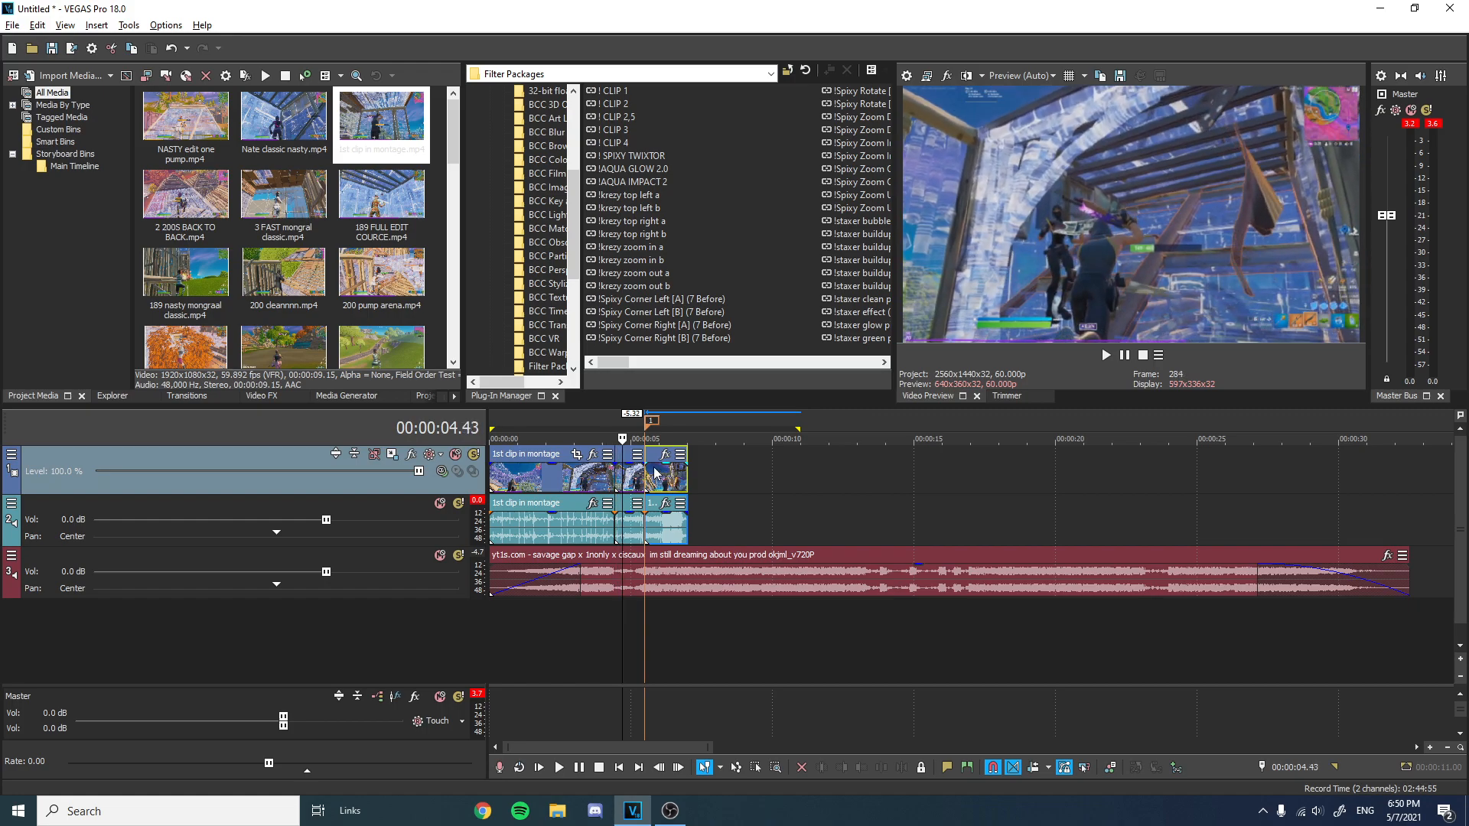
key(Right)
key(Right)
key(Right)
key(Right)
key(Right)
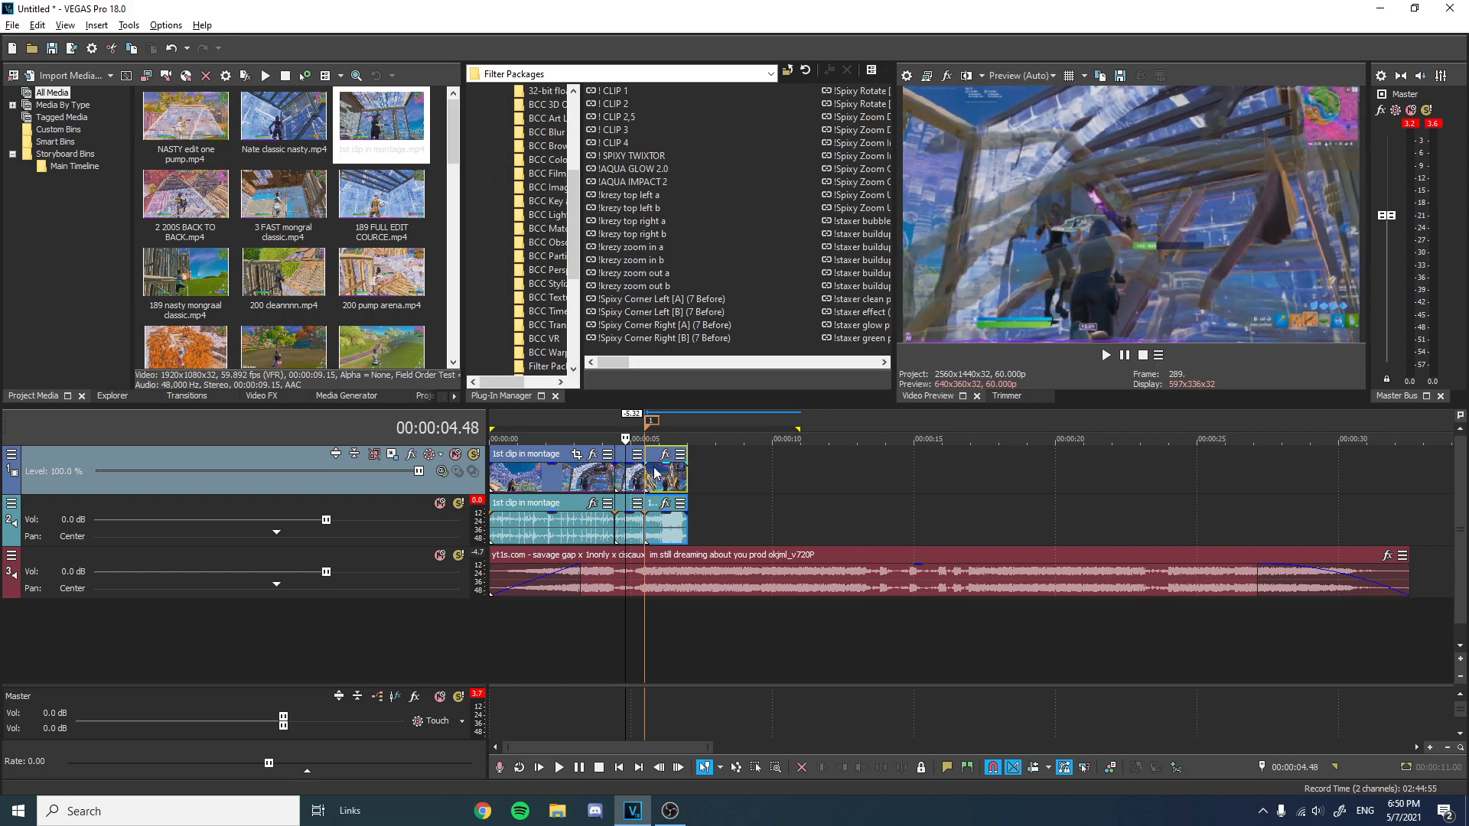
key(Right)
key(Right)
key(Right)
key(Right)
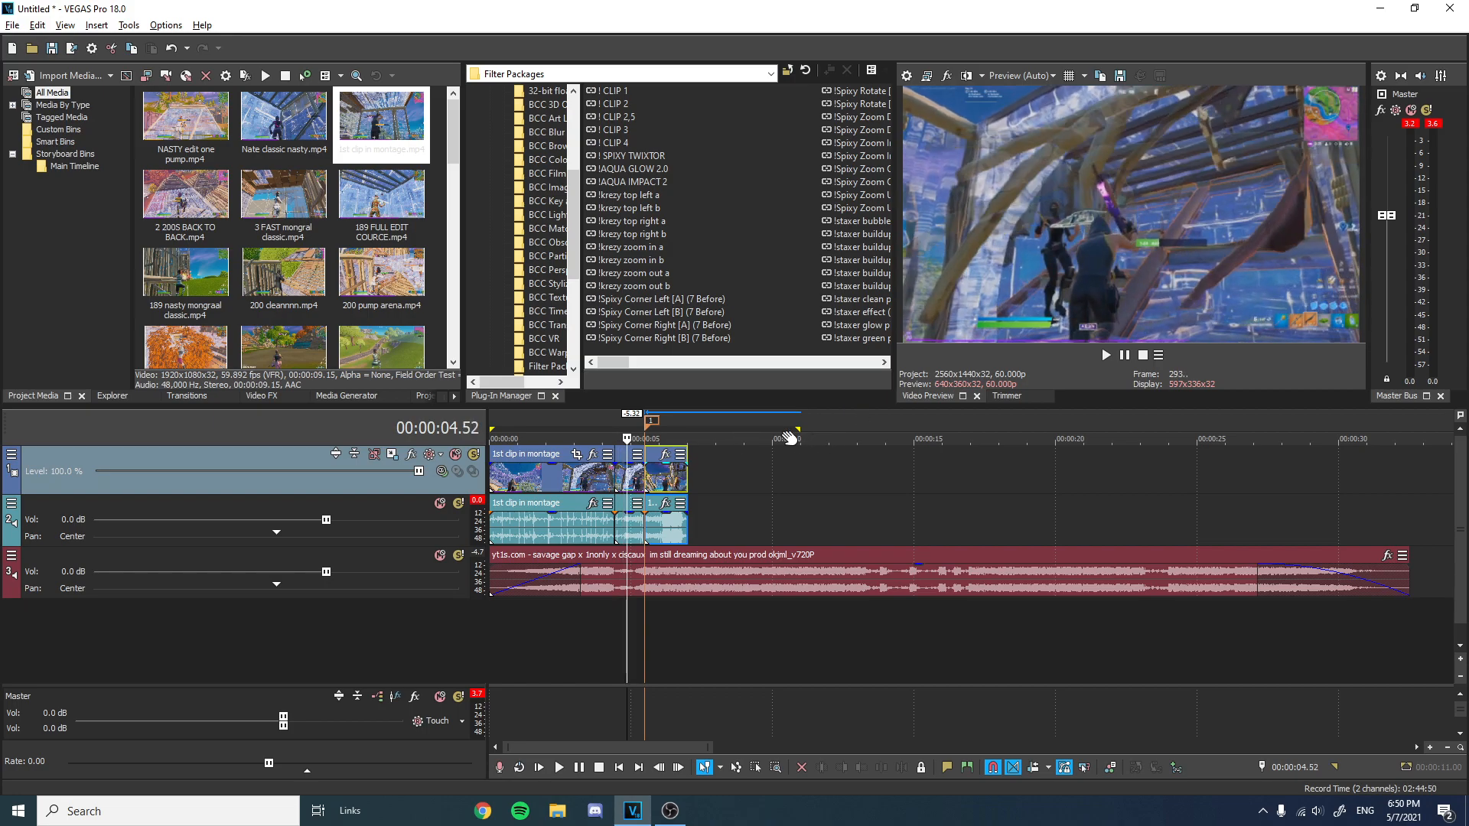
scroll(788, 439, up, 5)
key(Right)
key(Right)
key(Right)
key(Right)
key(Right)
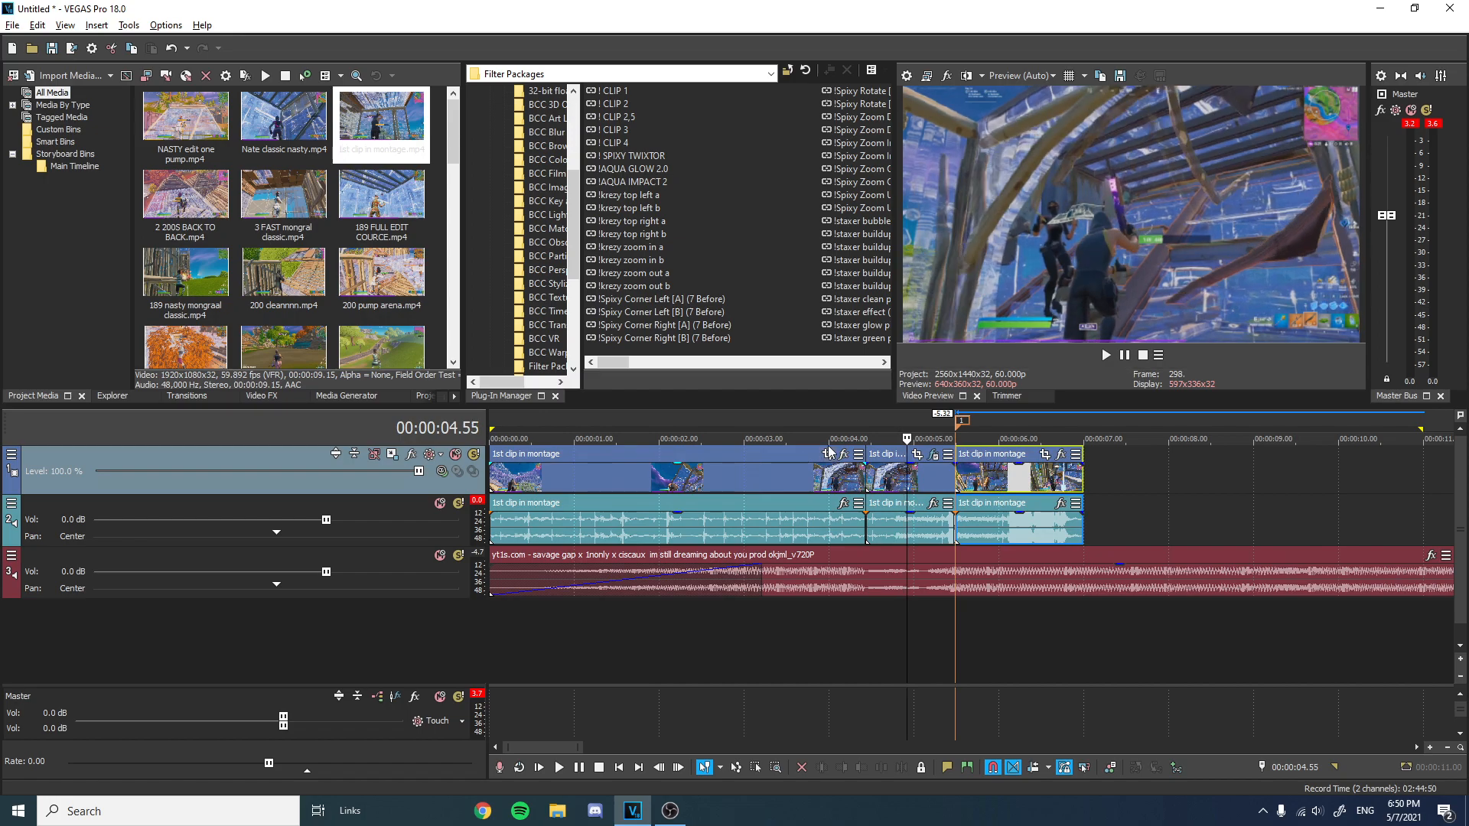
key(Right)
key(Right)
key(Right)
key(Right)
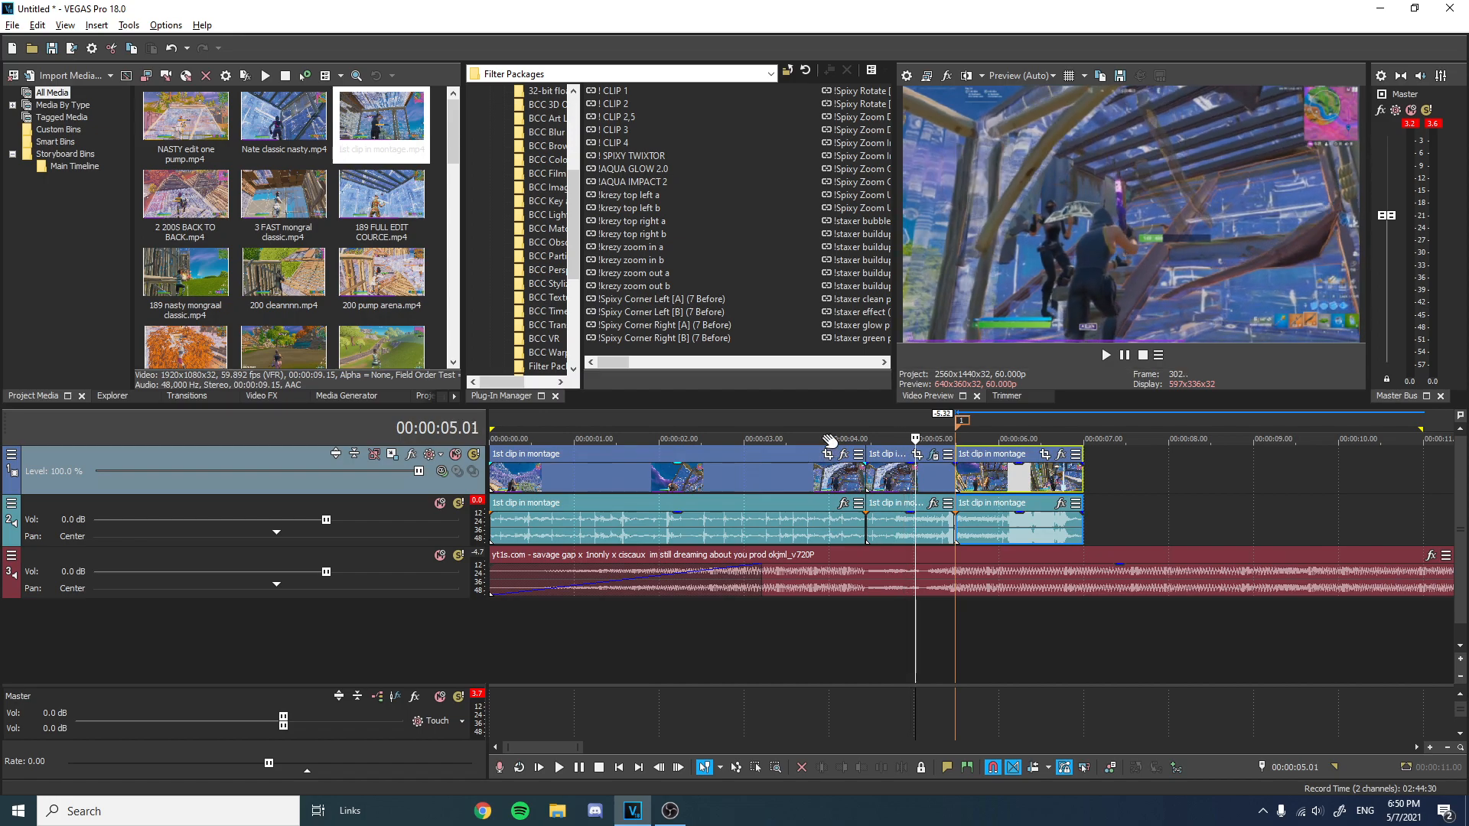
key(Right)
key(Right)
key(Right)
key(Right)
key(Right)
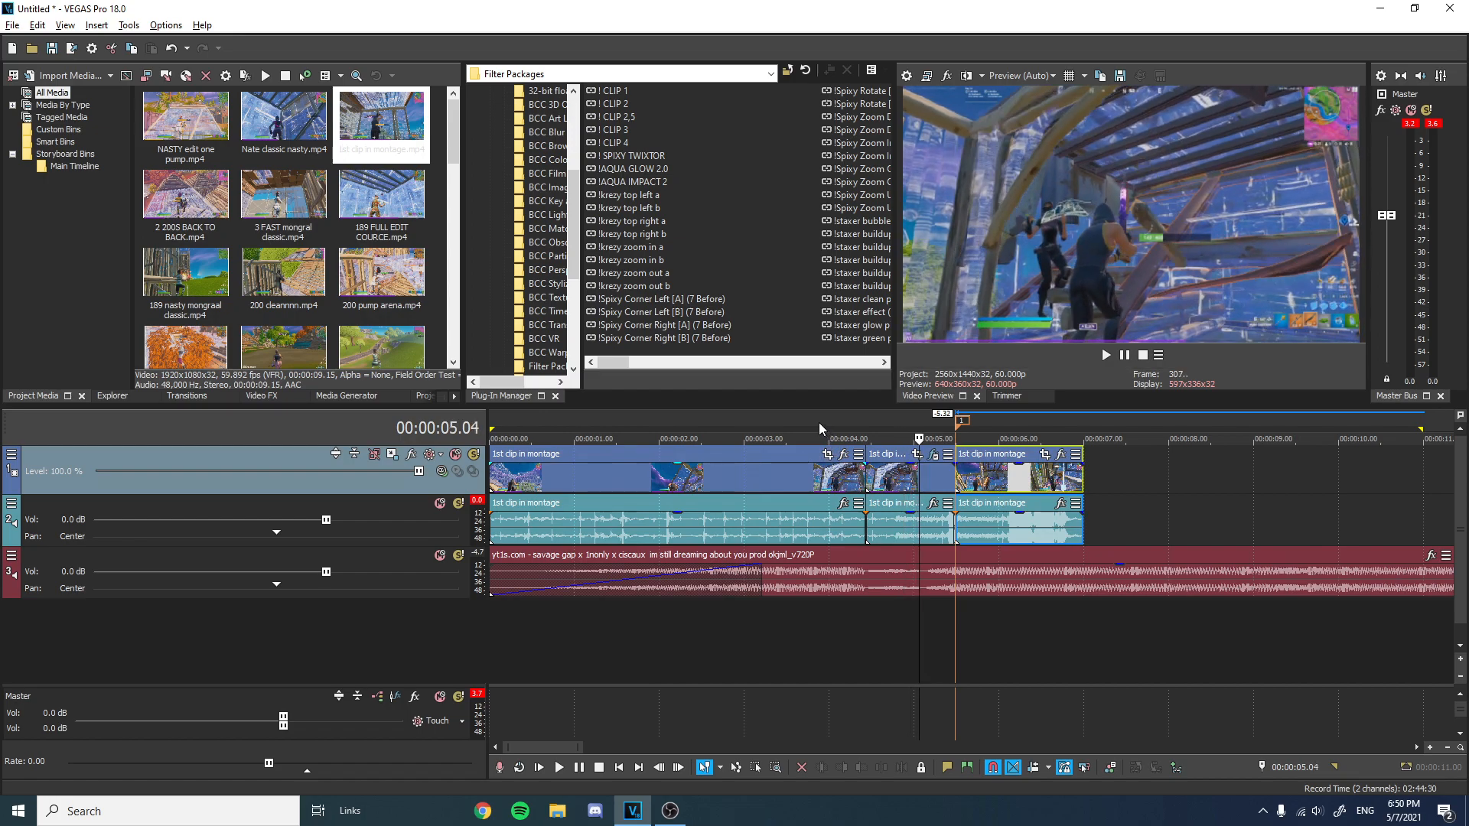
key(Right)
key(Right)
key(Right)
key(Right)
key(Right)
key(Right)
key(Right)
key(Right)
key(Right)
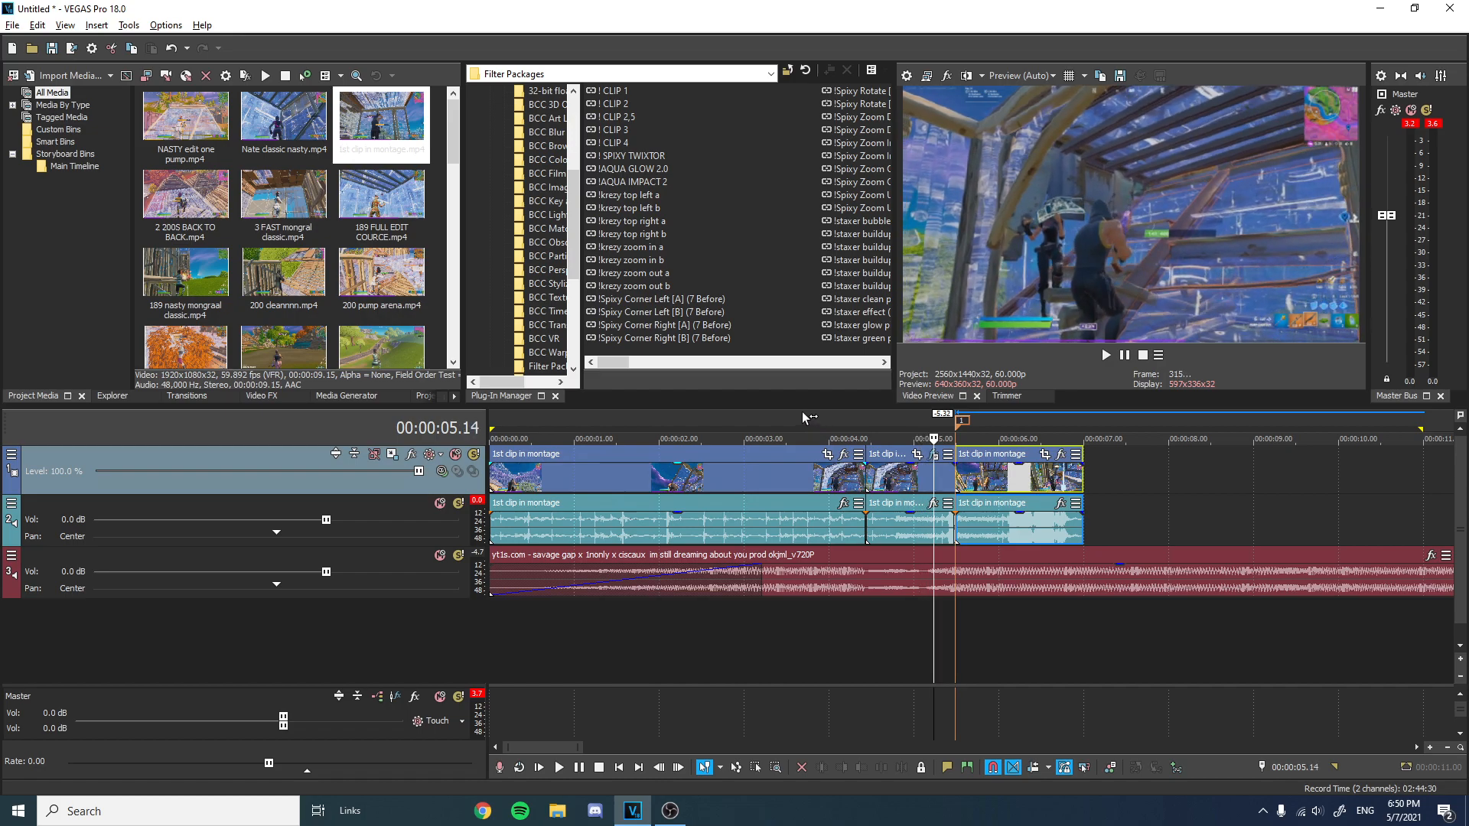
key(Right)
key(Right)
key(Right)
key(Right)
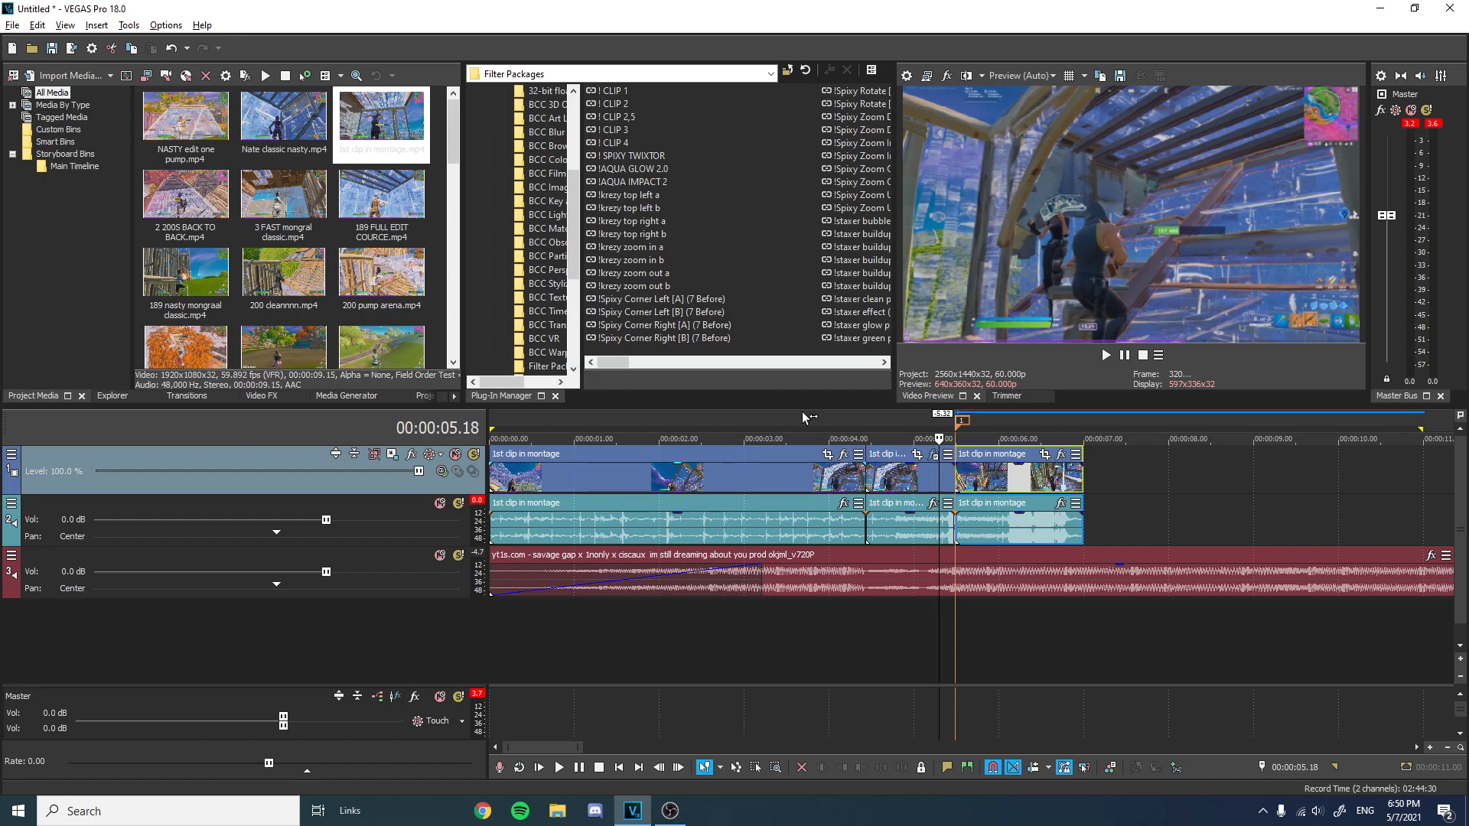
key(Right)
key(Right)
key(Right)
key(Right)
key(Right)
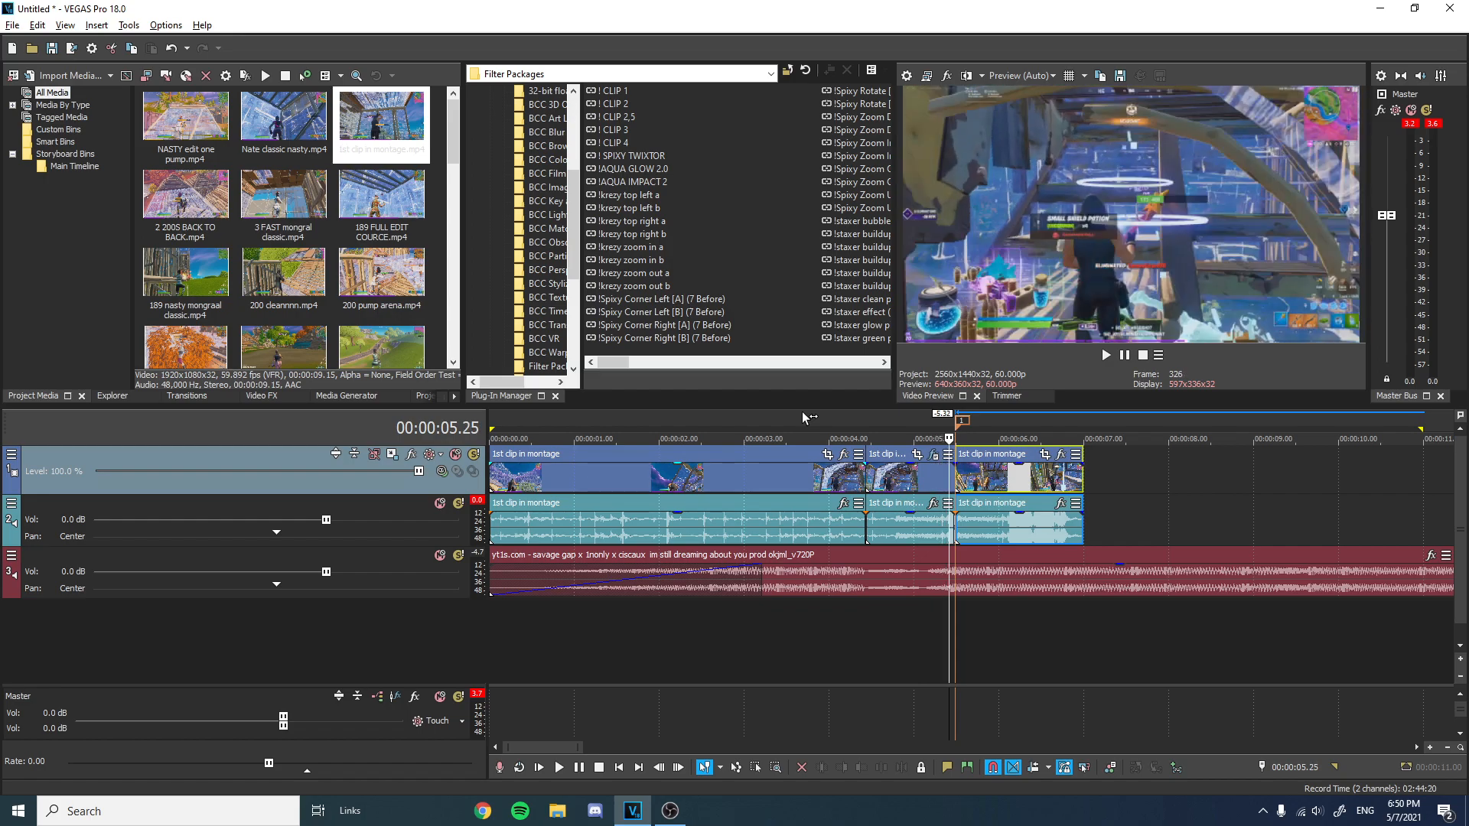
key(Right)
key(Right)
key(Right)
key(Right)
key(Right)
Play the sequence again from the beginning.
click(802, 411)
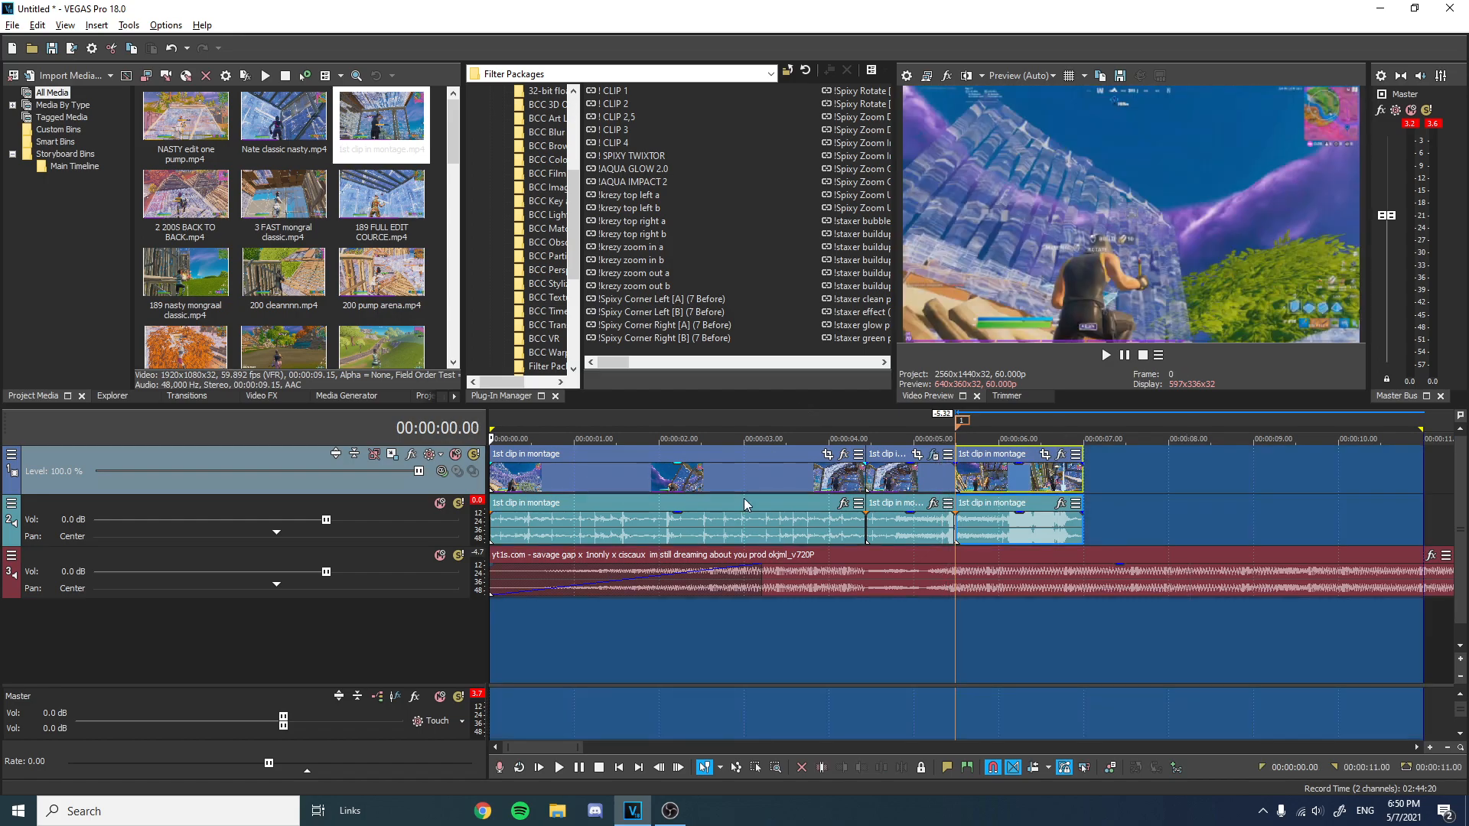
scroll(706, 472, down, 3)
key(space)
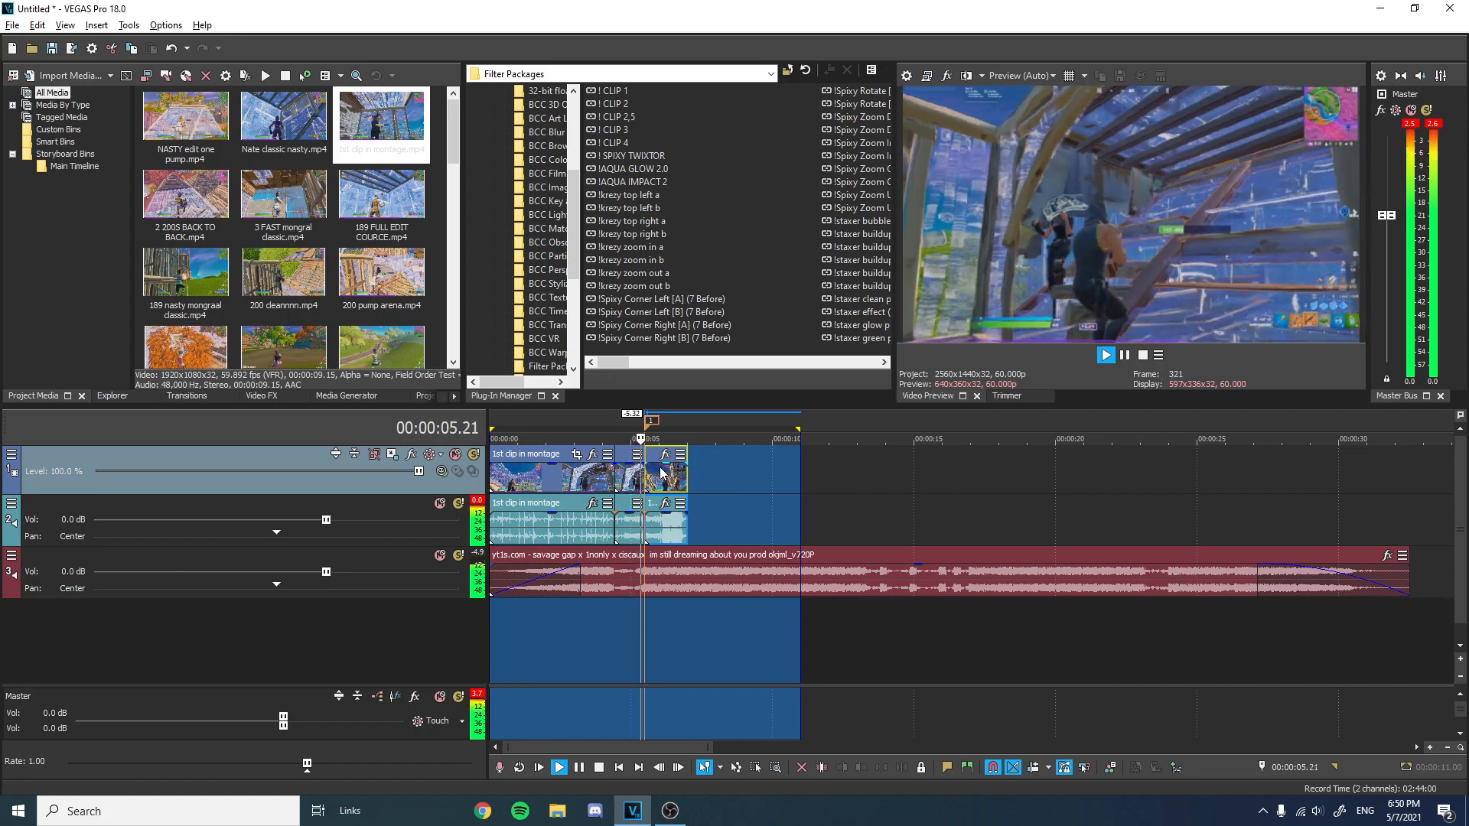
key(space)
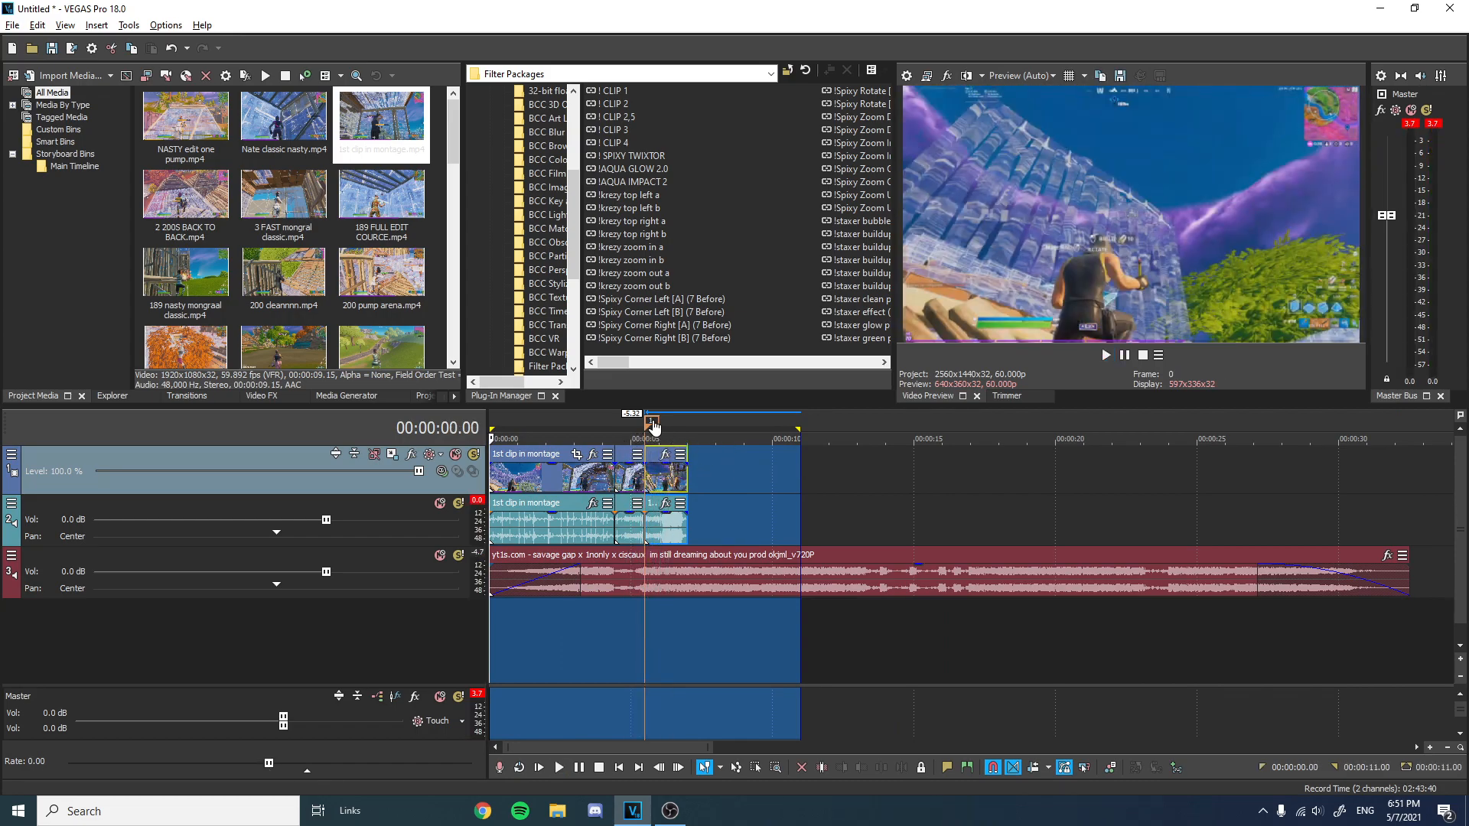
Delete the audio event beneath the slowed clip part.
click(654, 422)
scroll(718, 485, up, 5)
scroll(866, 500, up, 2)
click(867, 505)
right_click(867, 506)
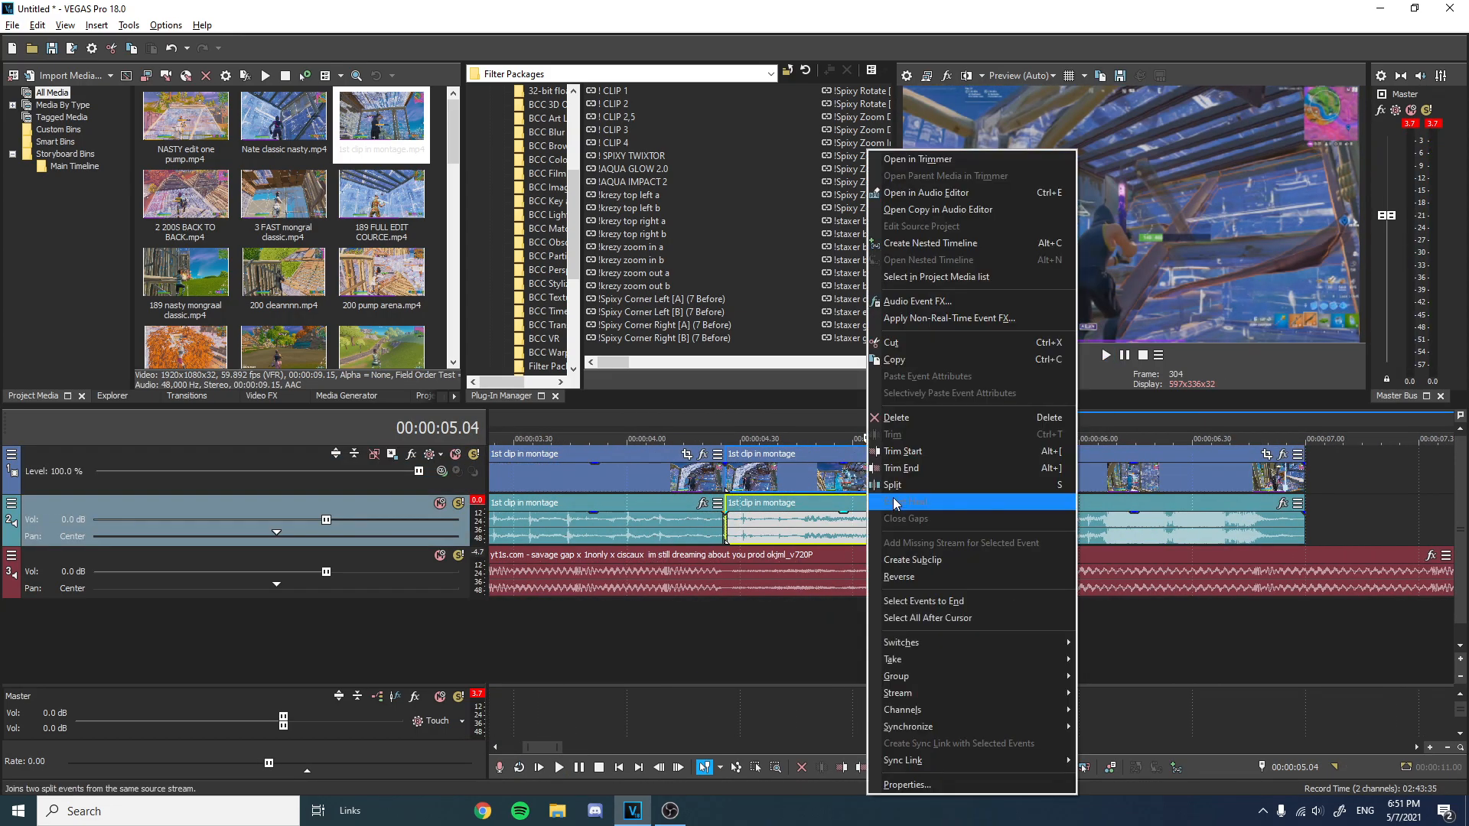
click(892, 417)
key(ctrl+z)
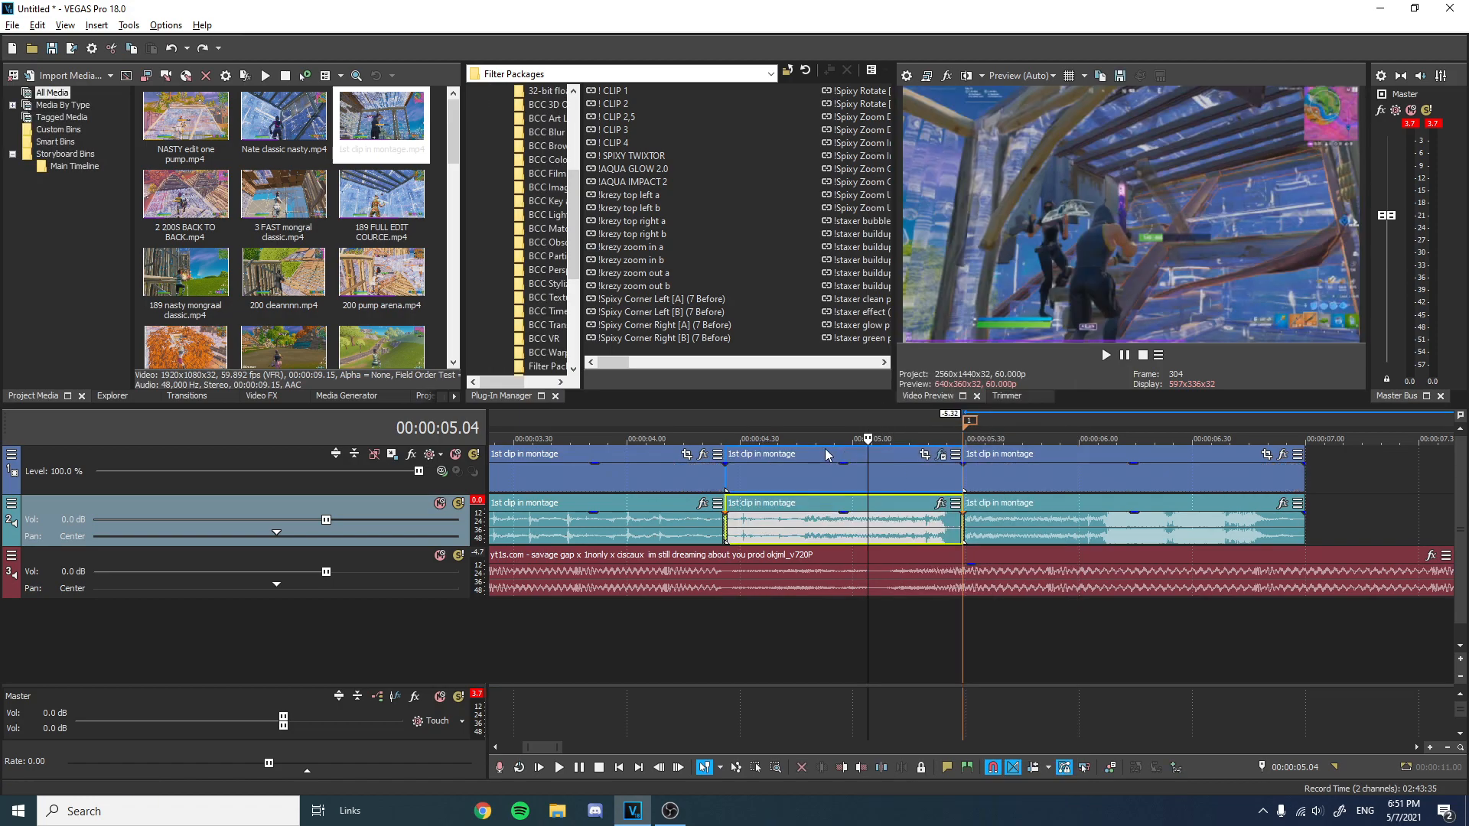
click(808, 456)
right_click(869, 505)
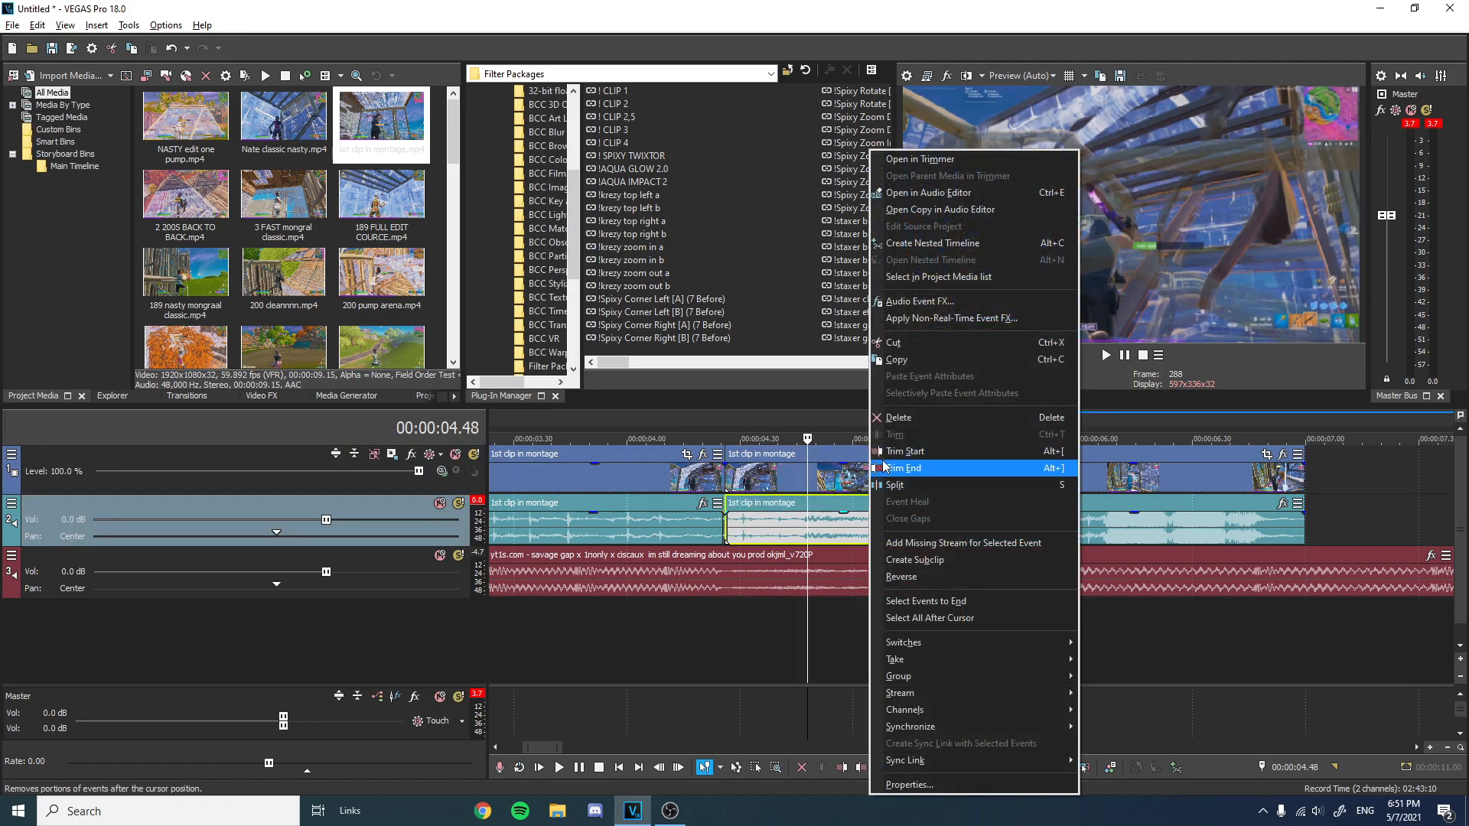
click(885, 419)
Delete the audio event of the added clip following the slowed part.
scroll(886, 434, down, 2)
key(space)
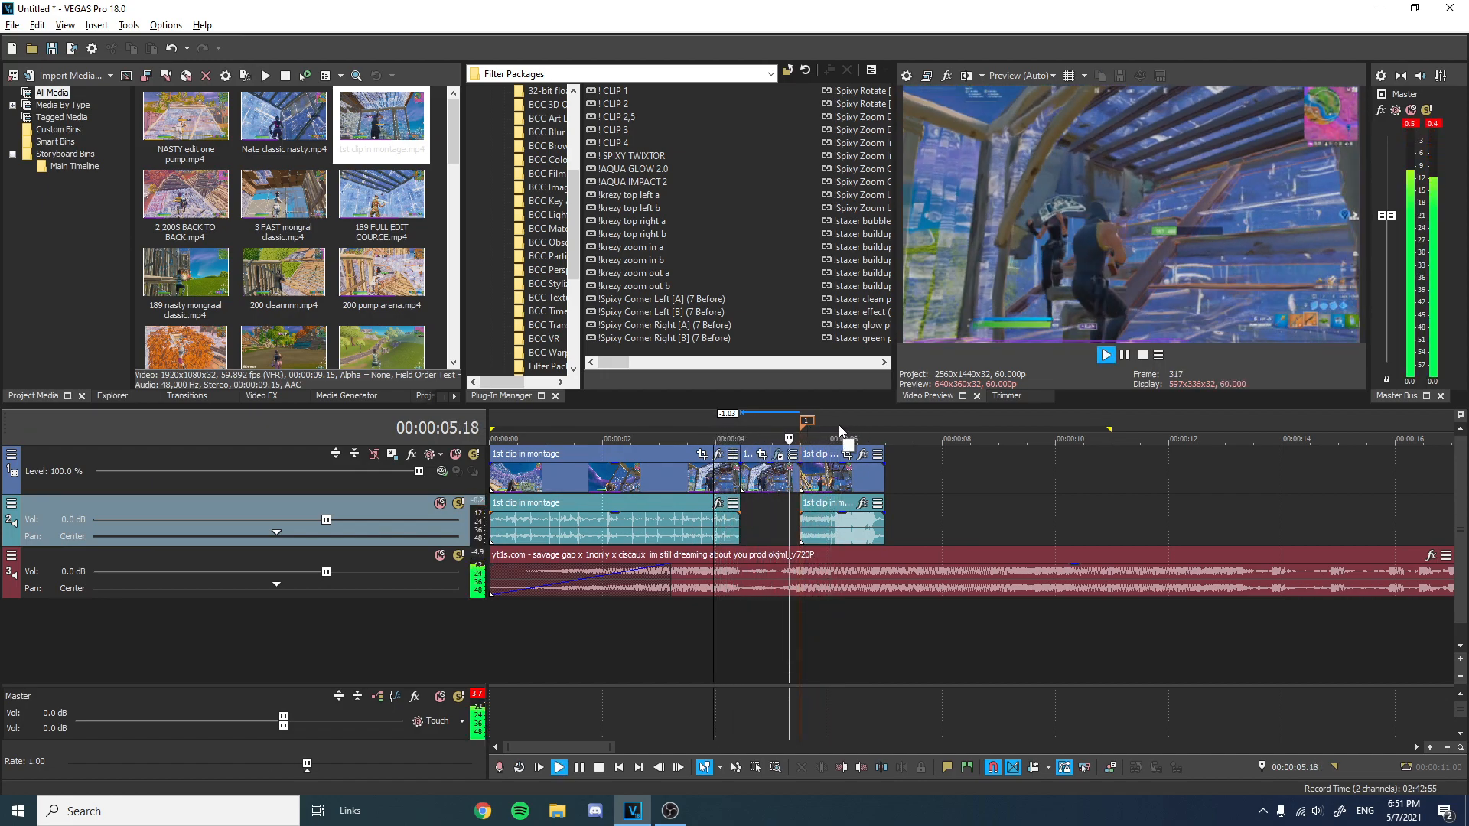
key(space)
right_click(833, 505)
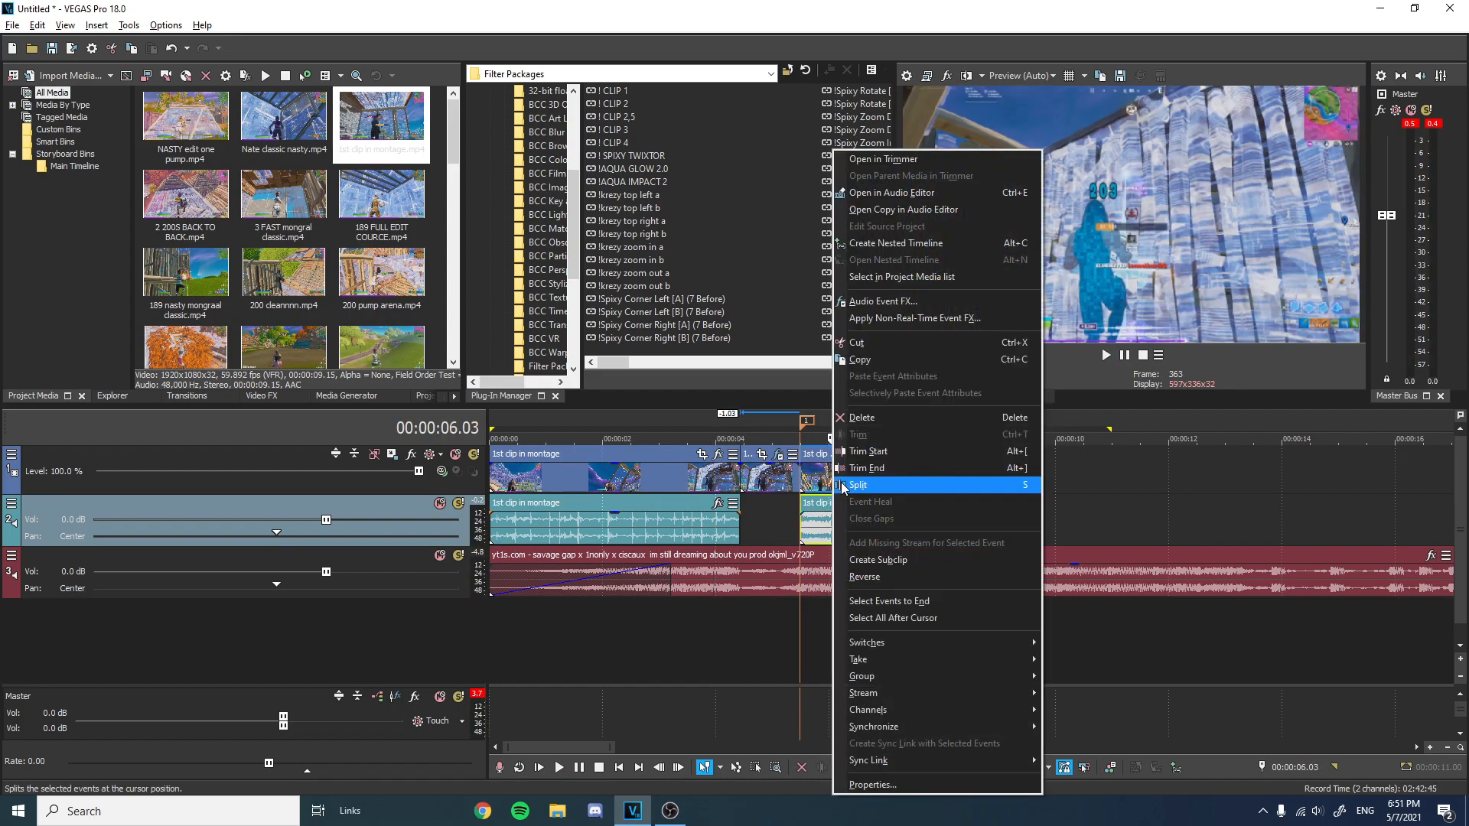
click(813, 473)
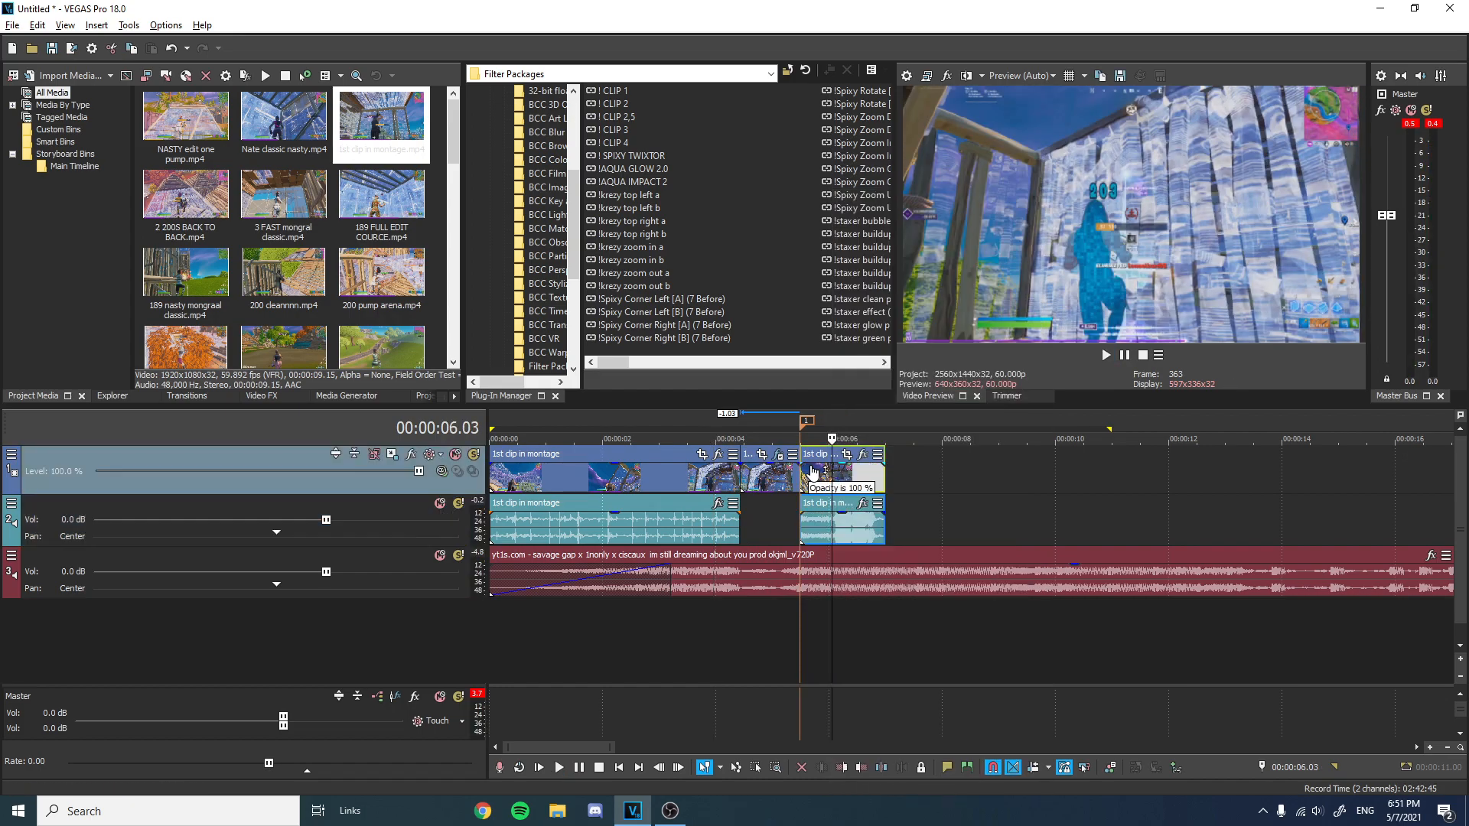
right_click(865, 531)
click(883, 421)
click(802, 424)
scroll(846, 458, up, 5)
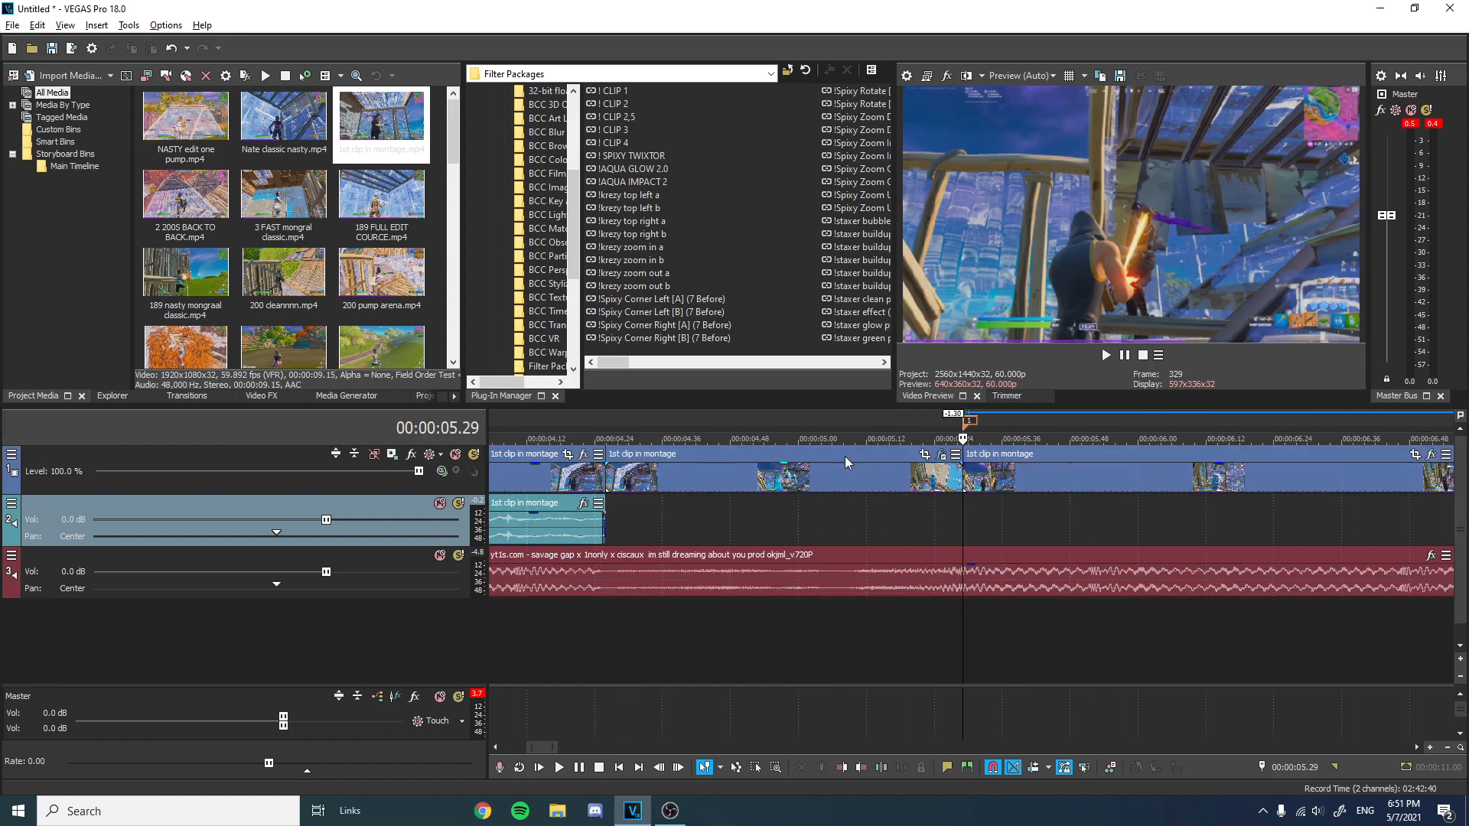
scroll(1017, 463, down, 3)
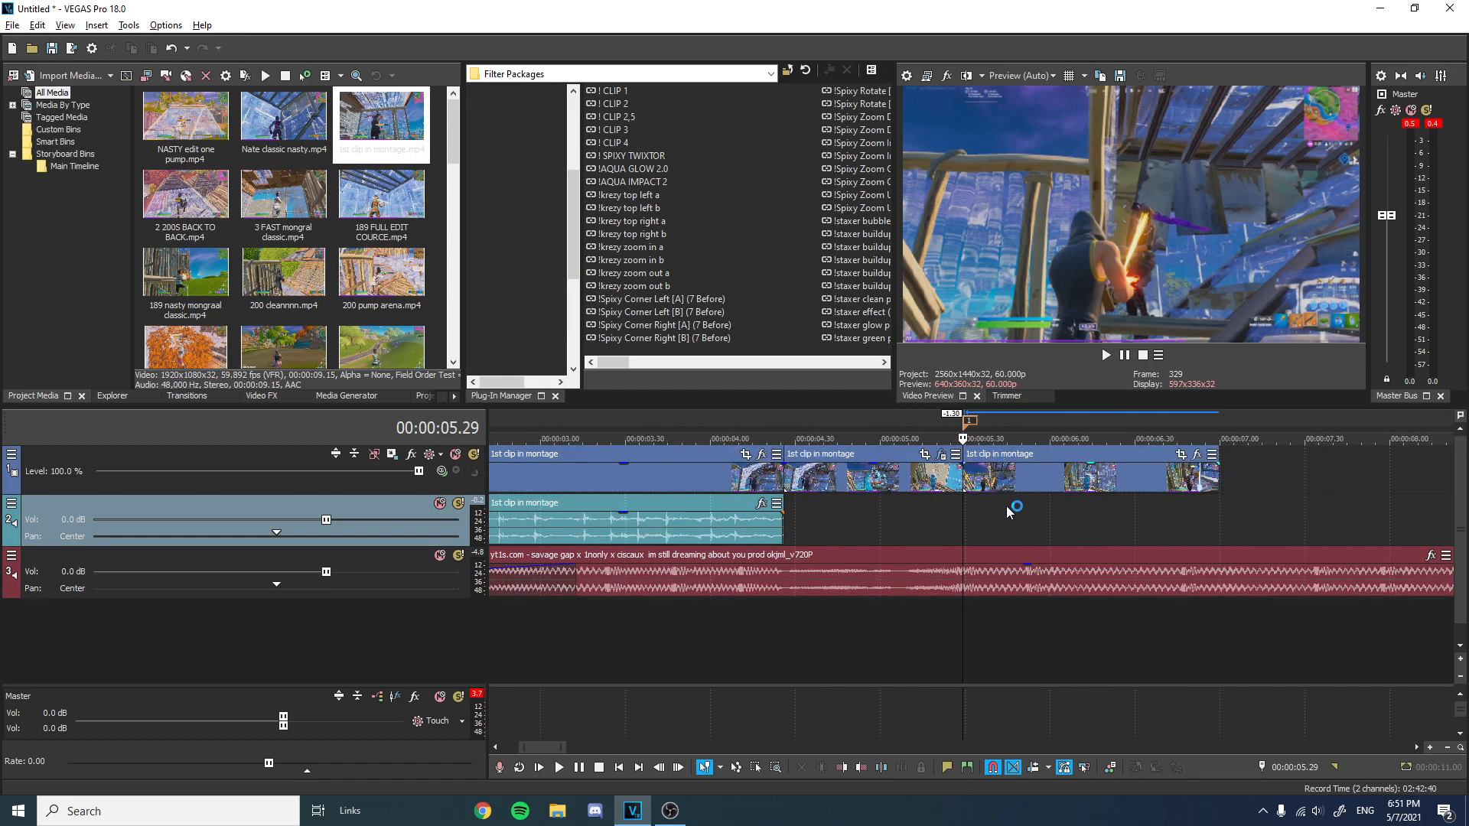
key(ctrl+z)
Trim the added clip's audio to start about 0.4 seconds later and preview the result.
drag(964, 524, 1066, 525)
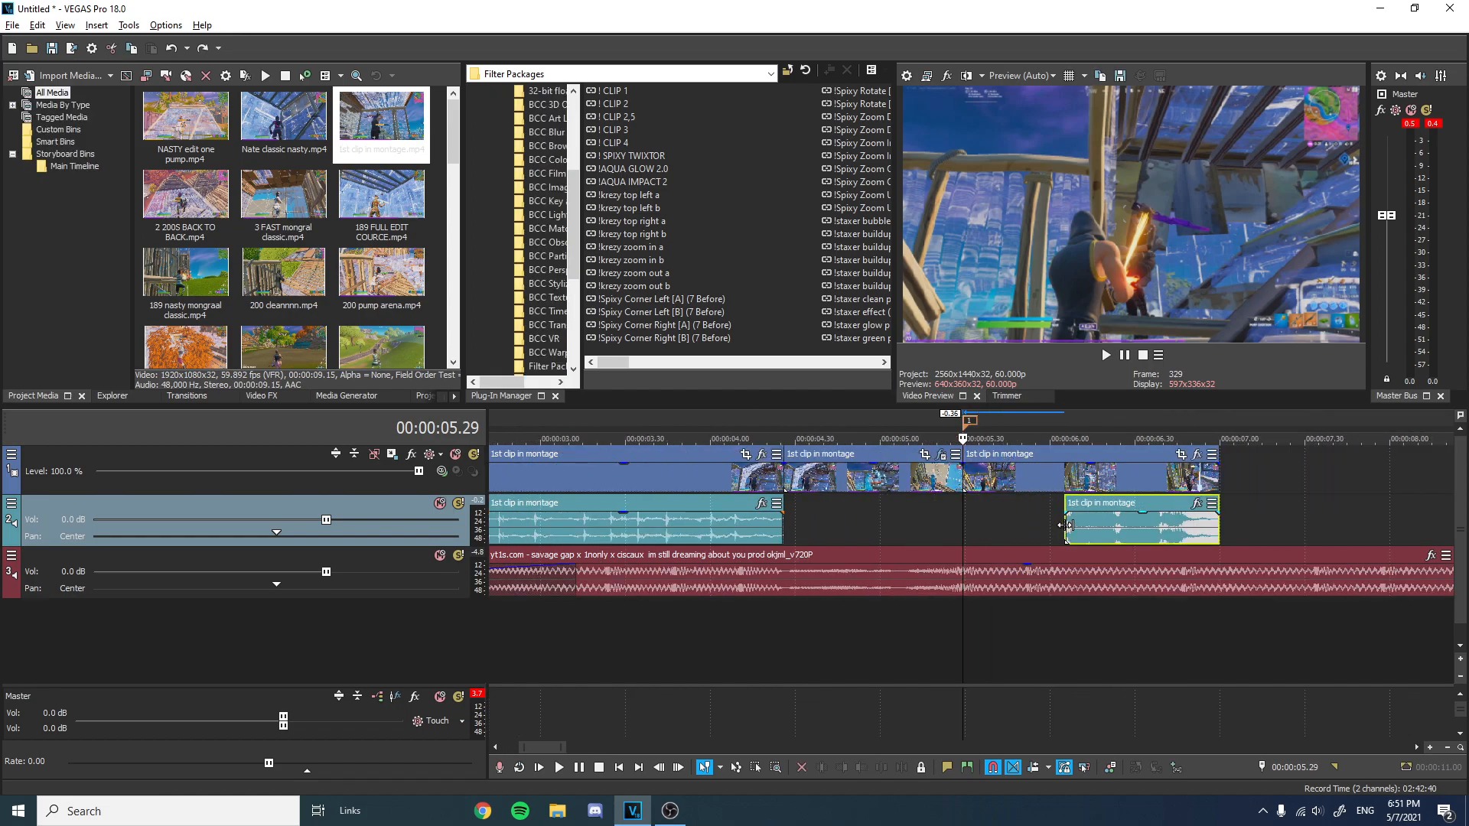
key(space)
key(space)
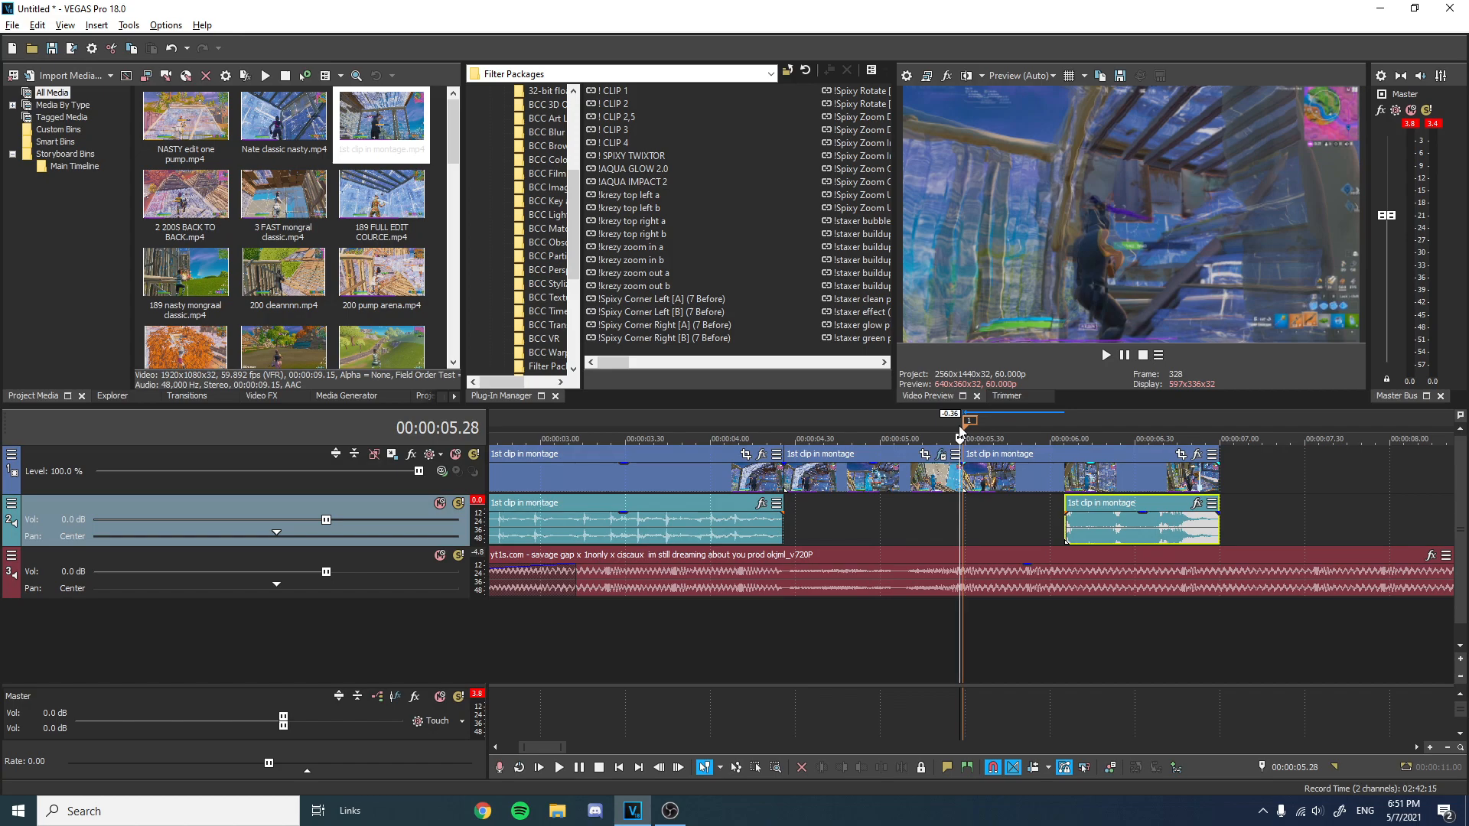
Insert a velocity envelope on the clip that follows the slowed part, at the cut near 00:00:05.29.
scroll(1056, 468, up, 1)
key(Left)
key(Left)
key(Left)
key(Left)
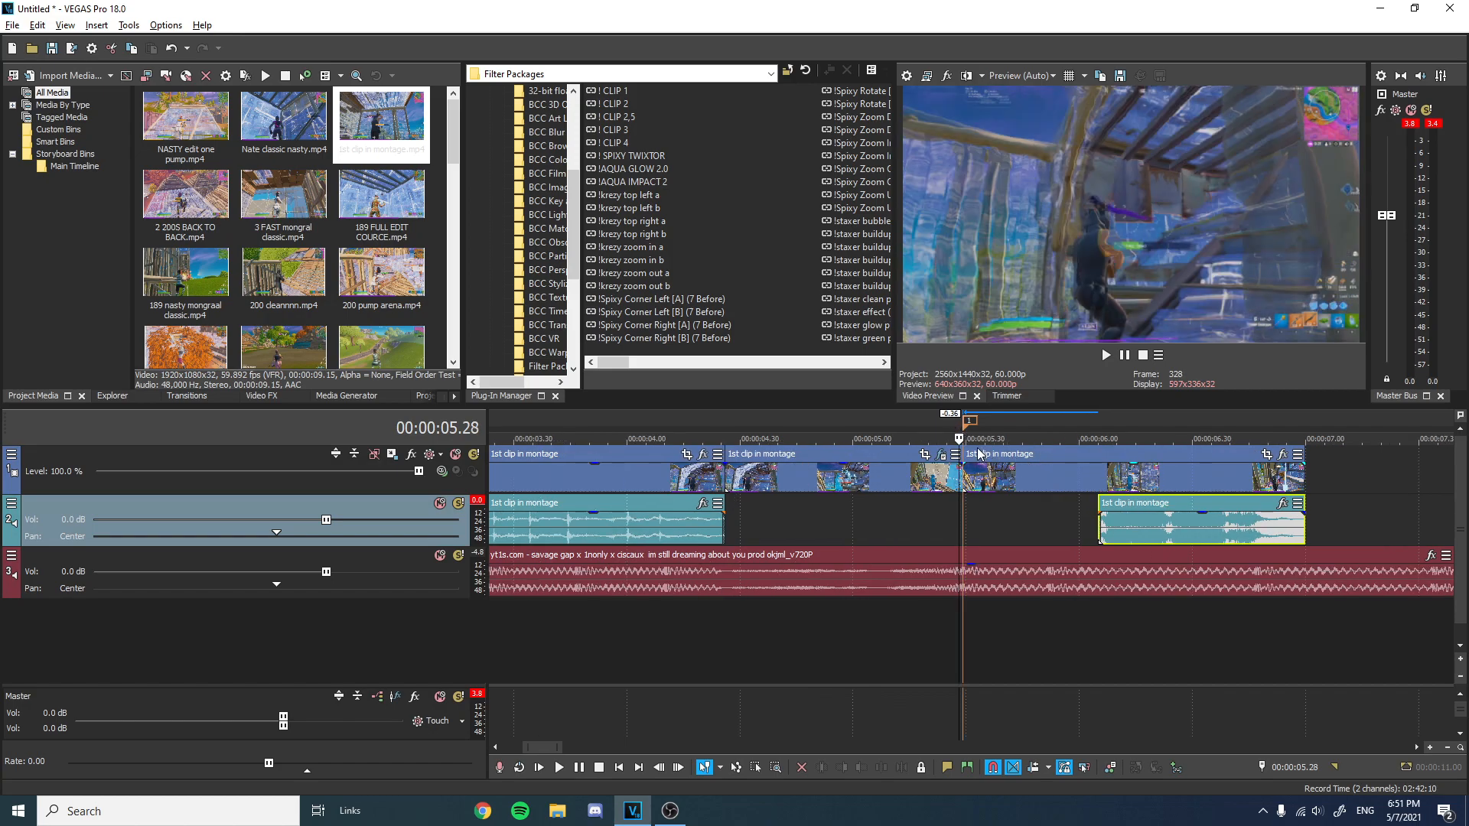
key(Right)
key(Right)
key(Right)
key(Right)
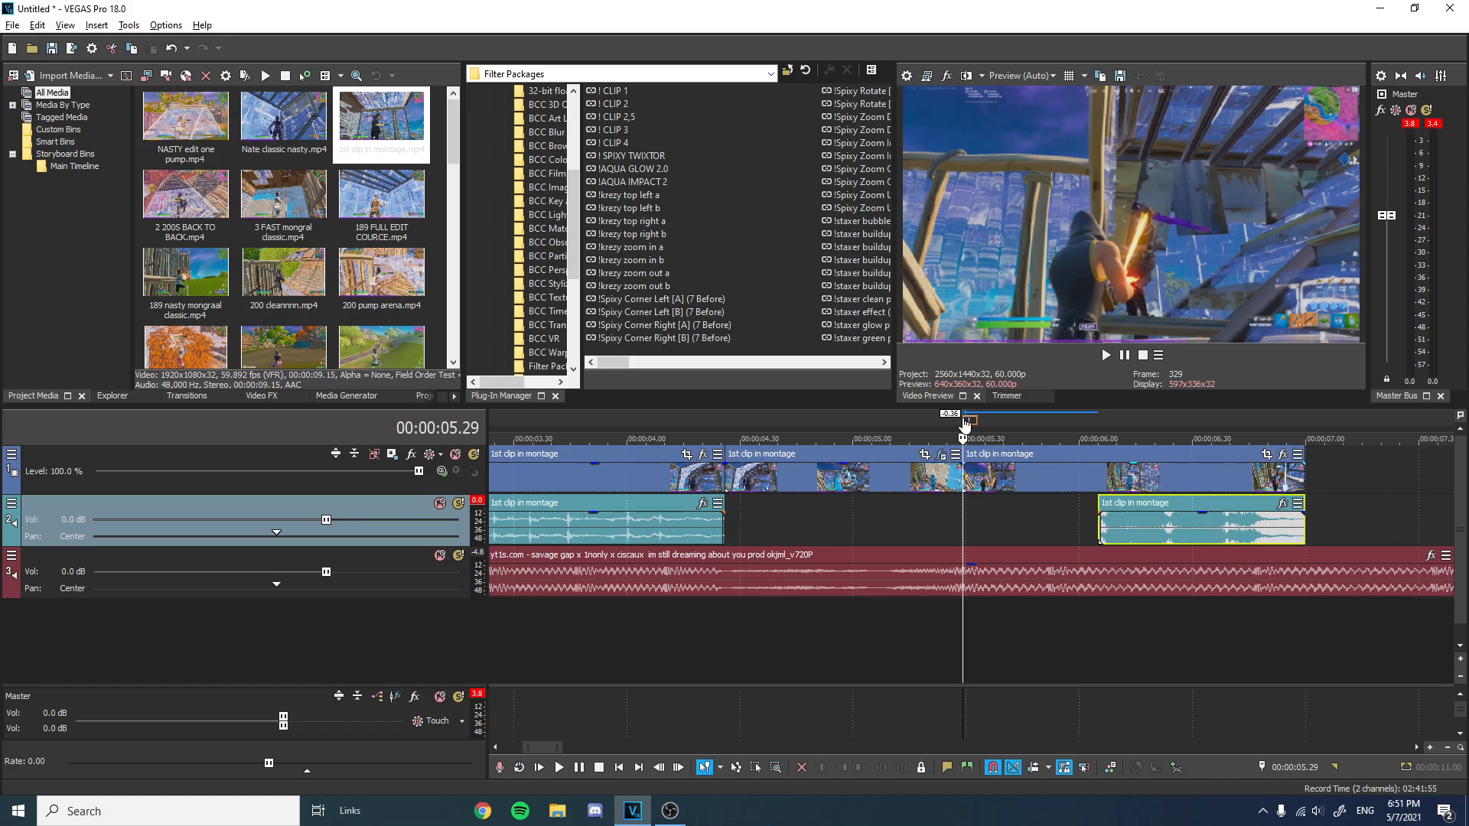
scroll(1005, 468, up, 1)
right_click(1005, 468)
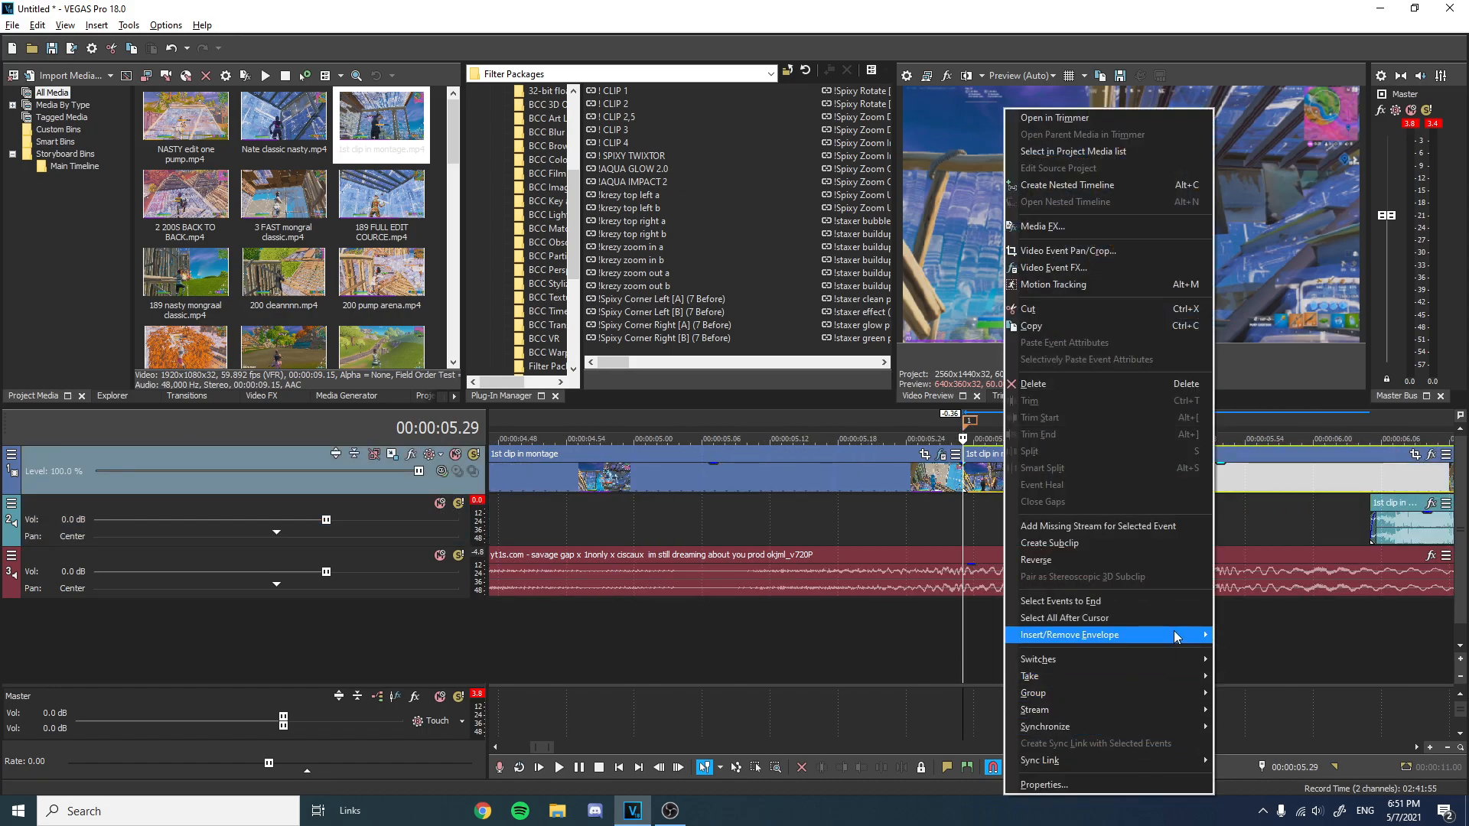
mouse_move(1177, 637)
click(1258, 635)
Set the velocity envelope at the clip's start to 200% forward velocity and preview it.
scroll(972, 494, up, 3)
right_click(966, 485)
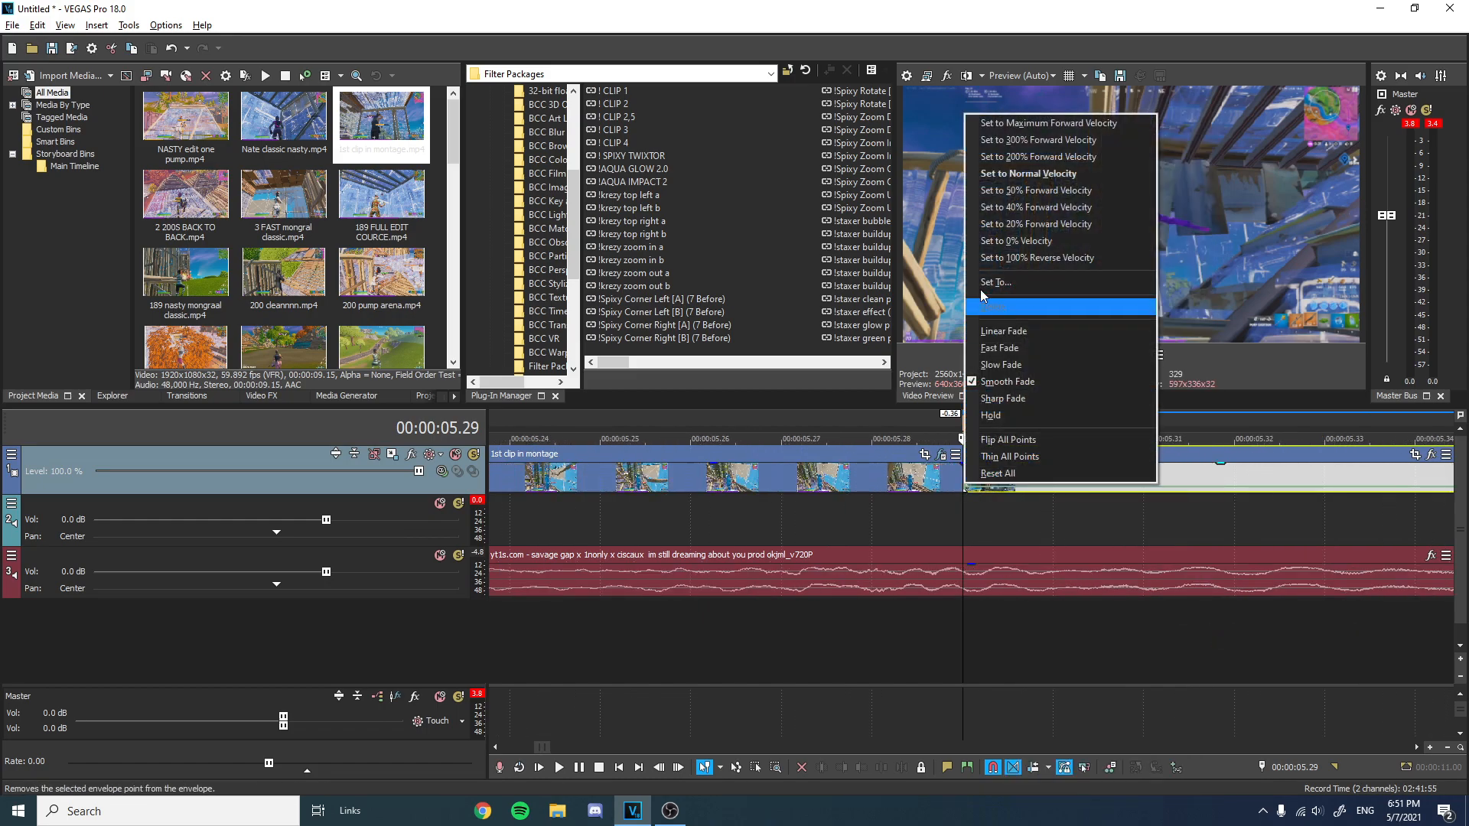
click(1029, 157)
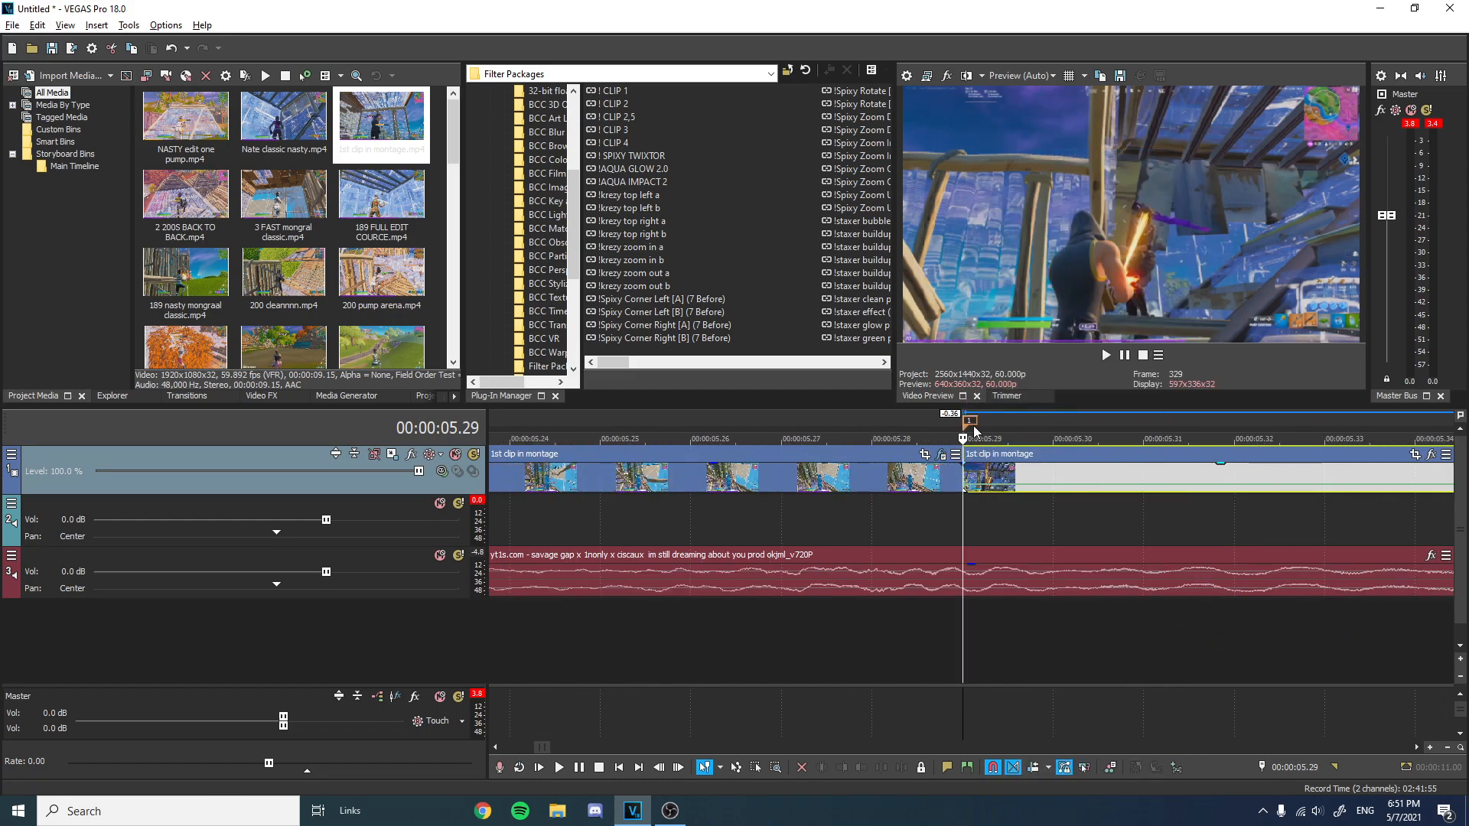
right_click(968, 489)
click(1025, 161)
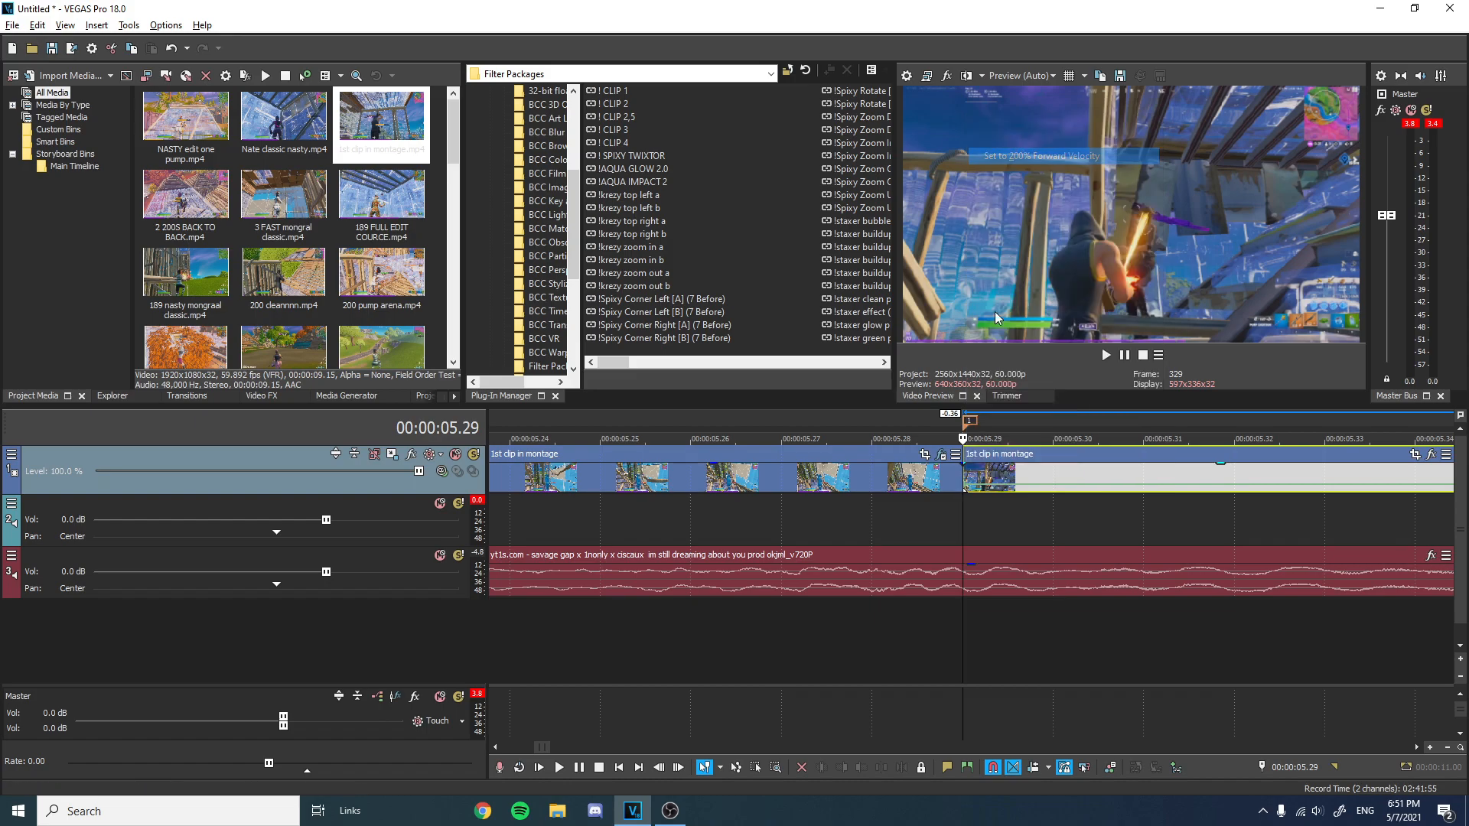
key(space)
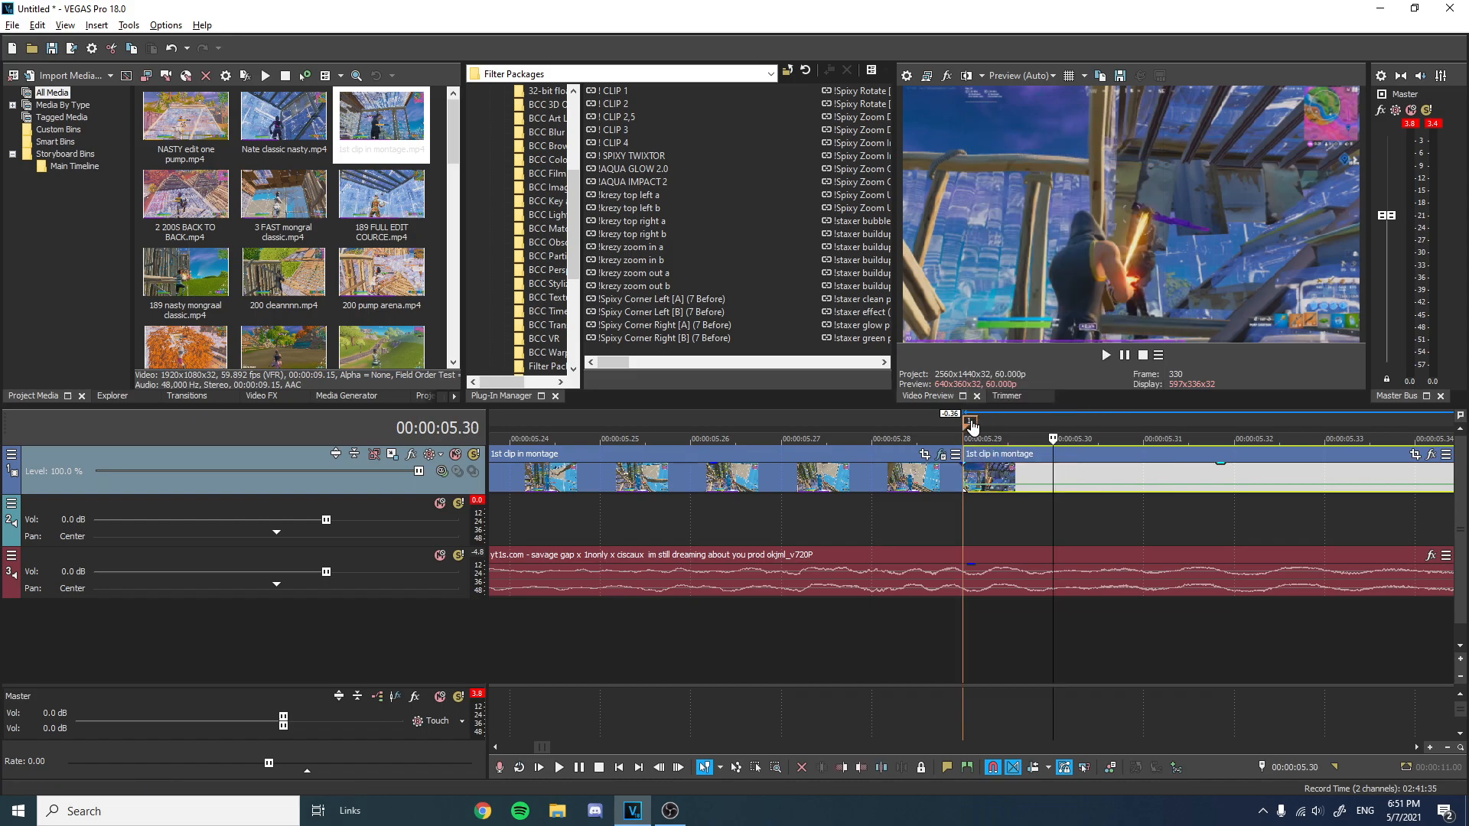
Set the velocity envelope point near 00:00:05.35 to 50% forward velocity.
right_click(1345, 489)
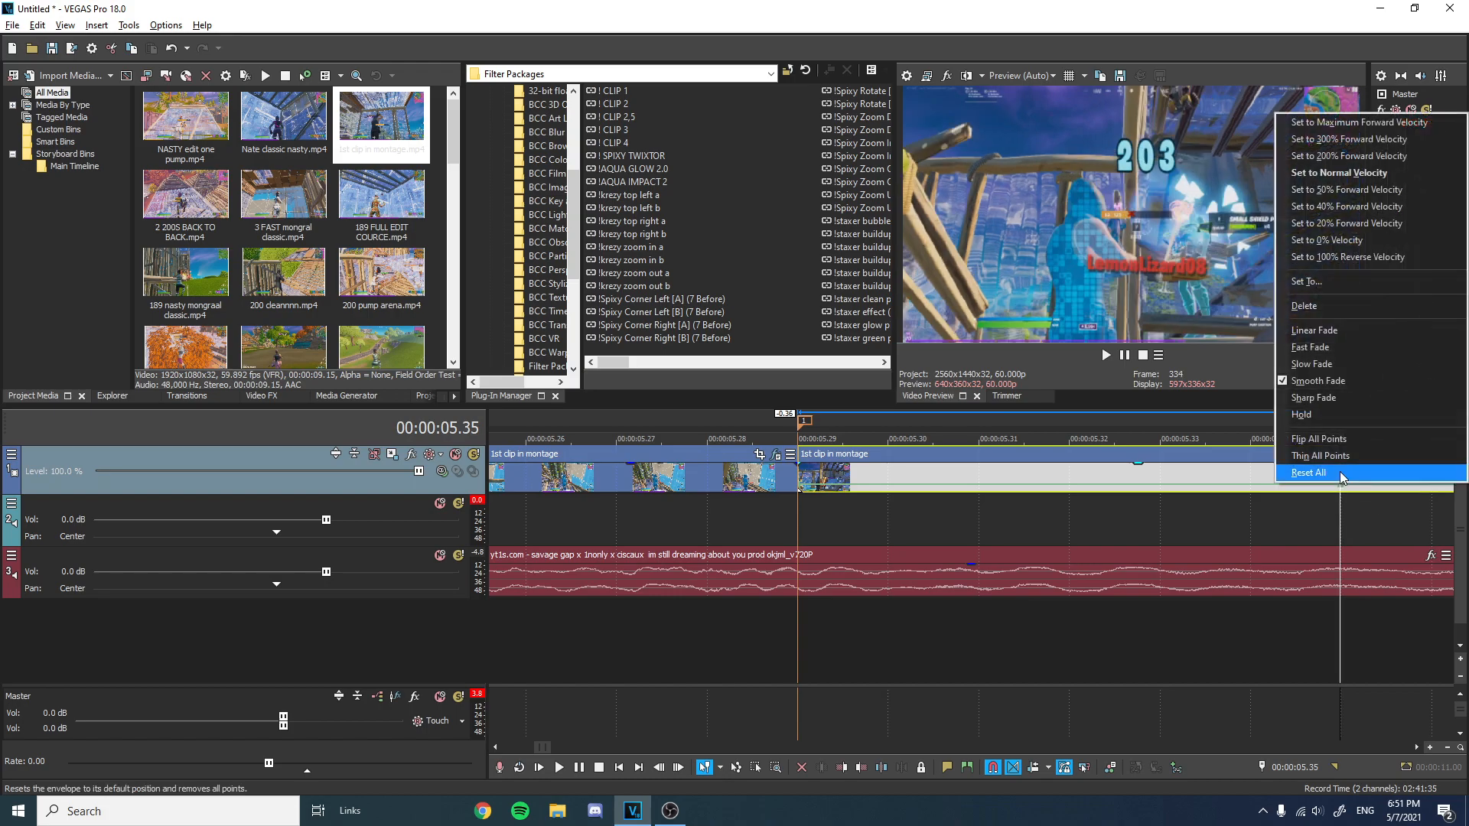
click(1347, 191)
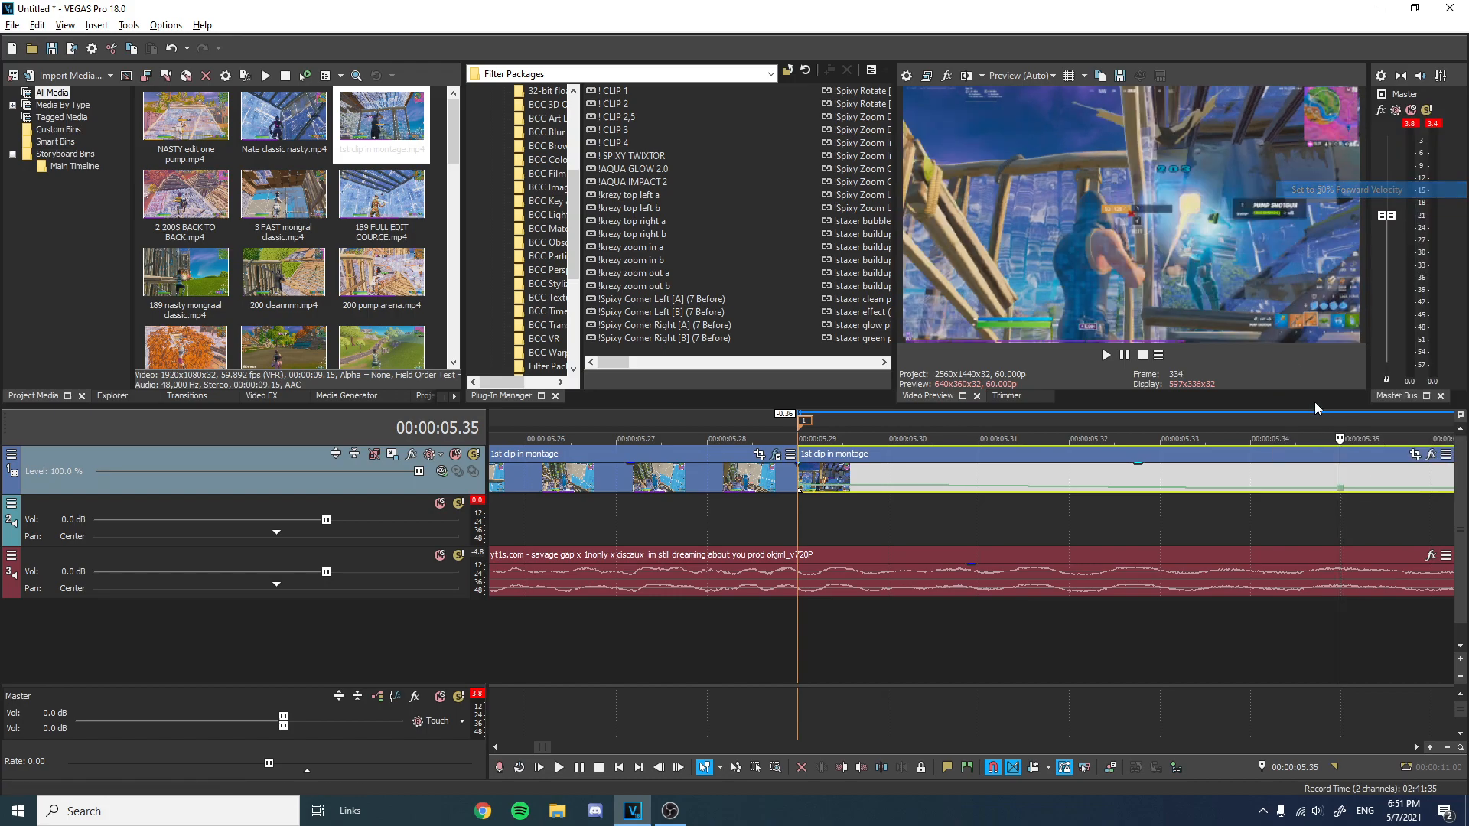
right_click(1341, 494)
click(1320, 353)
scroll(1310, 499, down, 6)
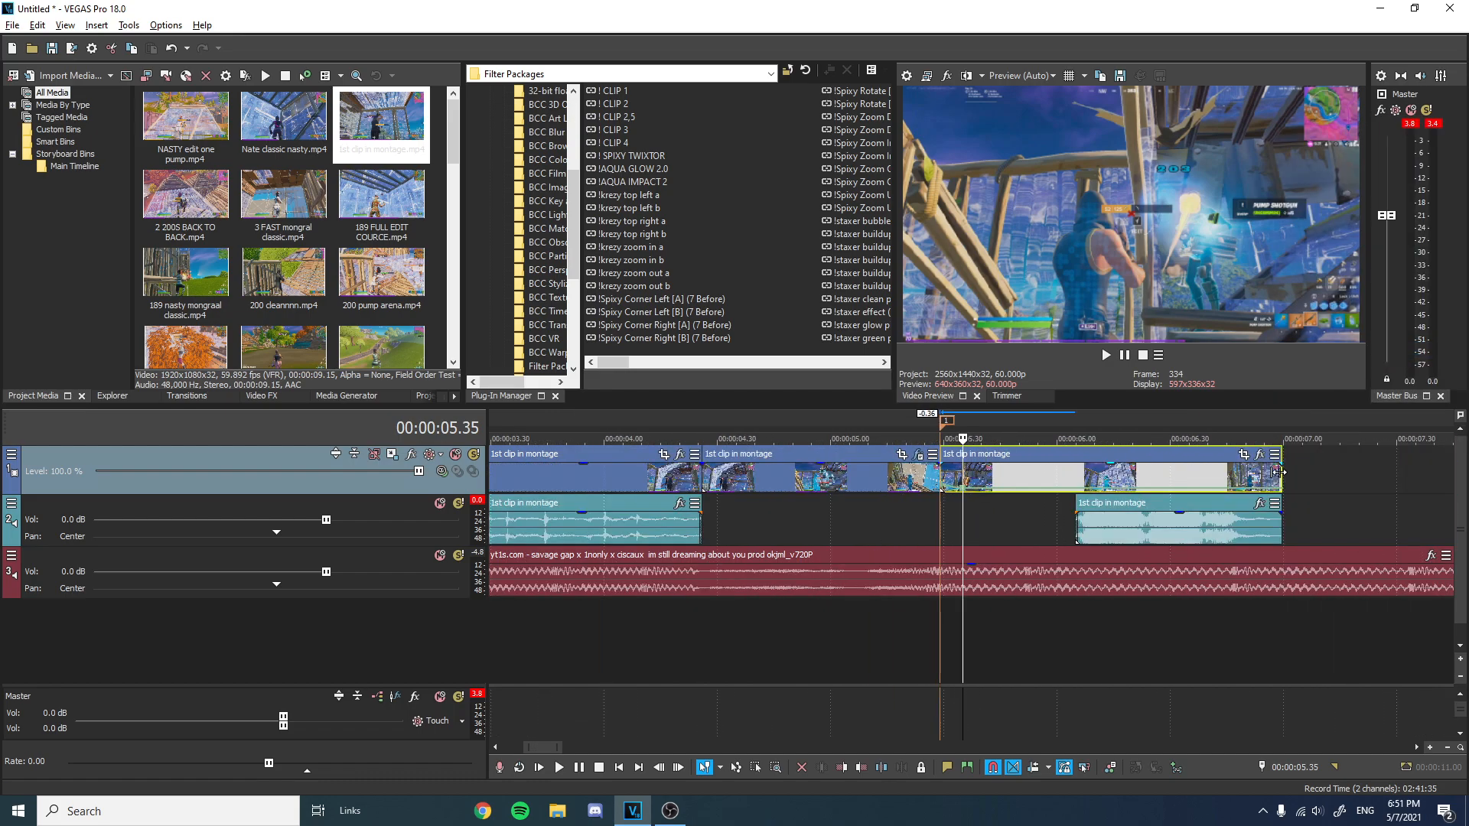
scroll(1263, 478, down, 4)
Select a region around the sped-up clip and play it back to check the velocity change.
drag(1124, 463, 735, 459)
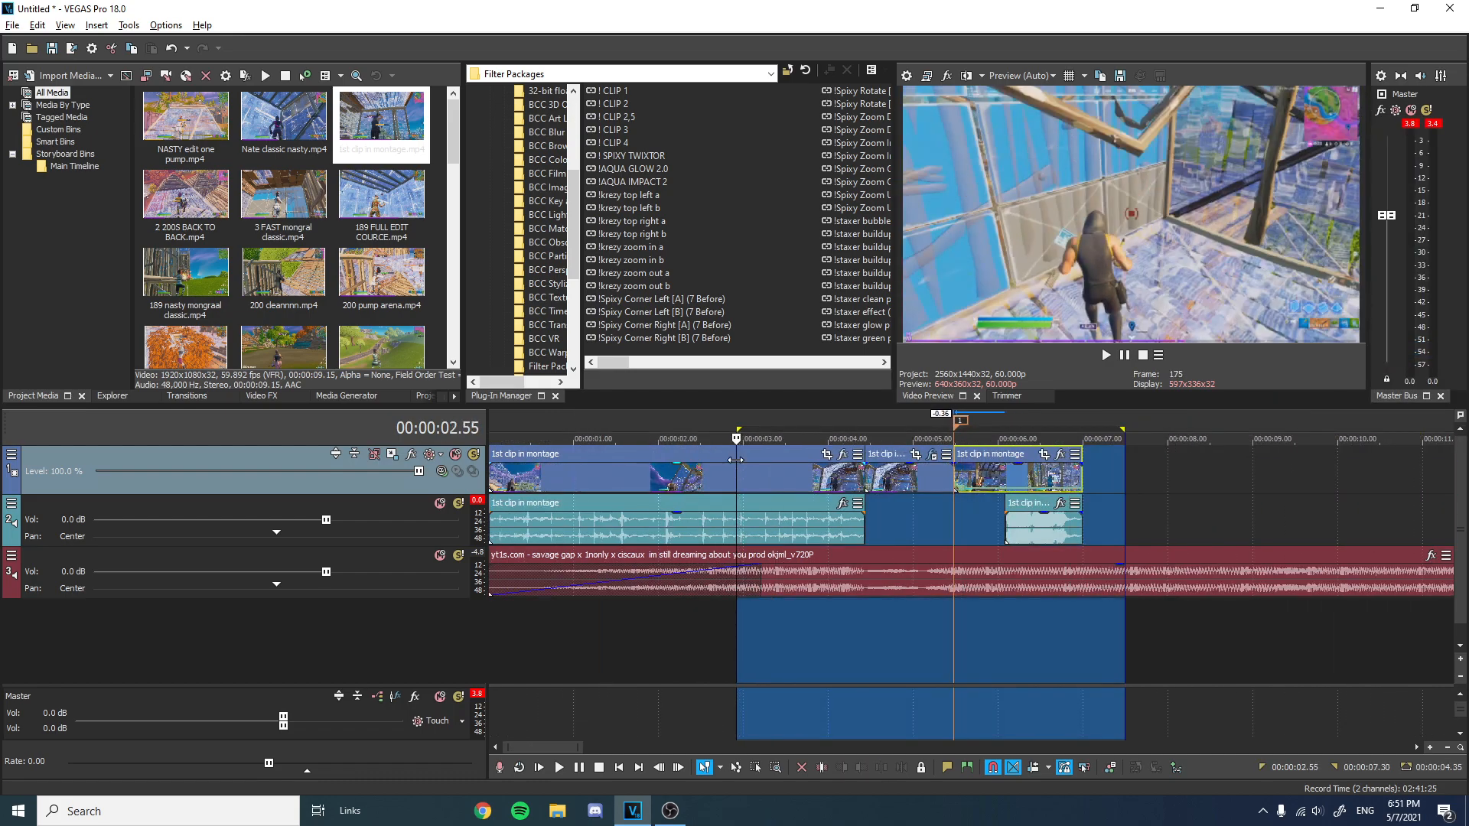
key(space)
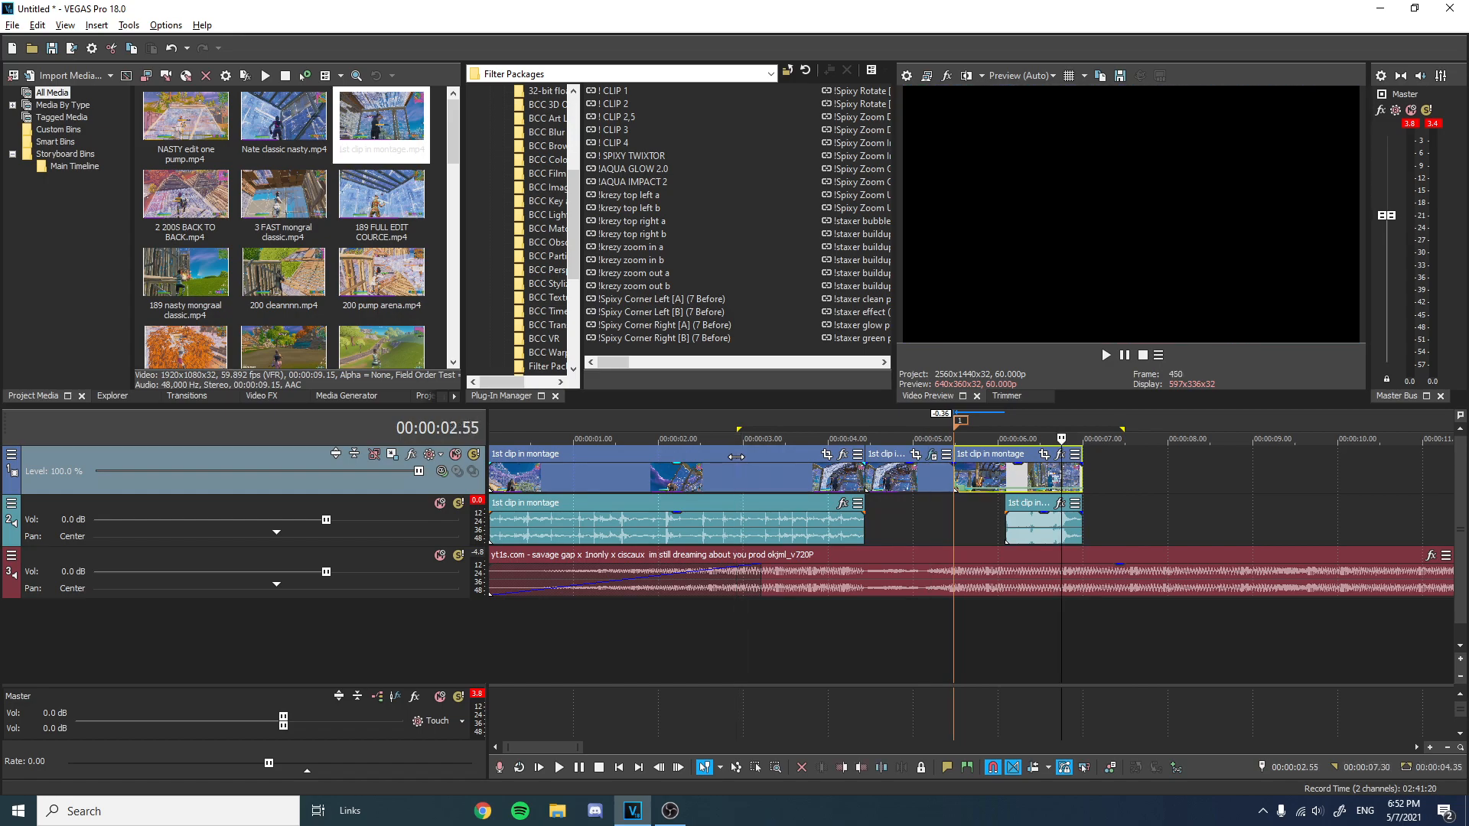
key(space)
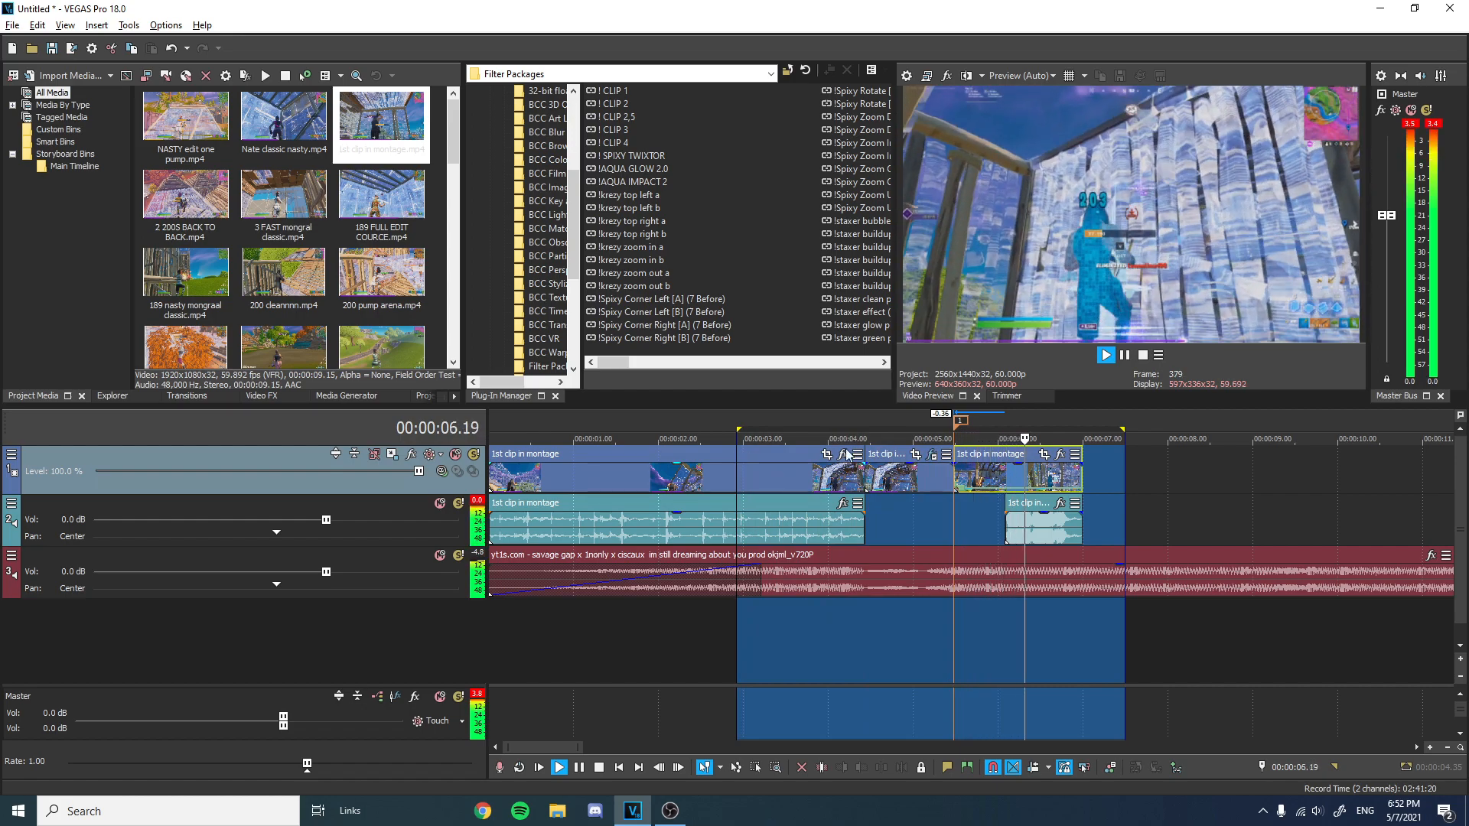
key(space)
click(960, 421)
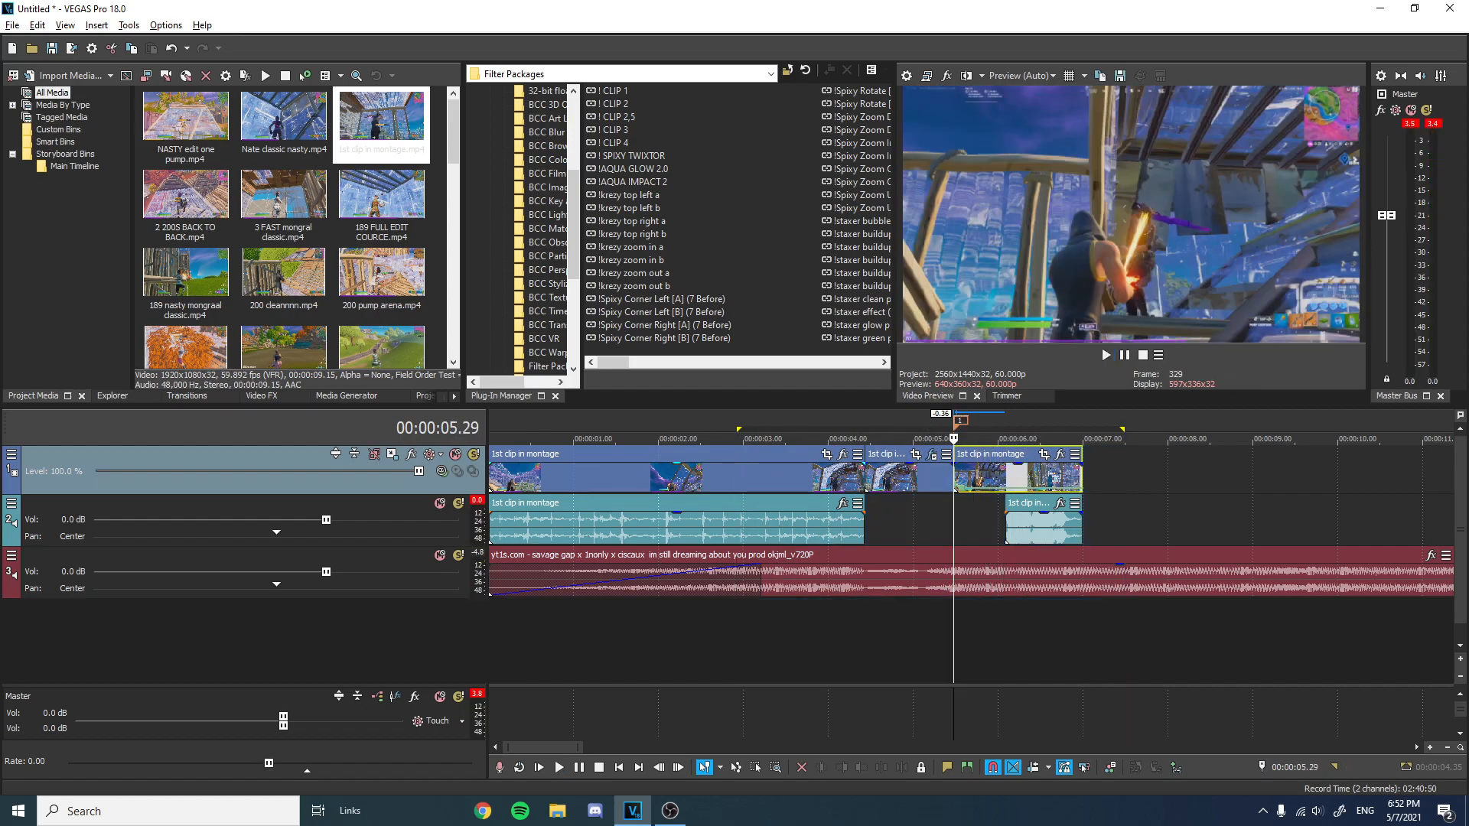
Import Spaz 200 Kill.mp3 from the Downloads folder into the project media.
click(90, 77)
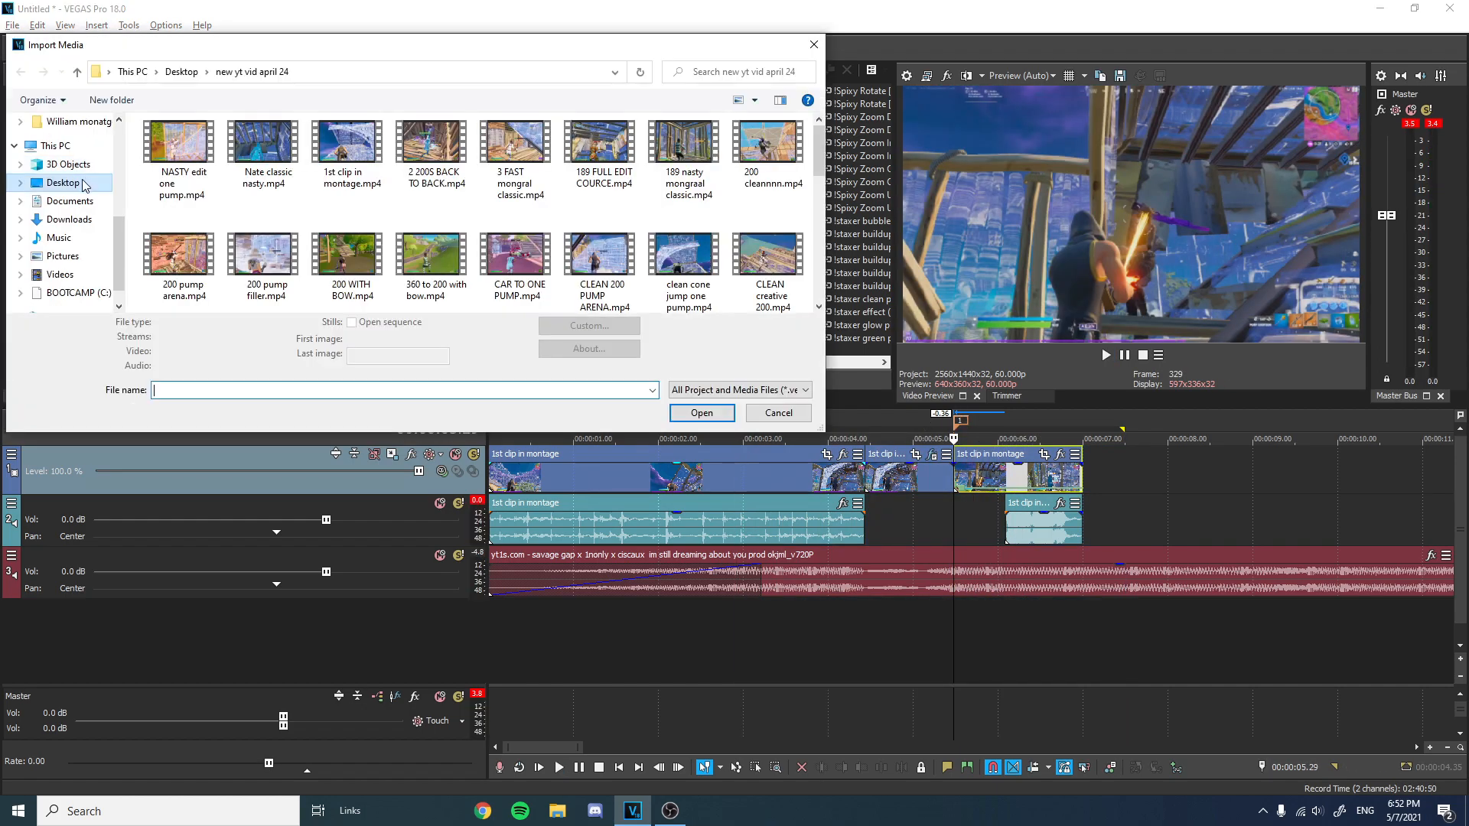
click(69, 220)
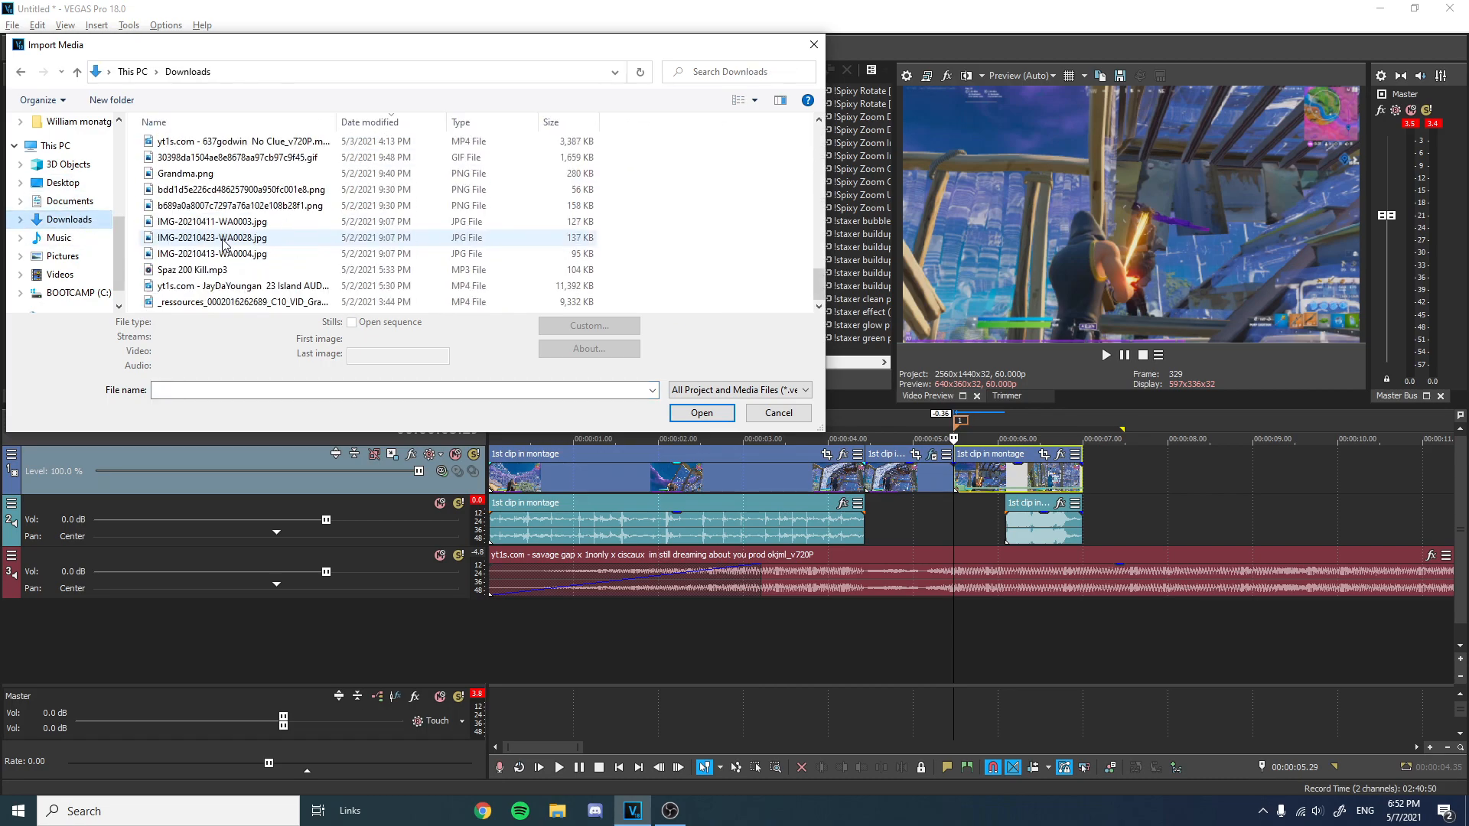
double_click(214, 272)
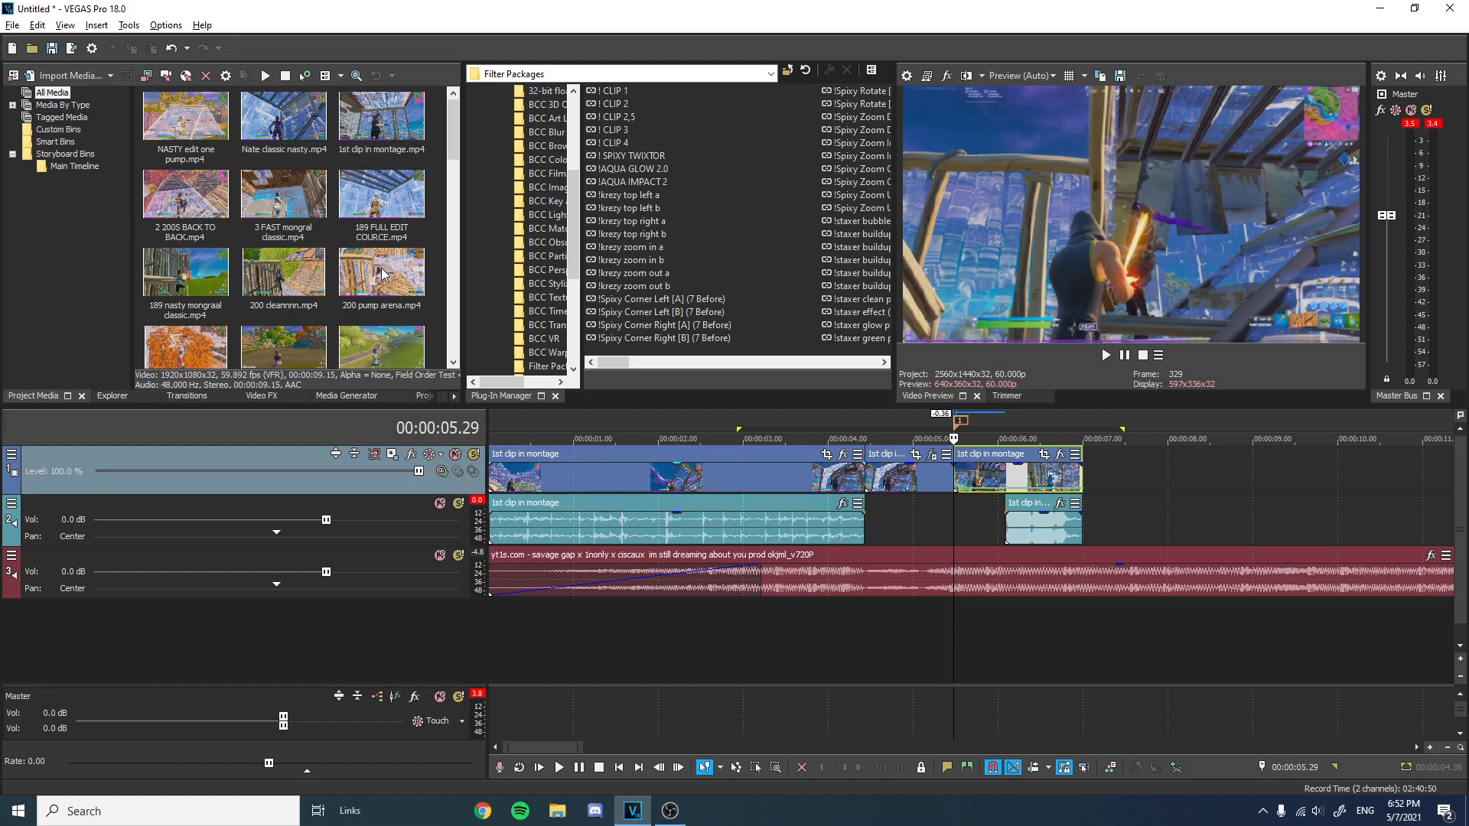
Place the Spaz 200 Kill sound on a new audio track, aligning its hit with the cut near 00:00:05.29.
drag(411, 188, 940, 621)
click(962, 424)
scroll(985, 498, up, 5)
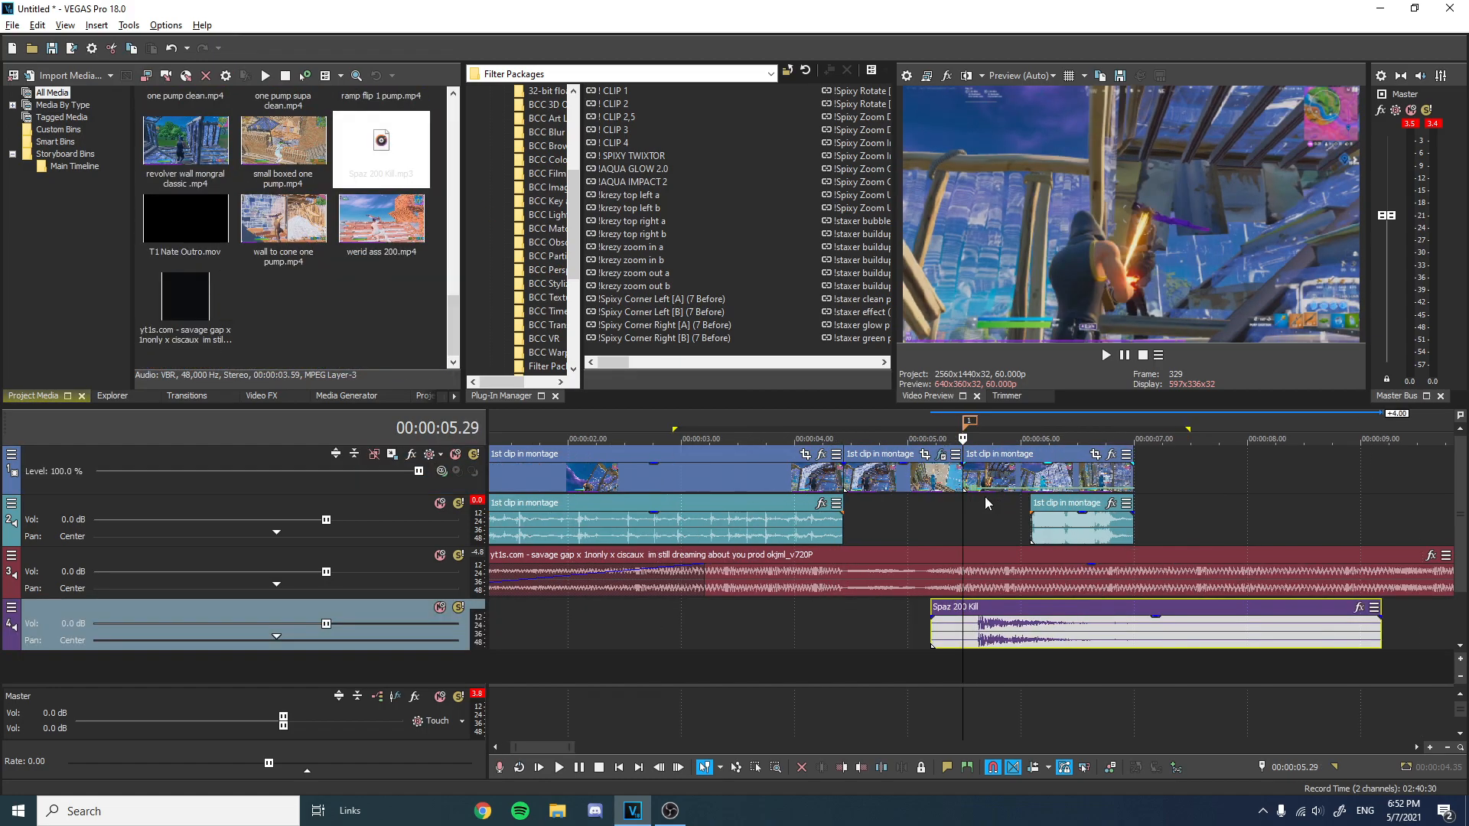
drag(1126, 609, 982, 609)
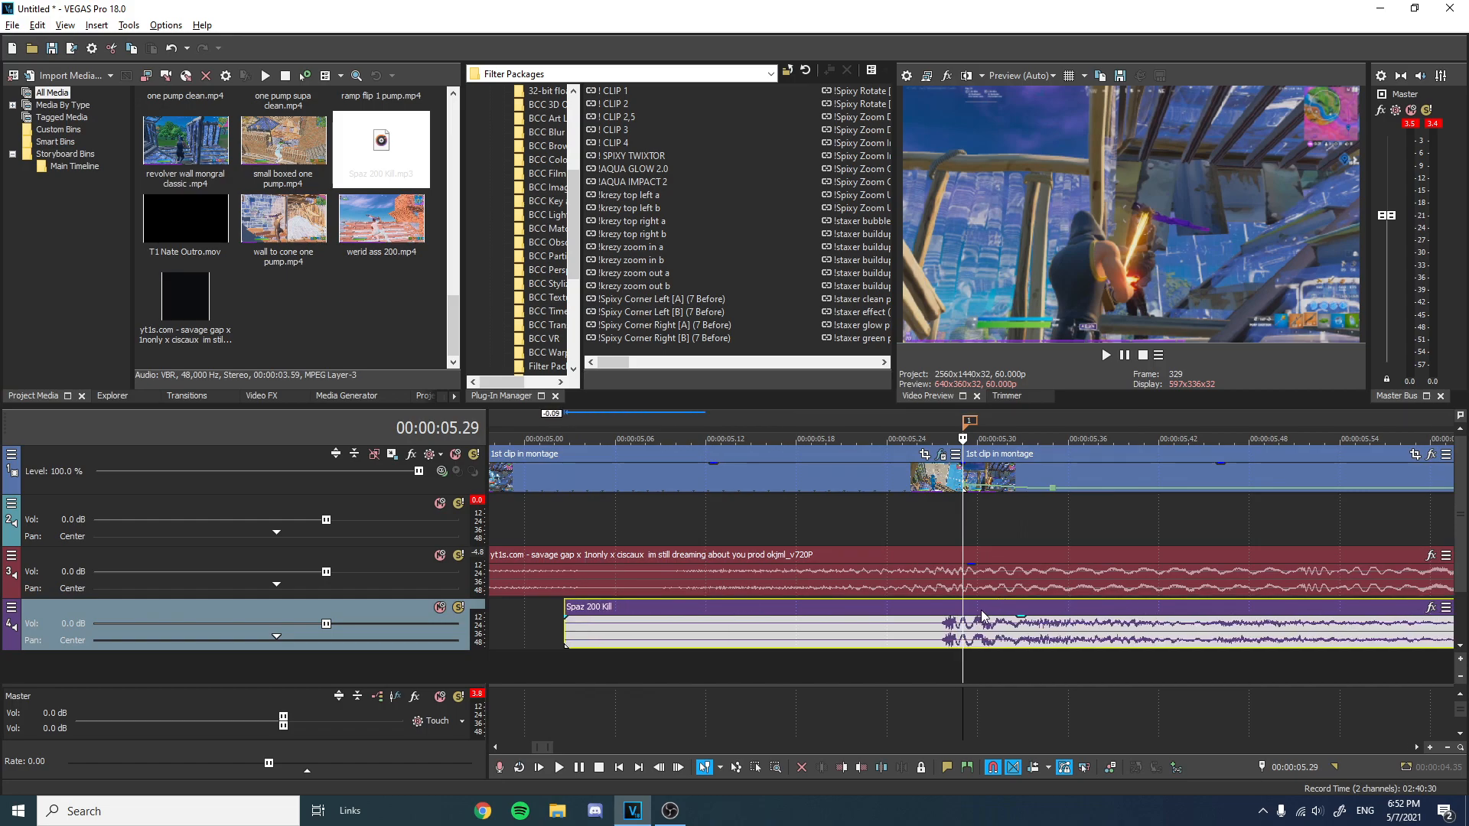
Trim the Spaz 200 Kill event's start and shorten its end to about one second long.
scroll(981, 609, down, 5)
drag(914, 628, 953, 627)
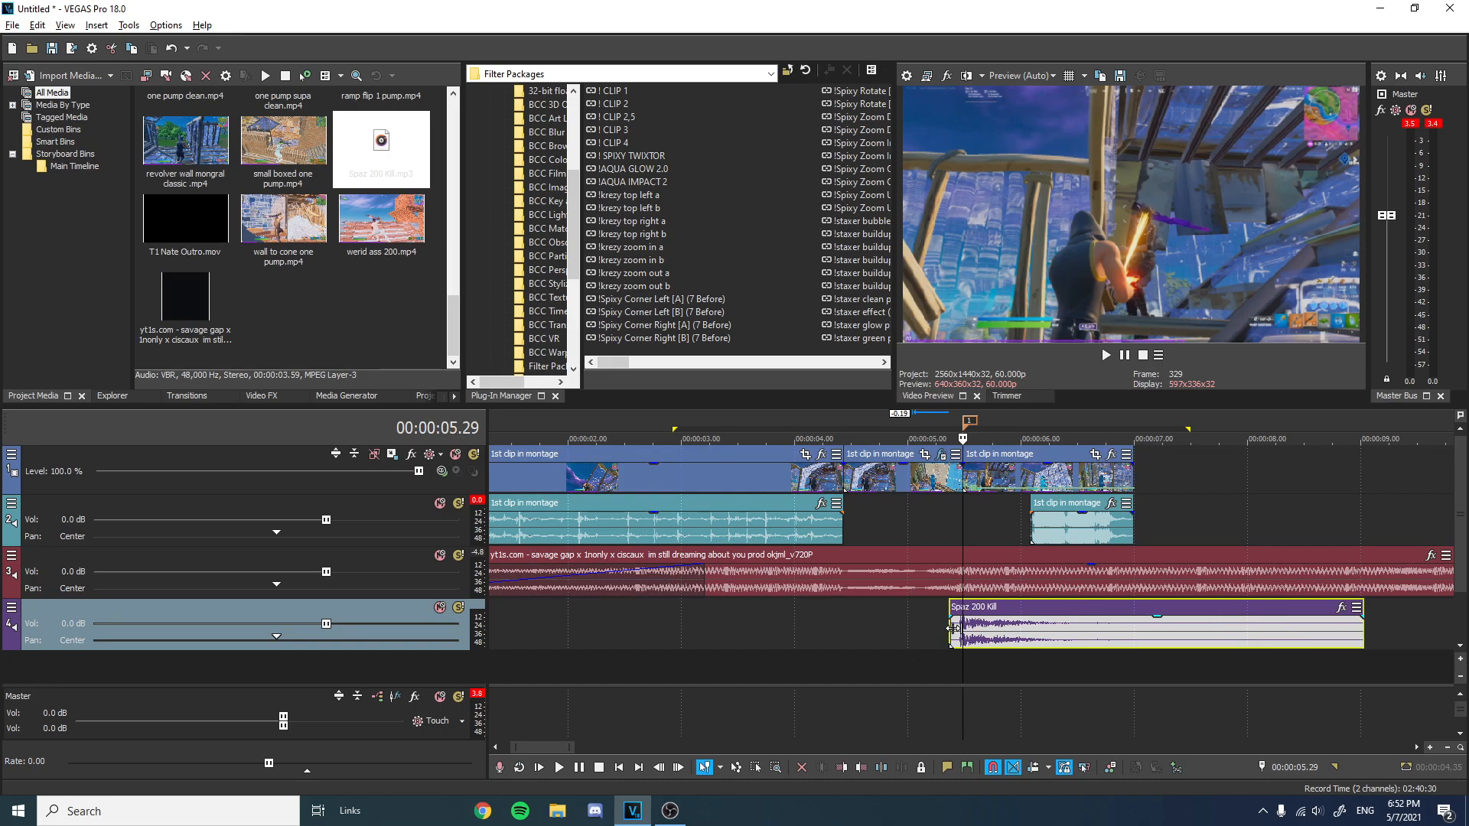
drag(1365, 628, 1063, 625)
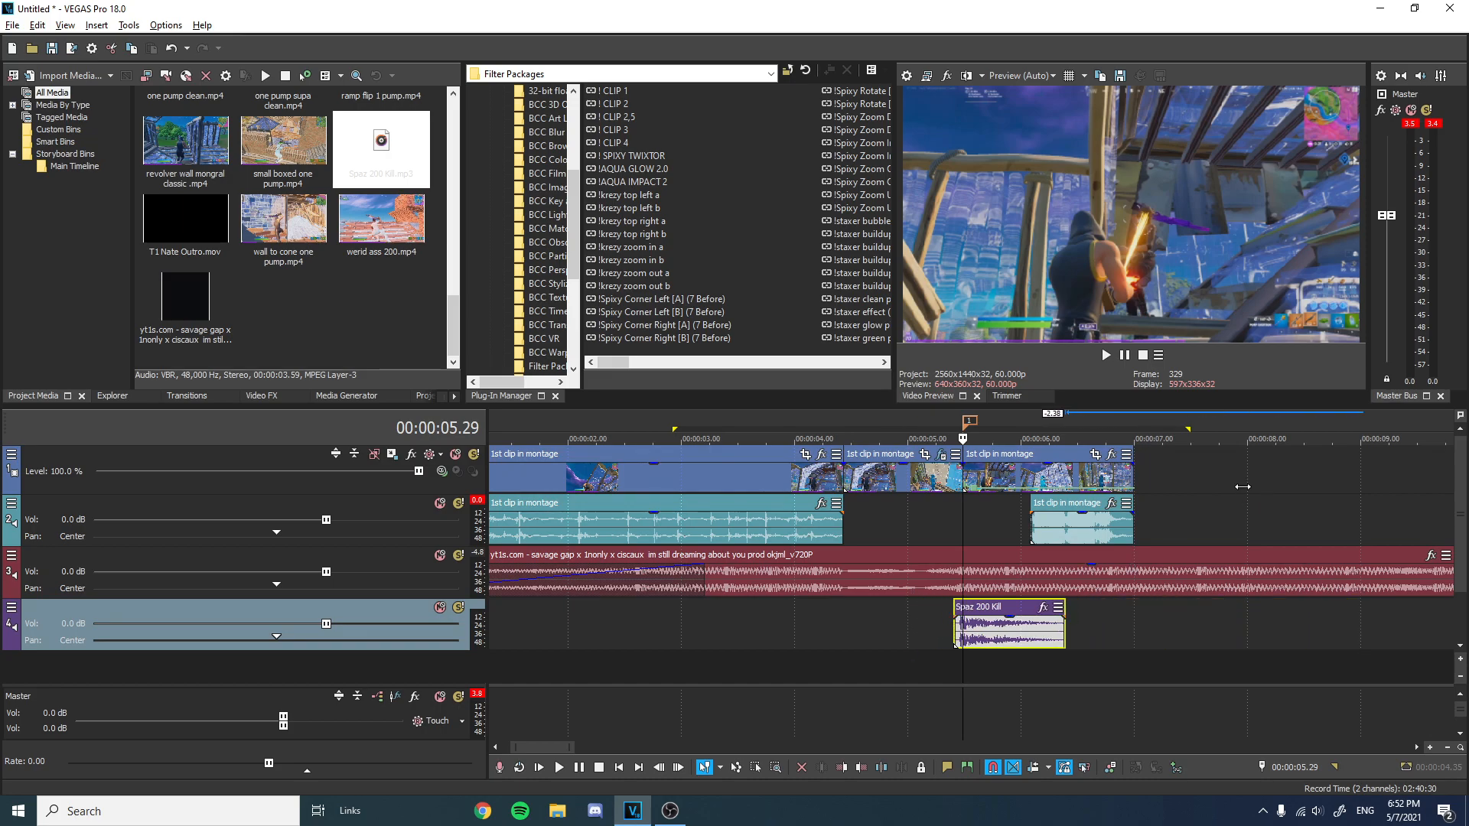
Loop the section around the kill sound and play it back repeatedly to review its timing.
drag(1243, 487, 718, 485)
key(space)
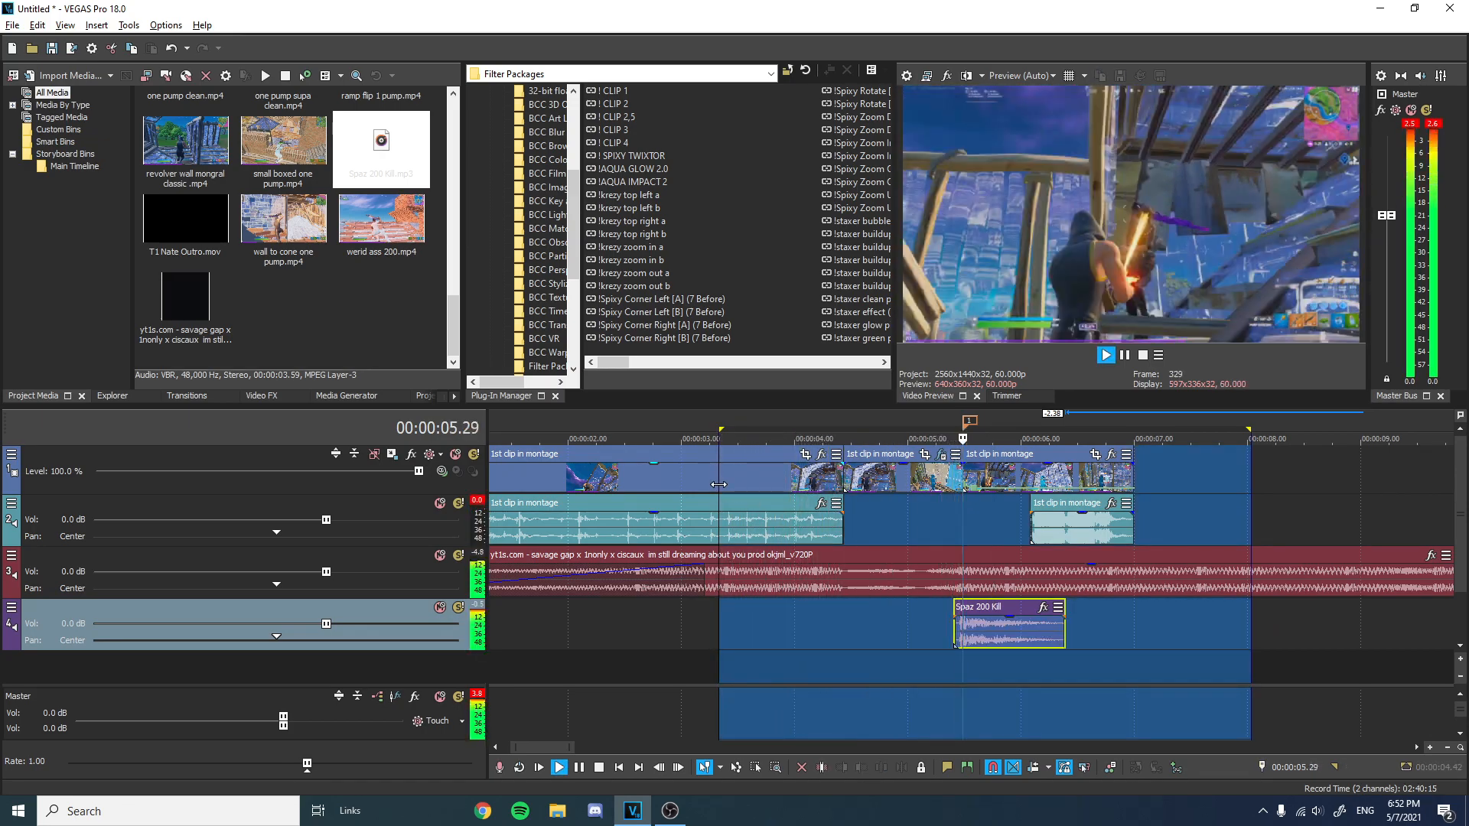
key(space)
drag(1010, 624, 1010, 633)
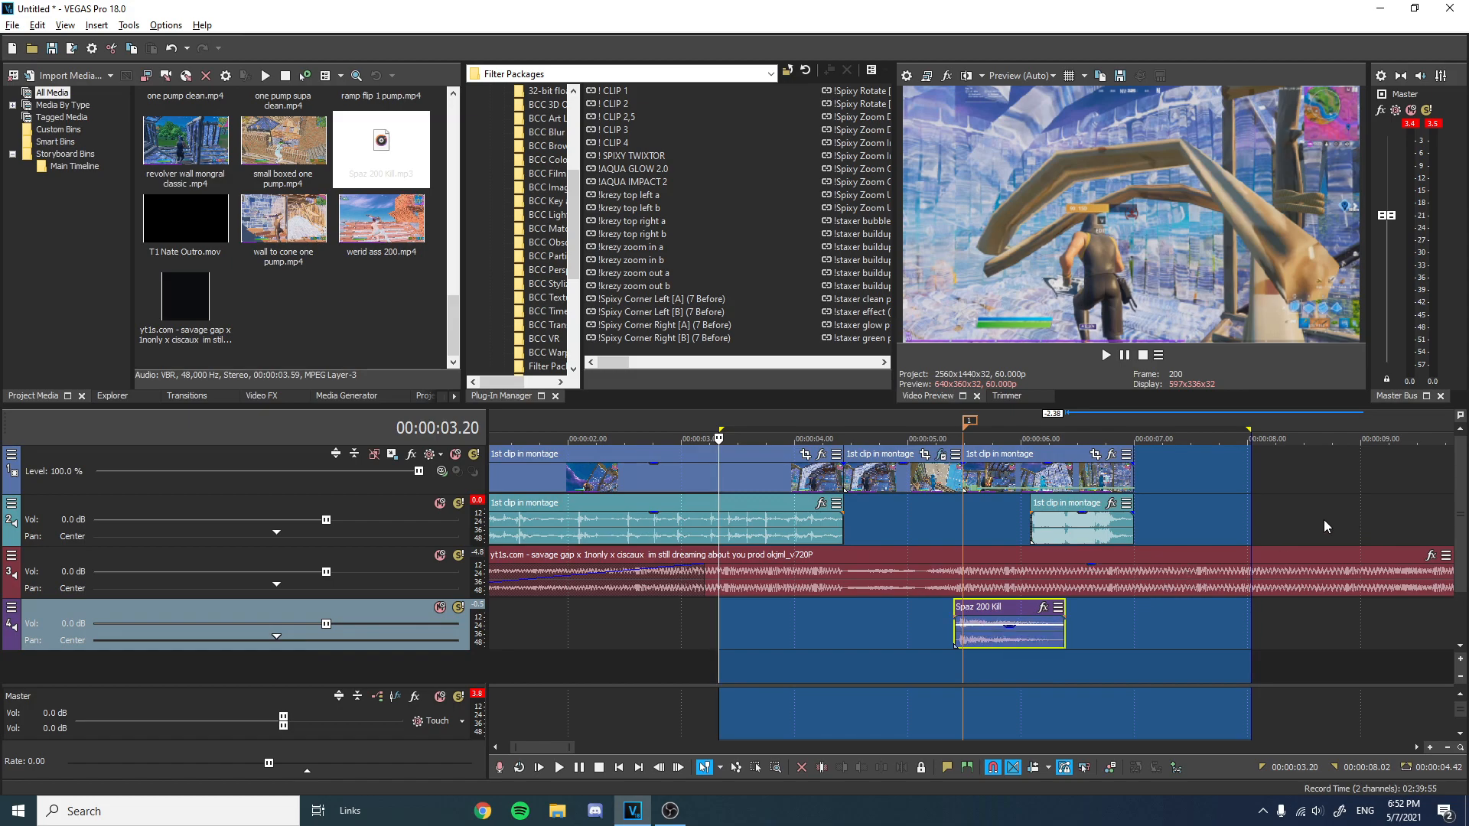
key(space)
key(ctrl+Right)
key(BackSpace)
key(space)
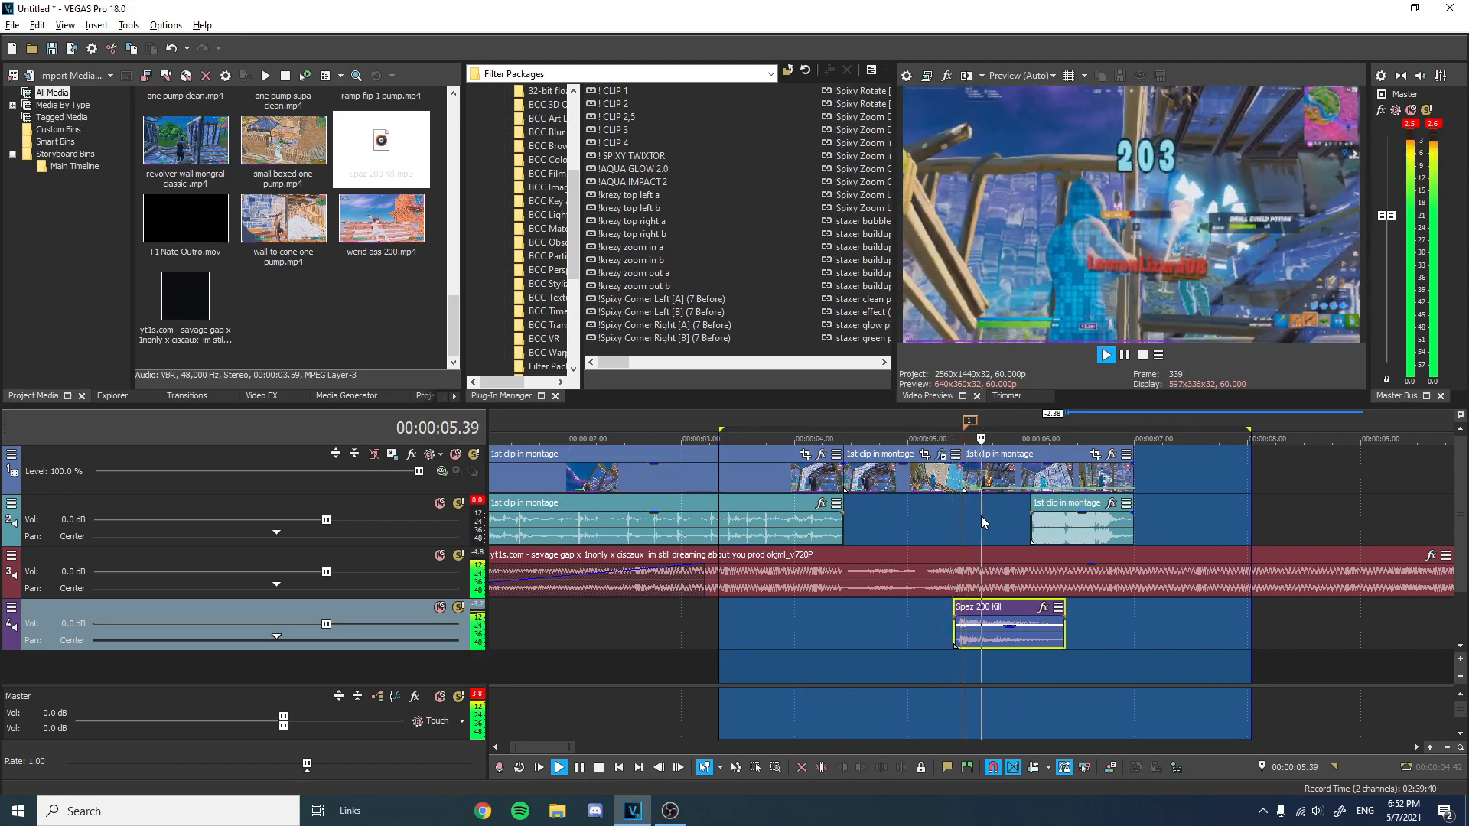
scroll(981, 516, down, 3)
key(space)
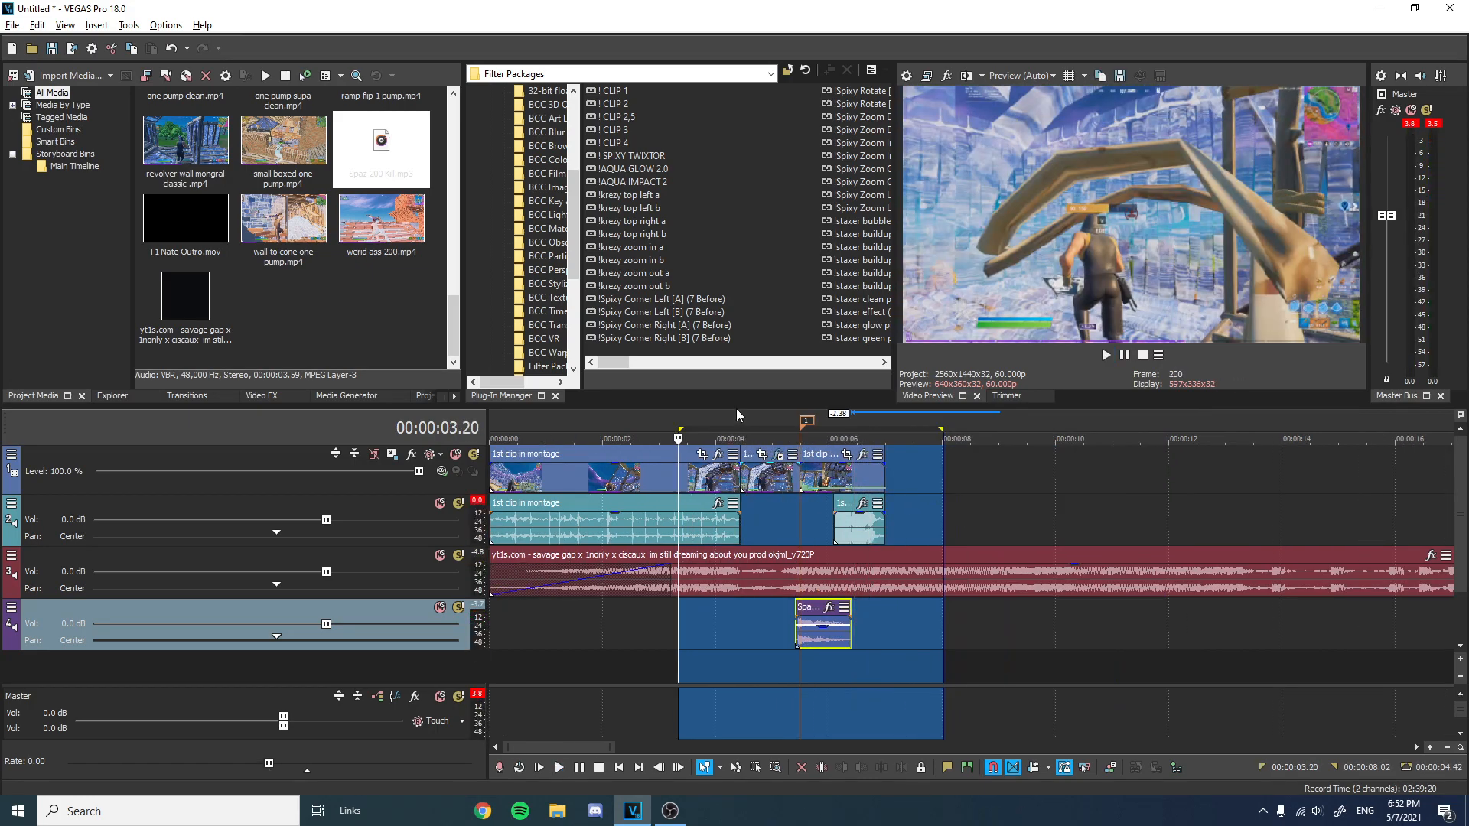
click(739, 411)
key(space)
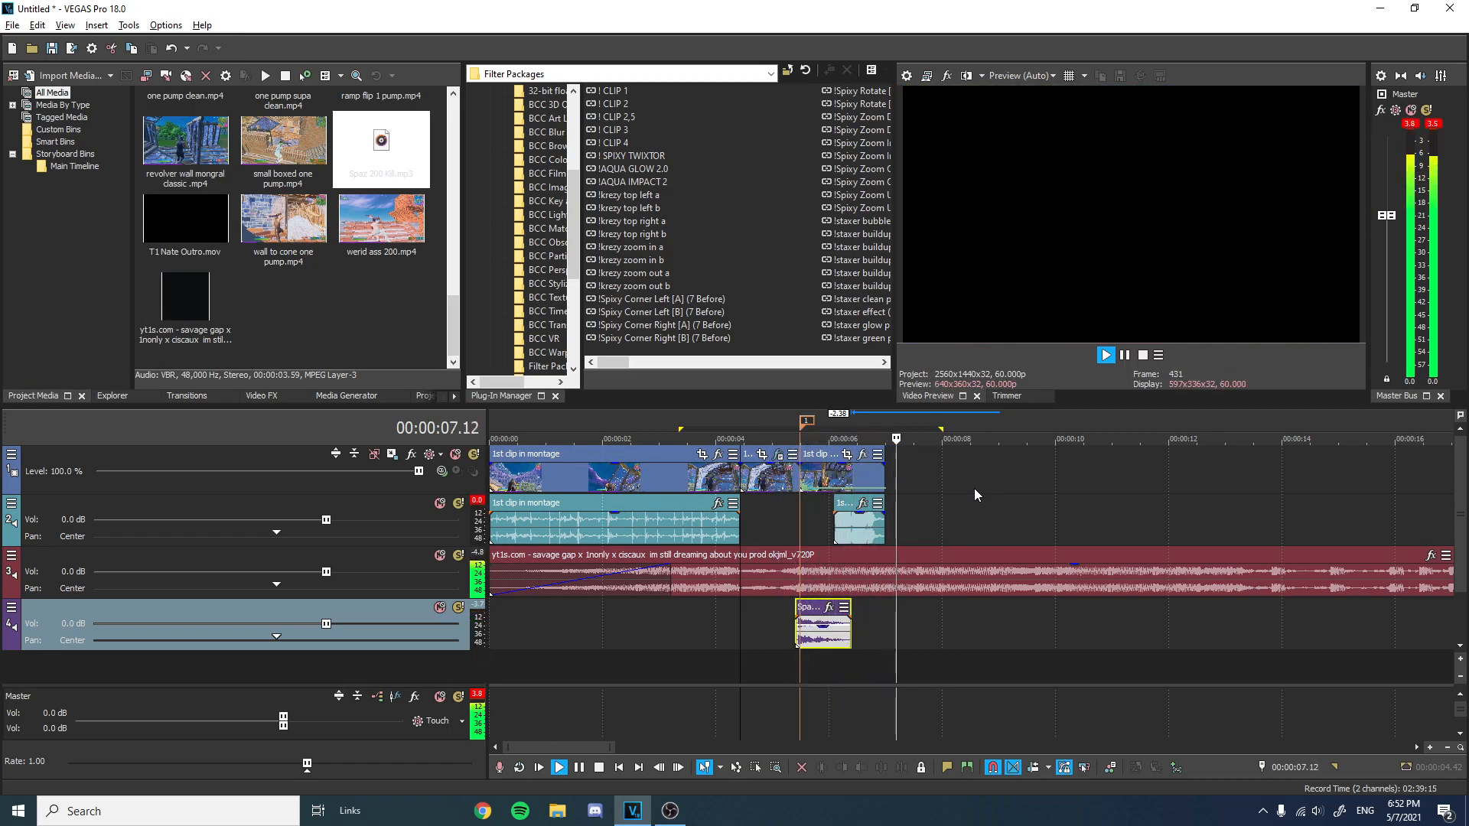
scroll(975, 488, up, 3)
key(space)
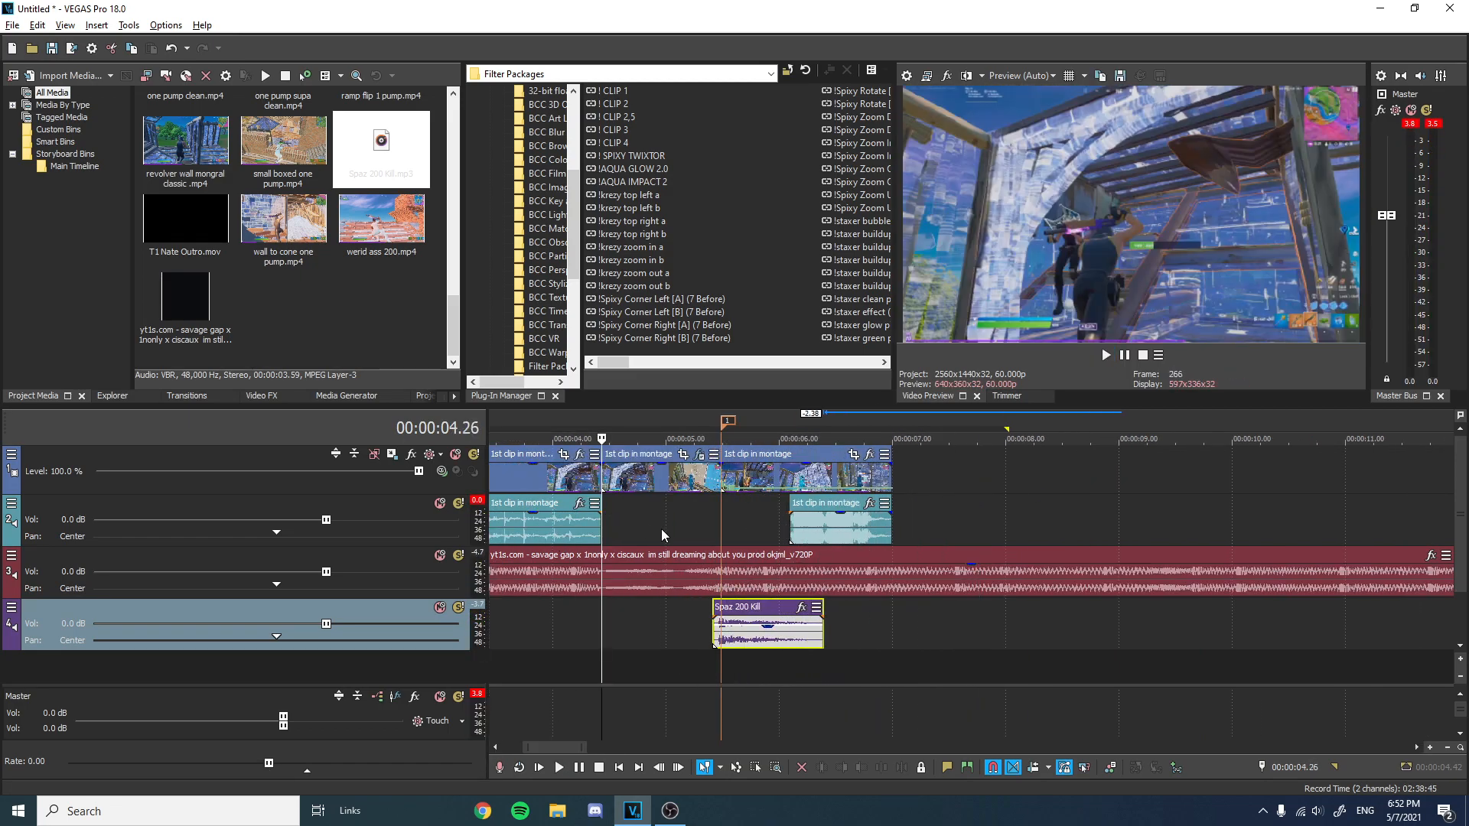
Select the time range from 00:00:04.26 to 00:00:05.29 over the slowed clip part.
click(721, 515)
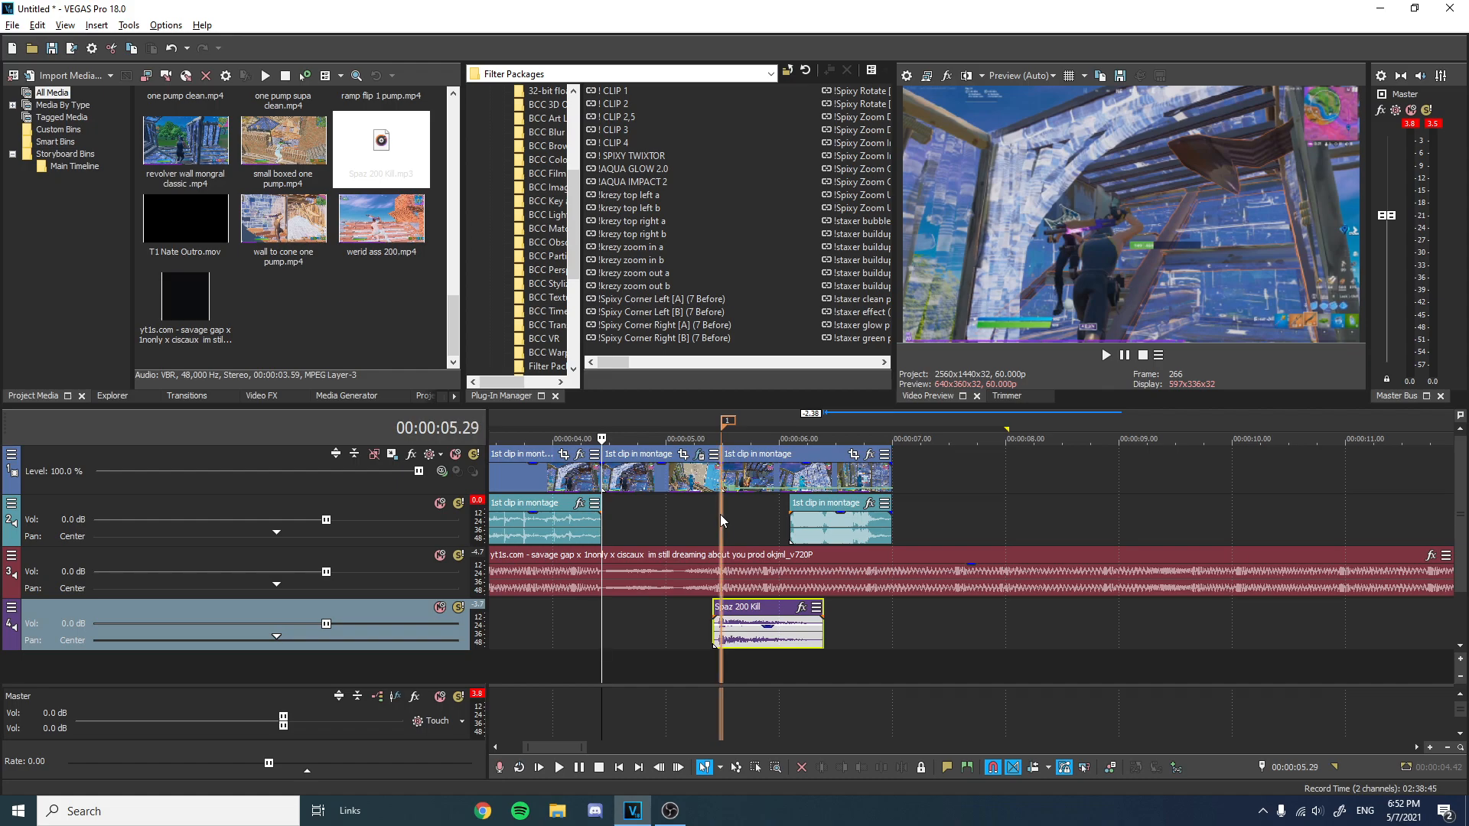
drag(712, 520, 603, 531)
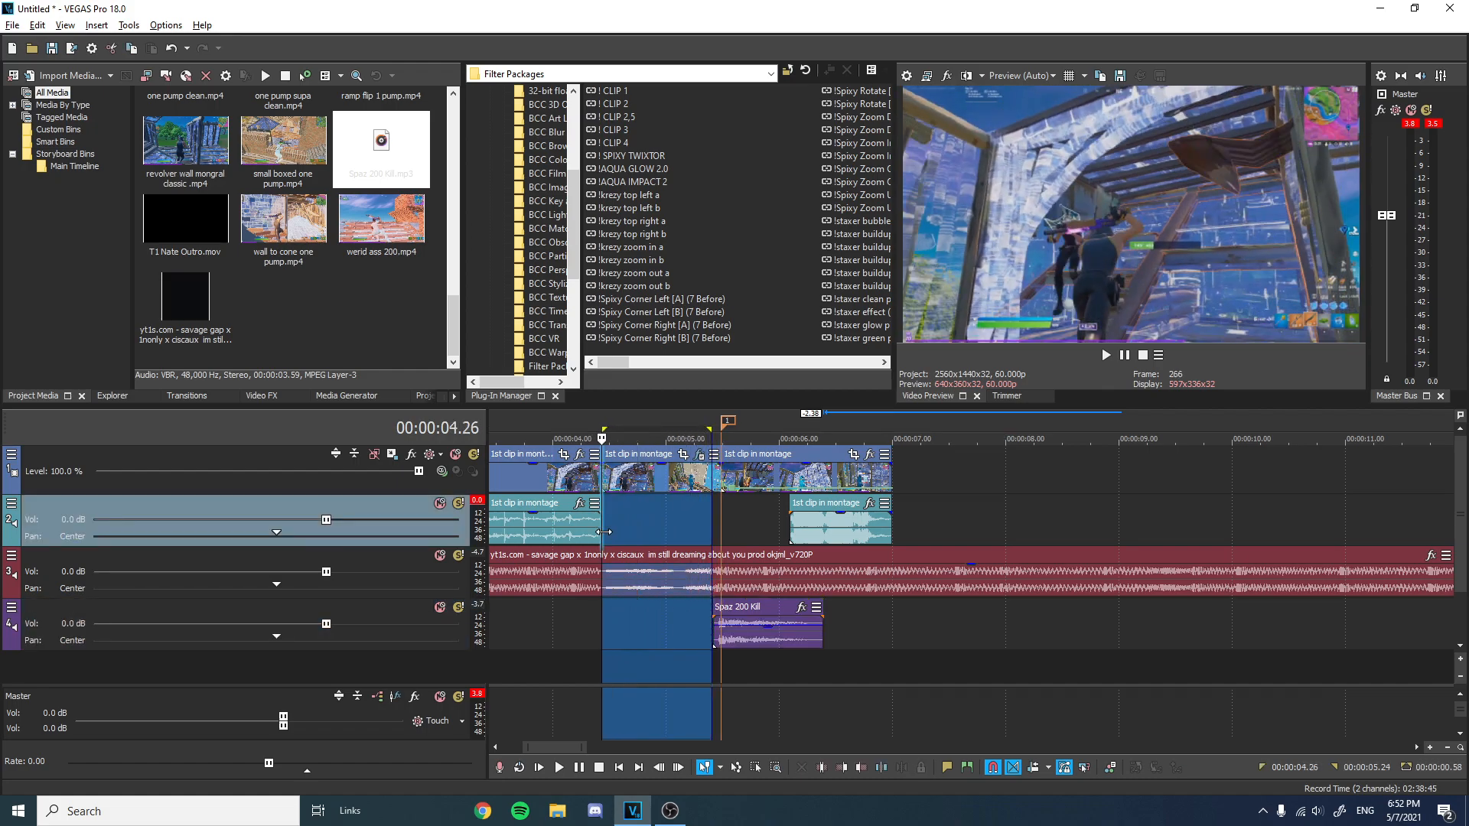
drag(709, 426, 721, 427)
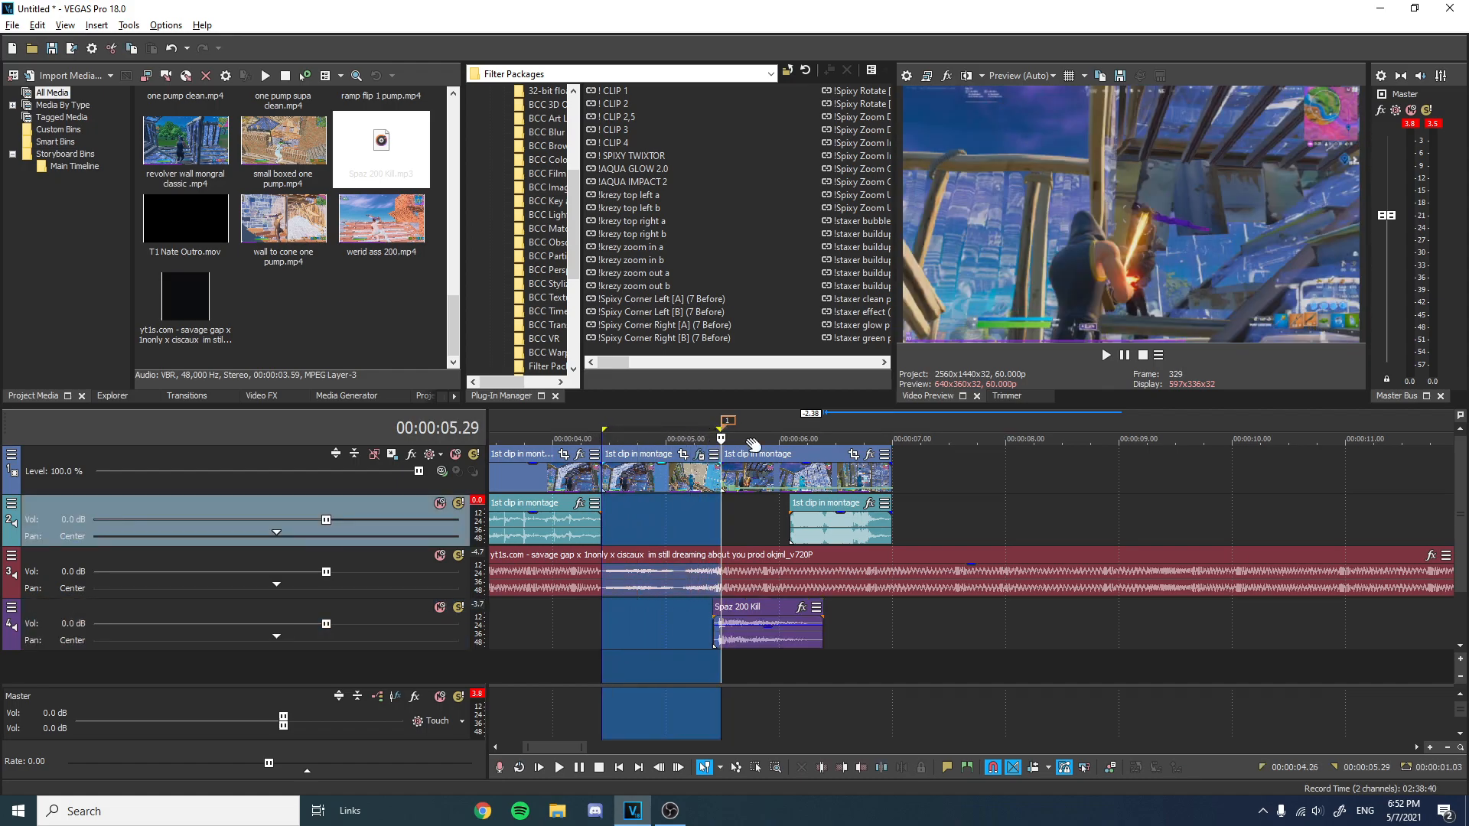
scroll(975, 517, down, 6)
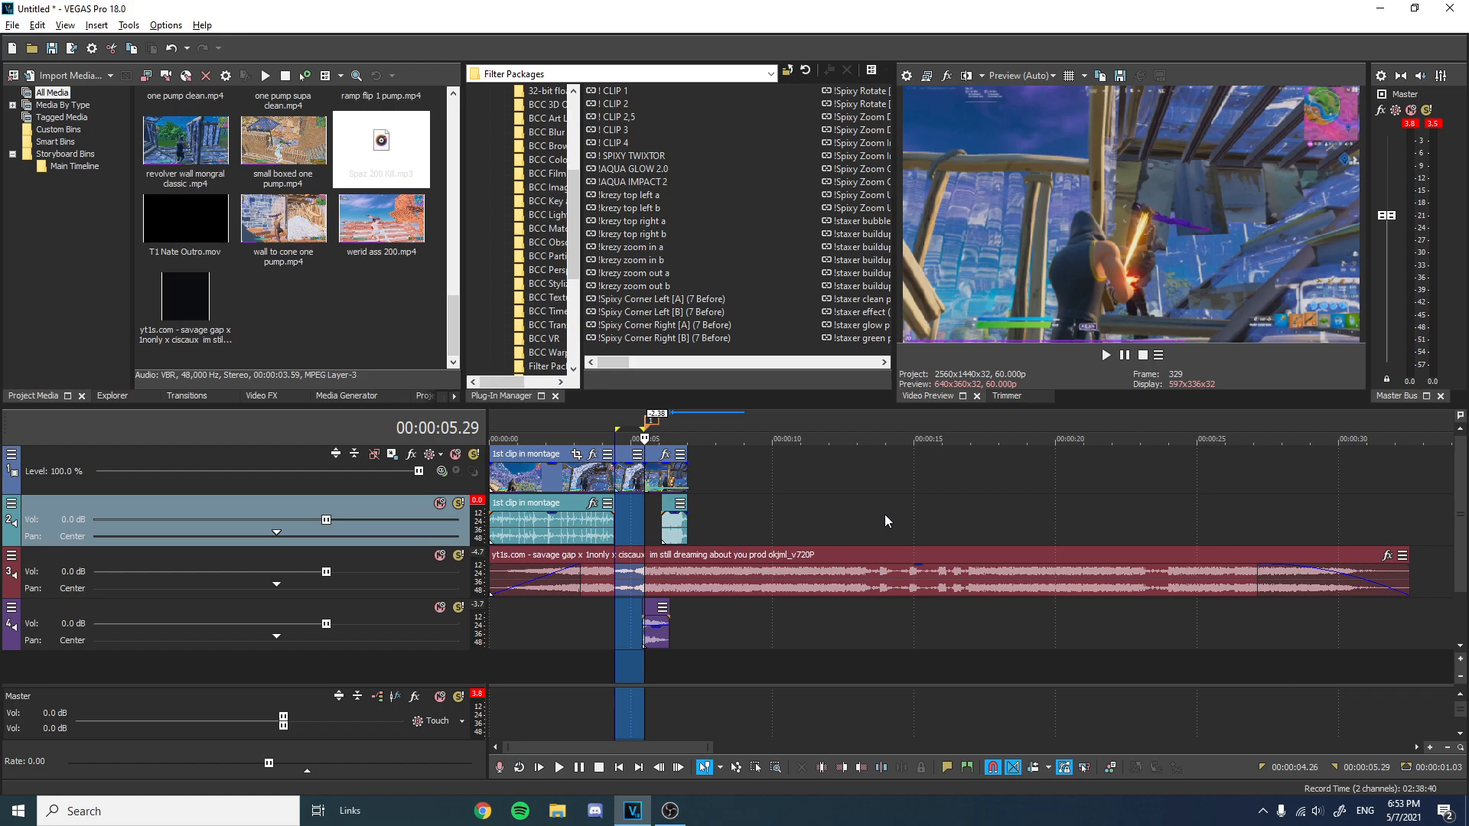
scroll(780, 448, up, 4)
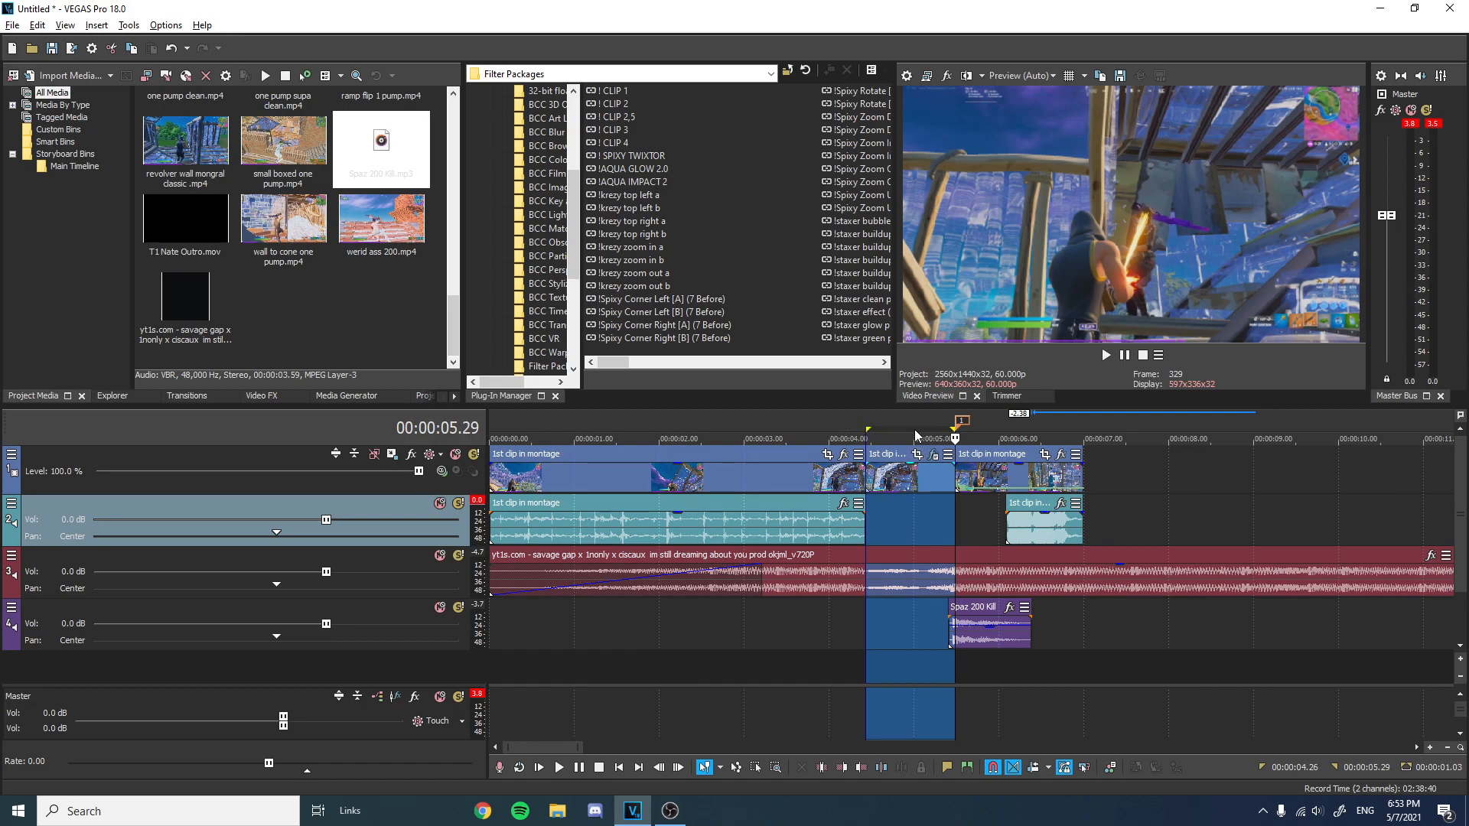
scroll(981, 448, up, 5)
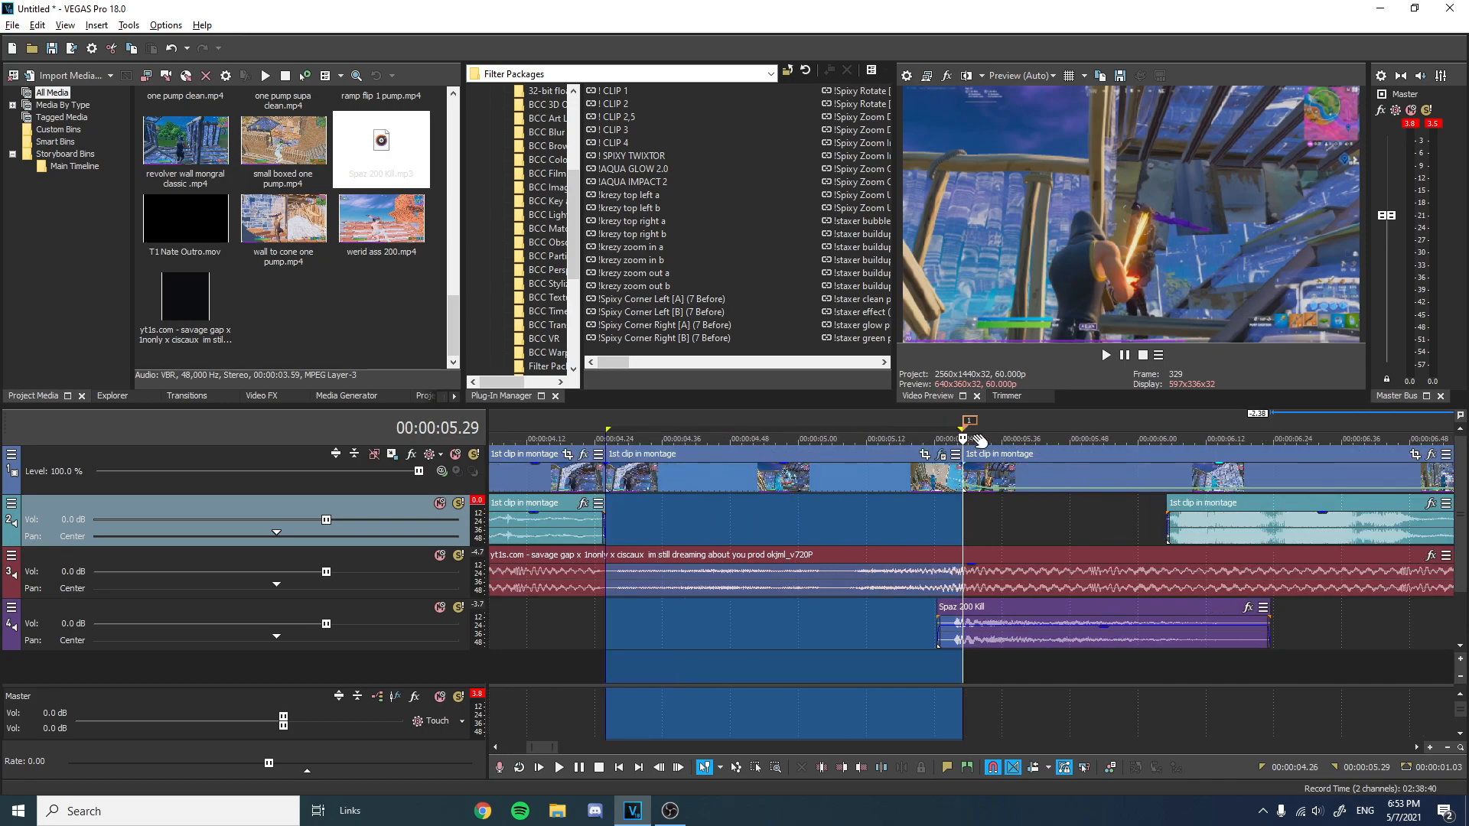
drag(964, 430, 962, 431)
scroll(960, 475, up, 4)
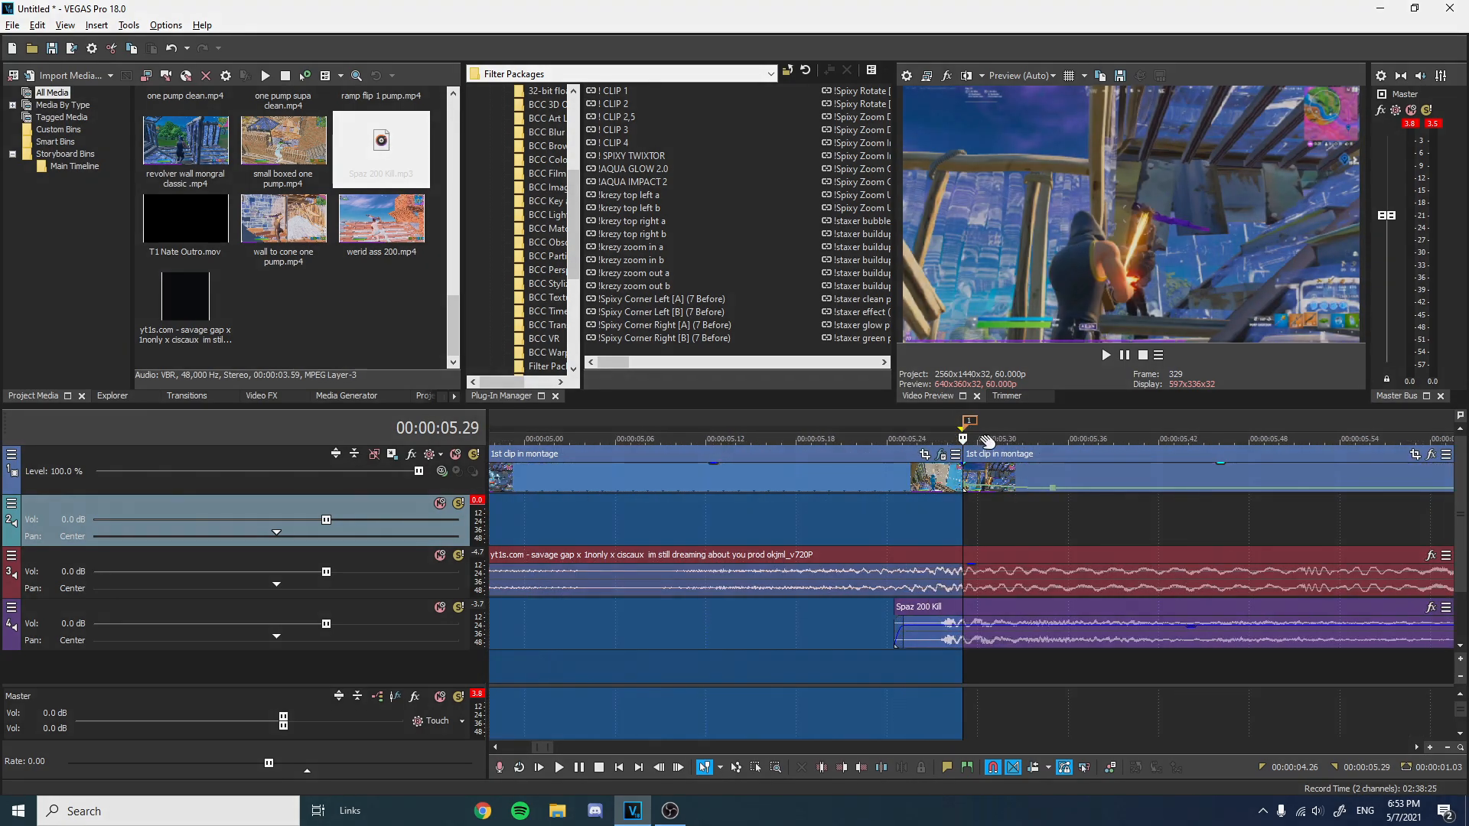
scroll(960, 481, down, 8)
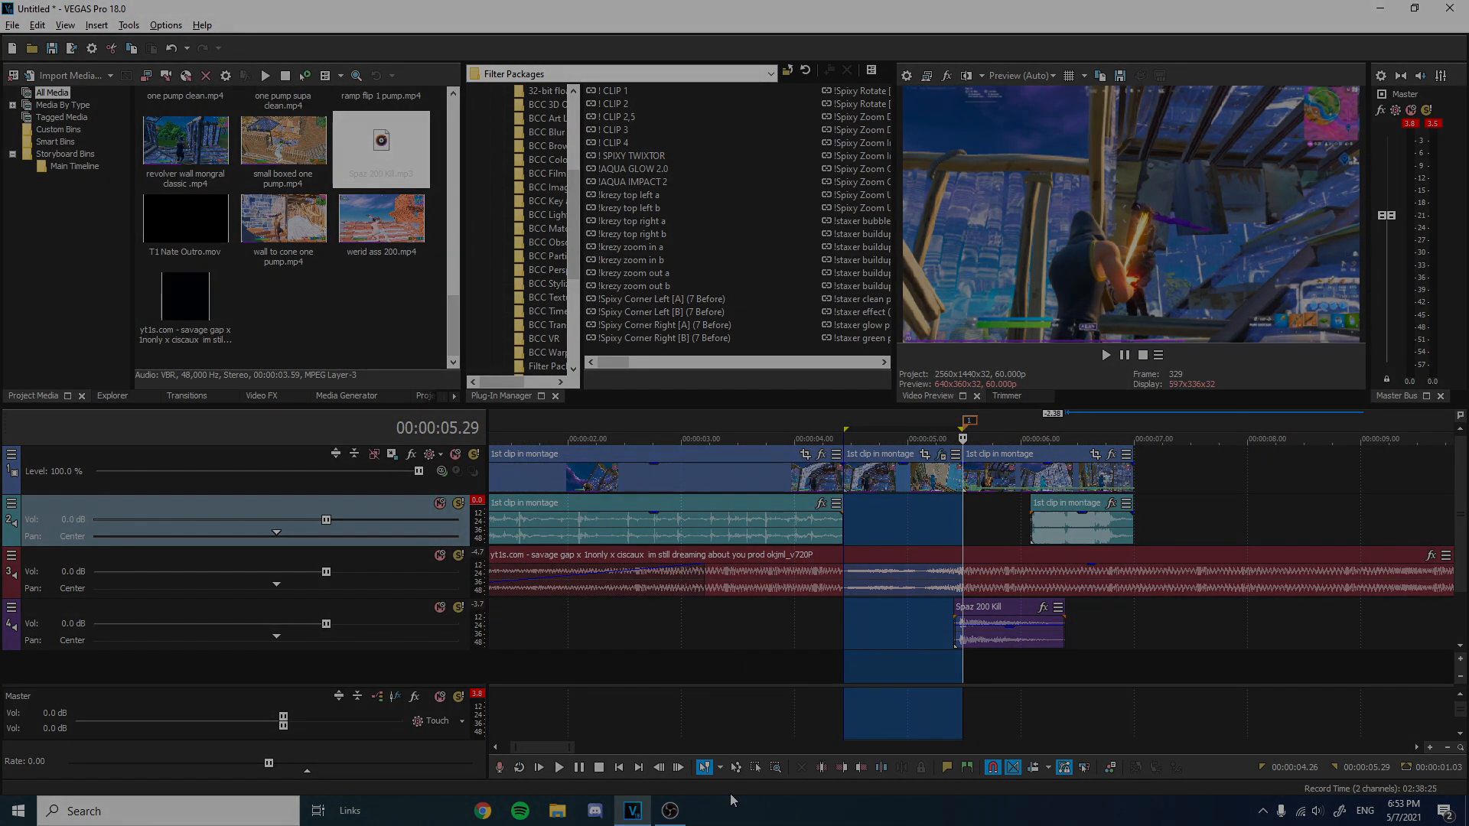
Switch to After Effects and create a new 1920 × 1080 composition at 60 fps with a green background.
scroll(737, 640, down, 3)
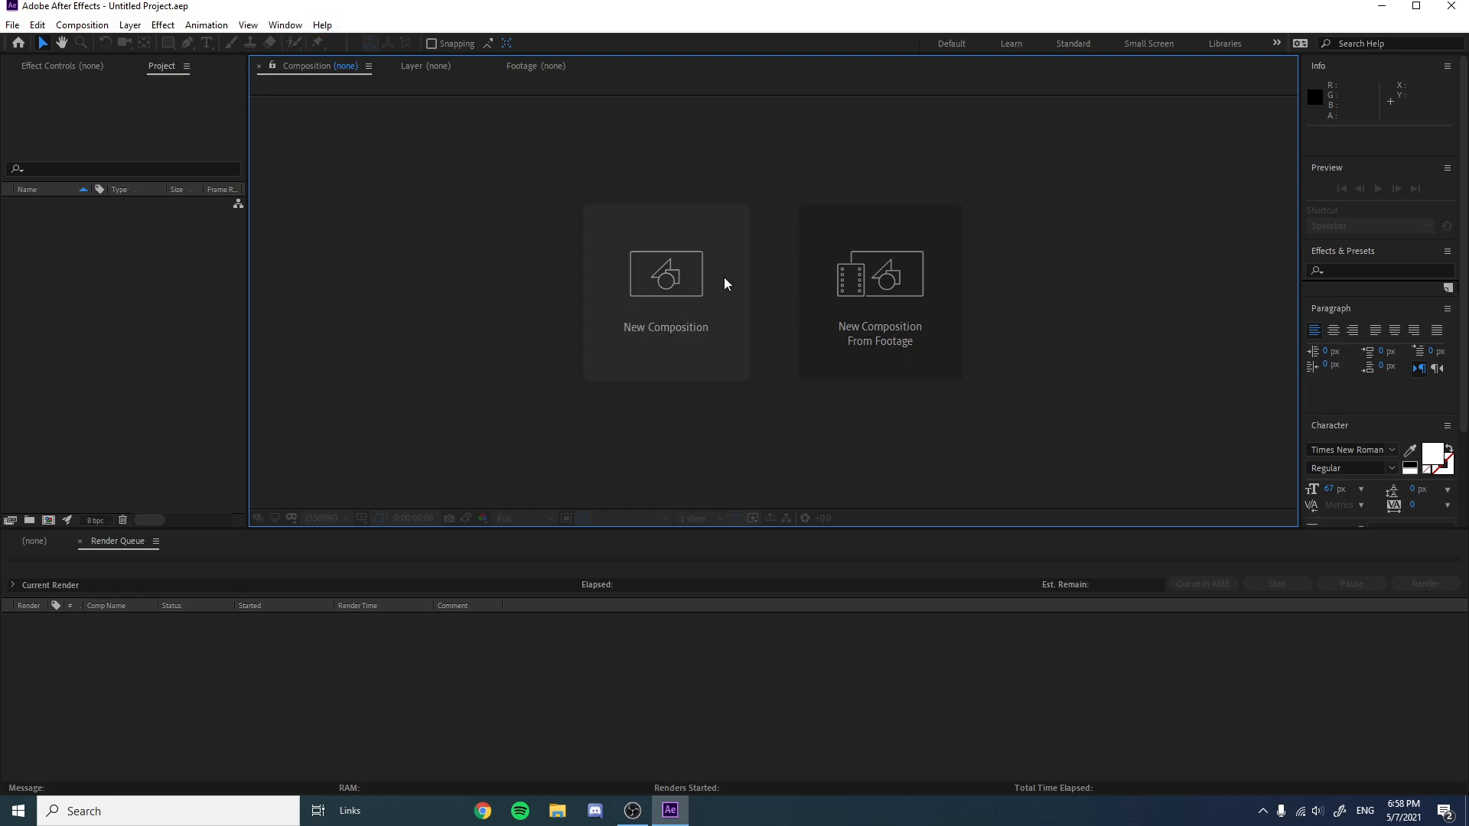
click(702, 264)
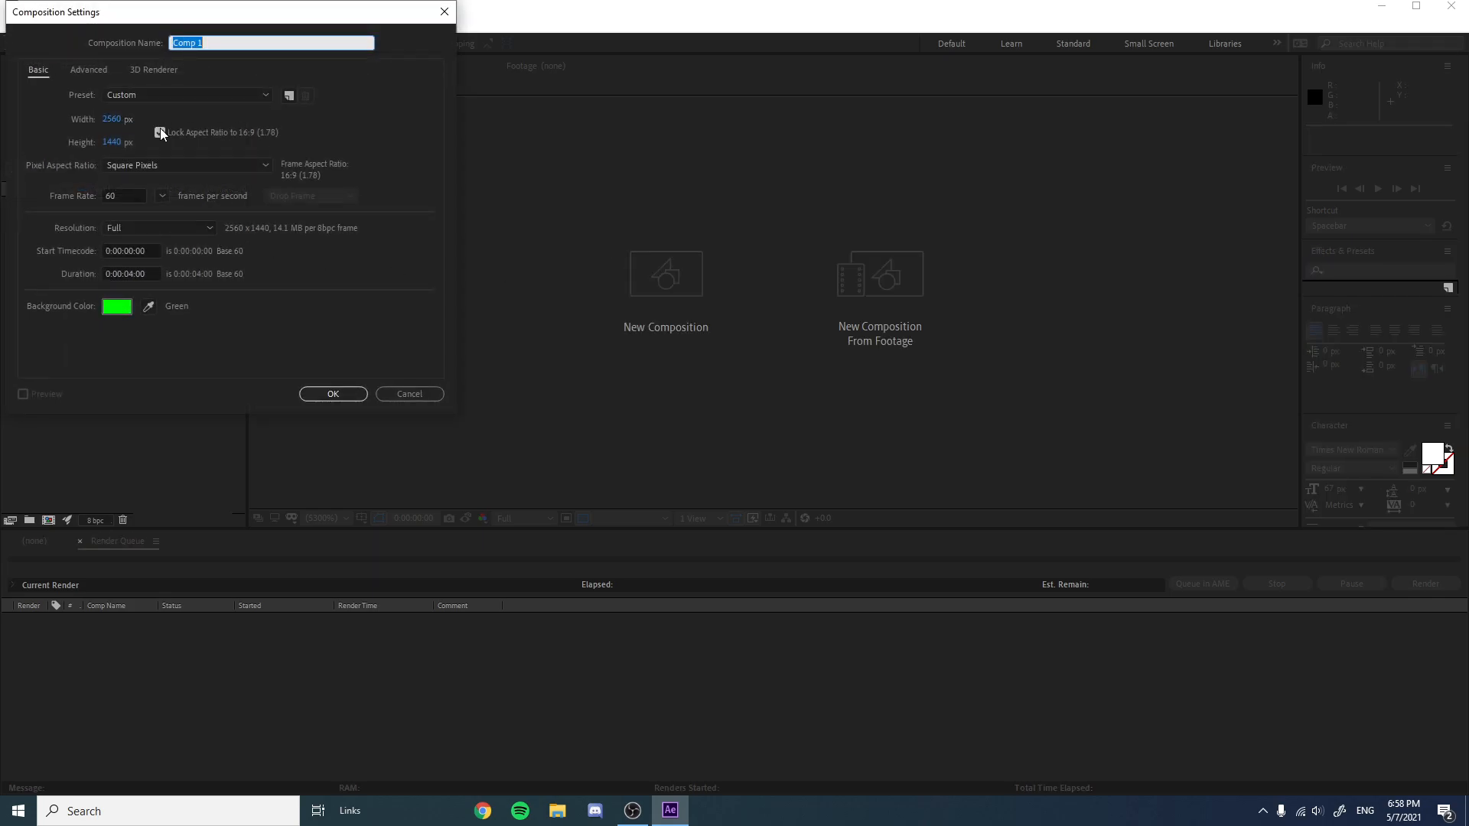
click(120, 121)
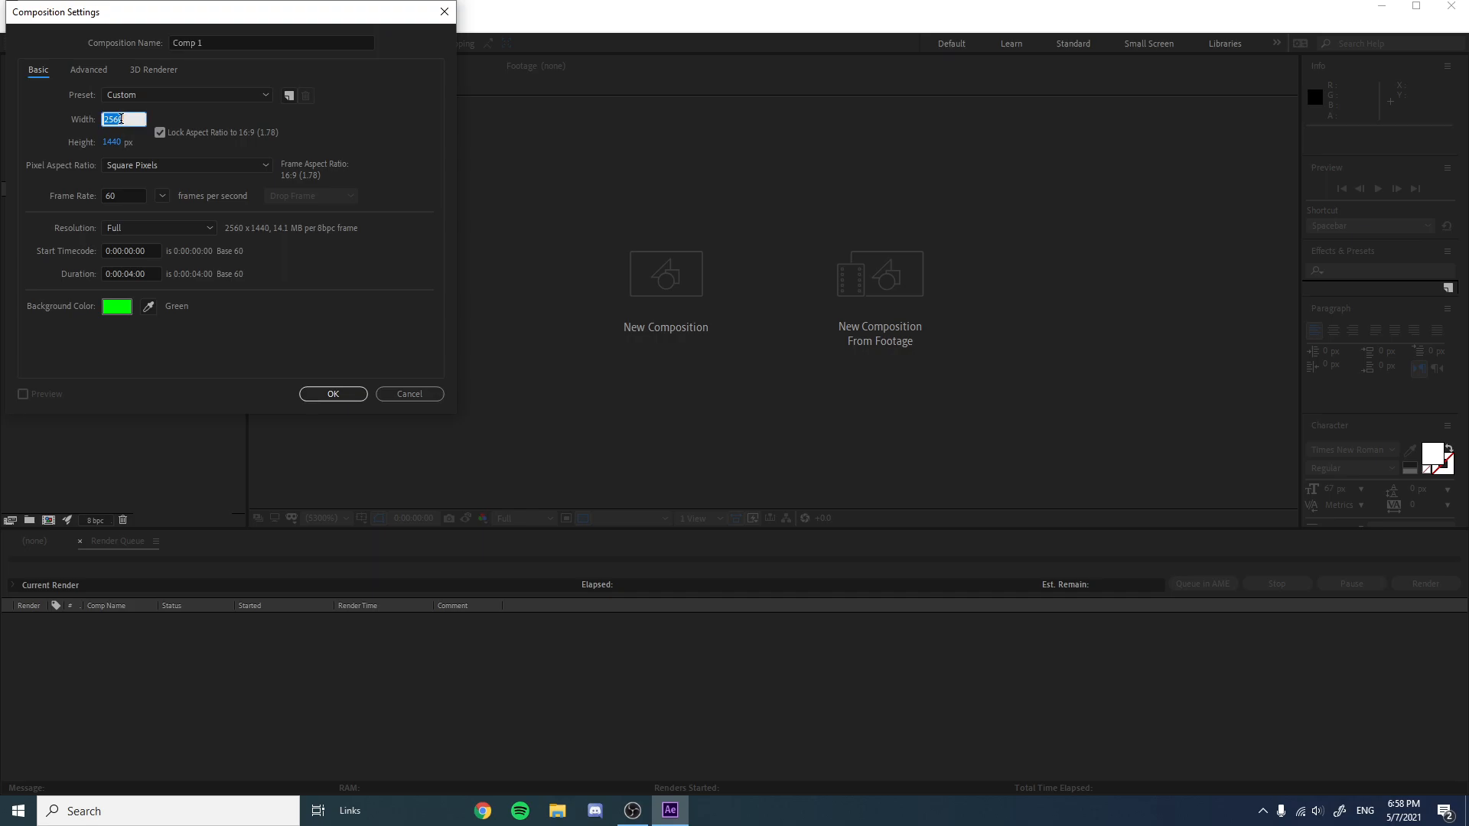
text(1920)
click(117, 308)
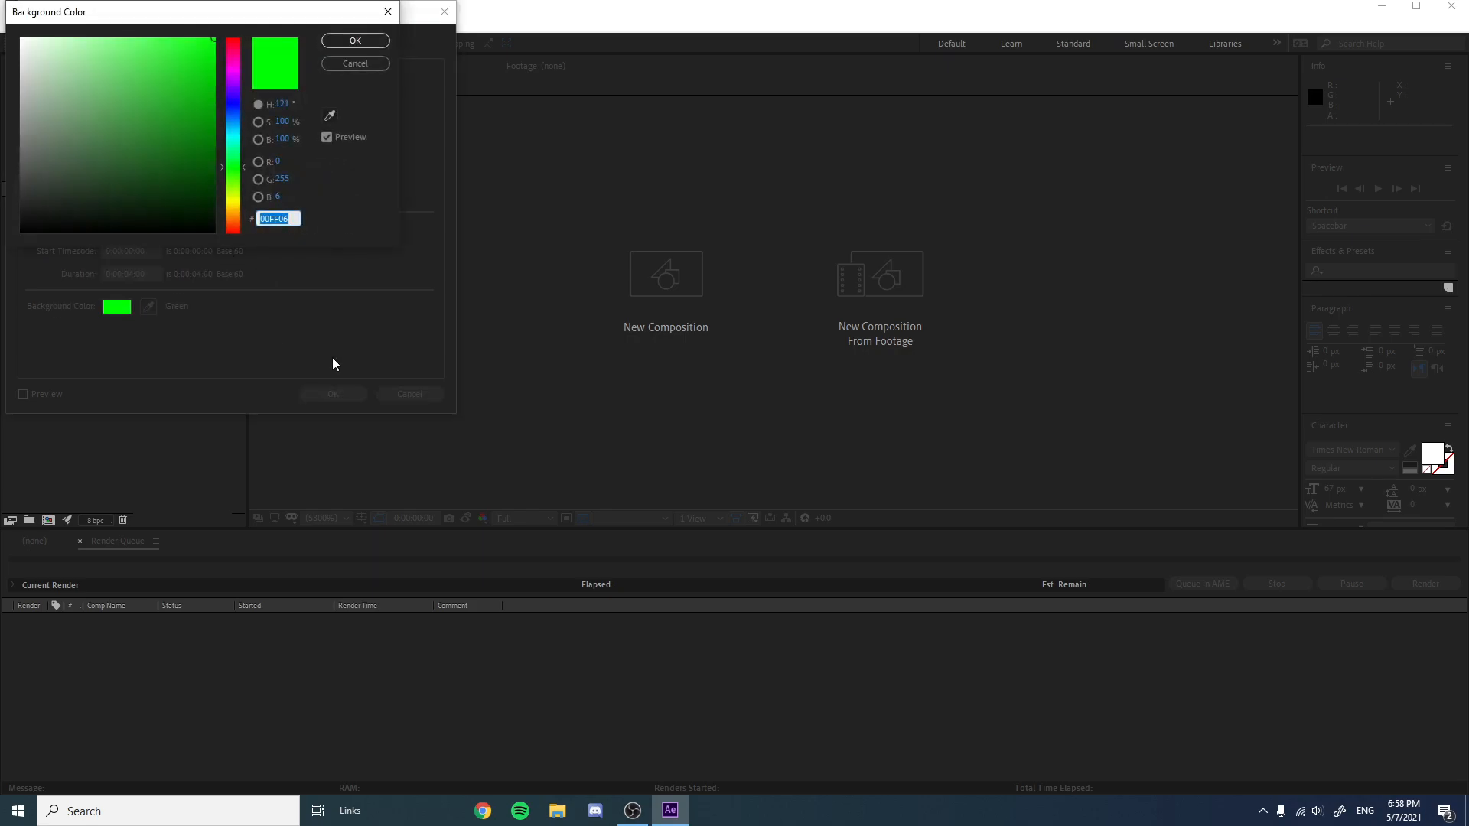
click(355, 40)
click(346, 397)
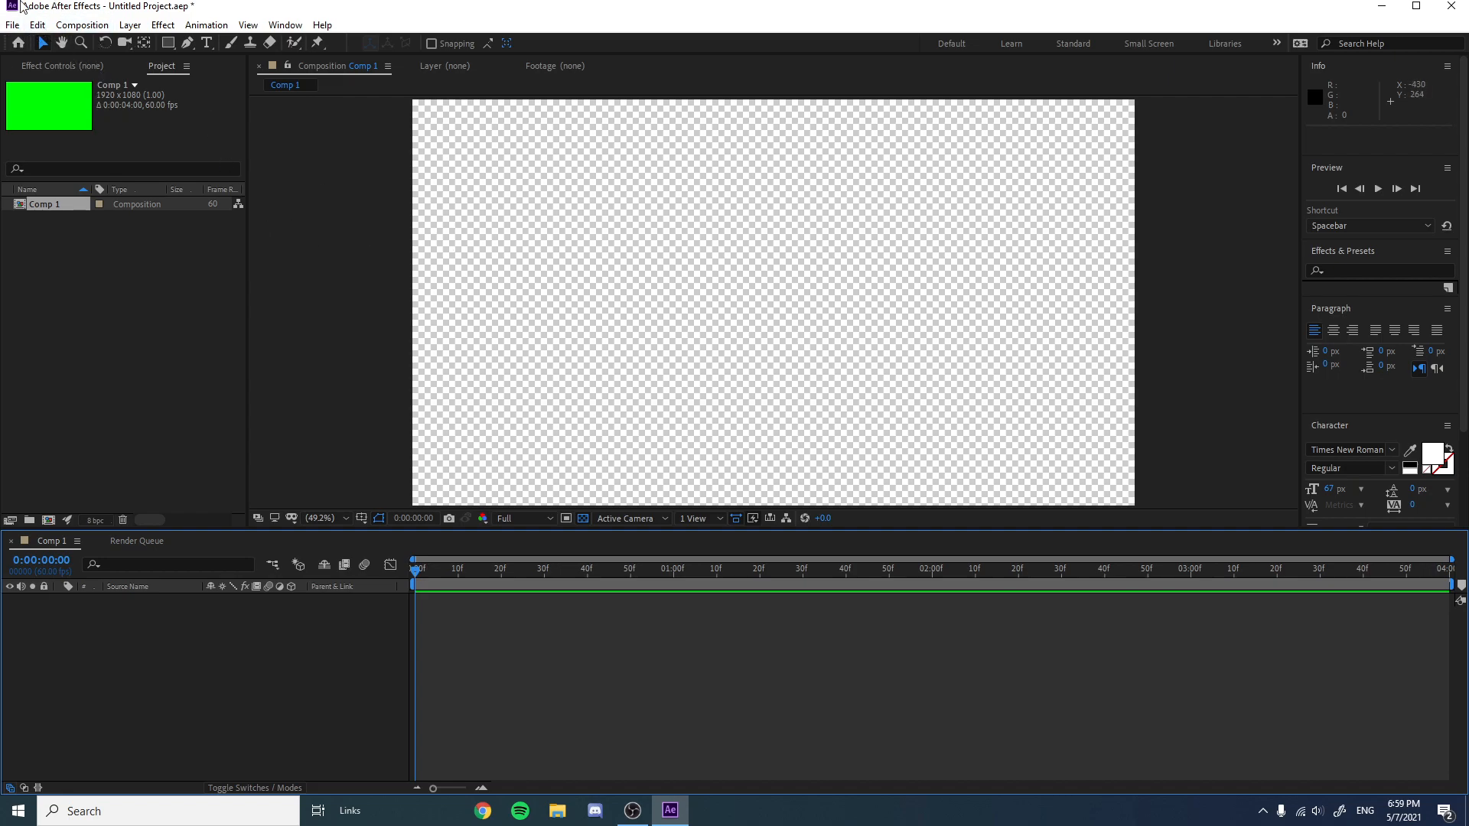
Import Untitled.mp4 from the Documents folder into the project.
click(13, 25)
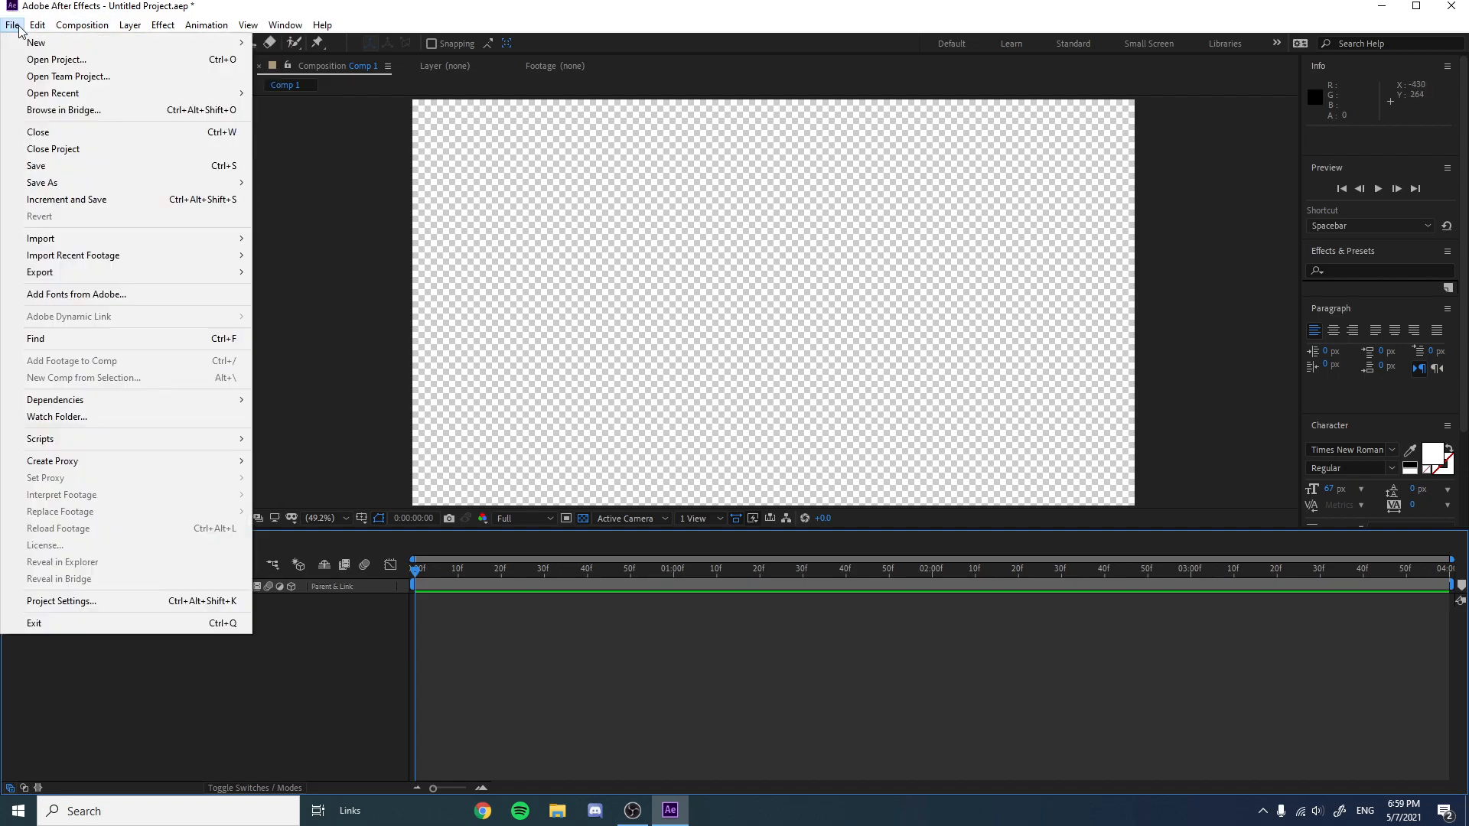
mouse_move(81, 243)
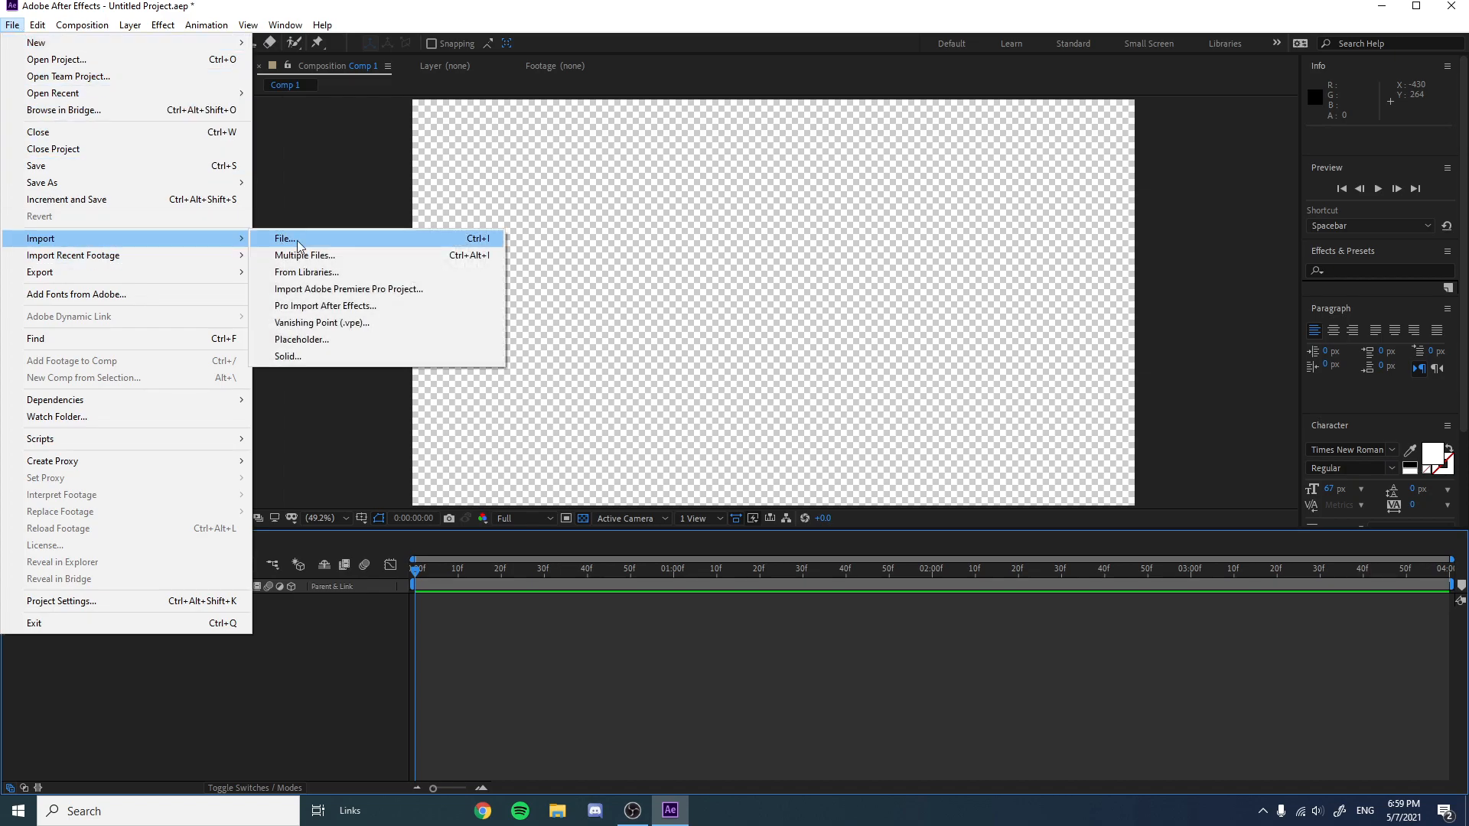
click(317, 242)
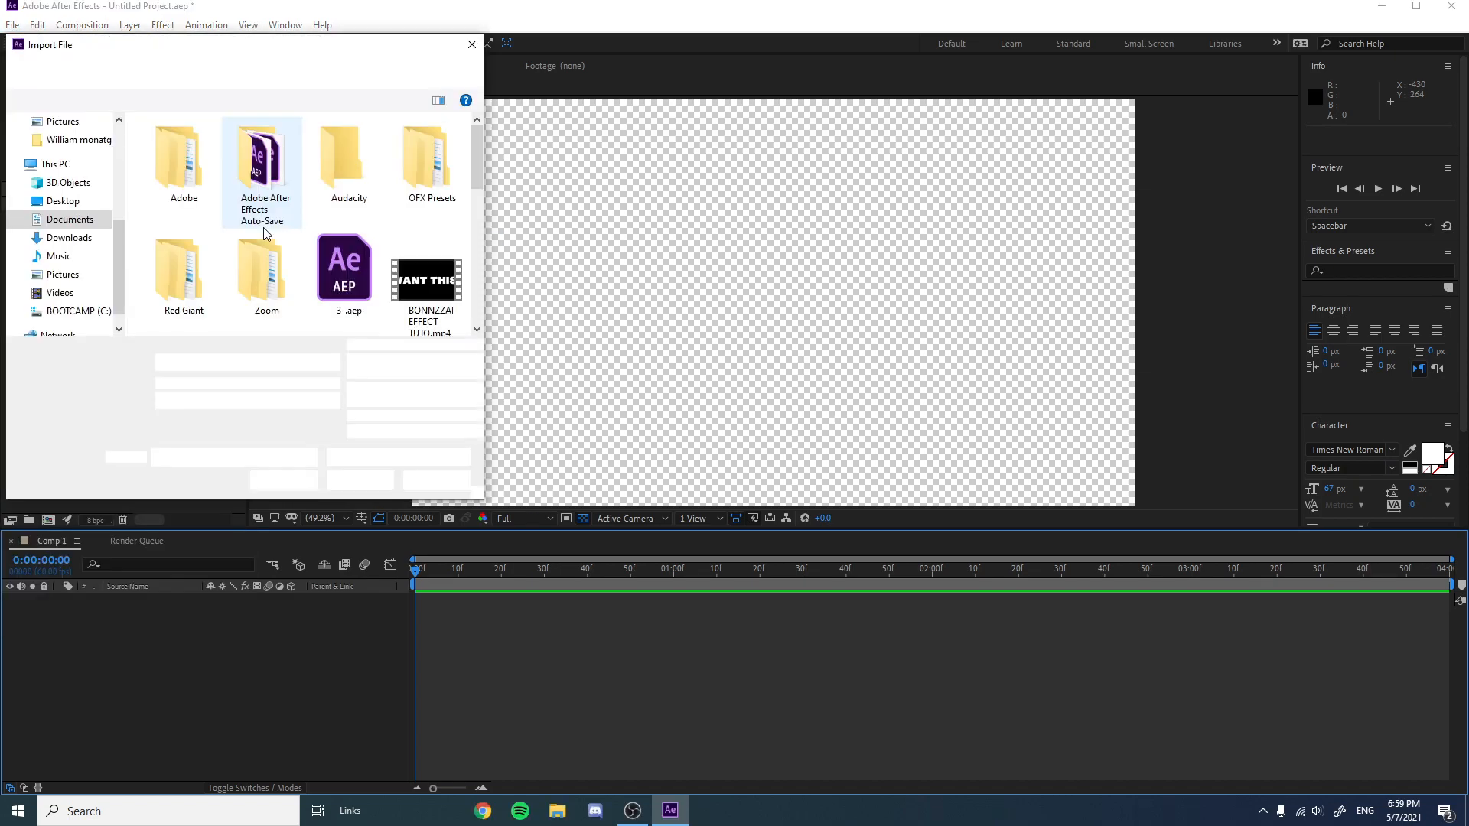
scroll(306, 230, down, 2)
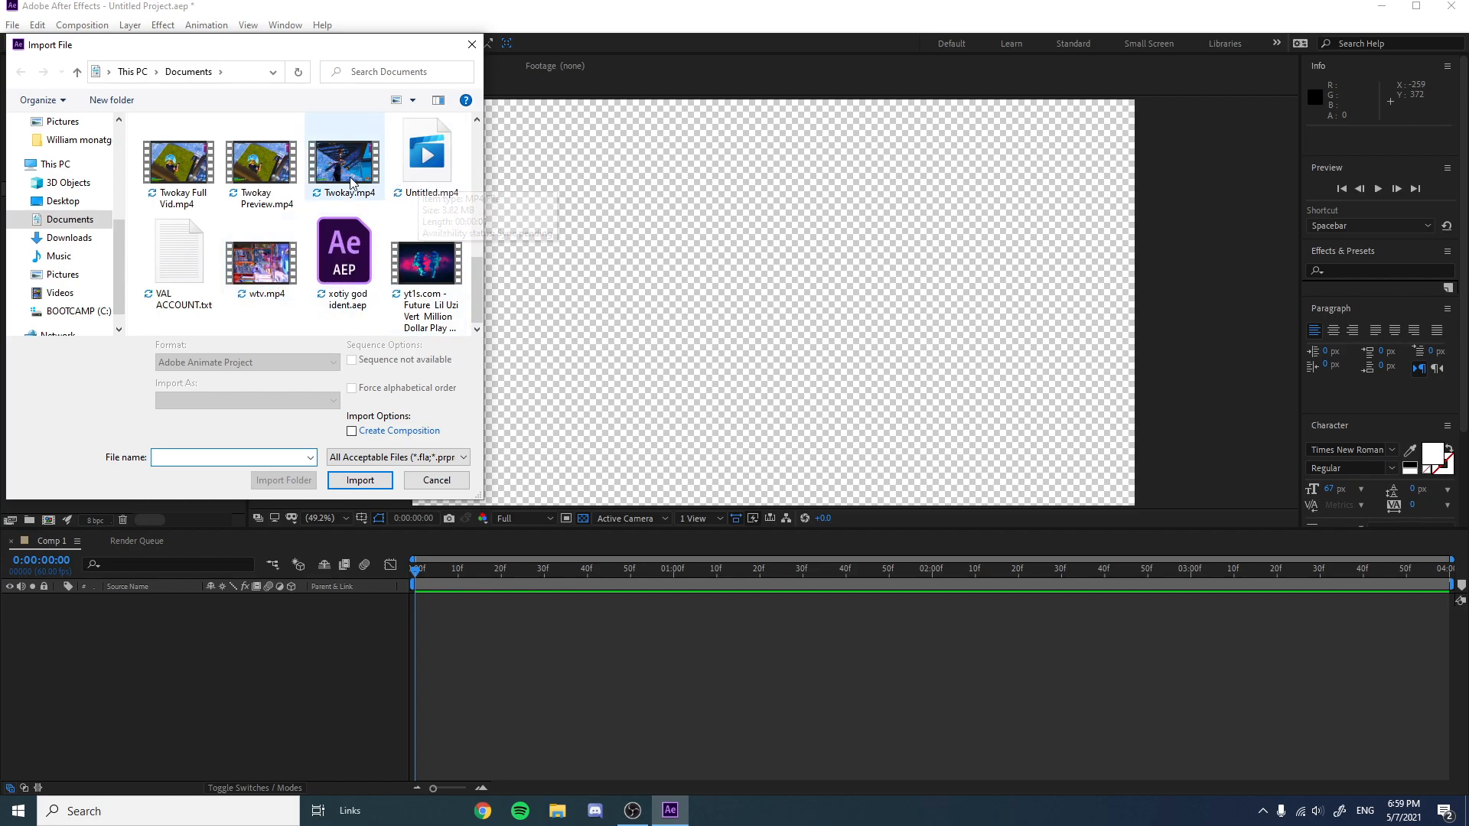
scroll(352, 181, up, 1)
scroll(367, 195, up, 2)
scroll(382, 205, down, 3)
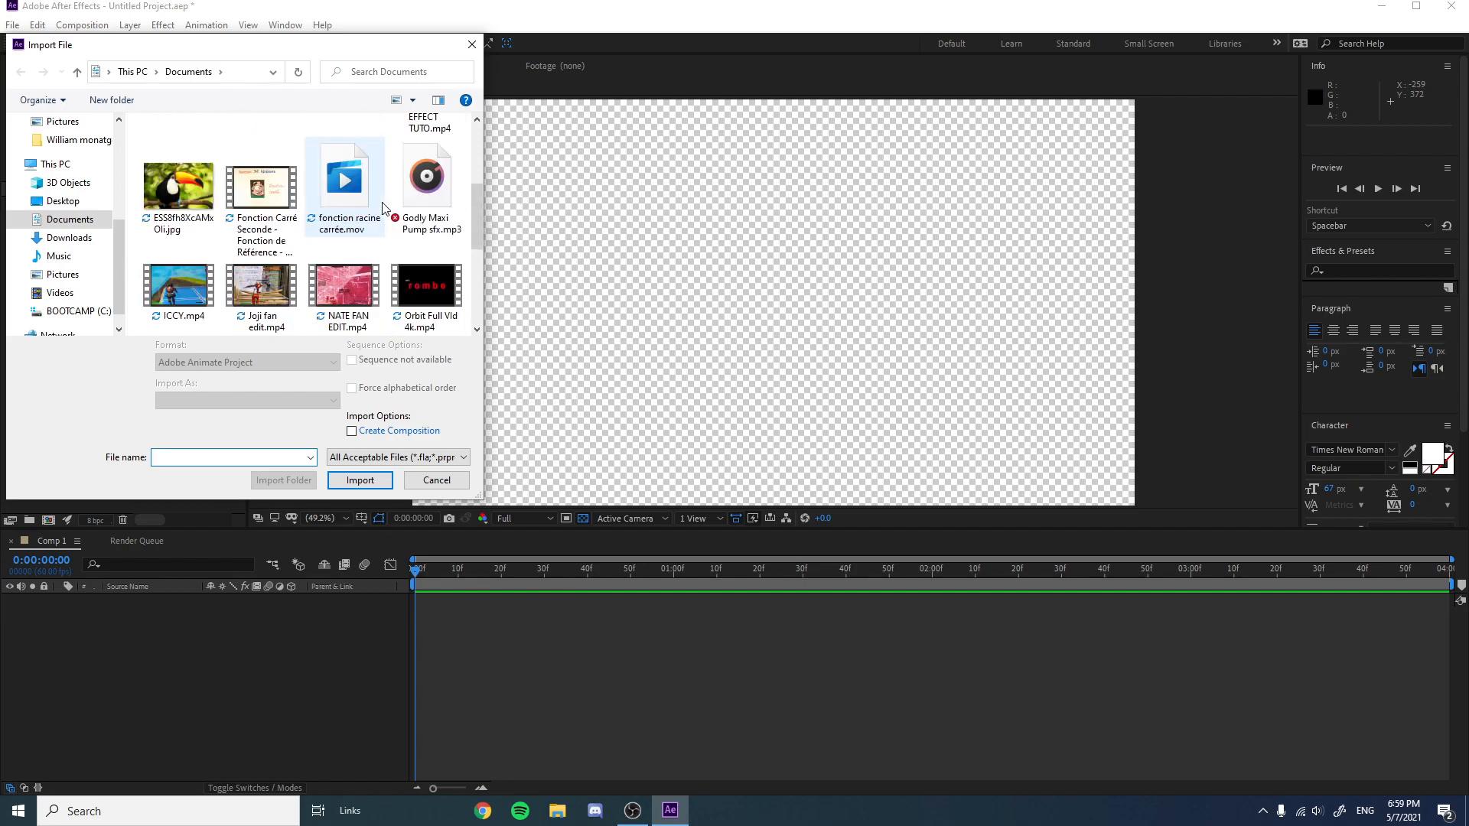
scroll(406, 213, up, 1)
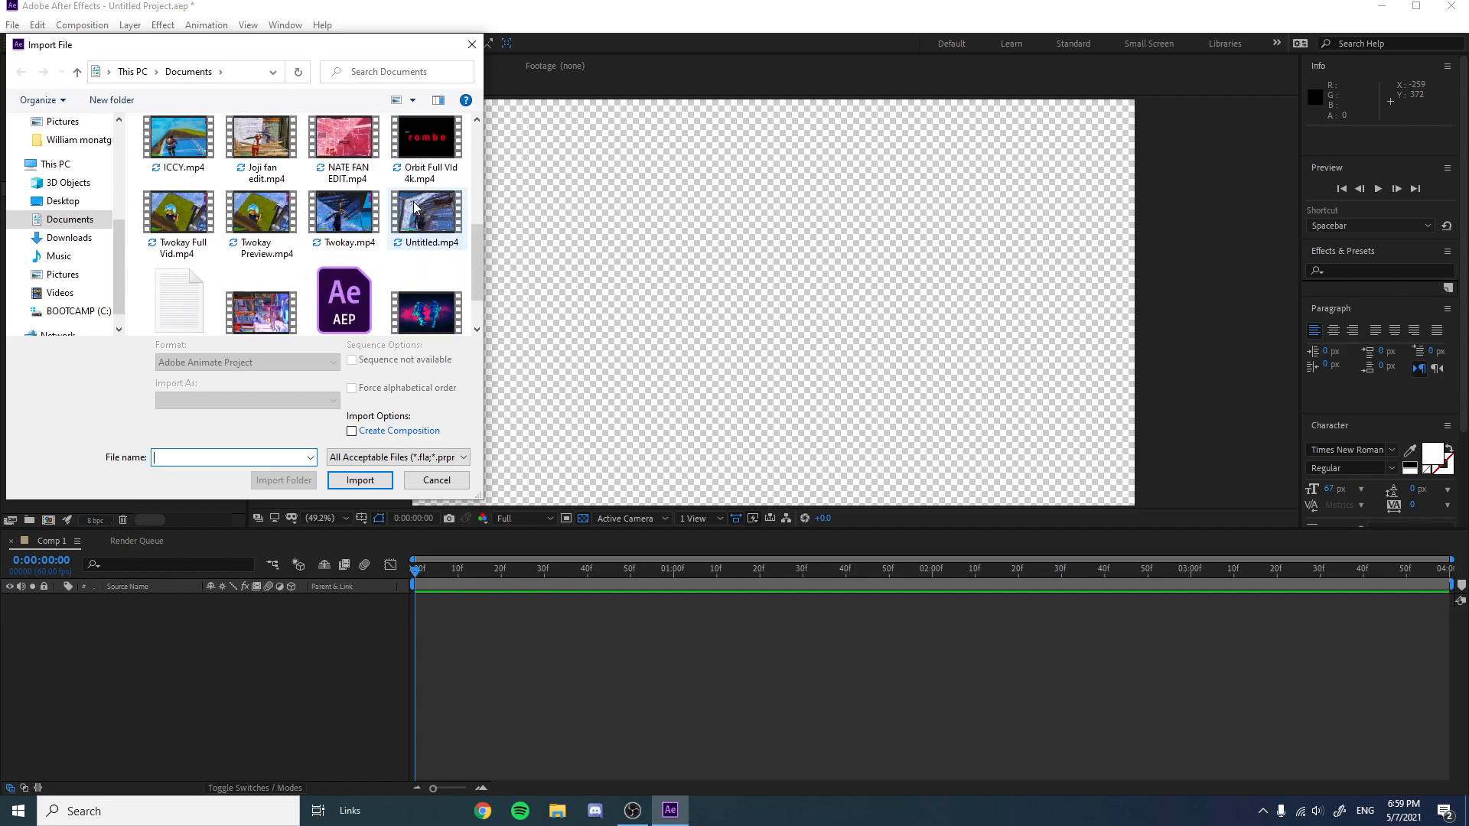
double_click(428, 218)
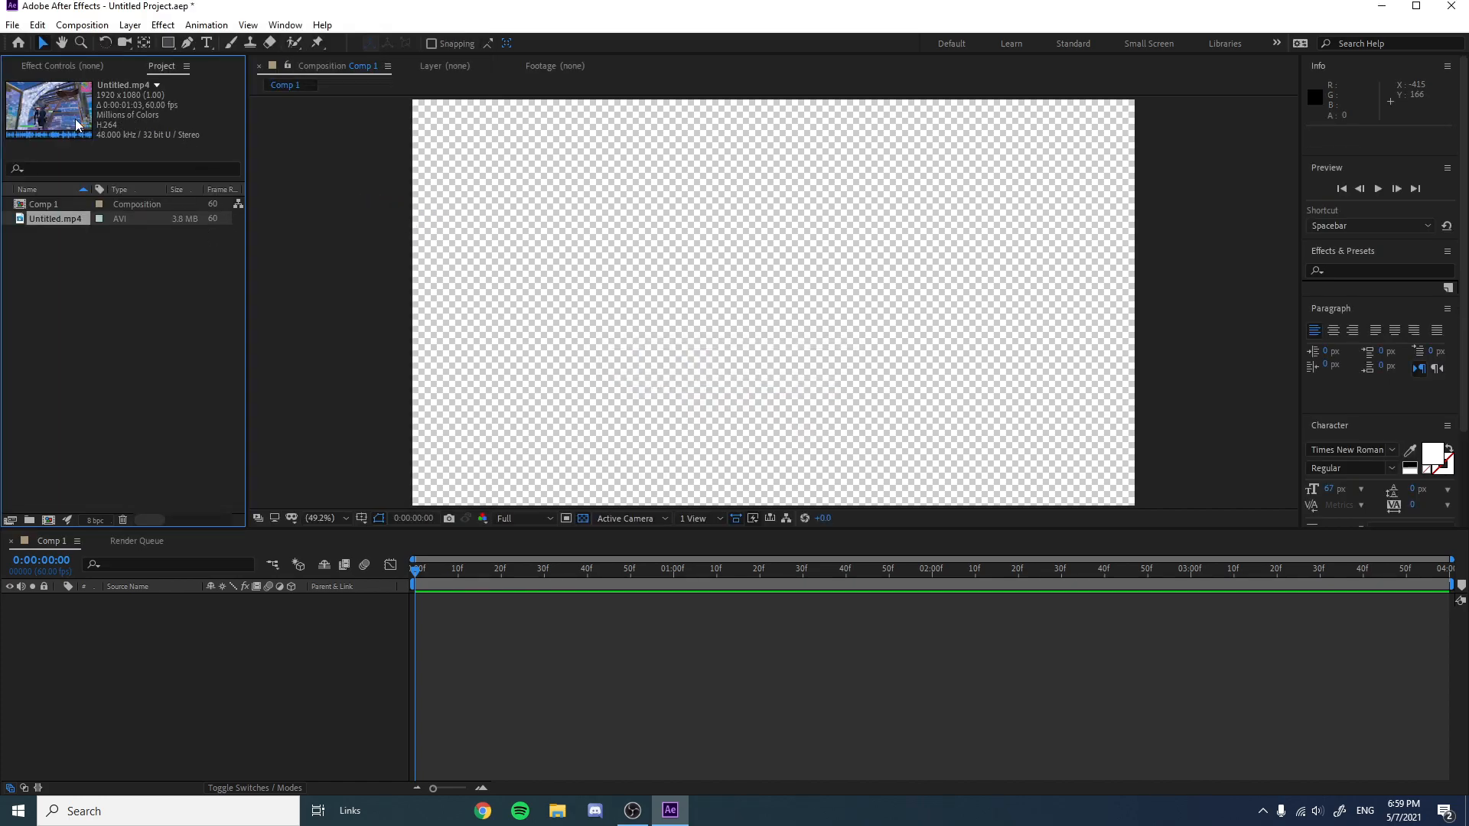
Add Untitled.mp4 to the composition and shorten the work area to end with the clip.
drag(98, 233, 467, 591)
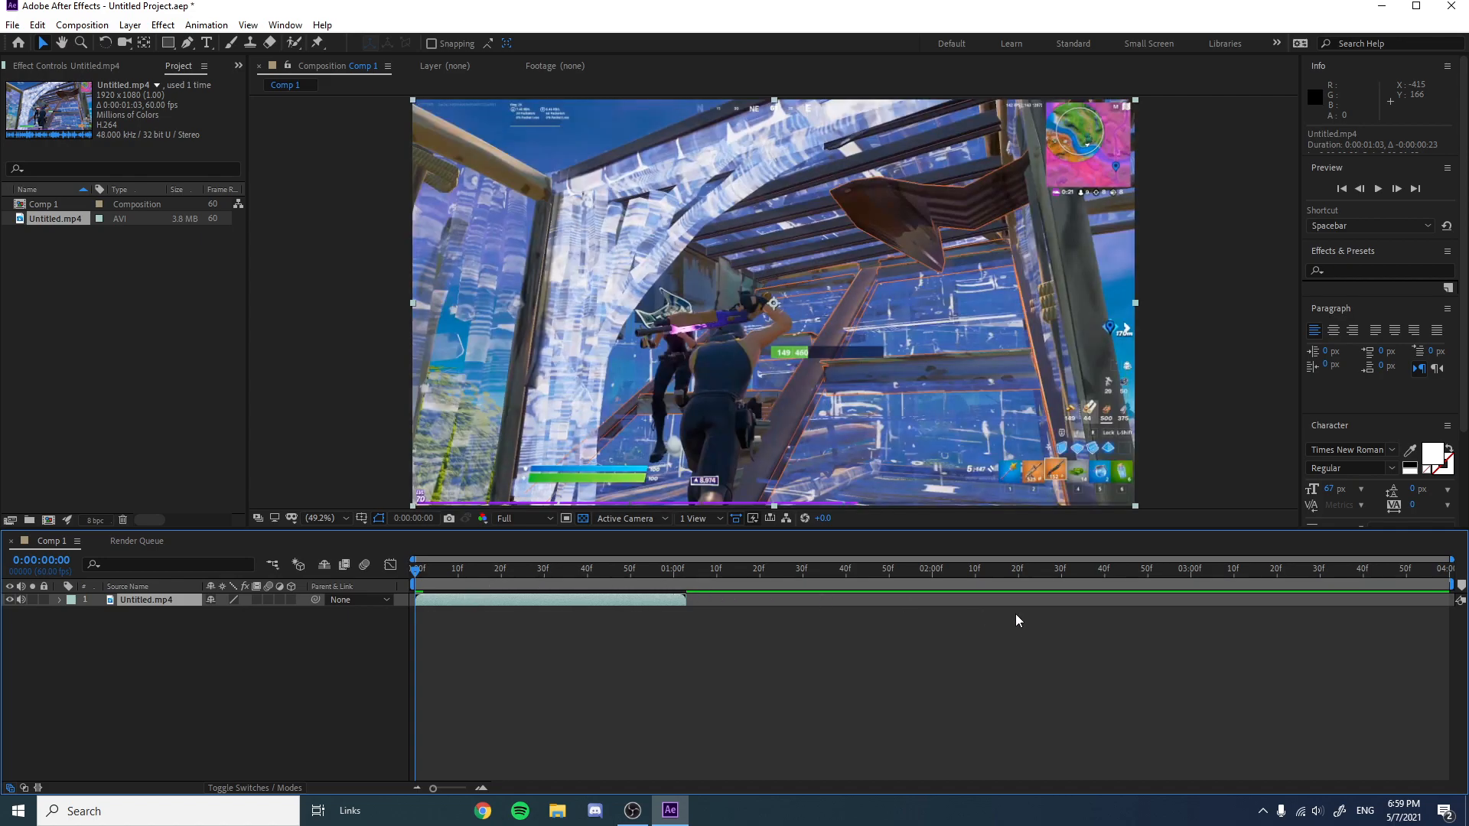
drag(1451, 583, 691, 578)
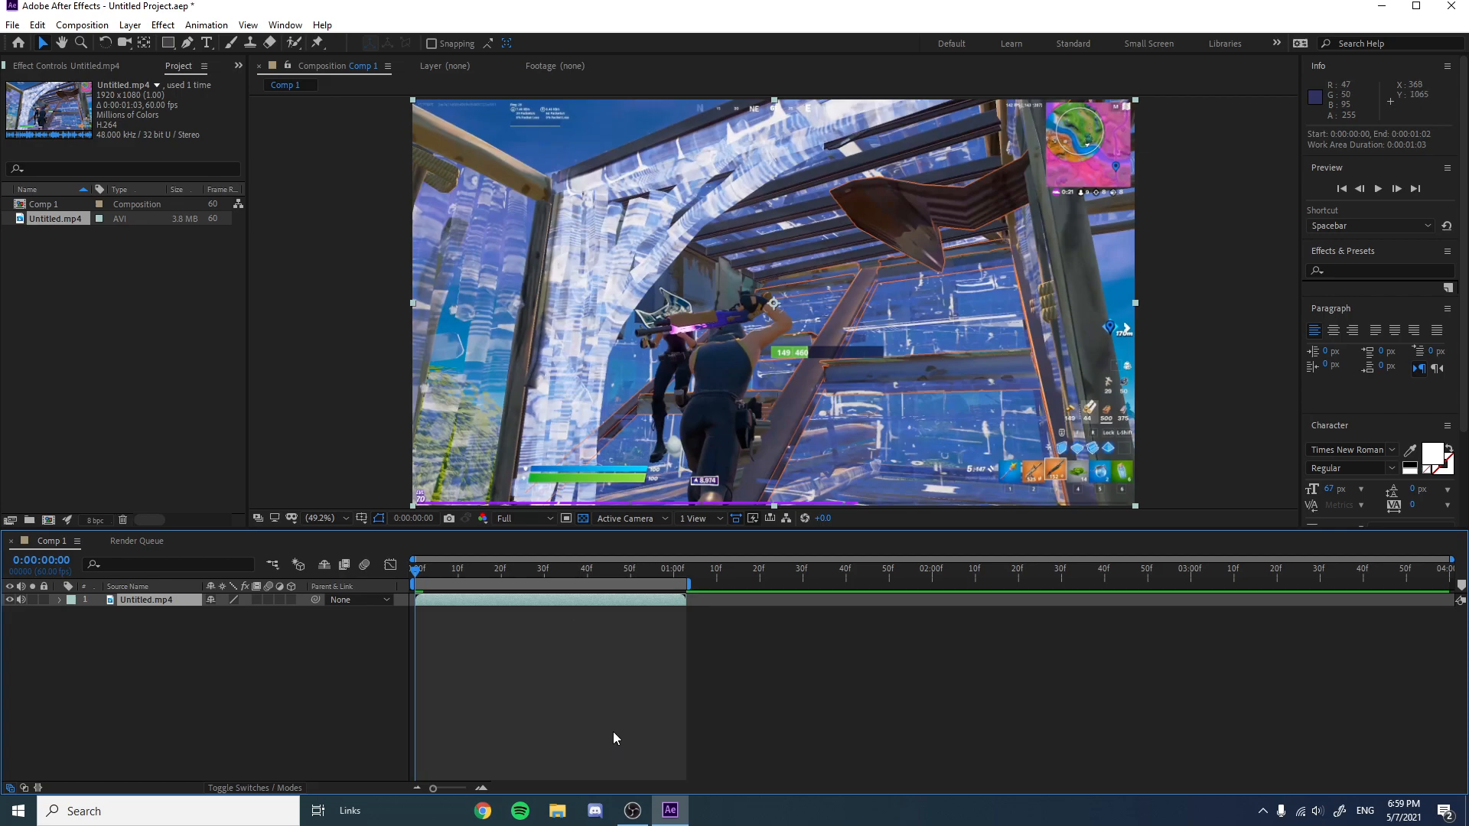
Preview the clip in the composition and return the playhead to the first frame.
key(space)
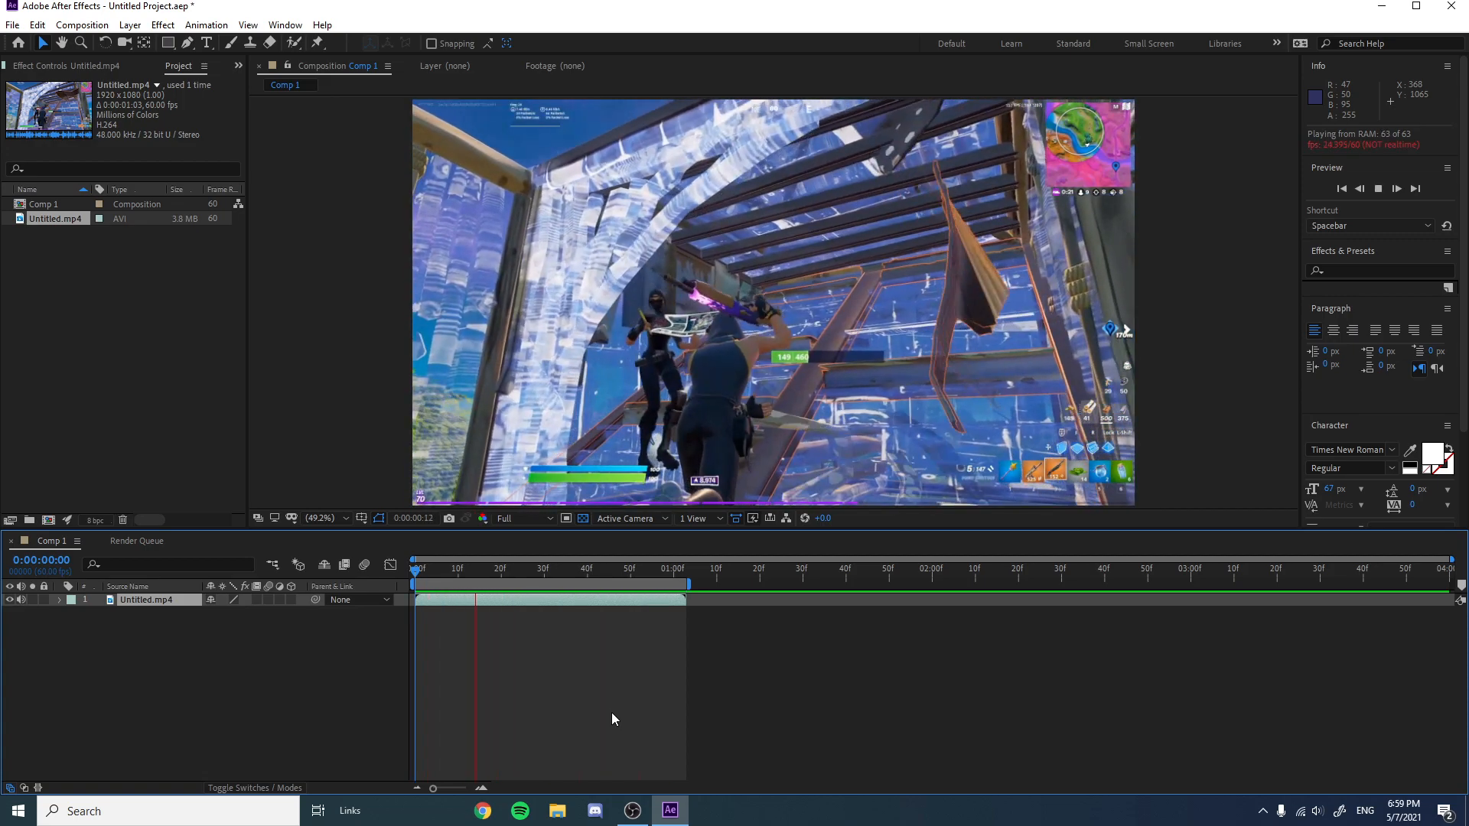
key(space)
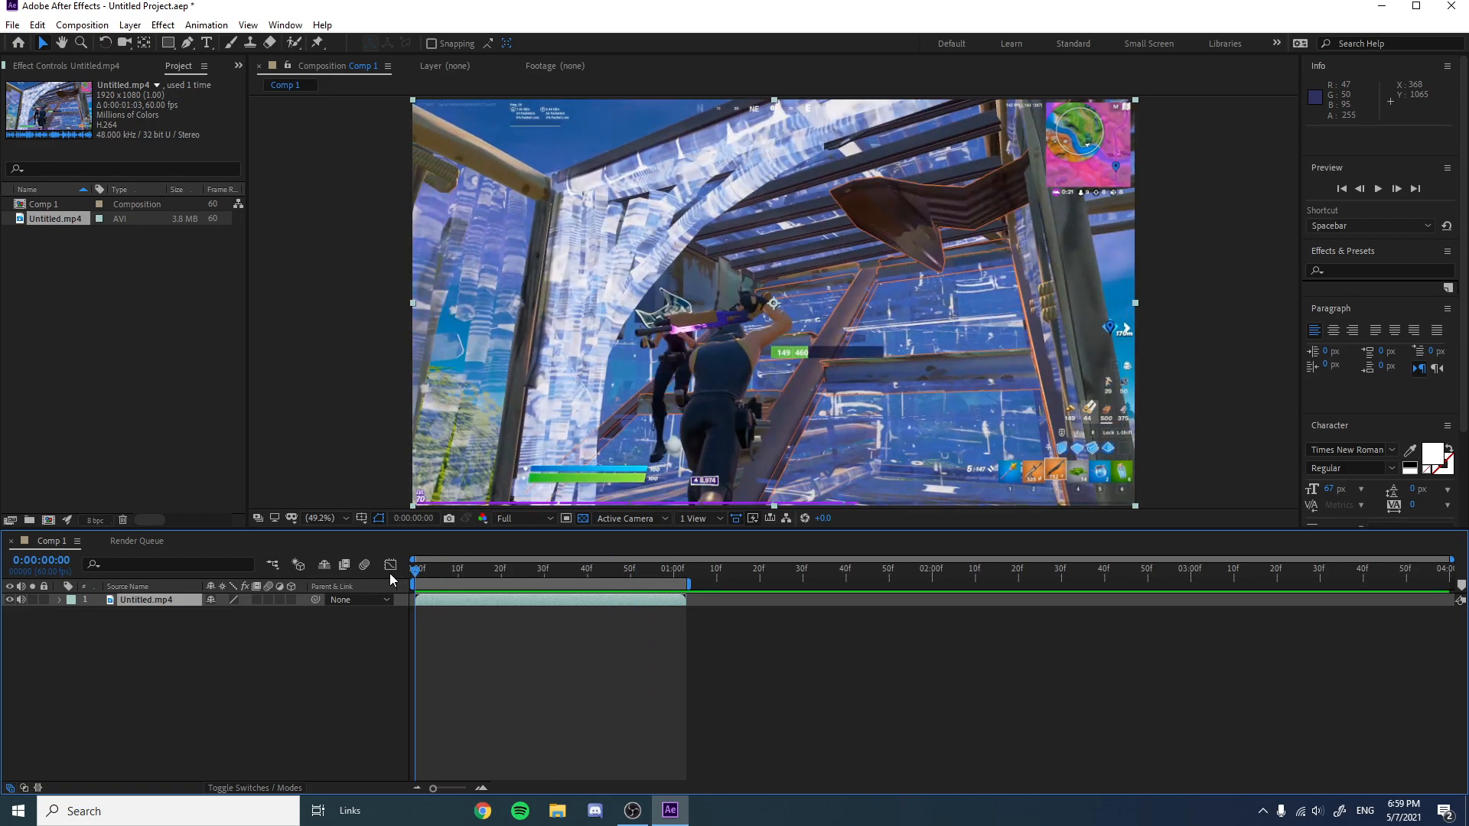
key(space)
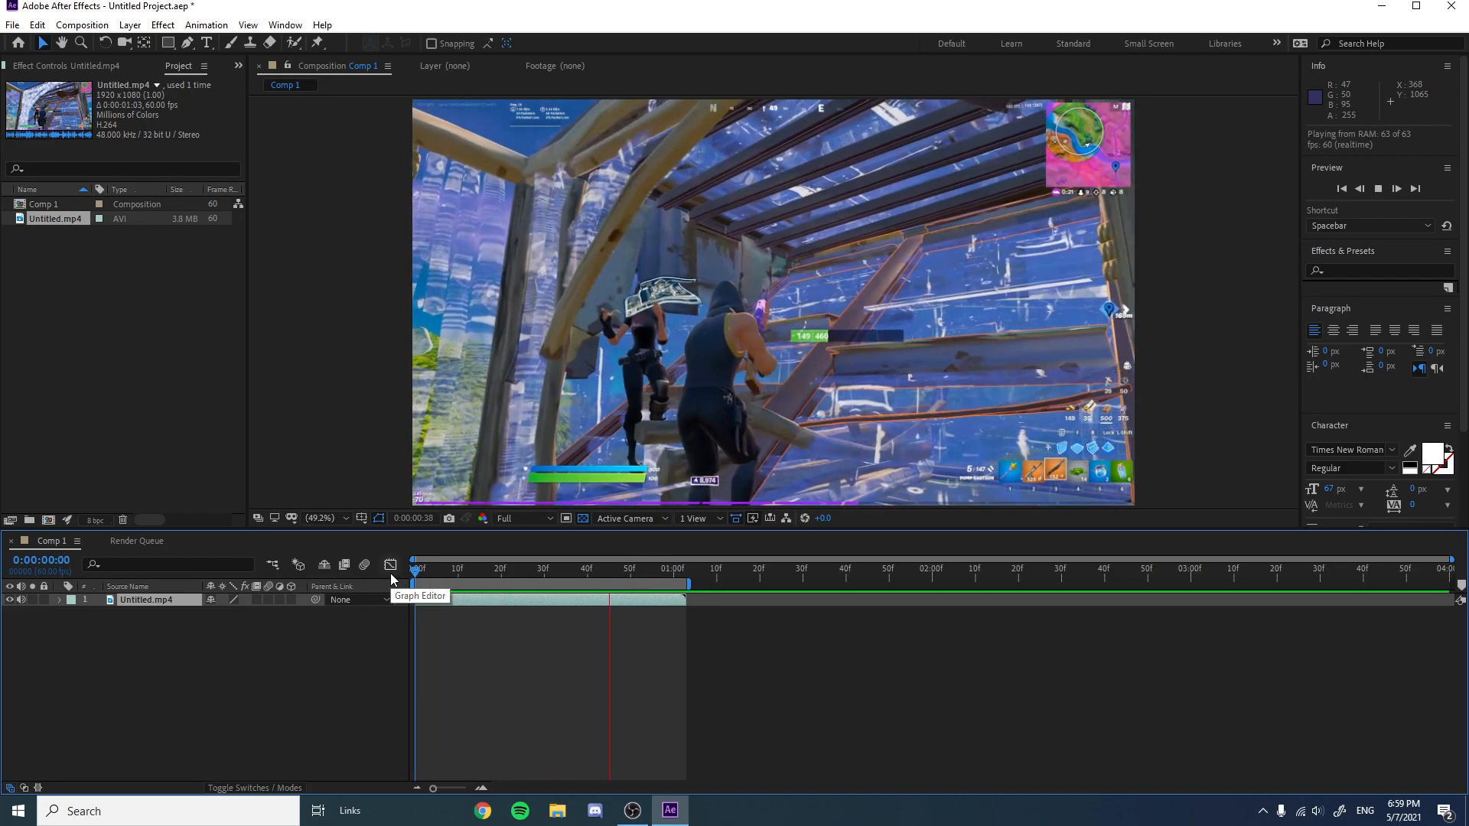
click(433, 571)
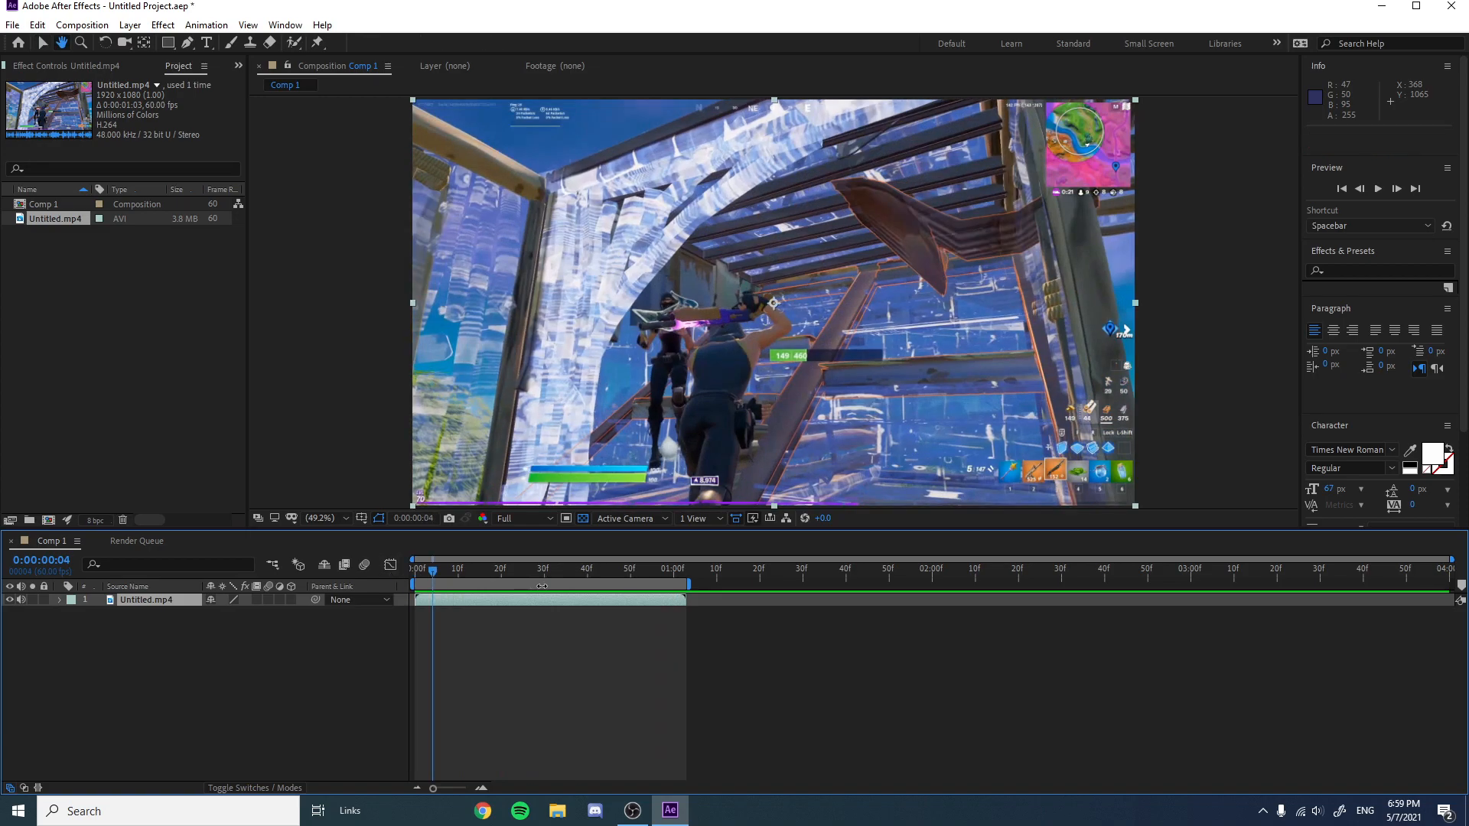
drag(438, 573, 414, 573)
key(space)
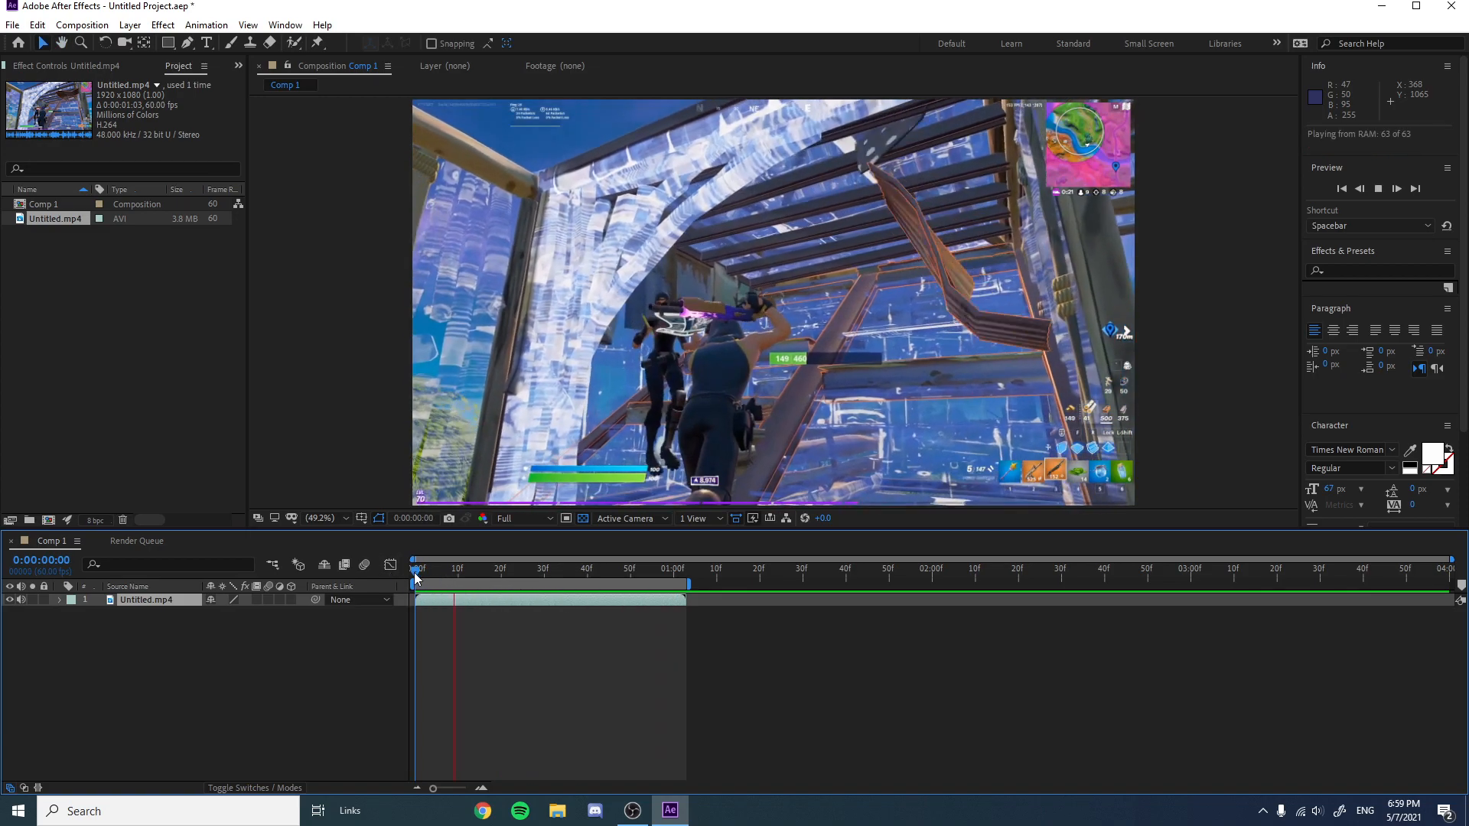
key(space)
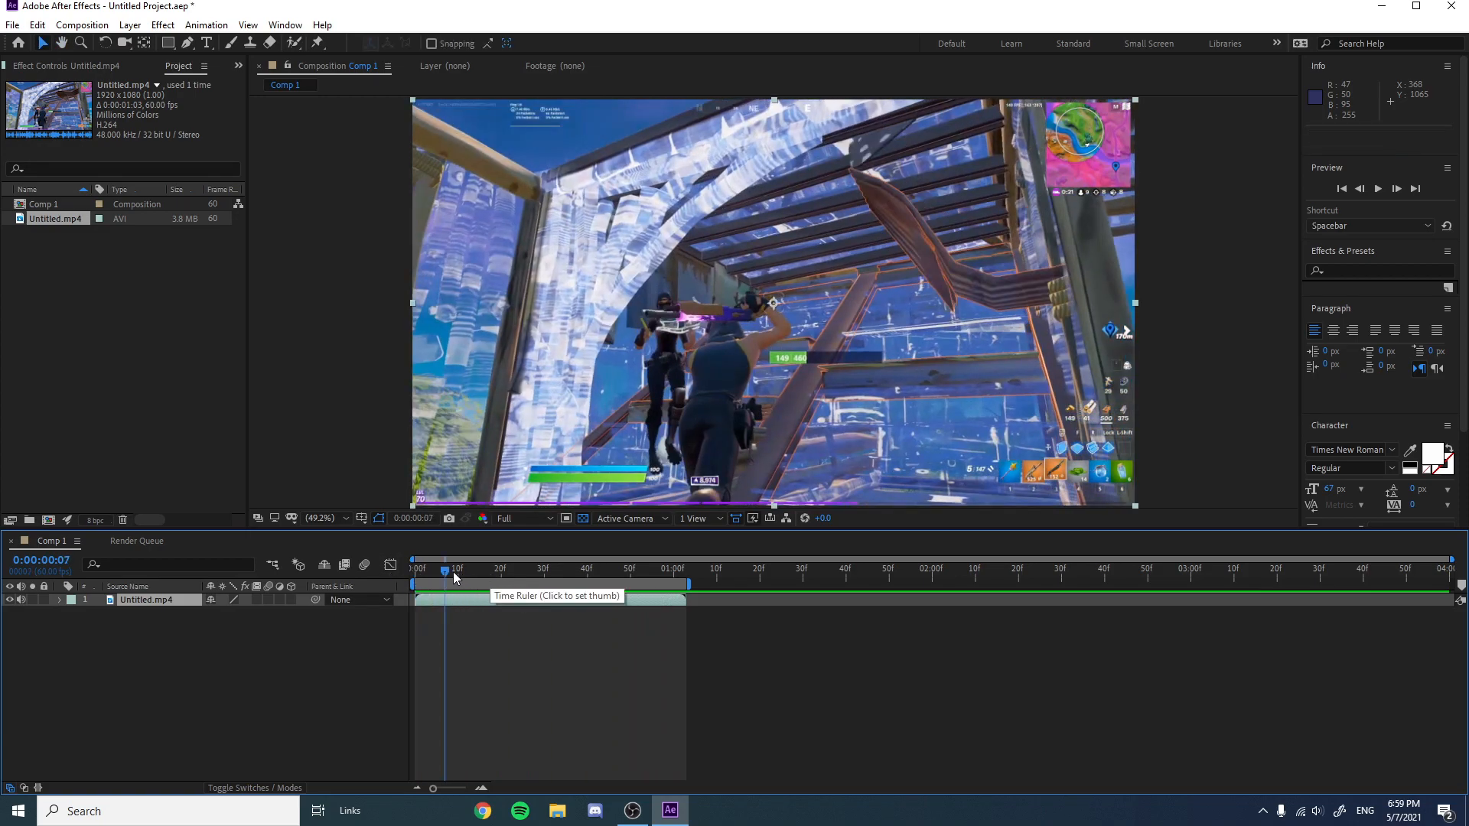
click(420, 573)
drag(419, 573, 415, 573)
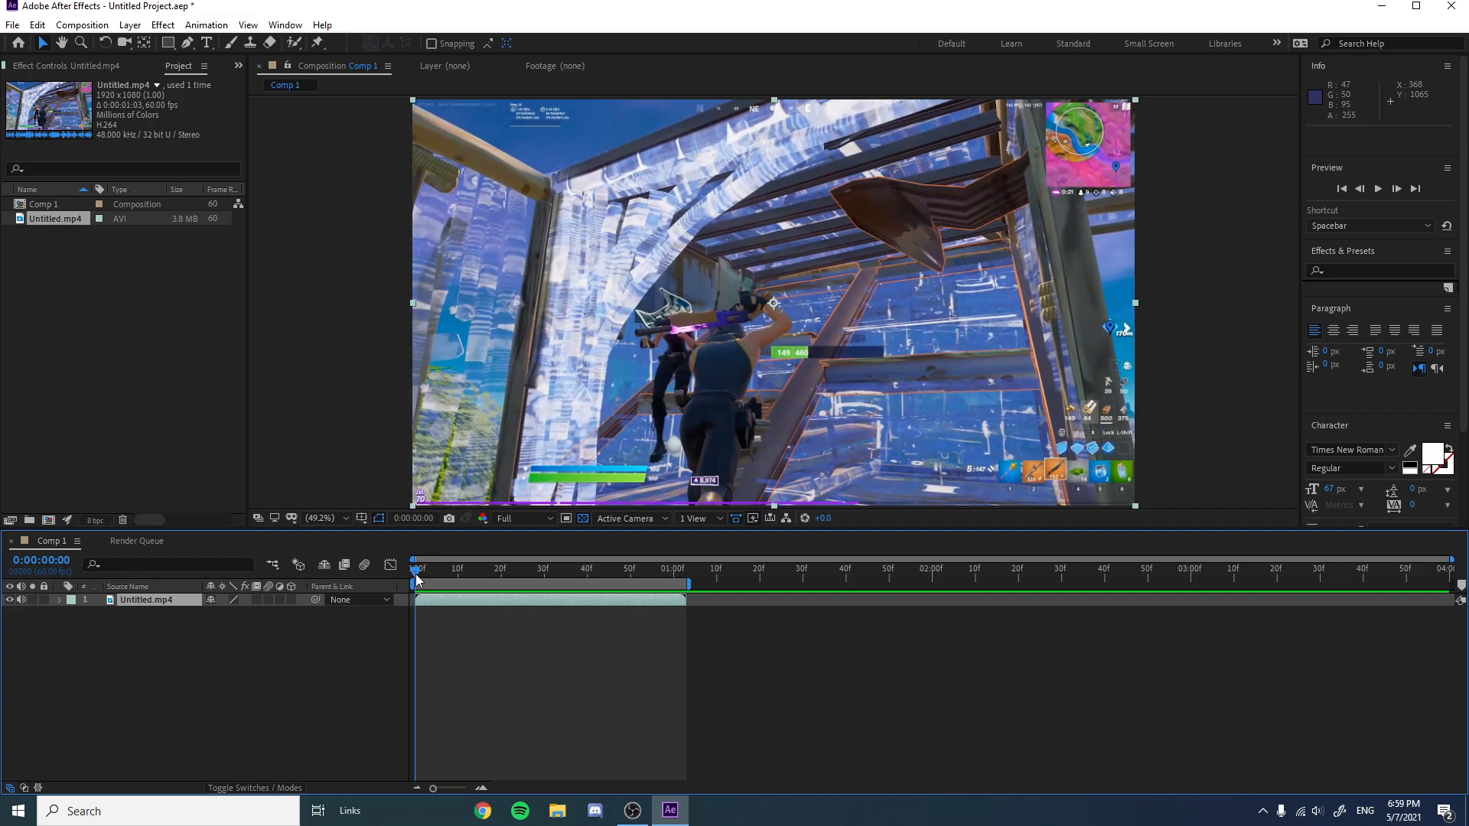
Paint a Roto Brush stroke over the player character in the layer view to begin isolating them.
click(295, 42)
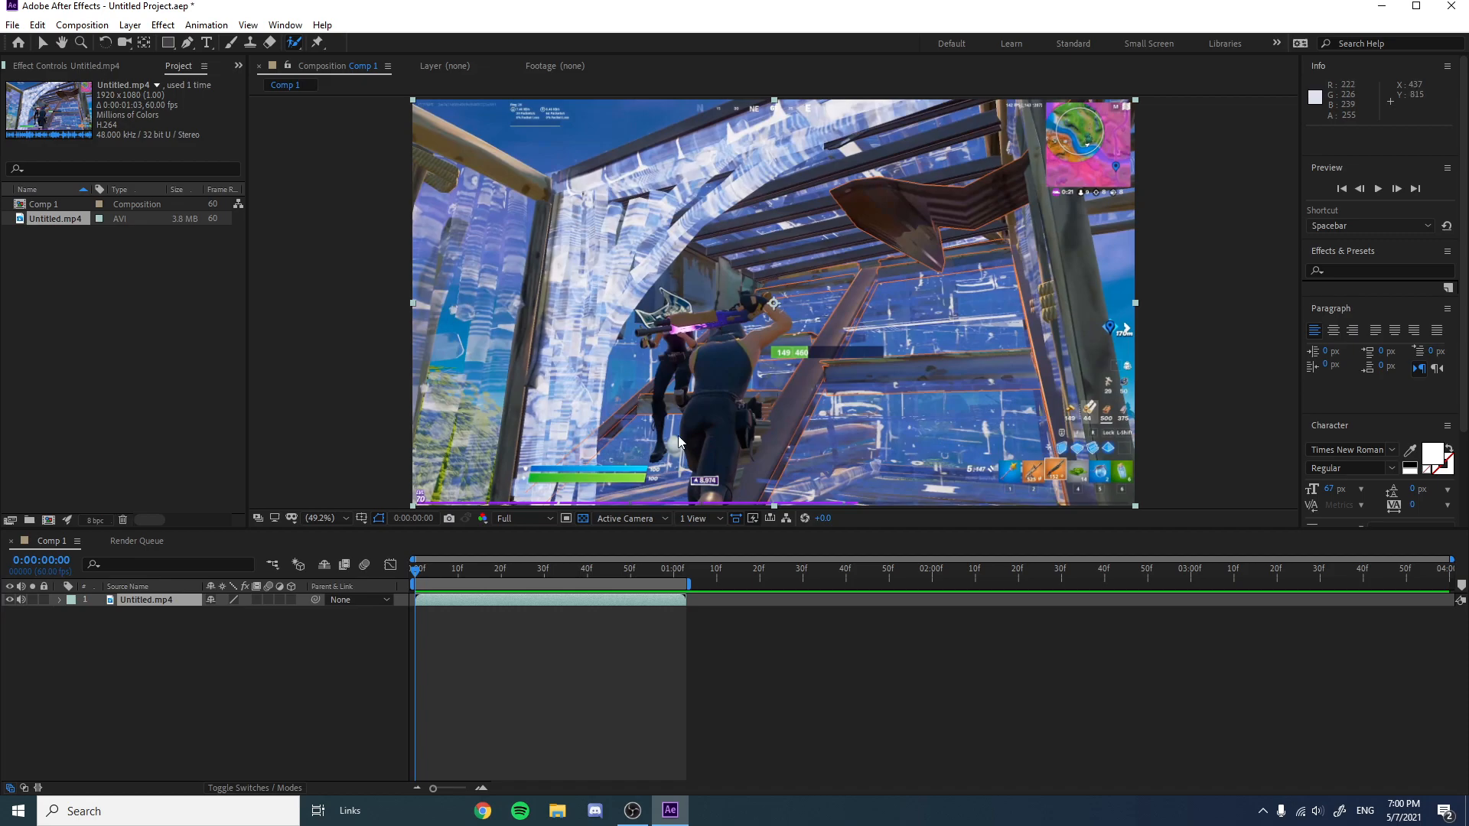
double_click(735, 338)
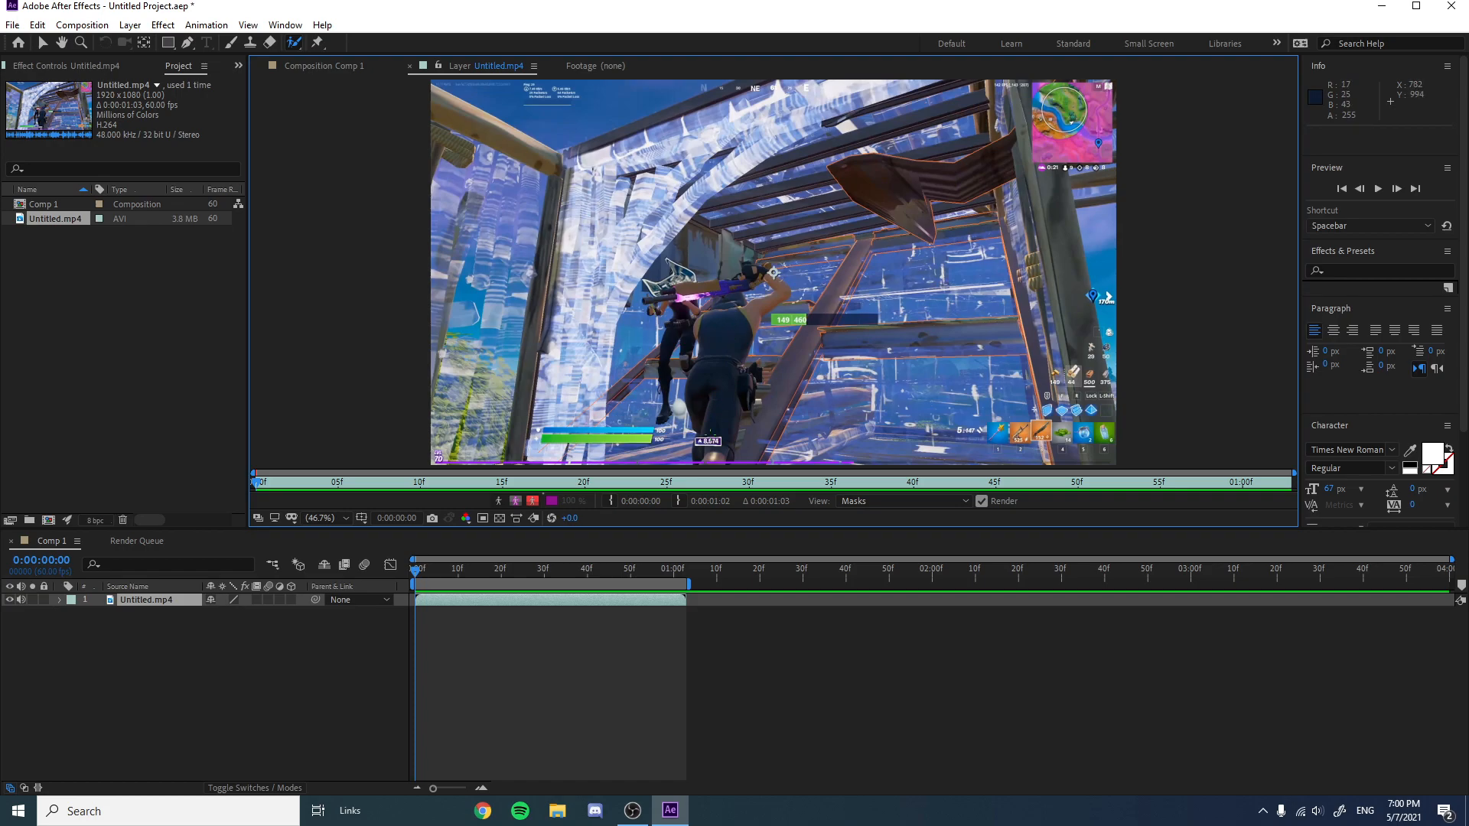
drag(719, 460, 724, 418)
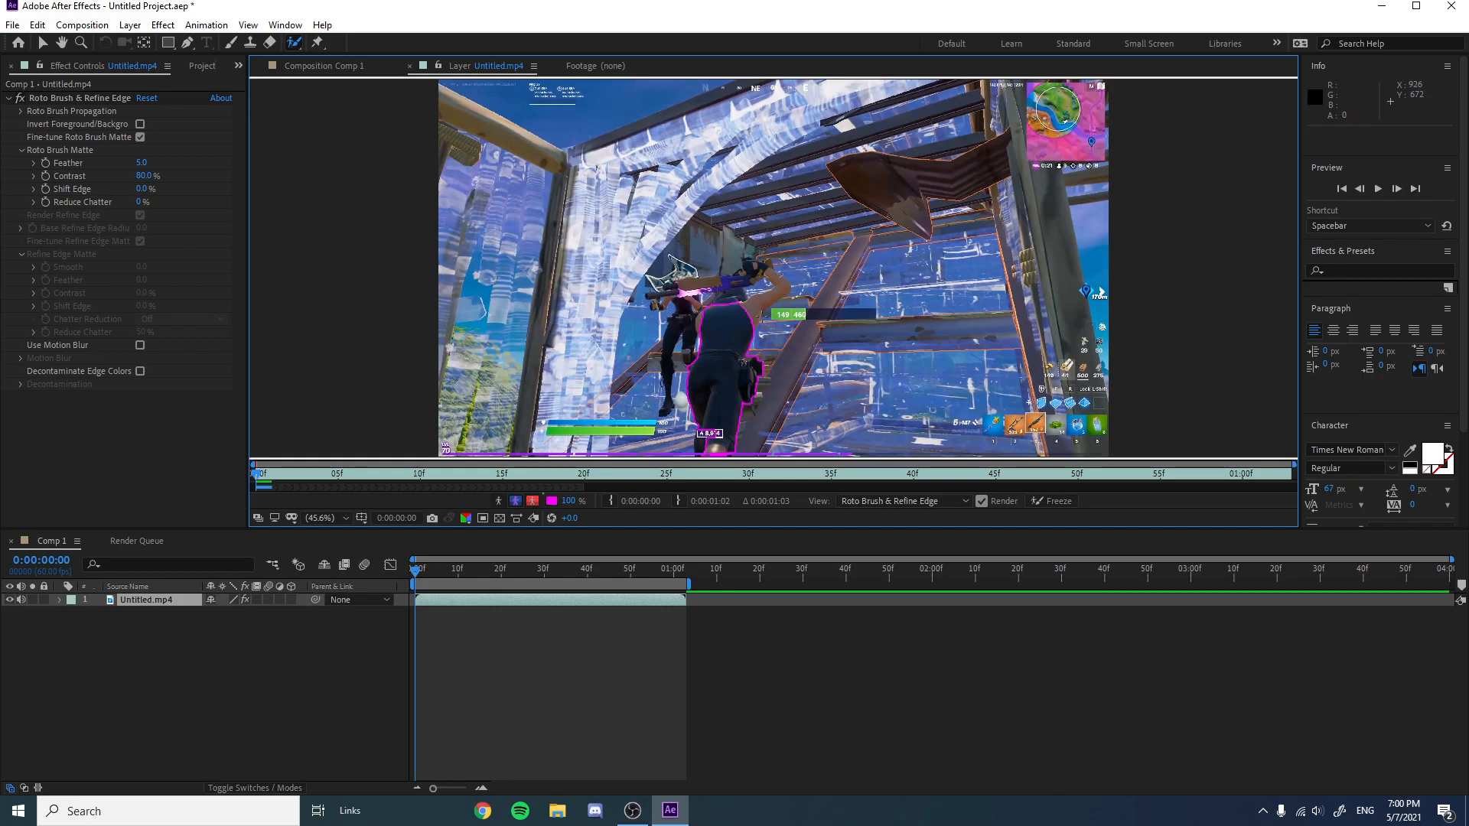
Add more Roto Brush strokes around the player's arm, weapon and head to refine the selection.
scroll(705, 435, up, 1)
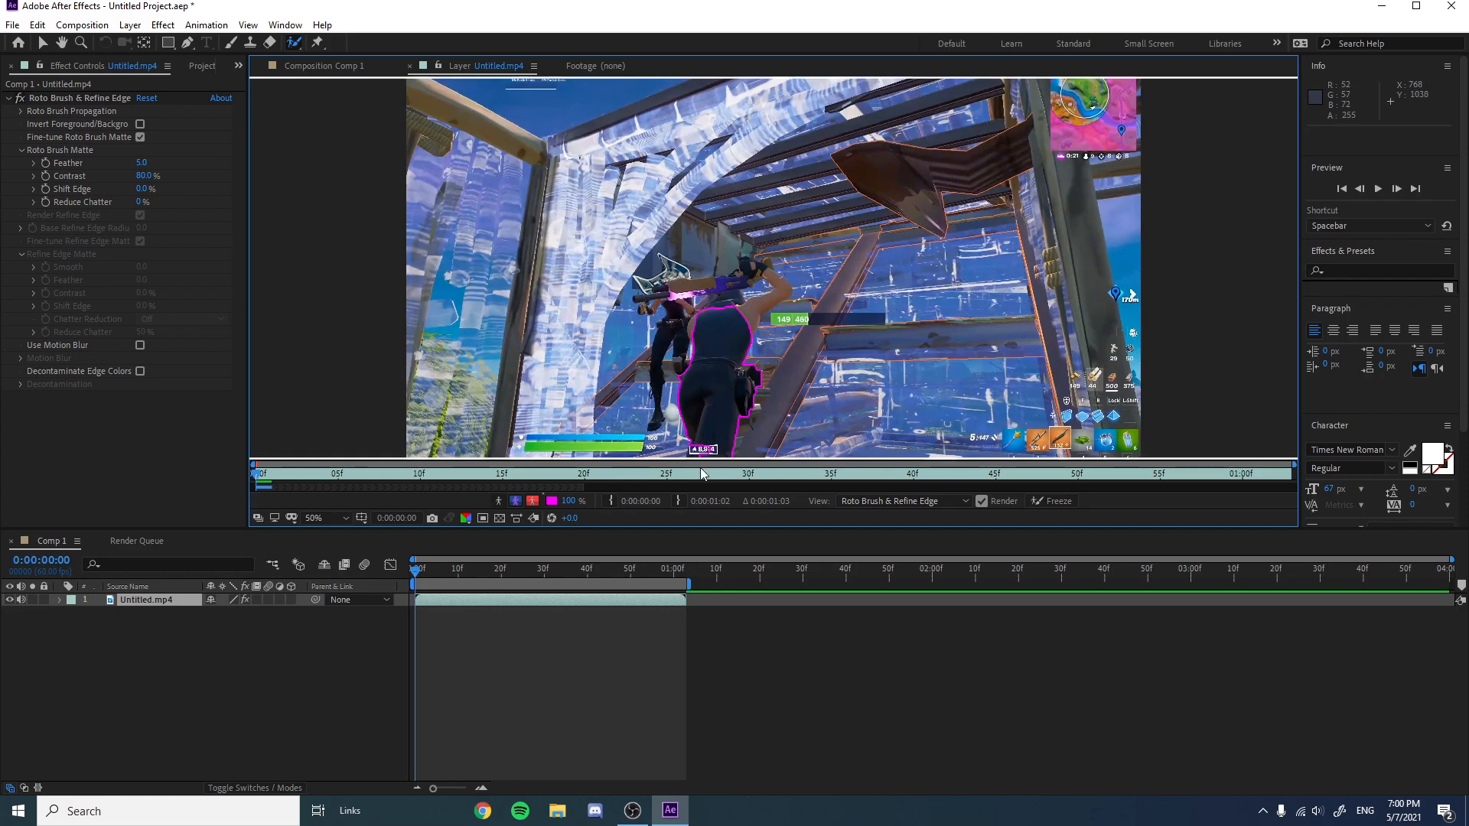
scroll(698, 434, down, 2)
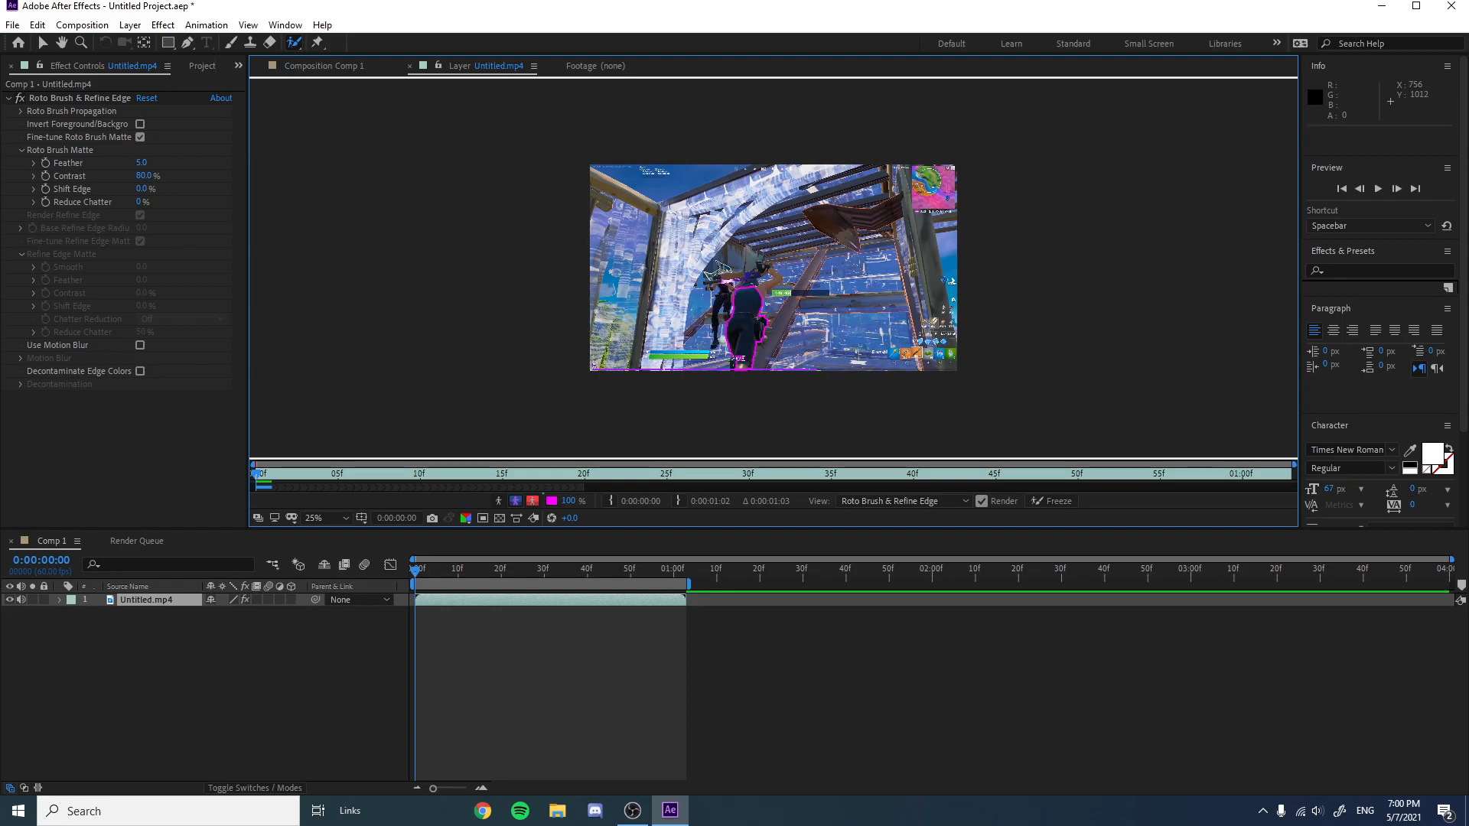
scroll(730, 373, up, 2)
scroll(730, 378, down, 2)
scroll(744, 306, up, 2)
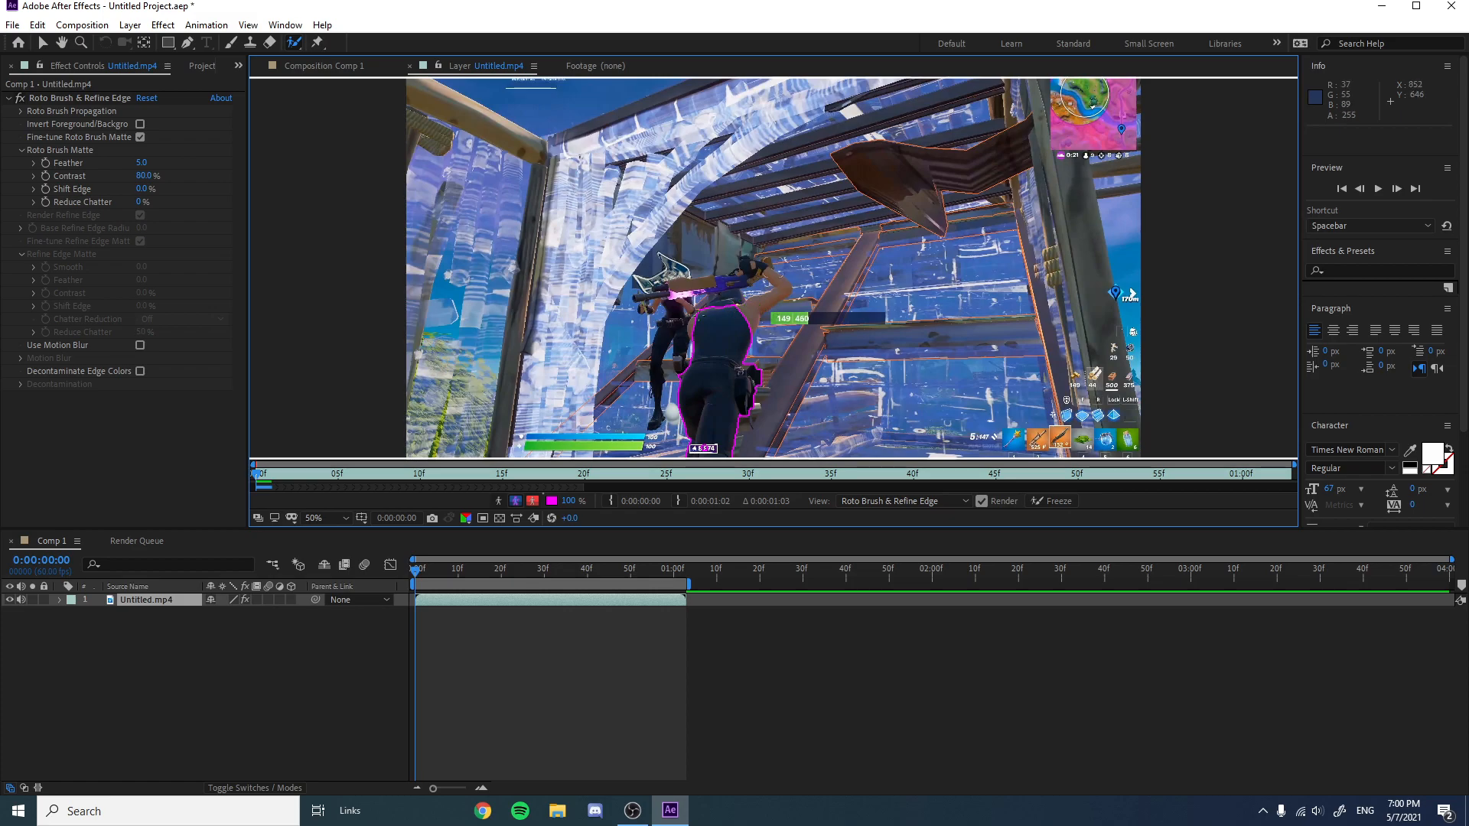
click(346, 518)
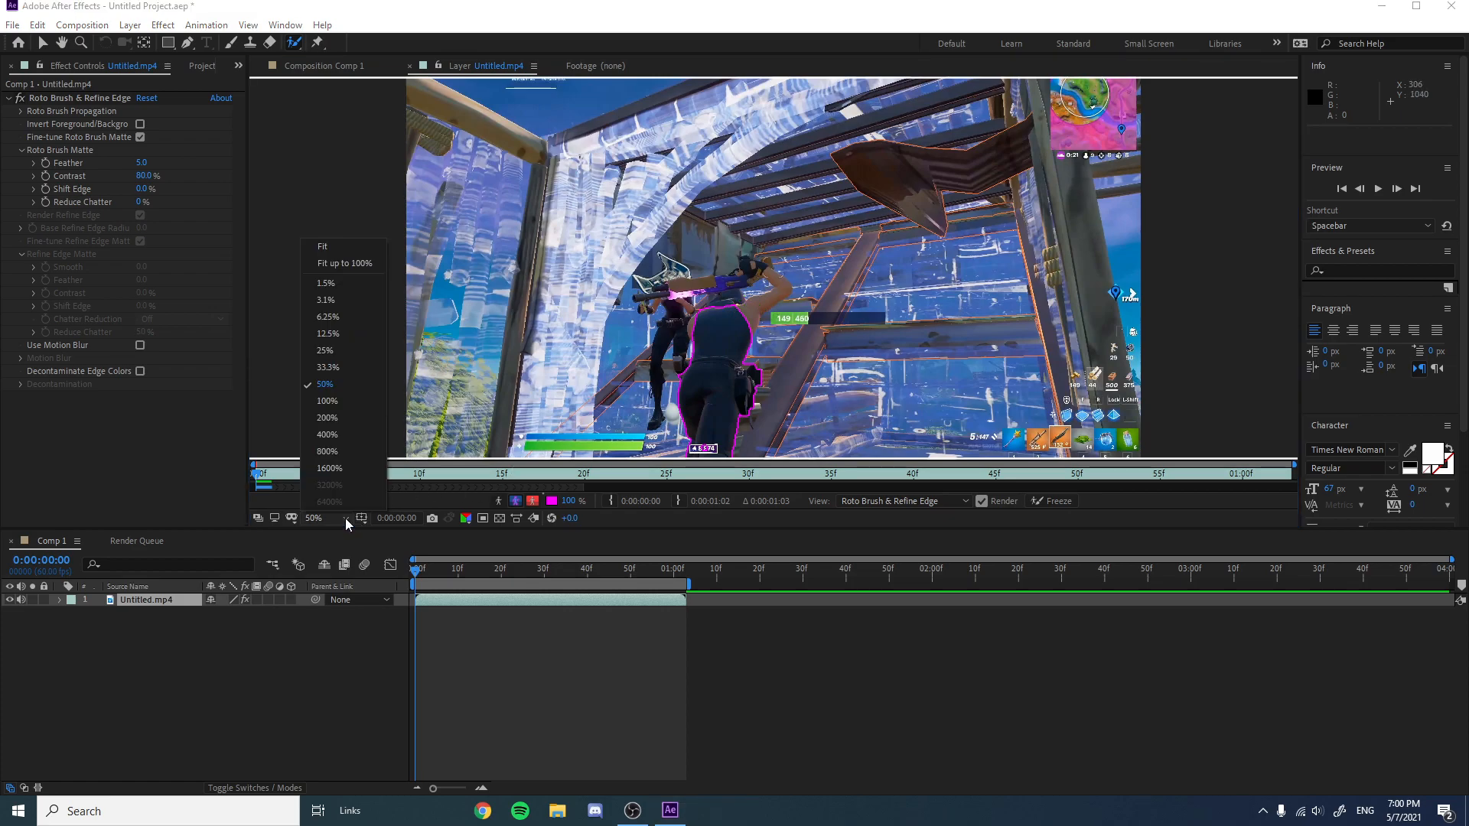
click(334, 366)
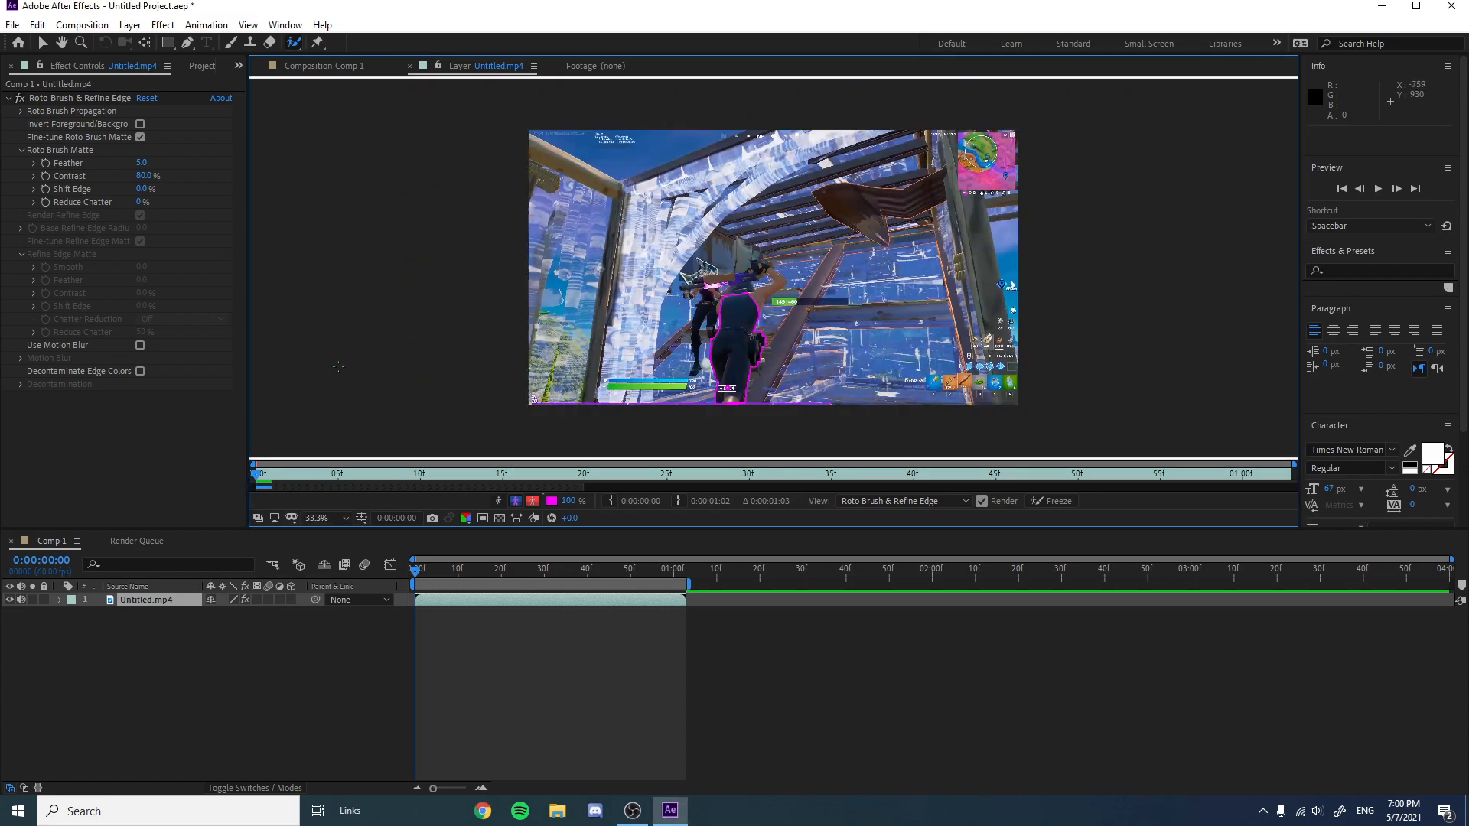
click(335, 519)
click(341, 384)
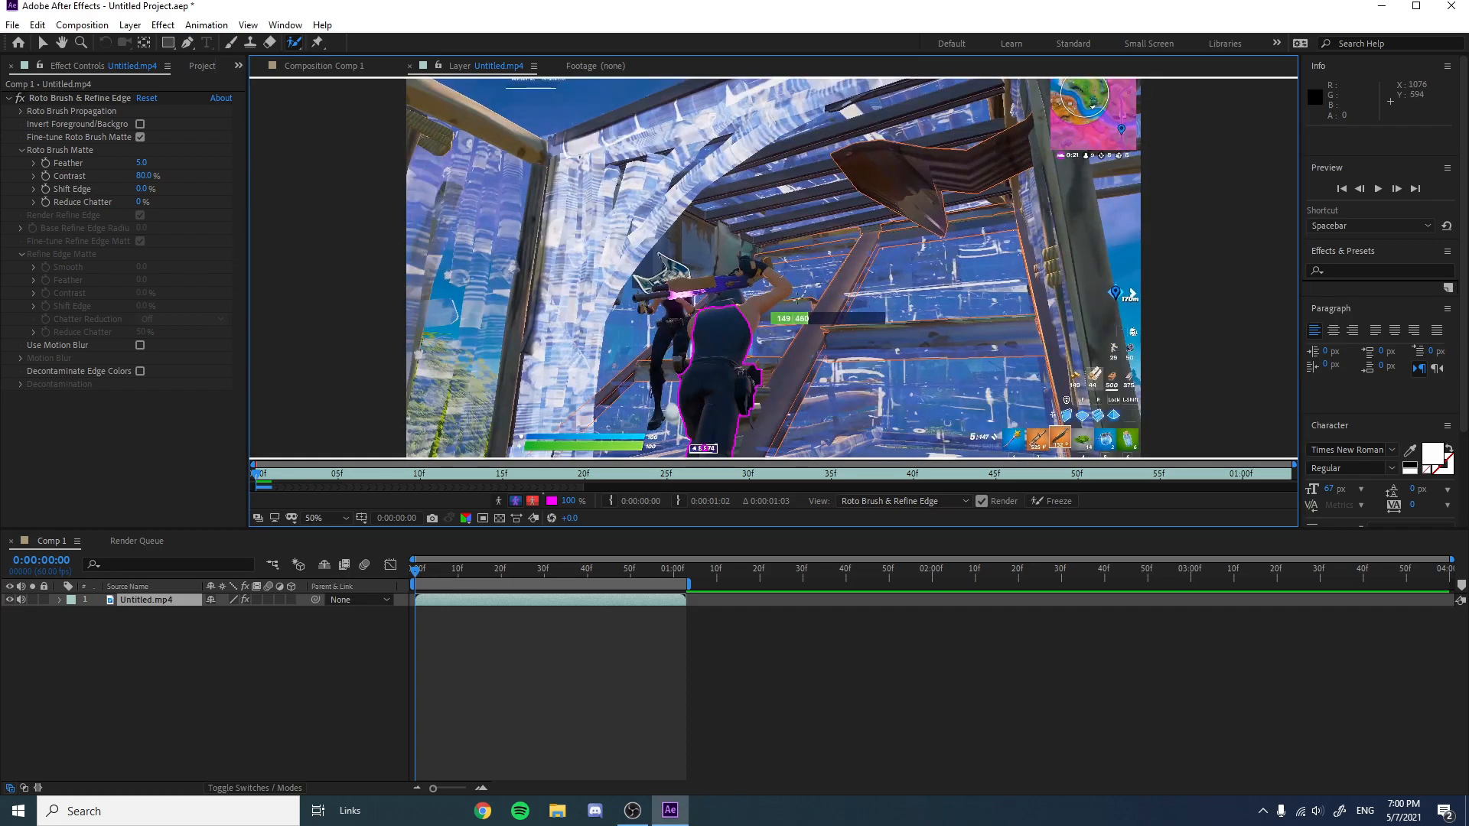
scroll(756, 342, up, 2)
drag(716, 368, 795, 316)
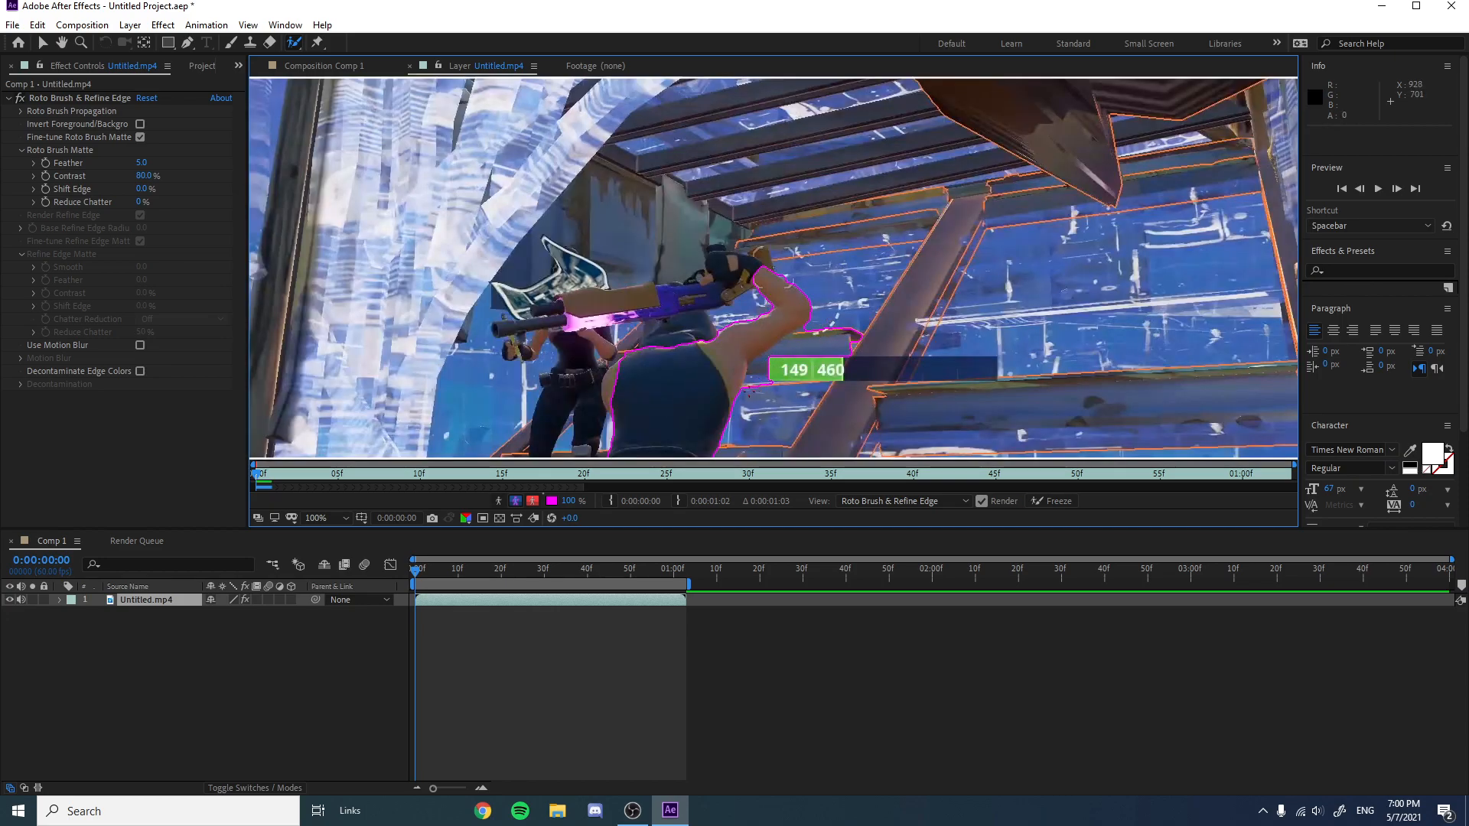
drag(748, 386, 796, 342)
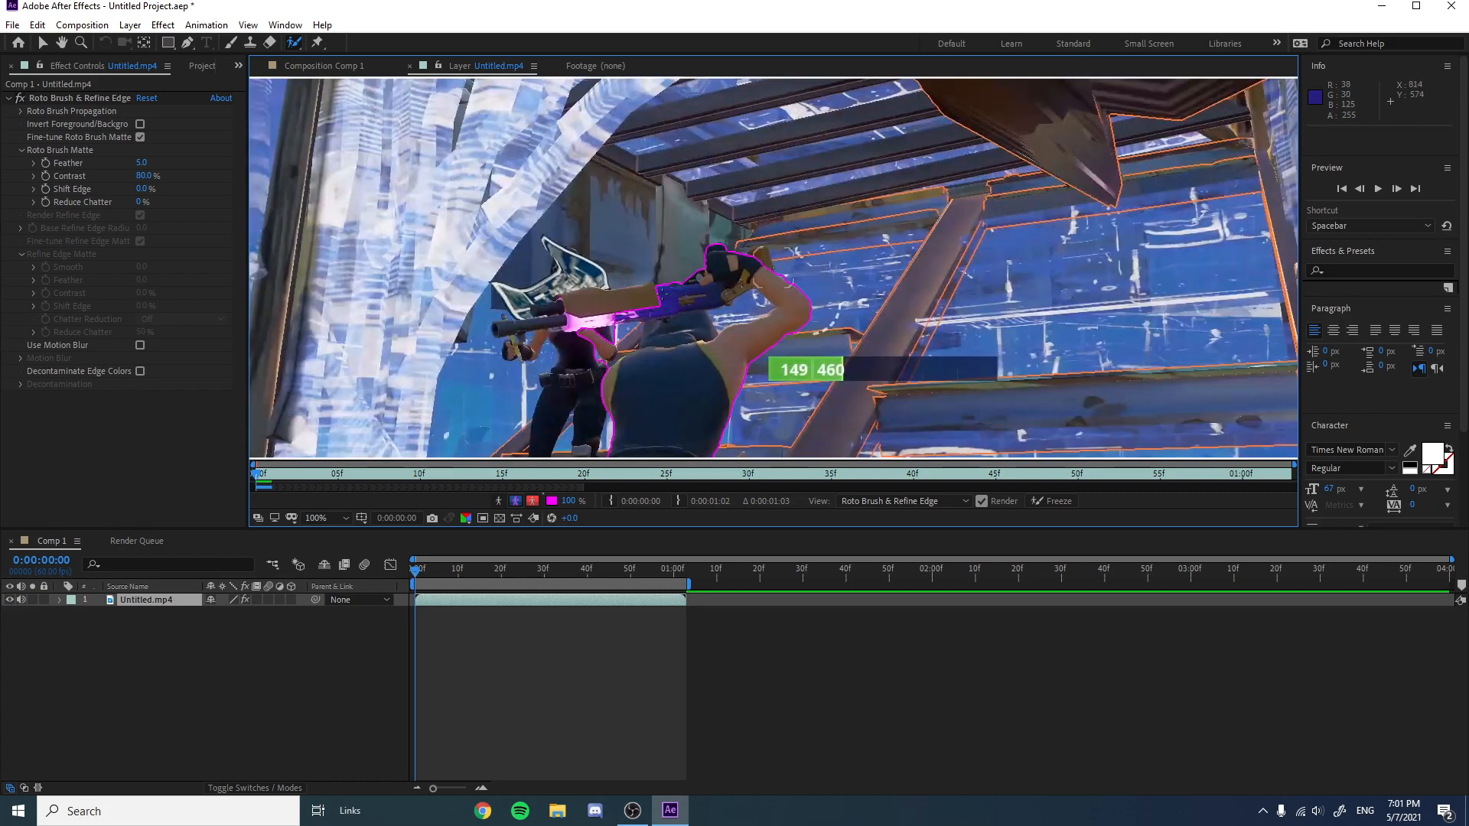
drag(656, 293, 581, 304)
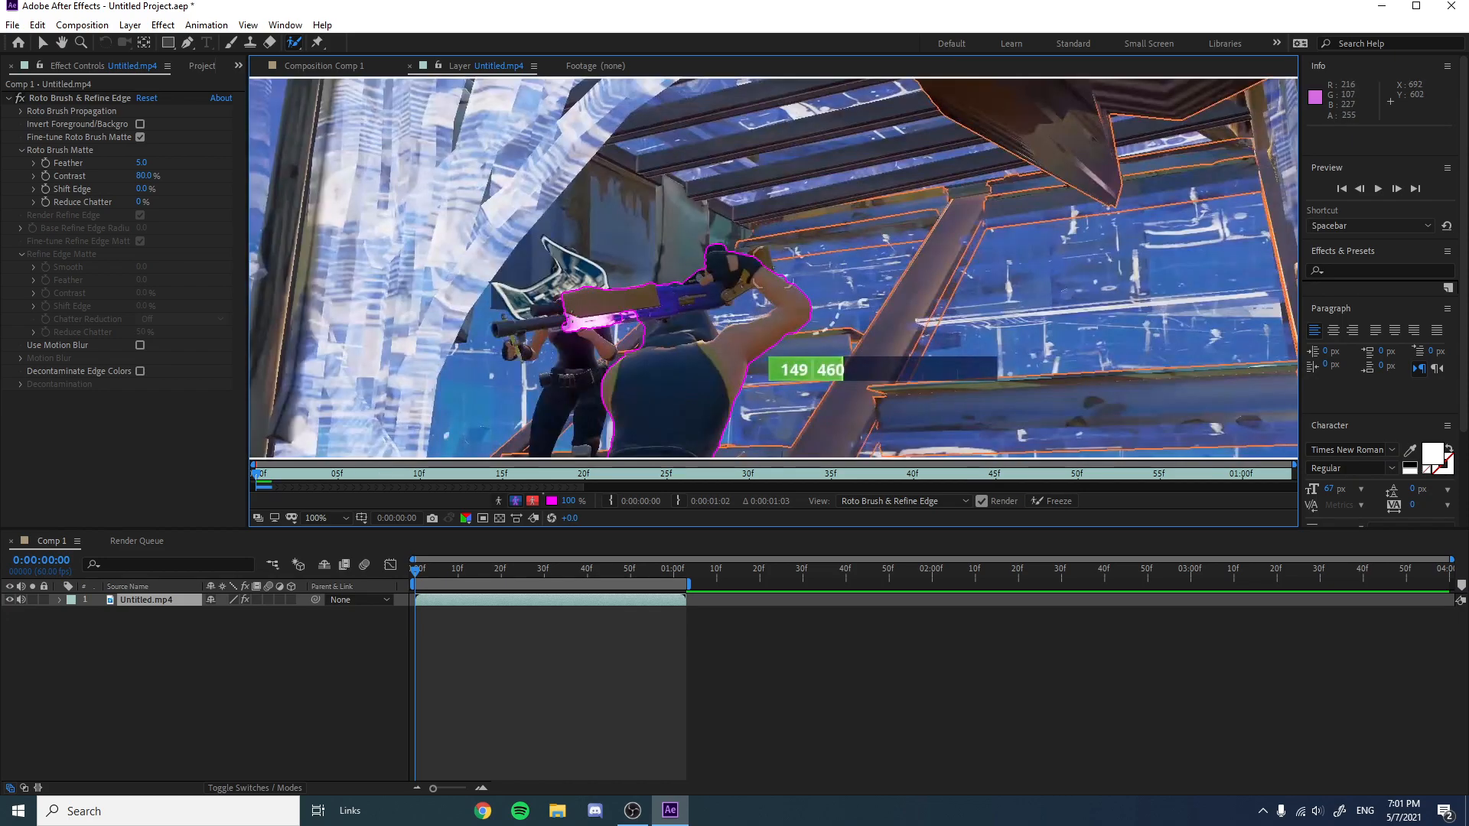
drag(570, 317, 528, 325)
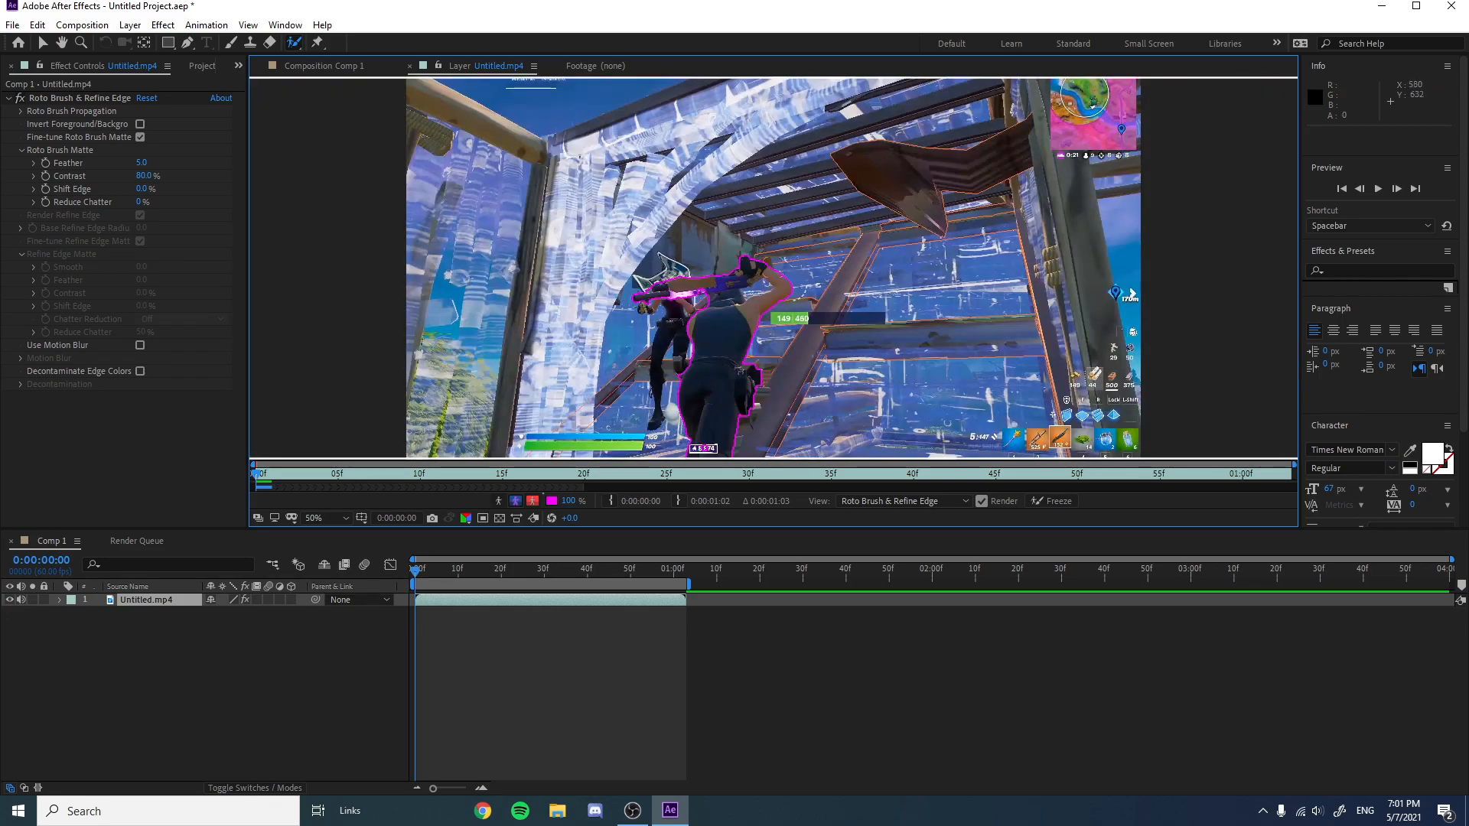
Step through the first few frames of the layer to check the propagated Roto Brush selection around the player.
scroll(695, 350, down, 1)
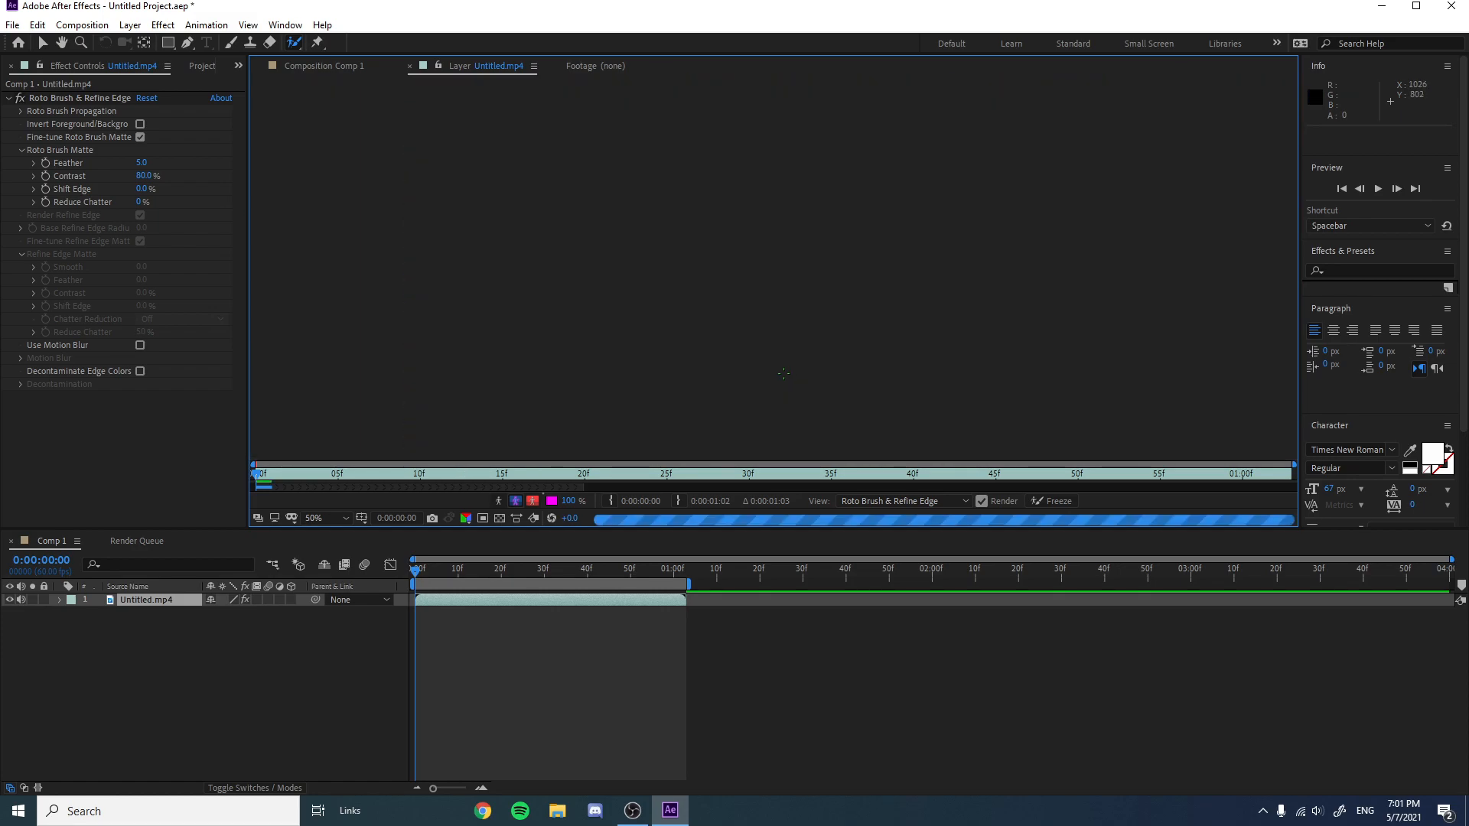
scroll(786, 374, down, 1)
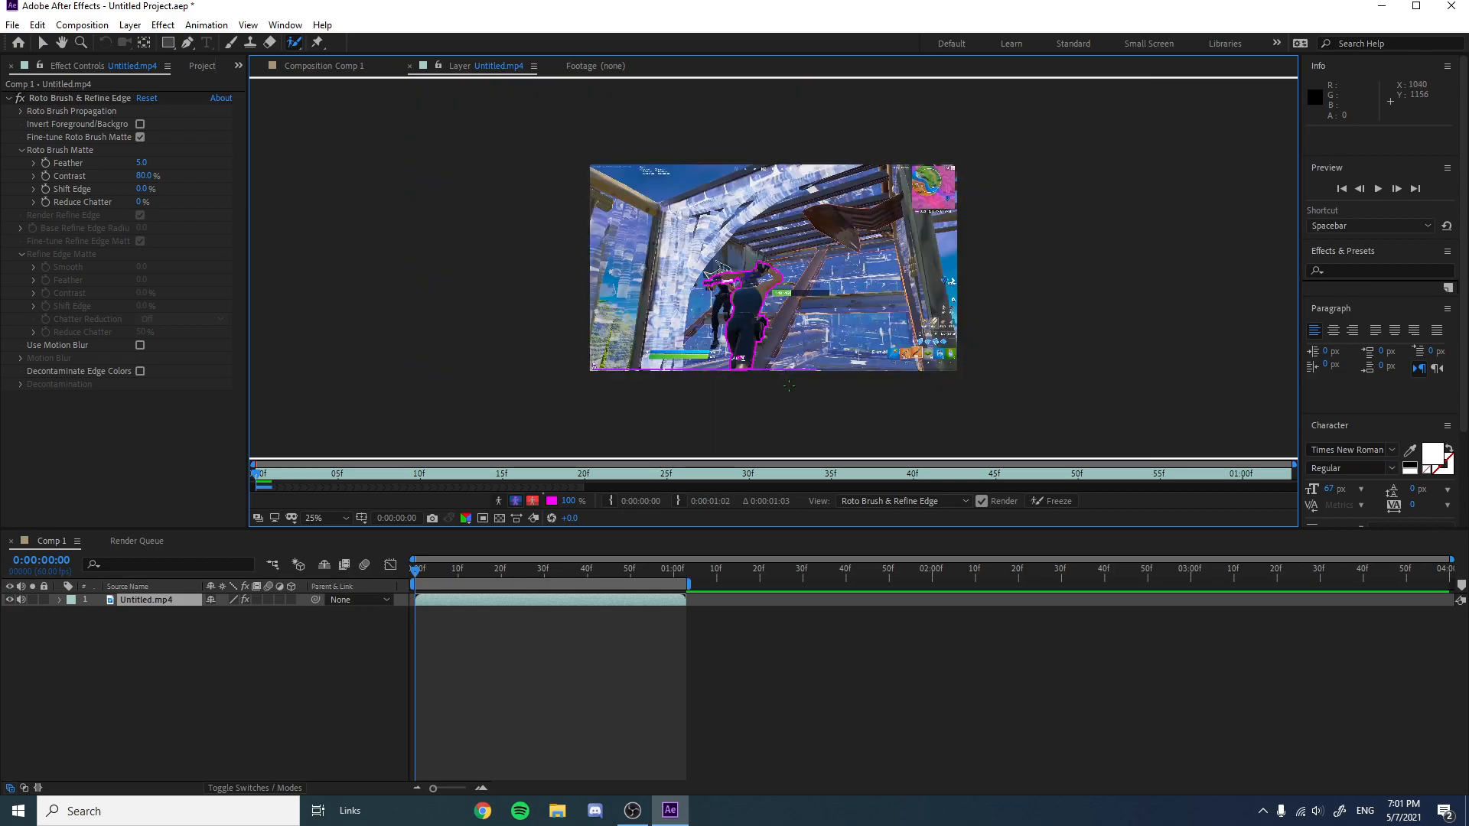
scroll(792, 326, up, 1)
click(434, 564)
key(Page_Down)
drag(434, 565, 441, 565)
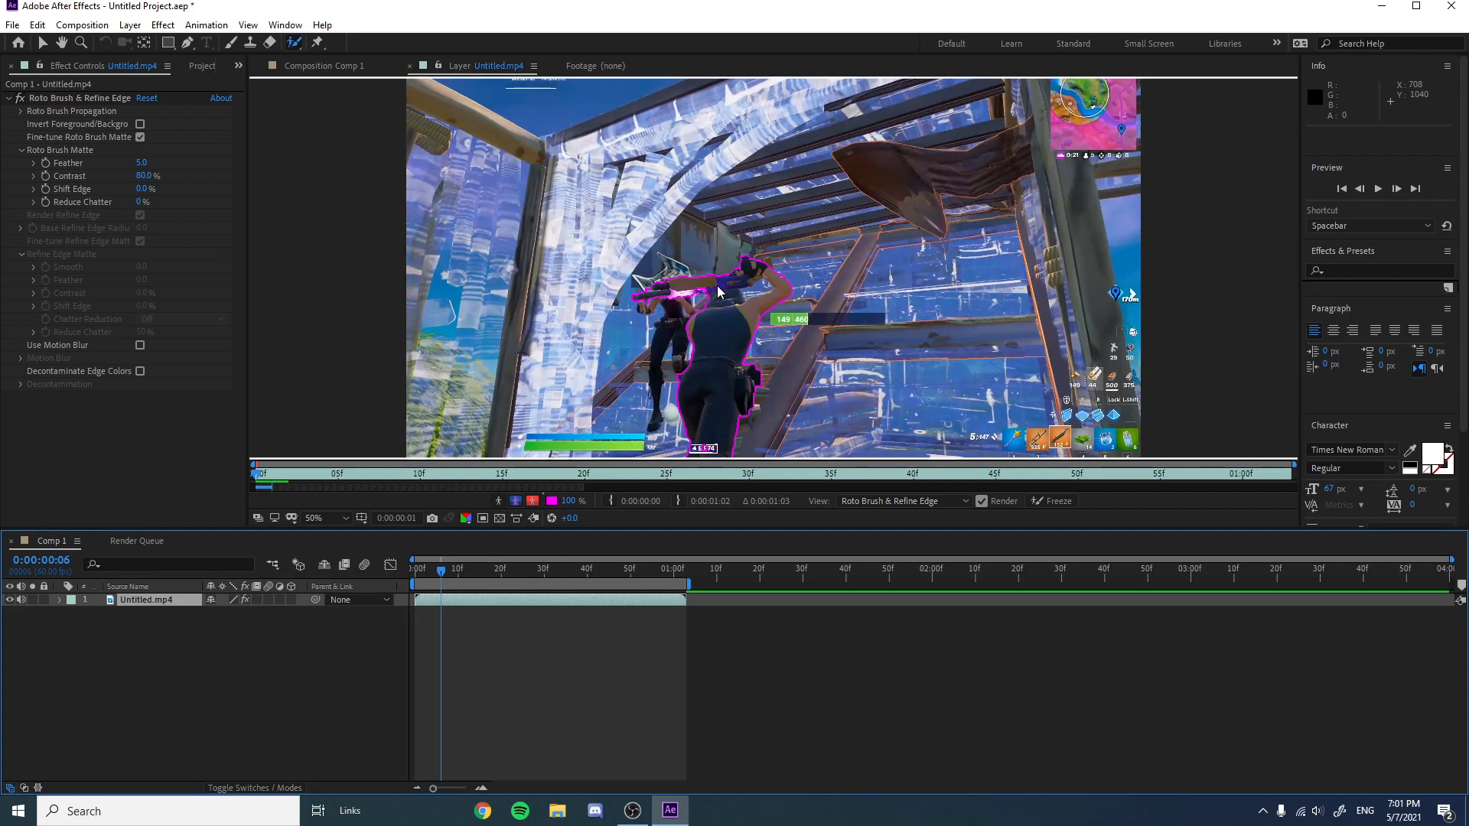
scroll(754, 283, down, 1)
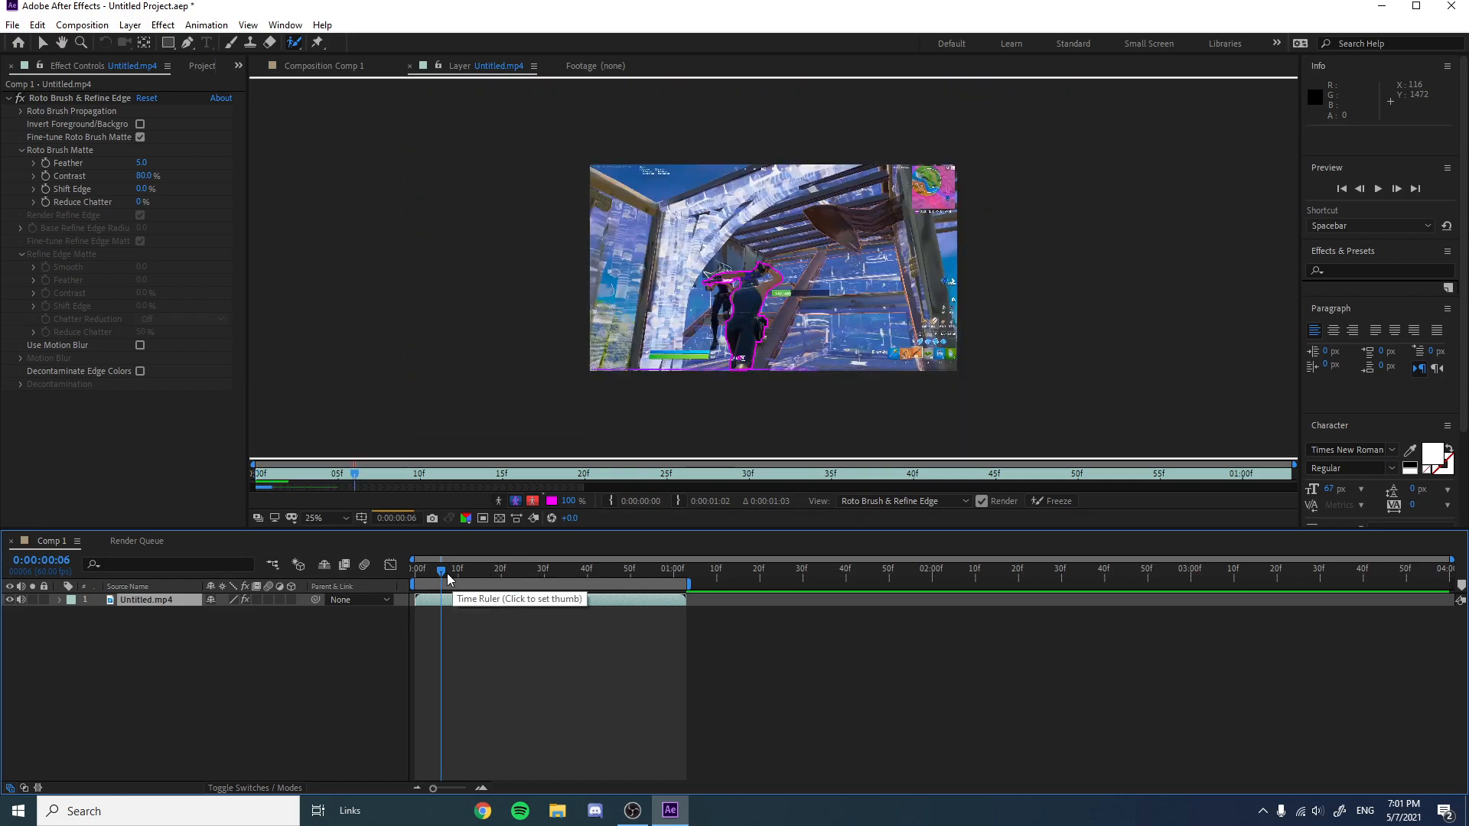
drag(448, 579, 427, 582)
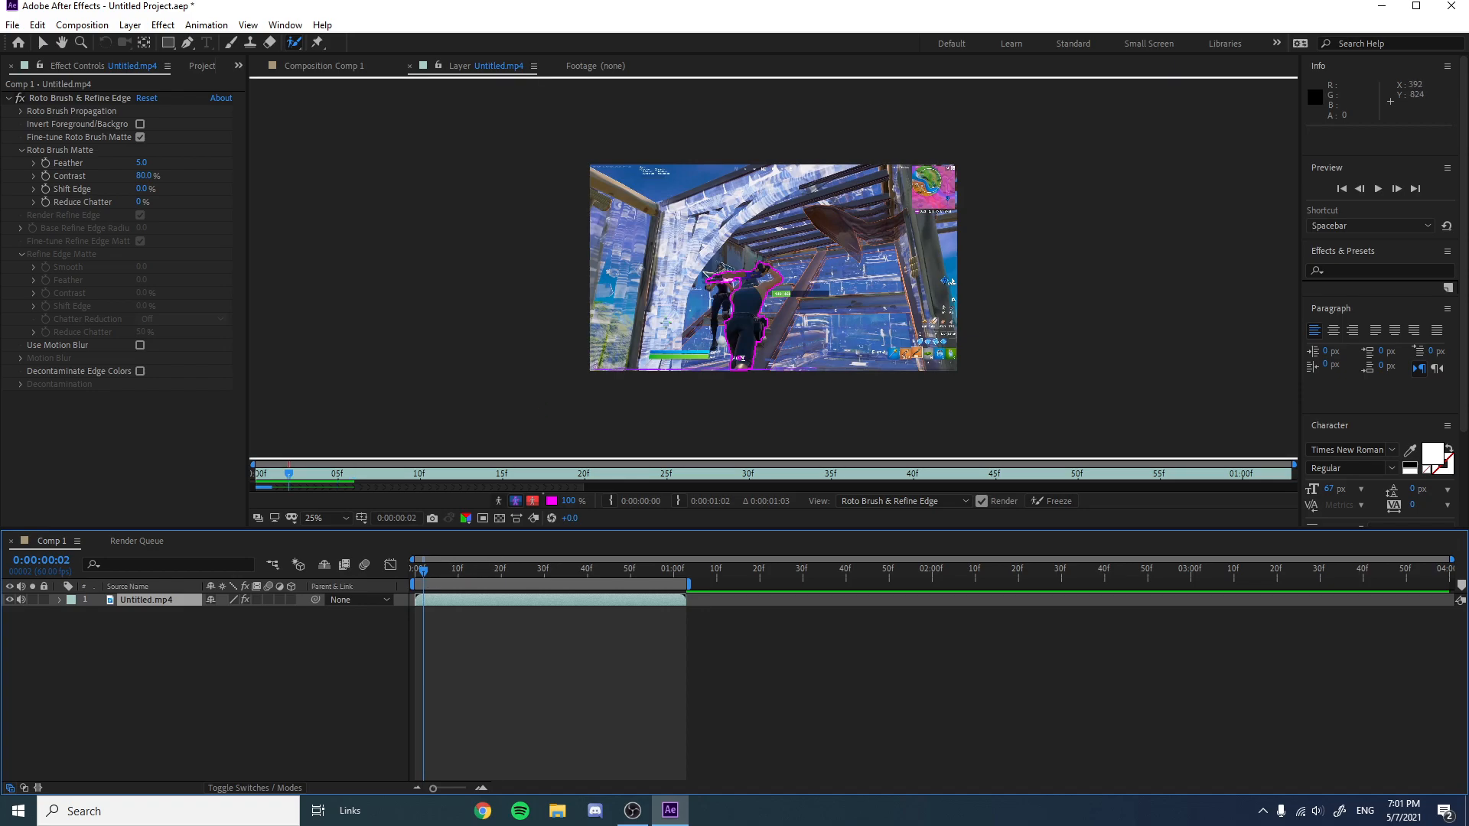
scroll(666, 323, up, 2)
scroll(642, 383, down, 2)
drag(425, 570, 417, 576)
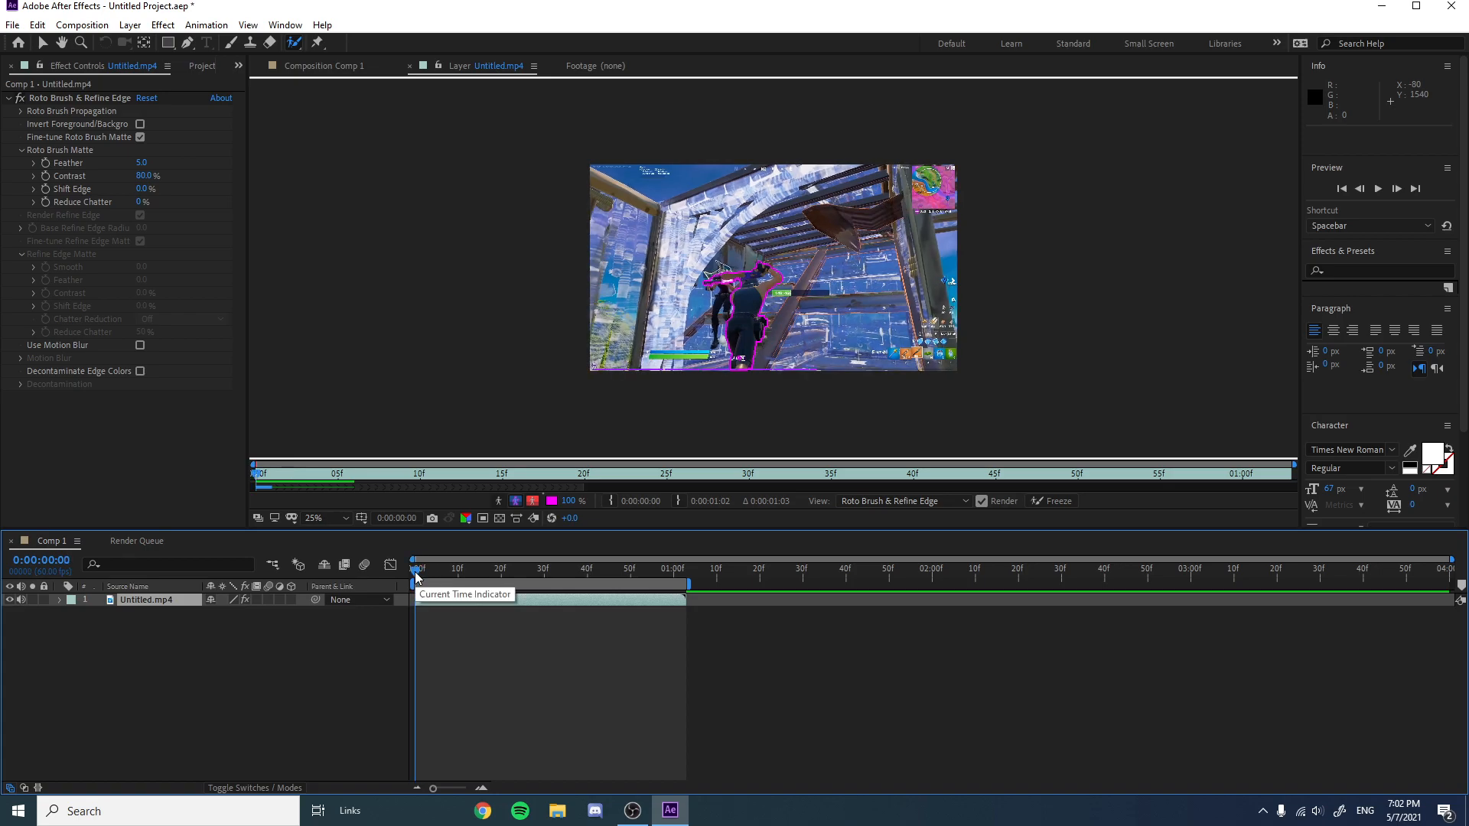
drag(416, 576, 419, 576)
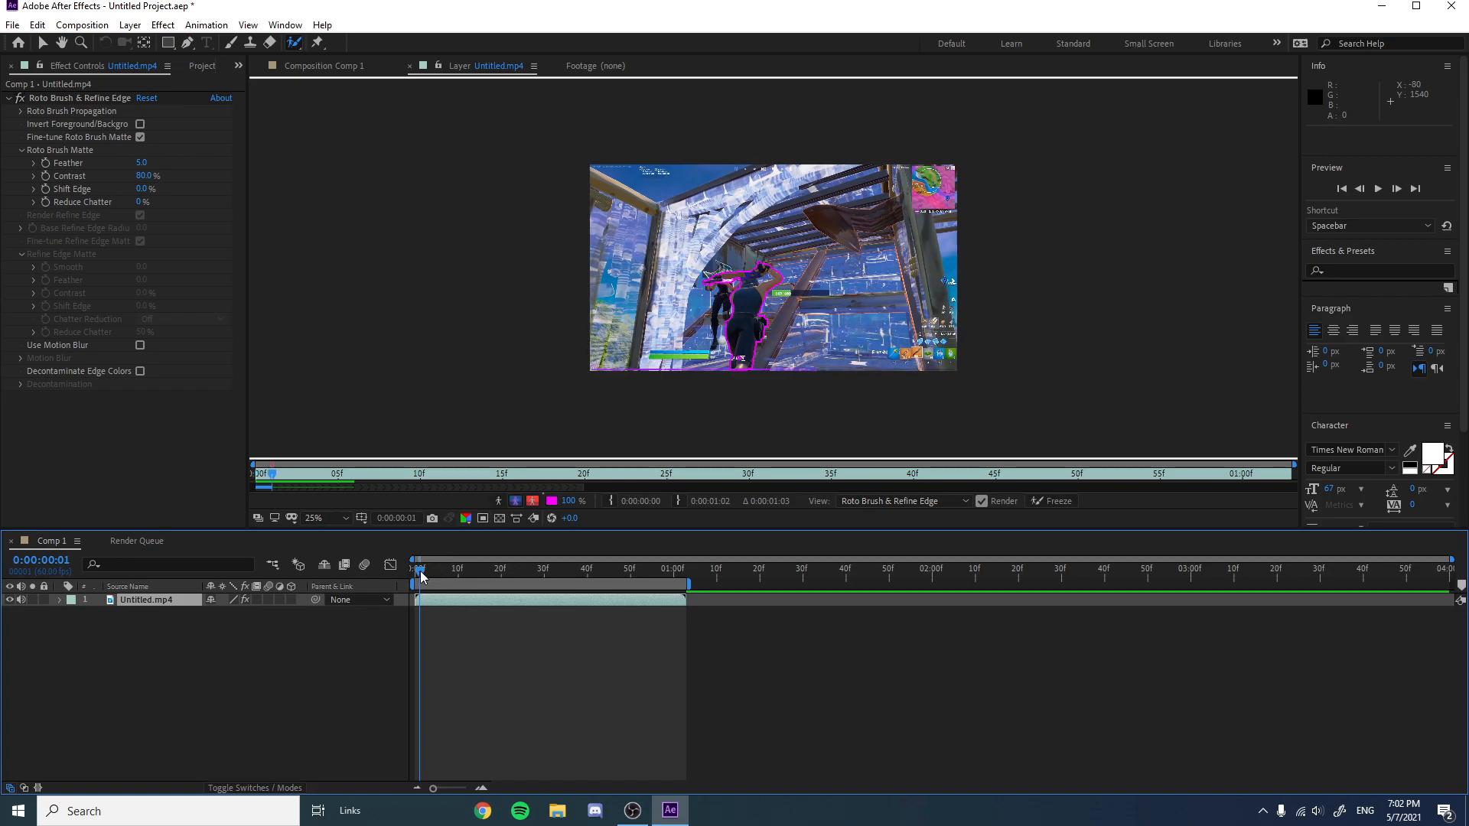
drag(422, 575, 426, 573)
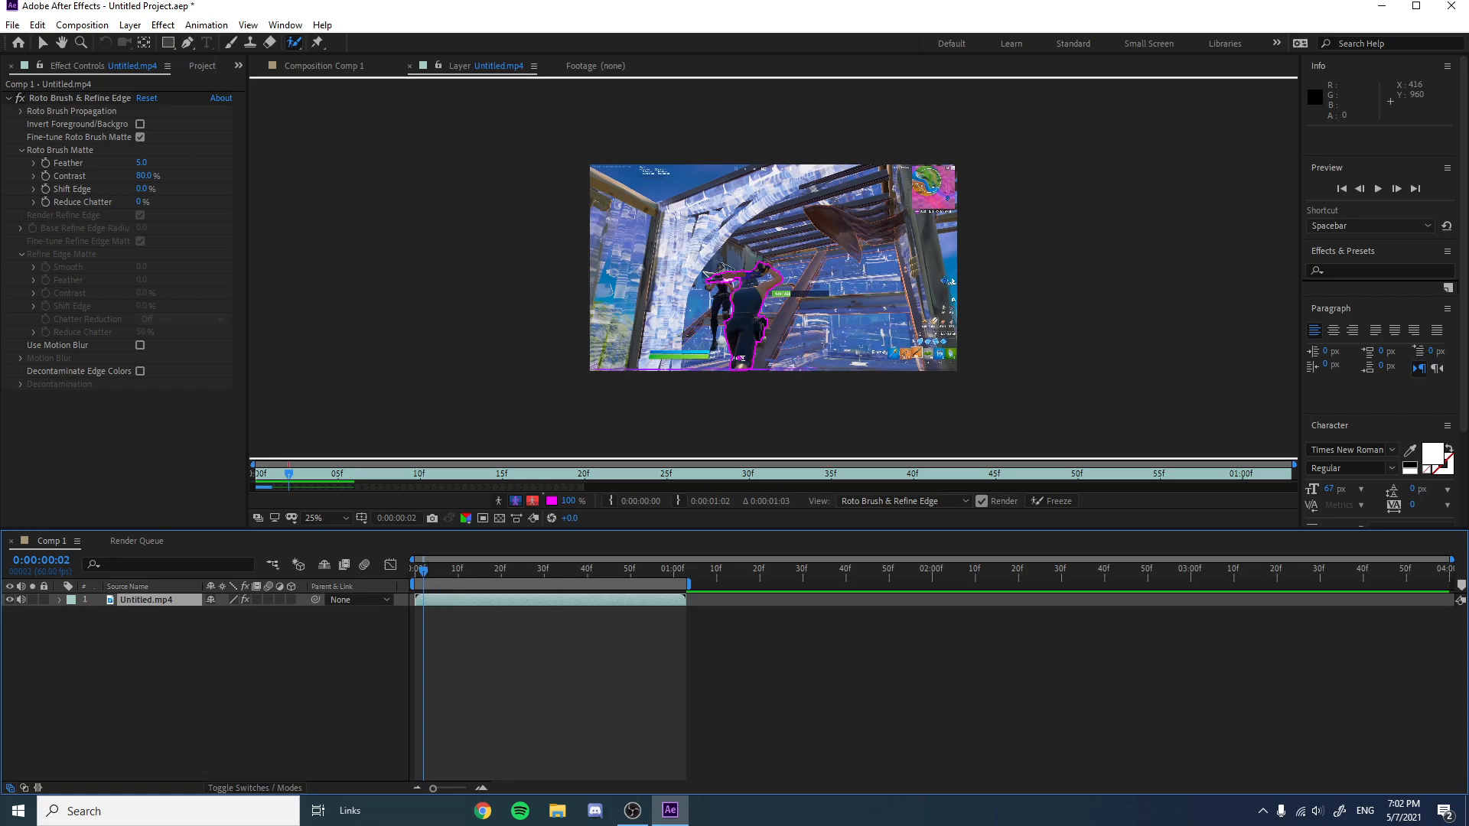
scroll(670, 348, up, 1)
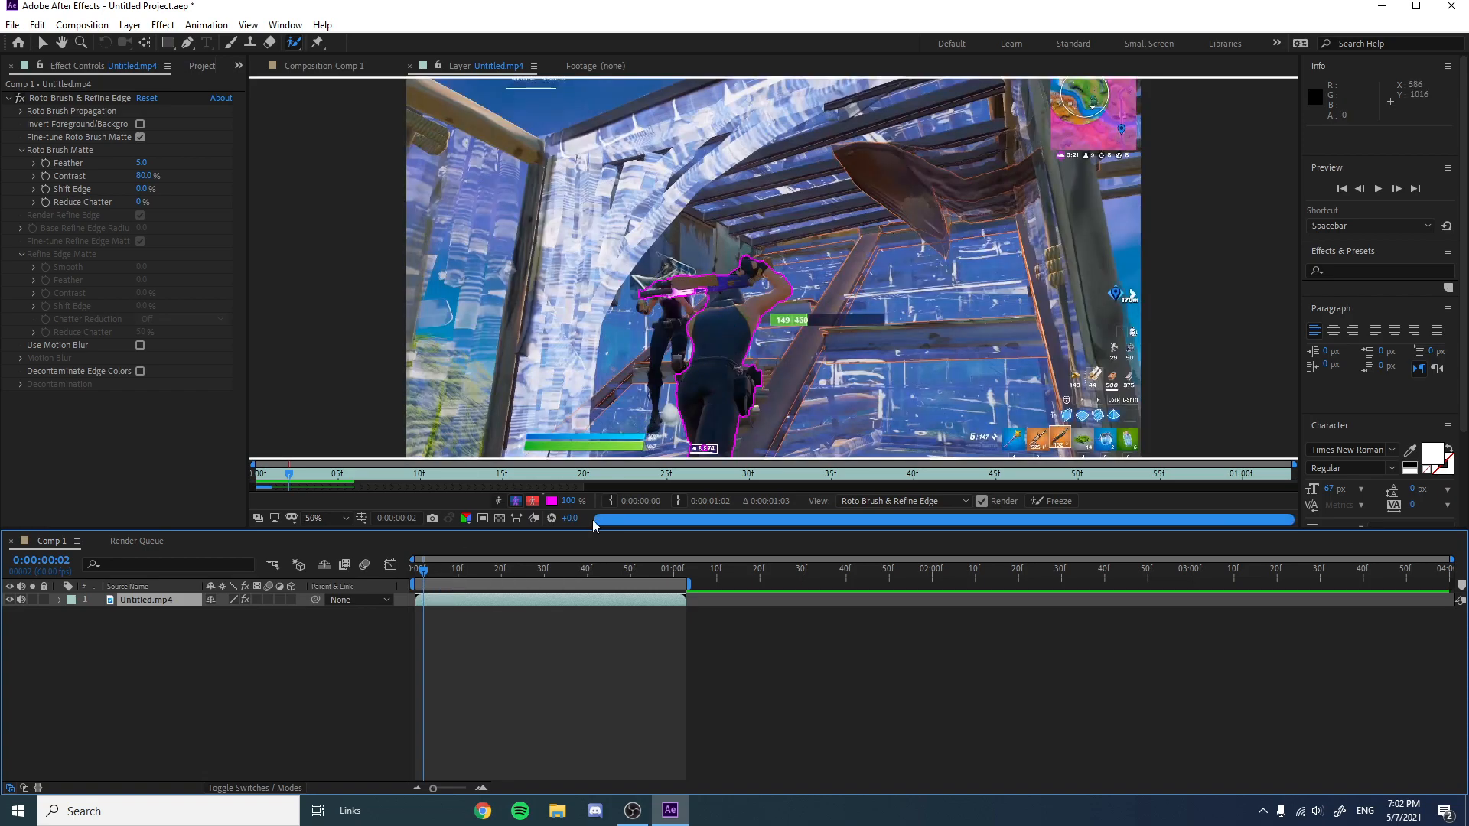
drag(423, 574, 428, 575)
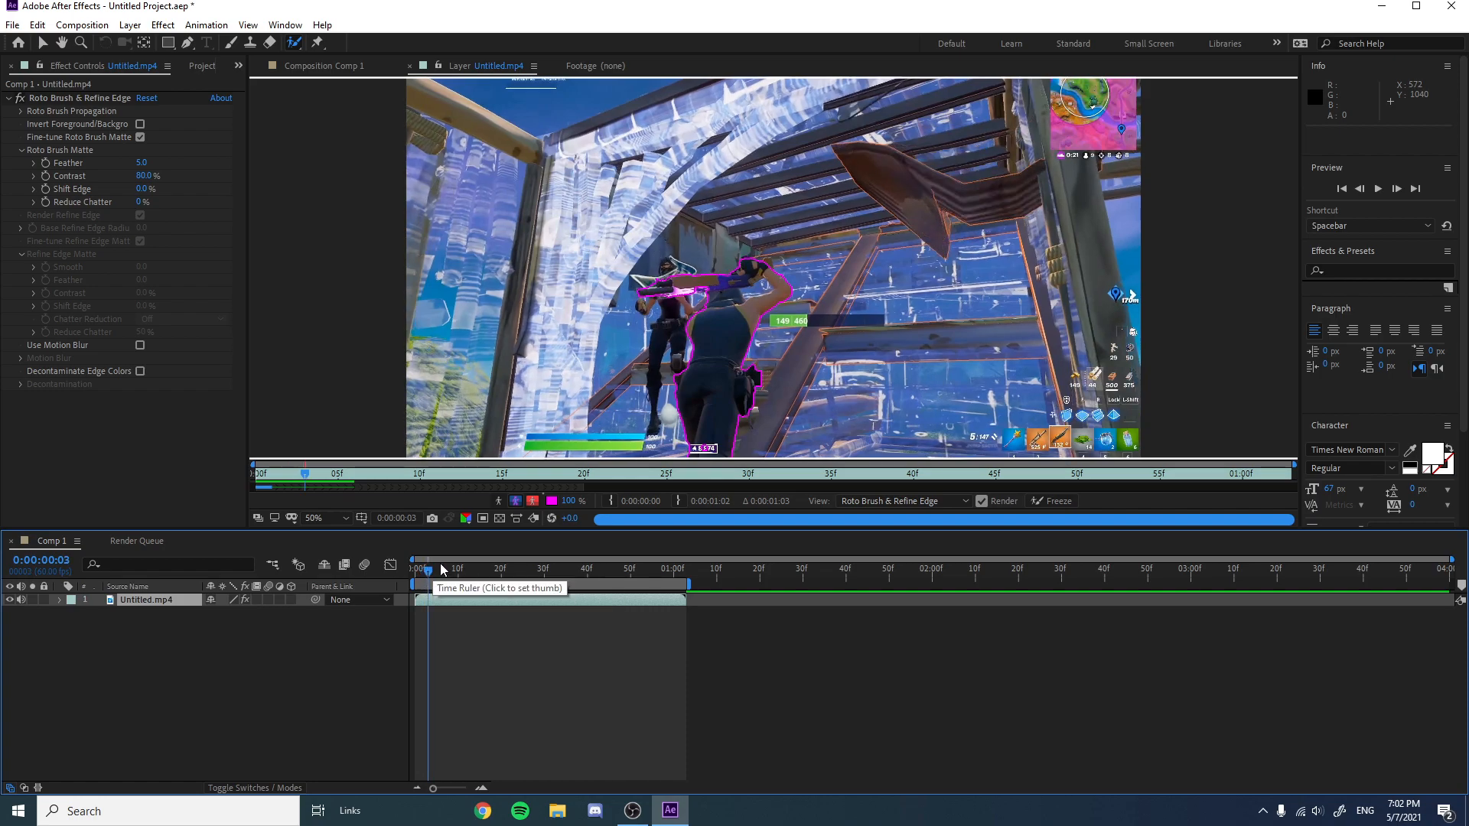
drag(426, 574, 433, 576)
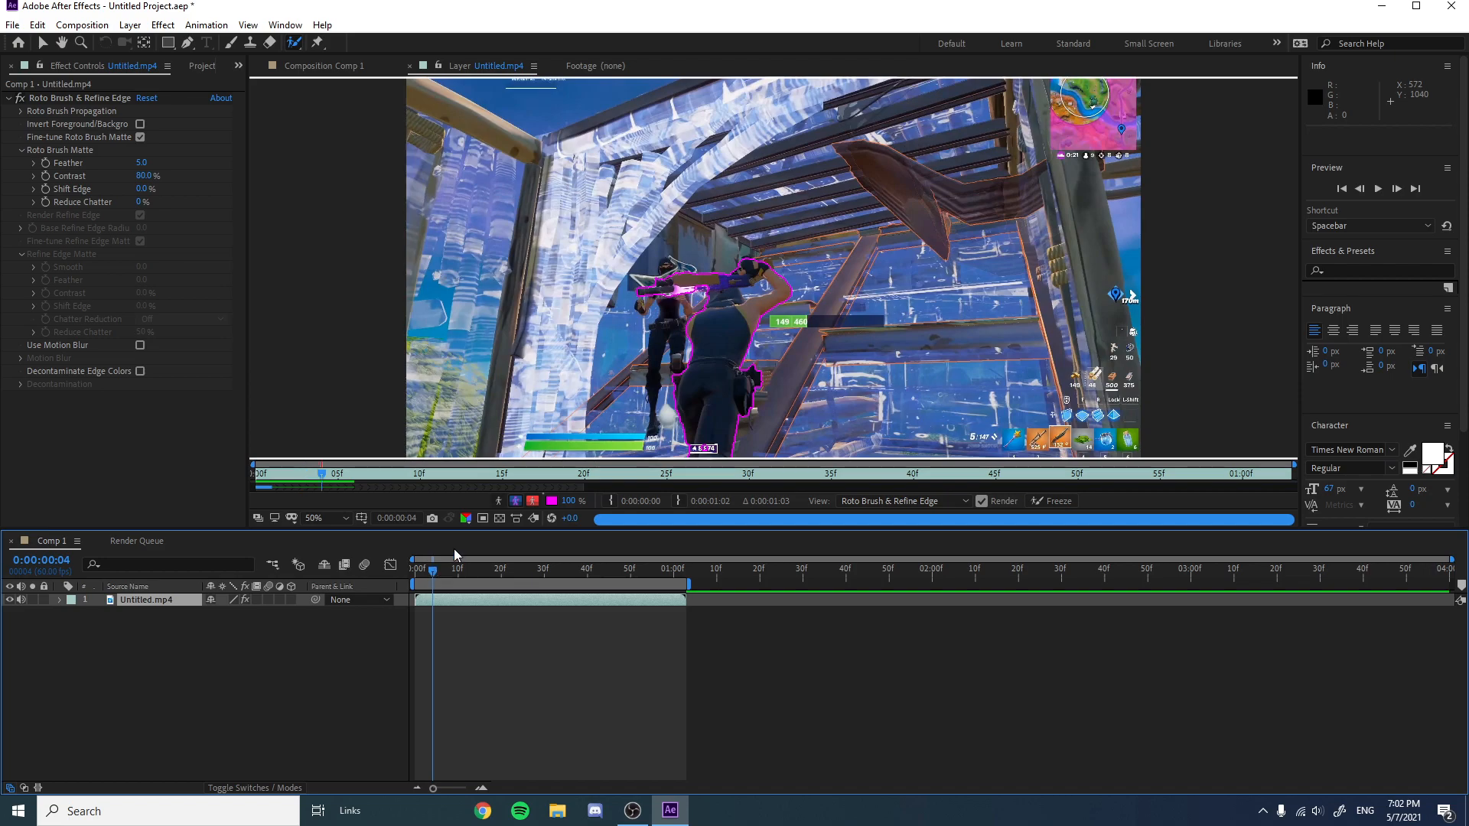
On frame 5, paint Roto Brush strokes along the player's raised arm and weapon to extend the selection.
key(comma)
key(period)
key(comma)
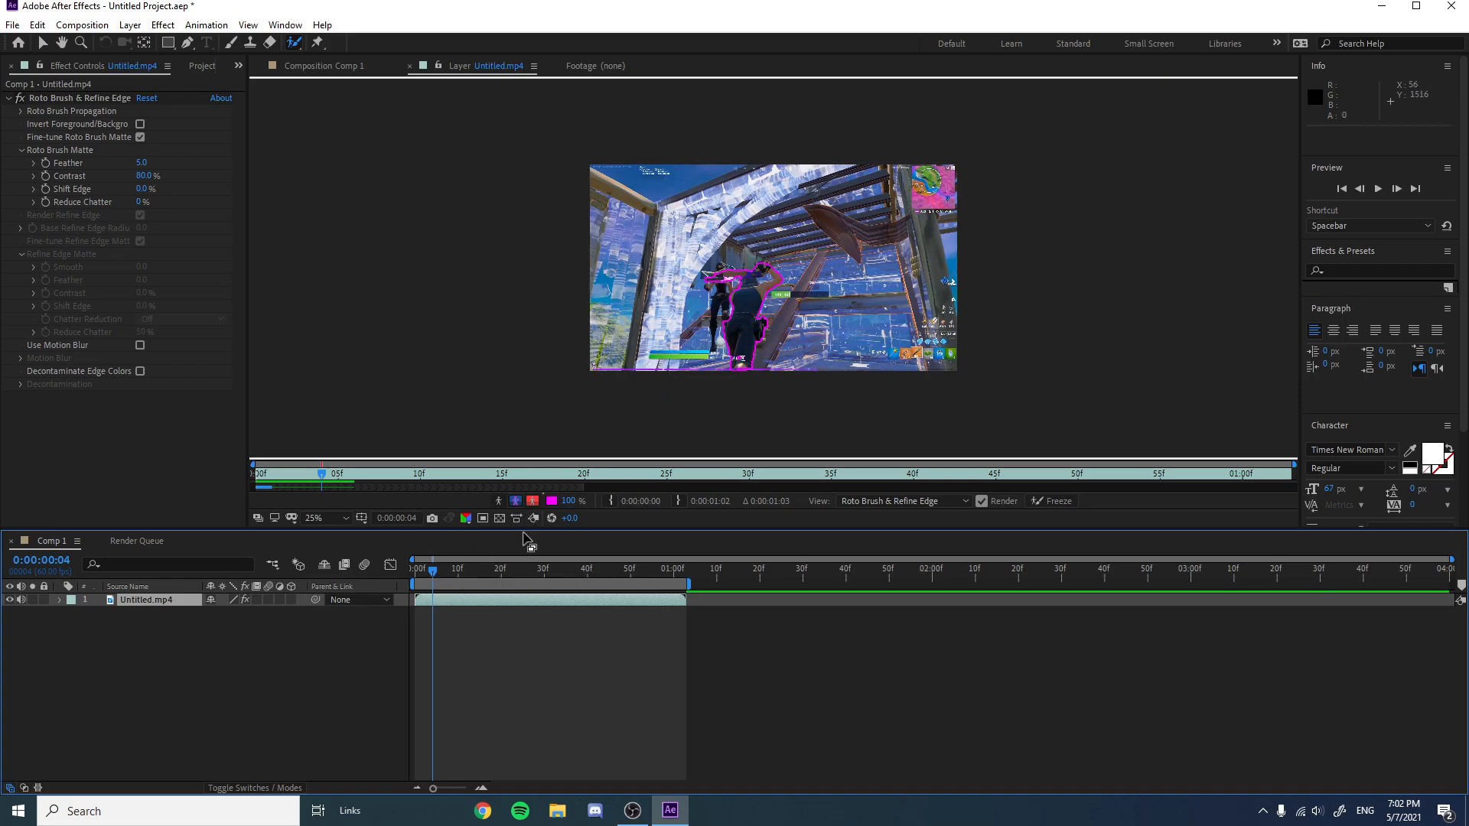
click(436, 573)
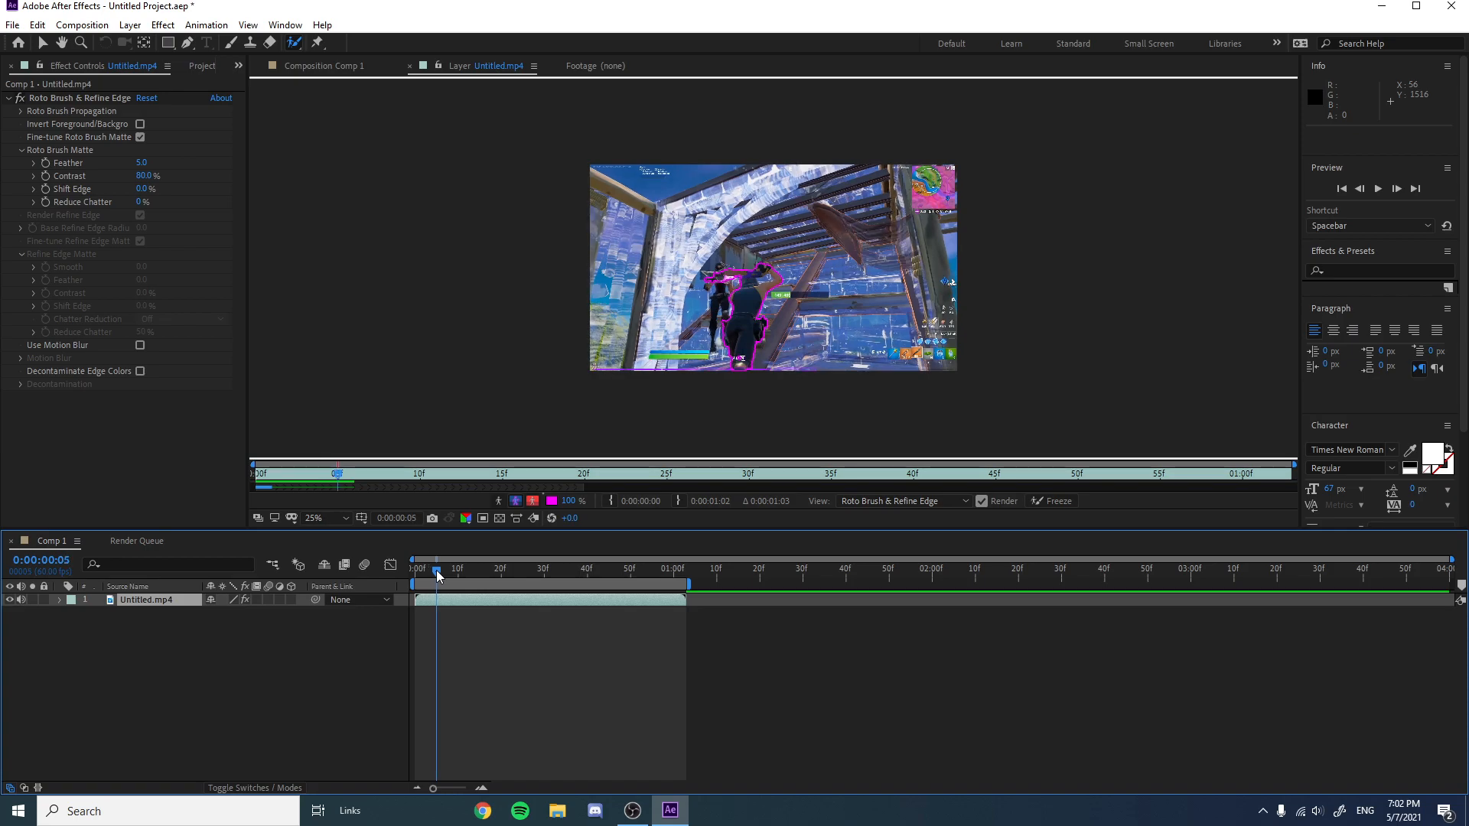
key(period)
key(period)
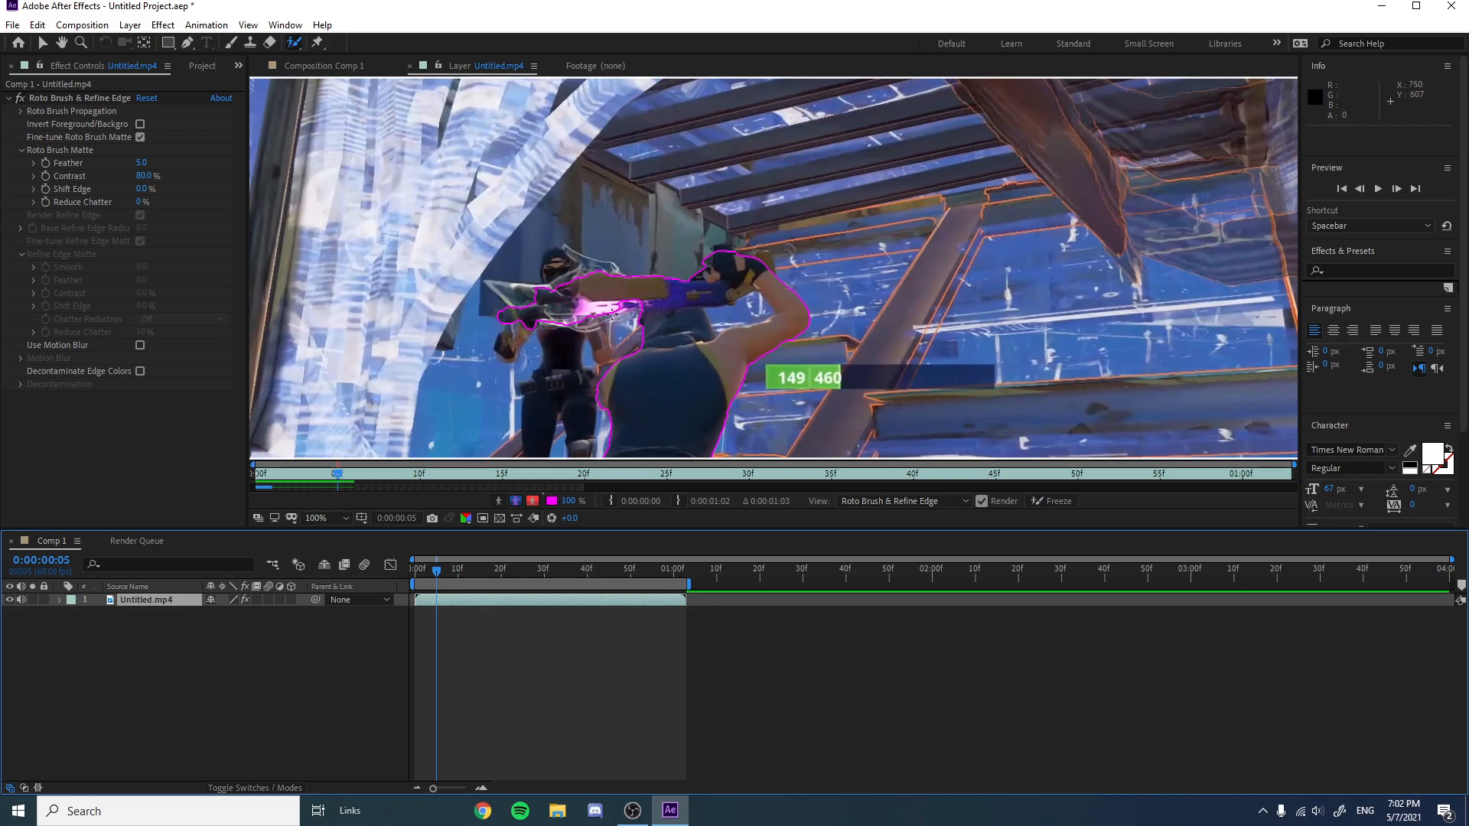
key(comma)
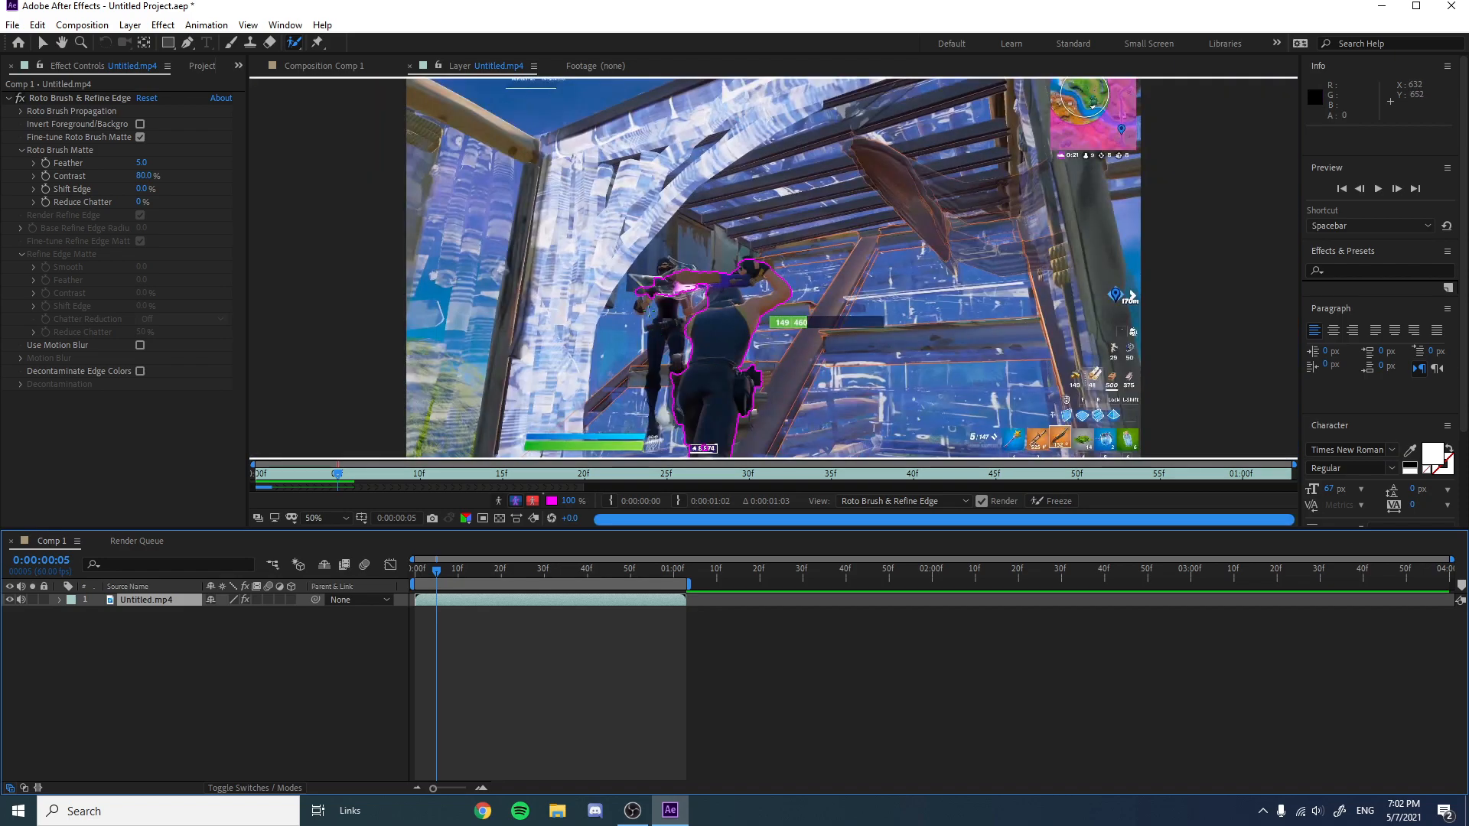
key(period)
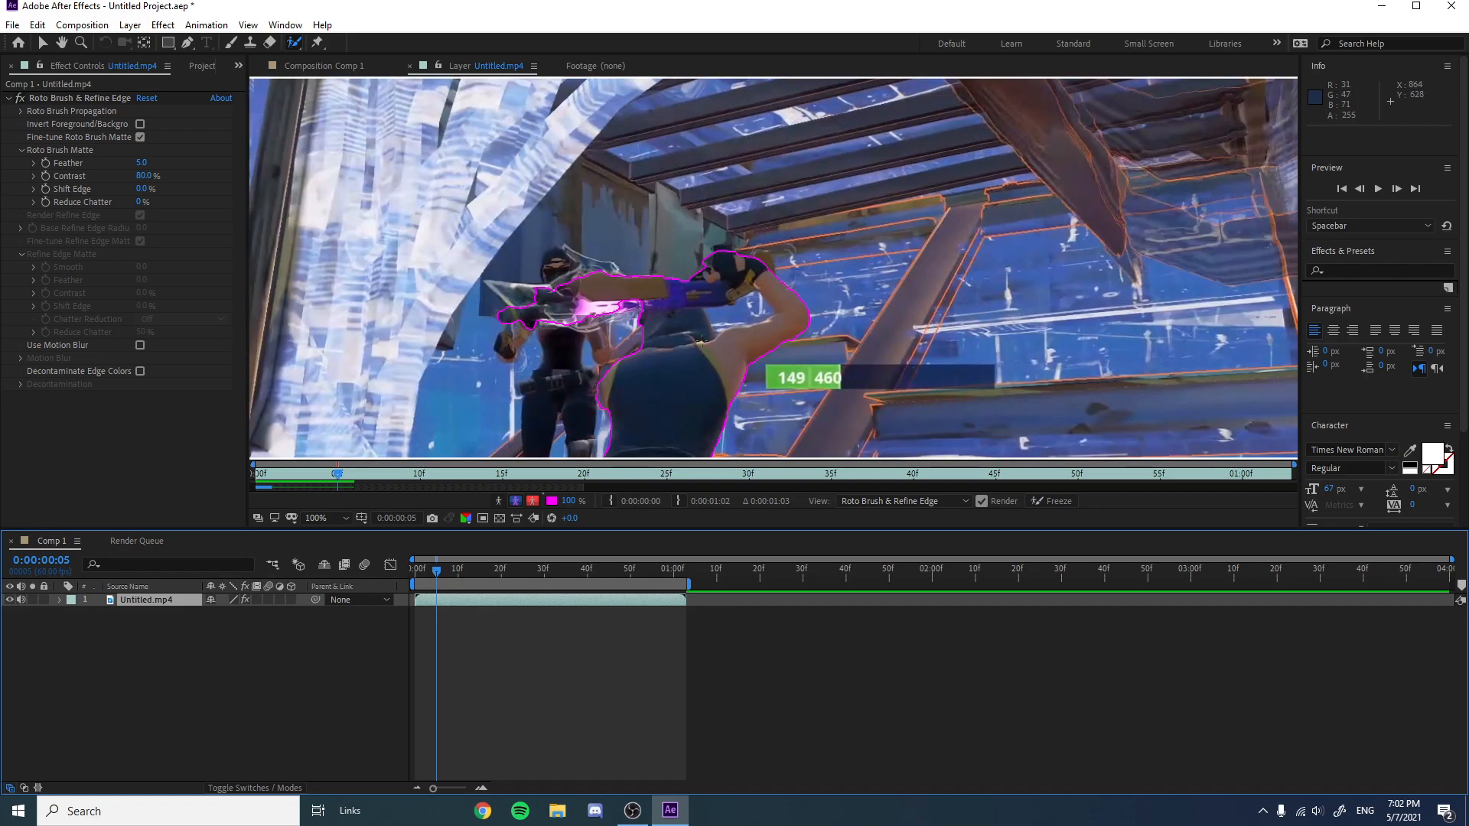
key(comma)
key(period)
click(603, 316)
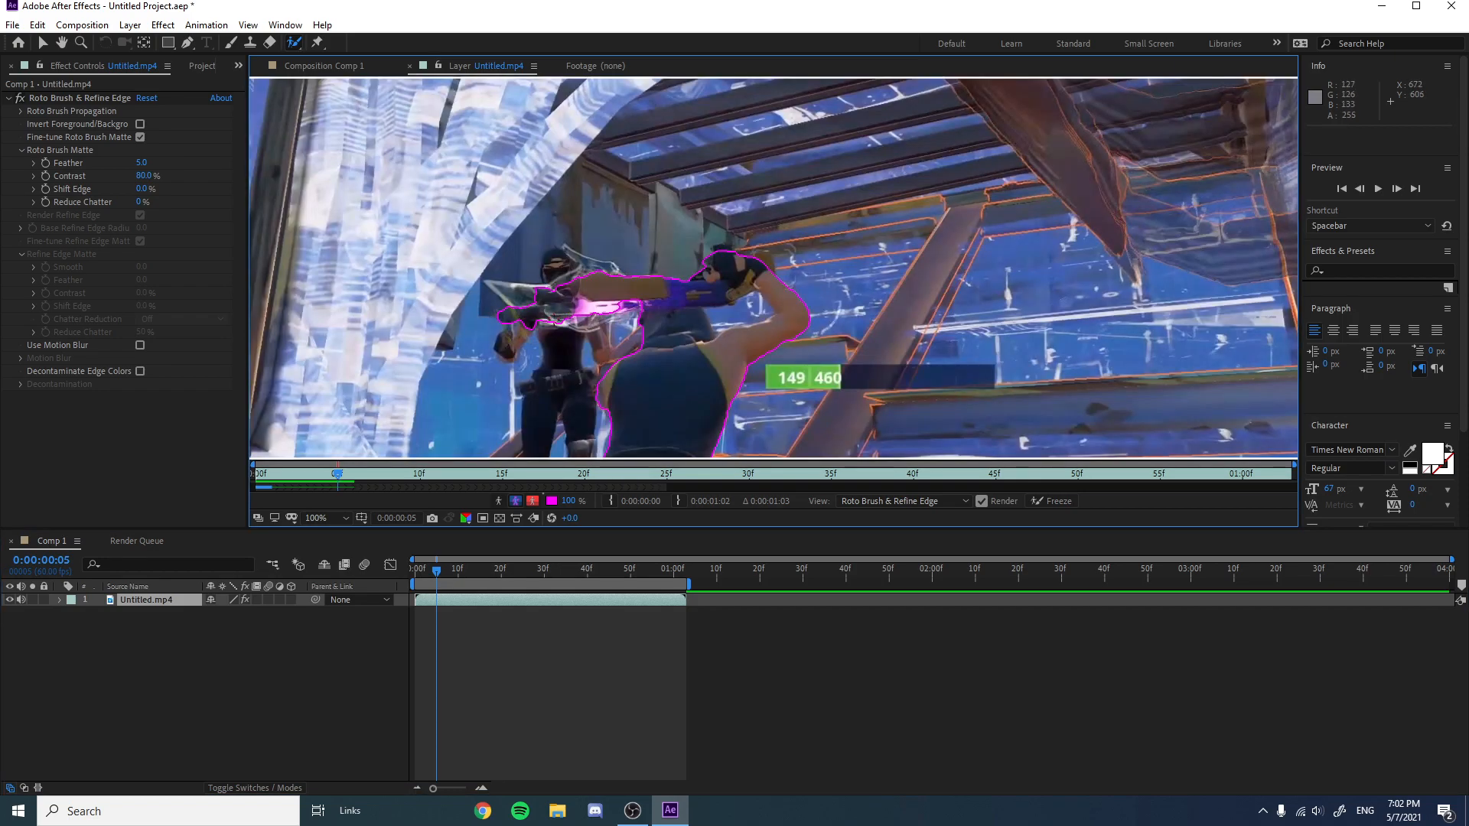
drag(572, 322, 604, 320)
drag(616, 307, 695, 304)
click(690, 304)
scroll(689, 304, down, 1)
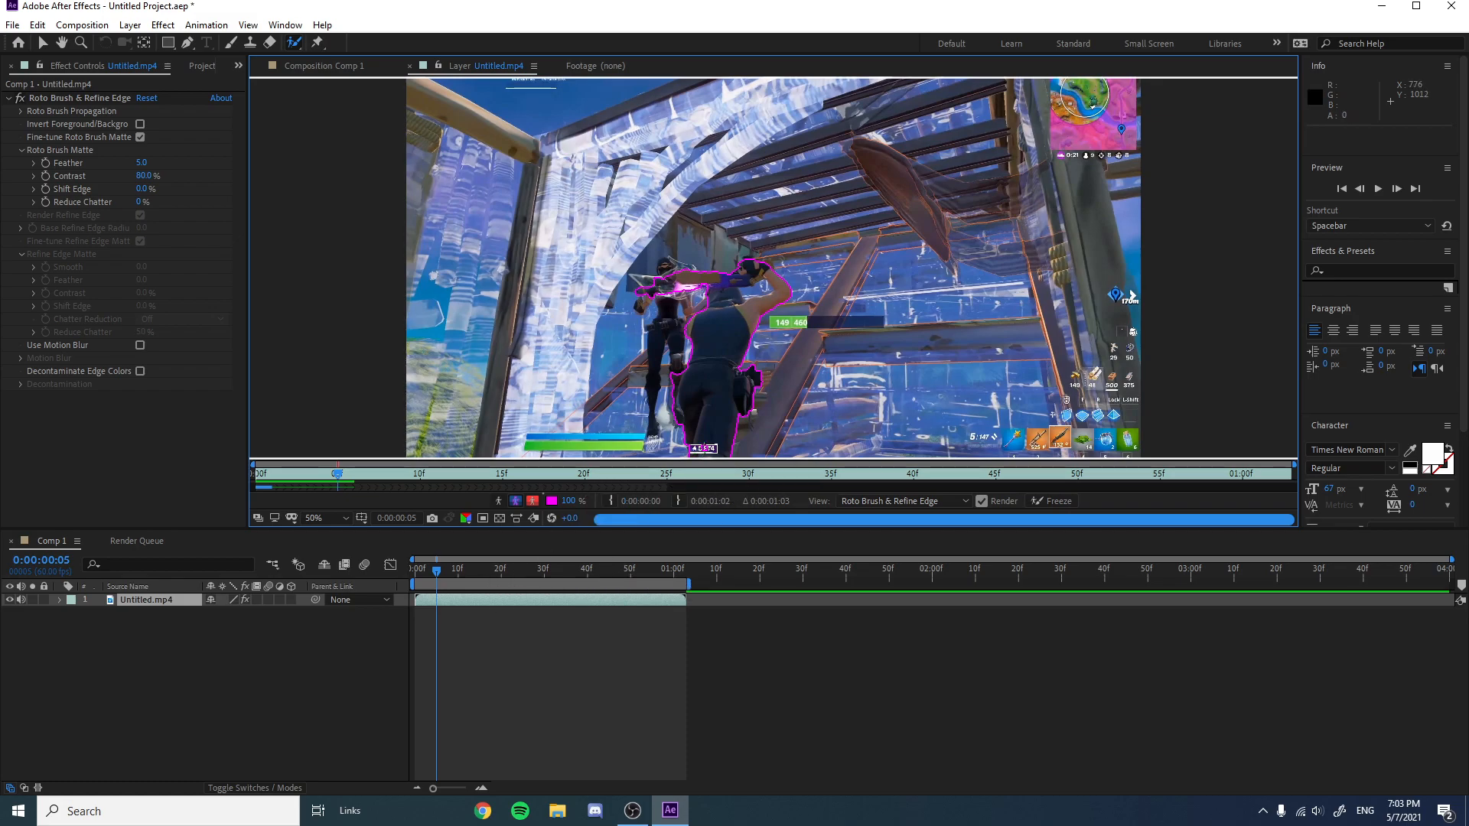
On frame 12, refine the Roto Brush selection with strokes along the weapon and the player's extended arm.
drag(438, 572, 441, 575)
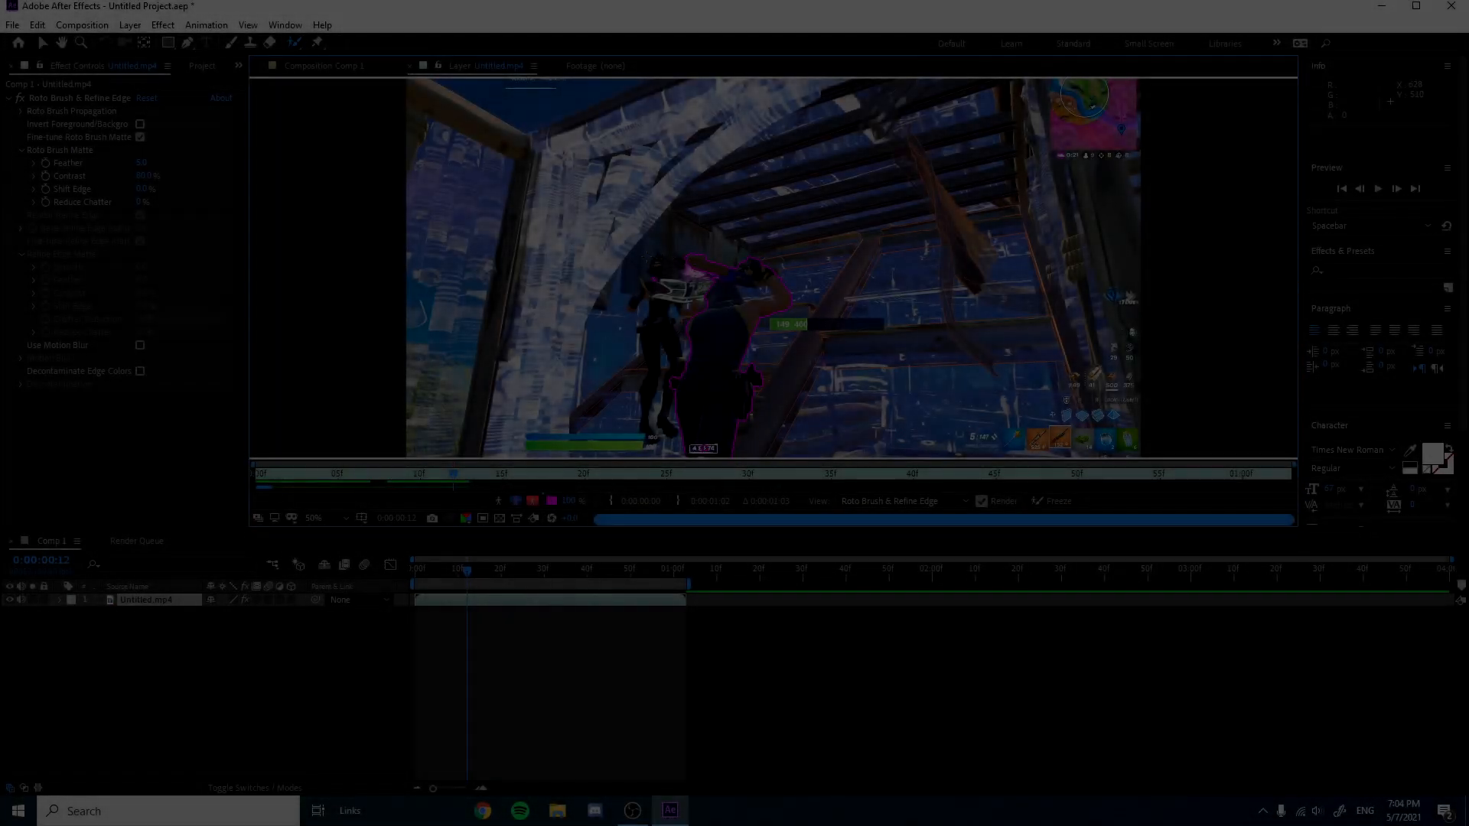
scroll(630, 257, up, 1)
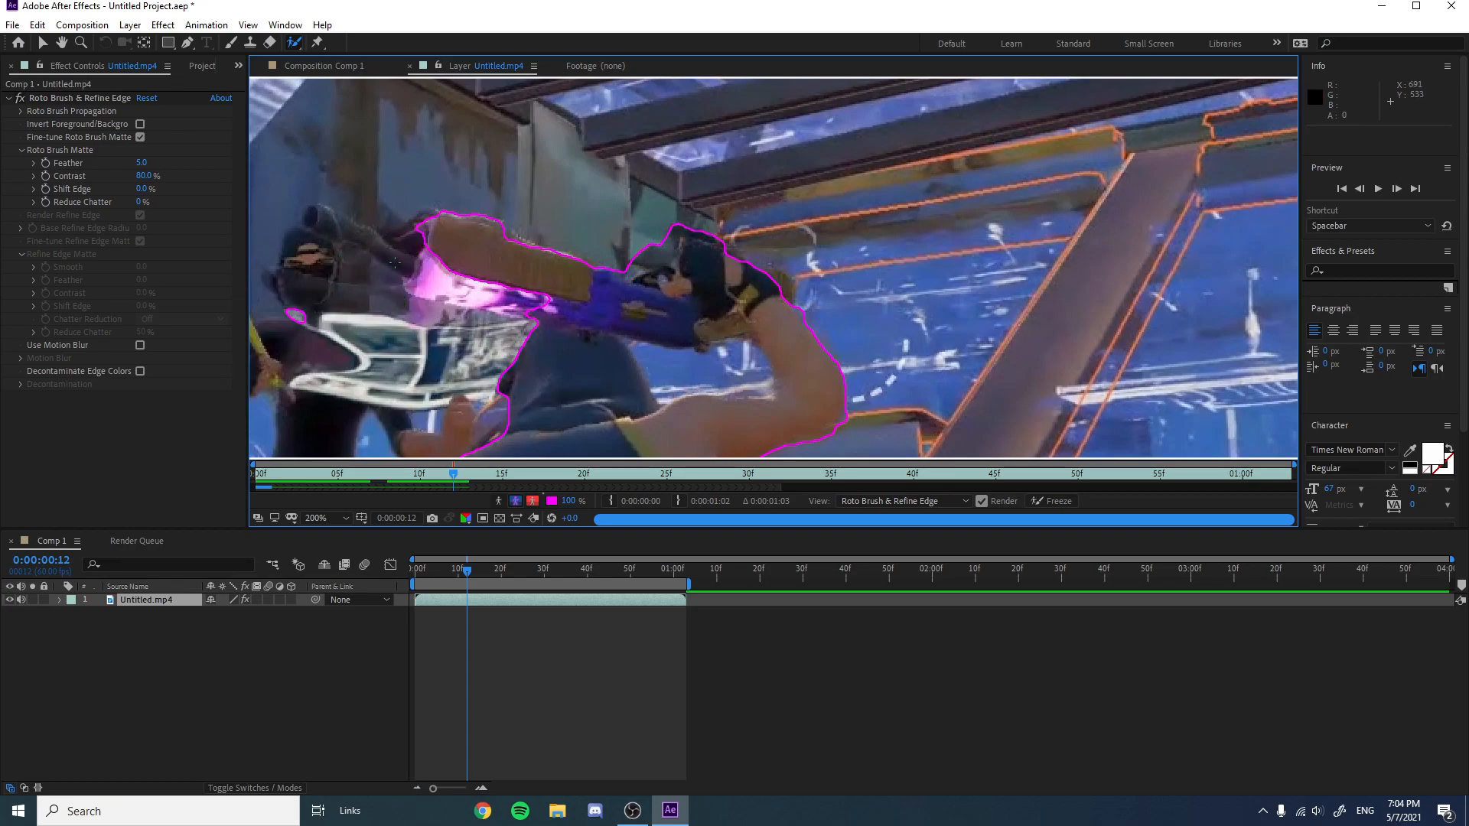
drag(544, 305, 457, 288)
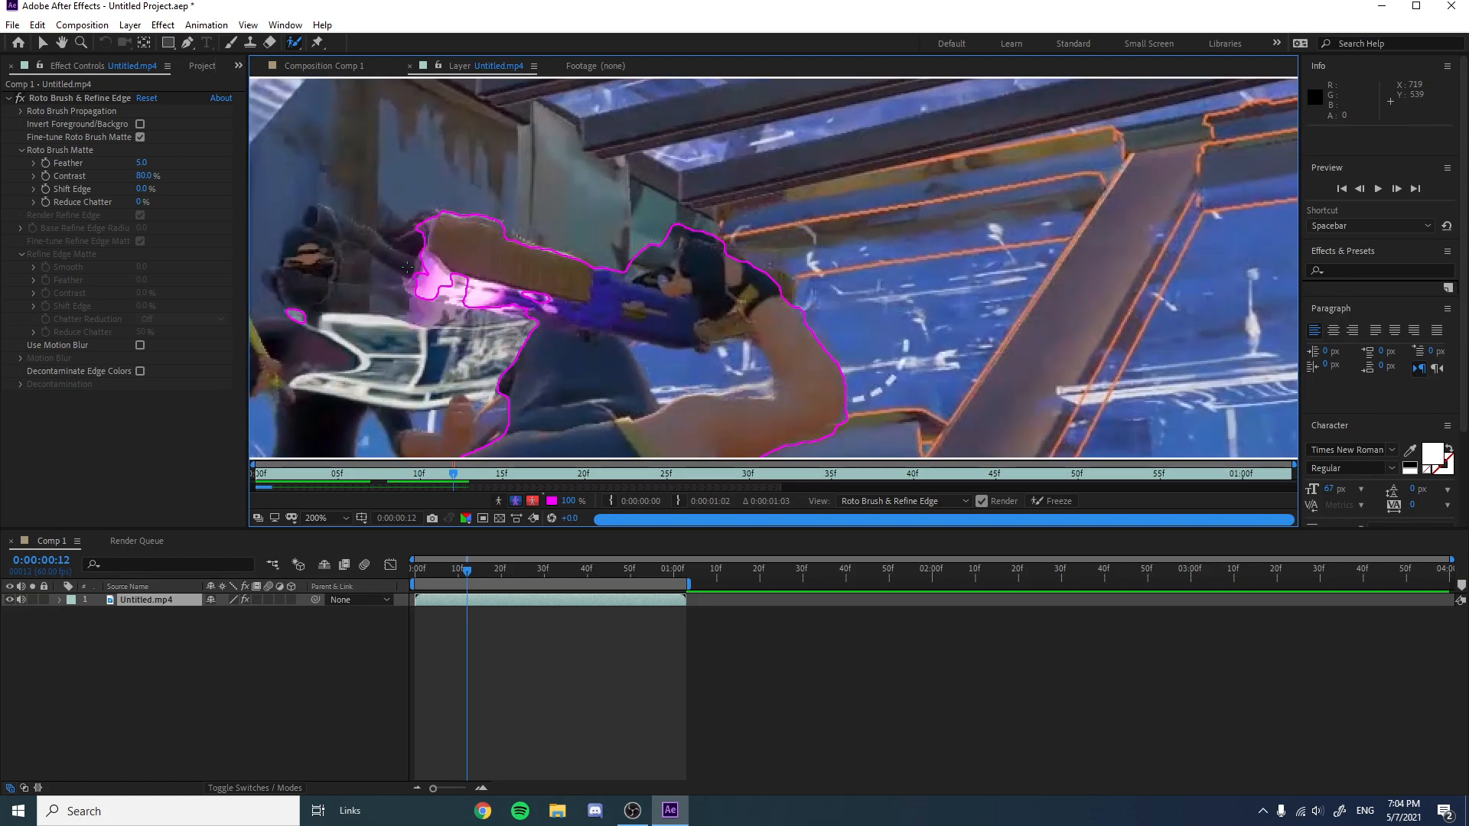
drag(444, 289, 450, 292)
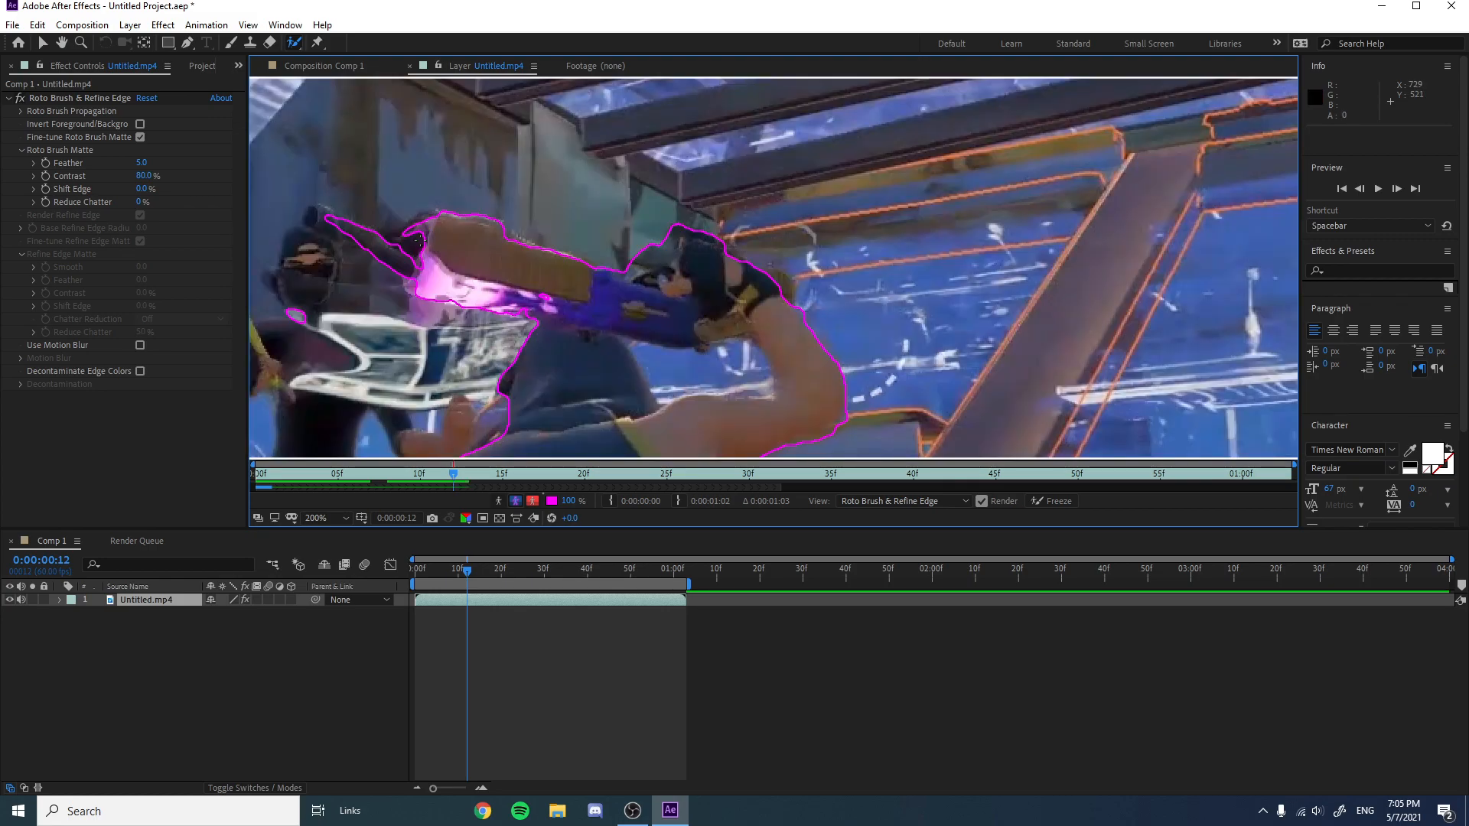
drag(417, 241, 396, 235)
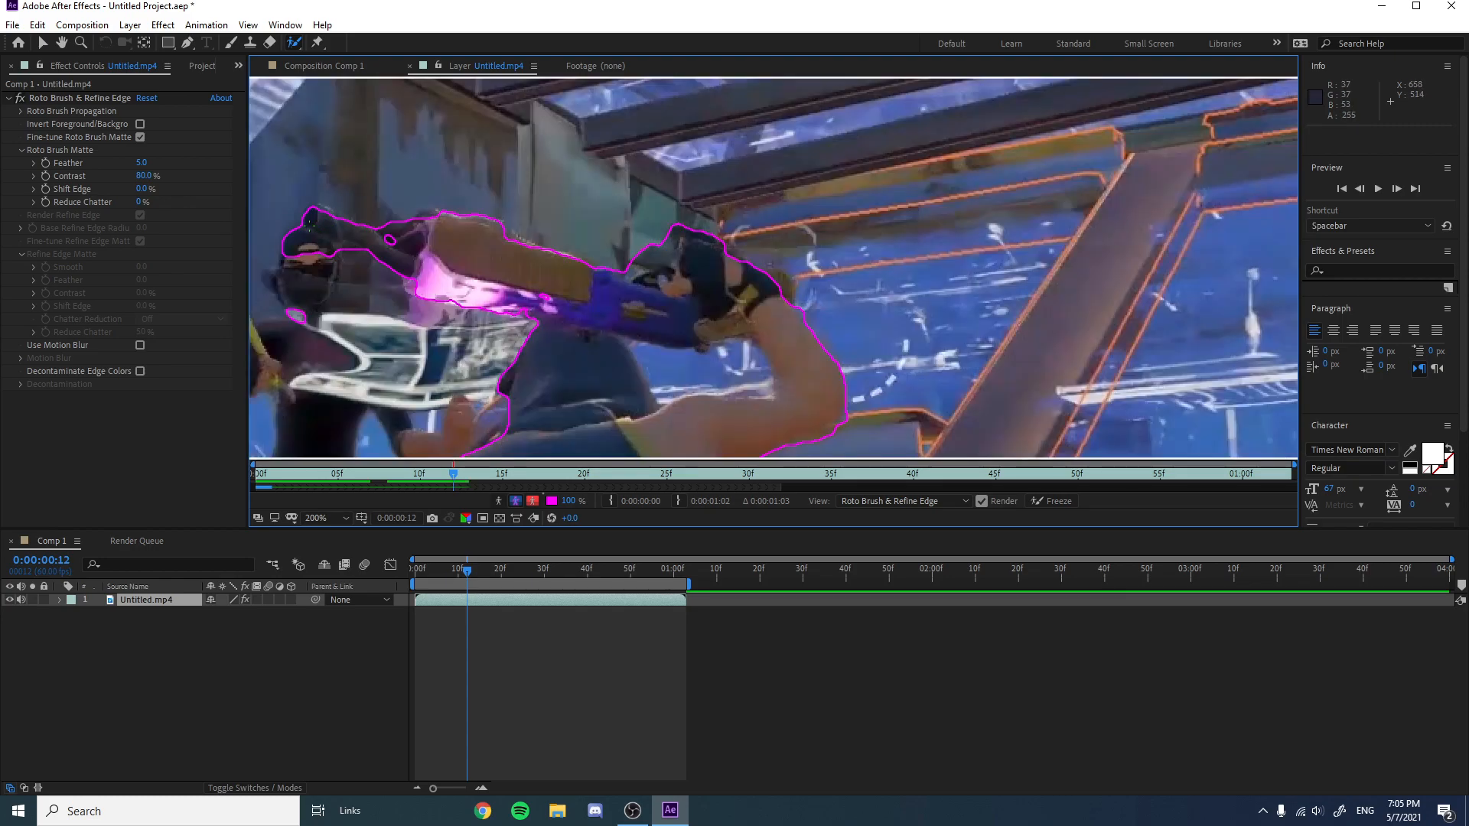
key(super)
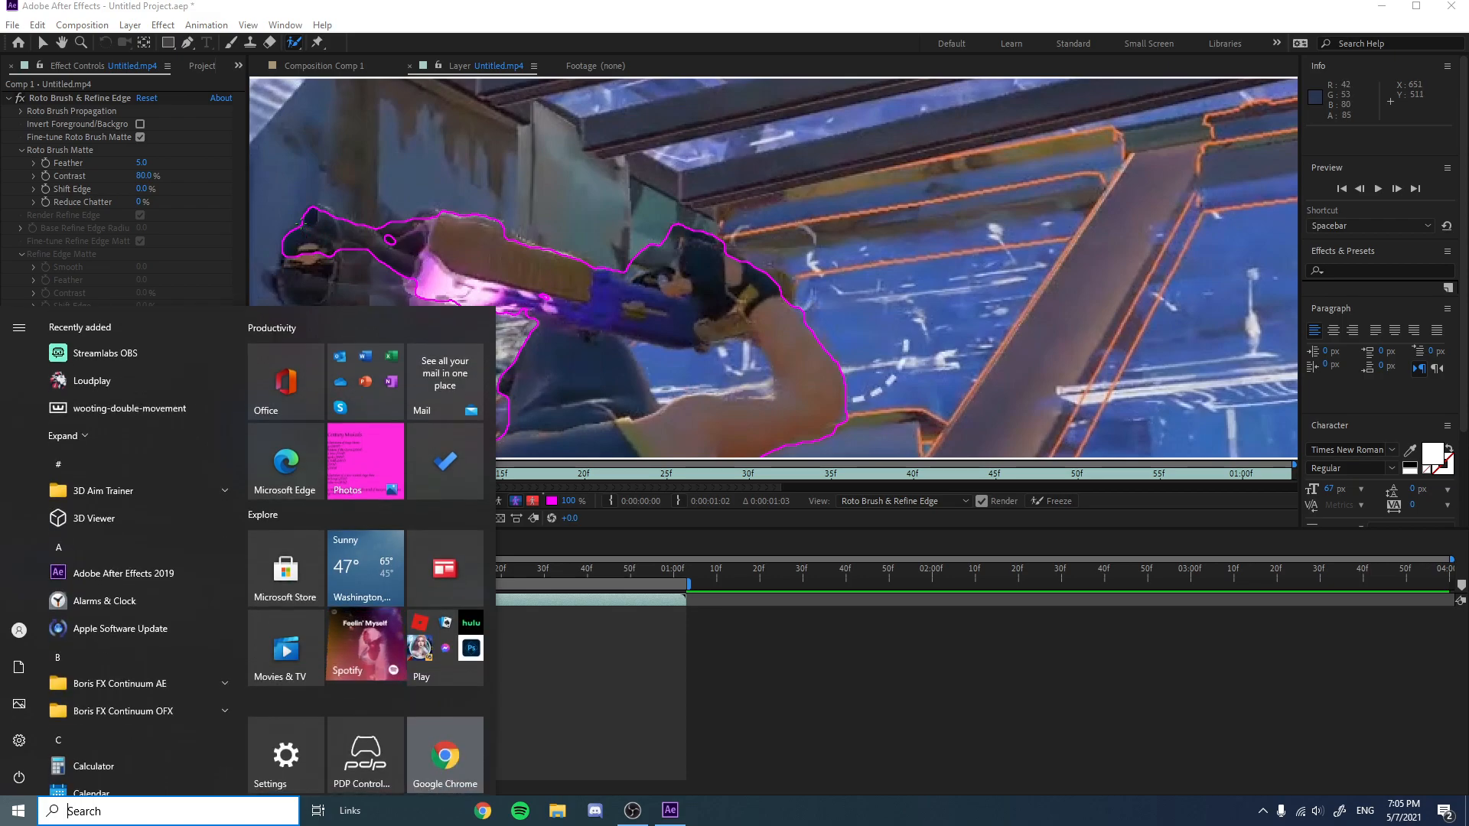
key(super)
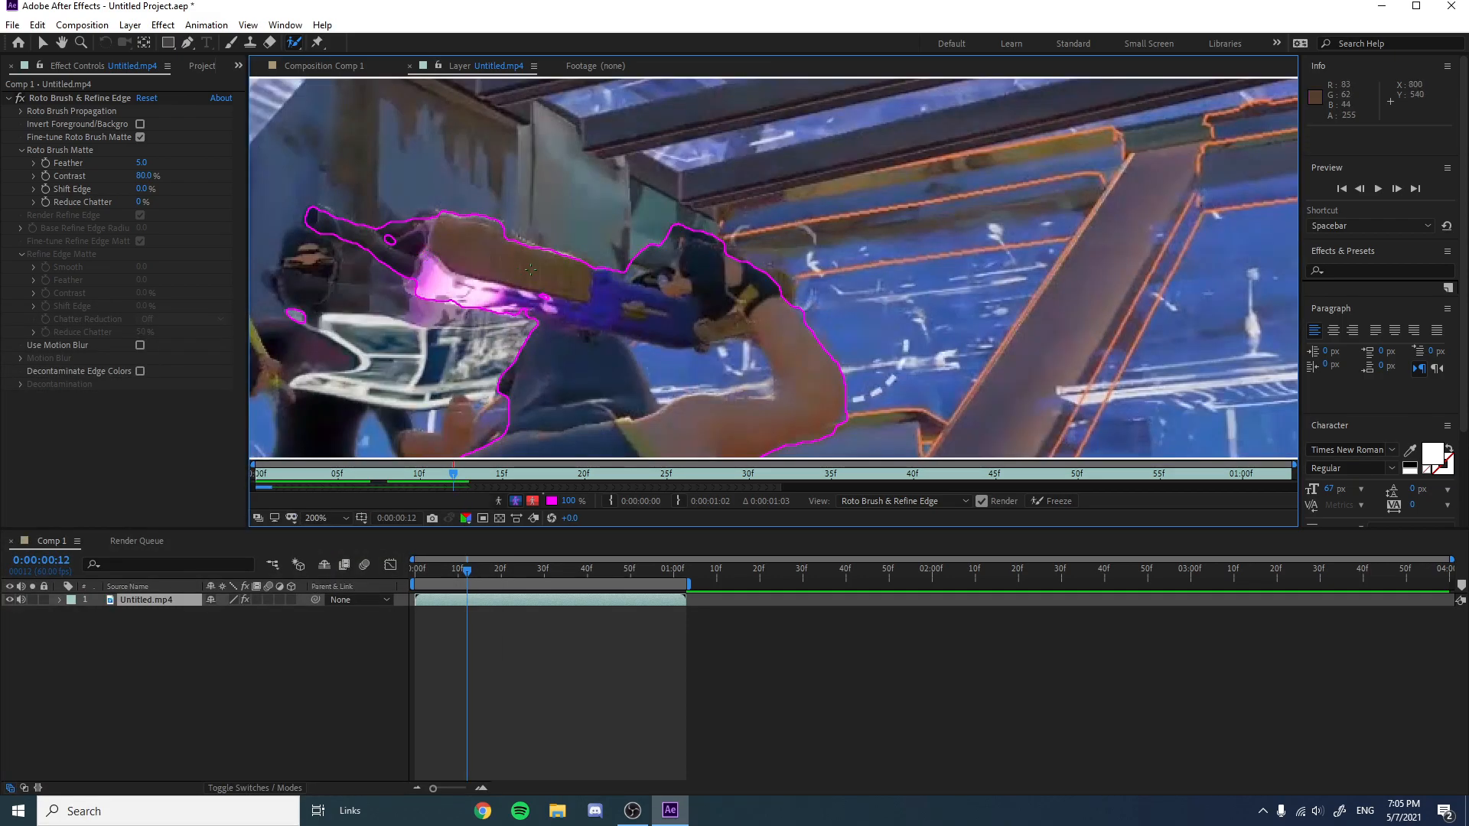
drag(408, 243, 414, 245)
Preview the rotoscoped clip in the layer view and return to the first frame.
key(alt+Tab)
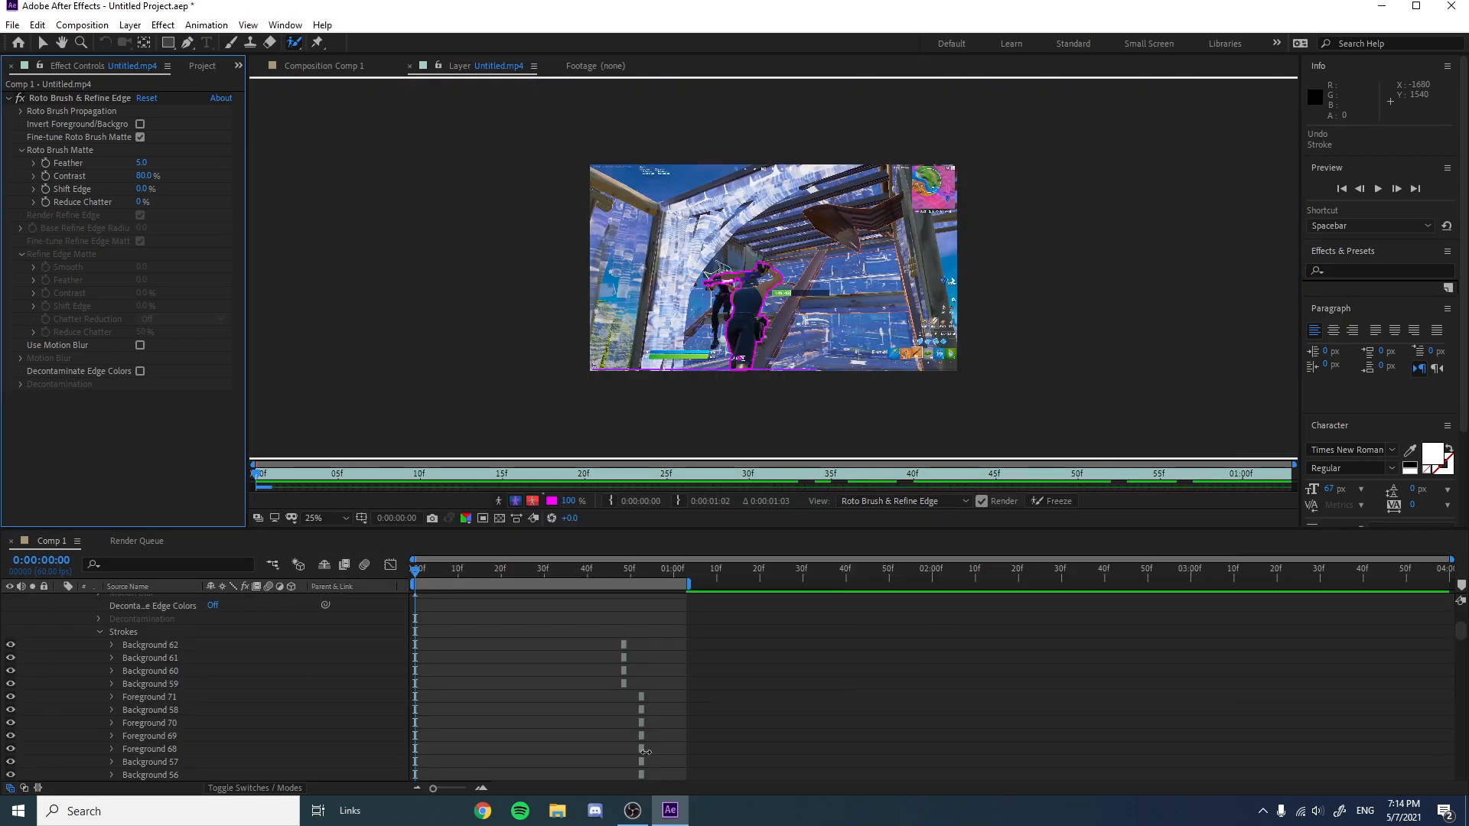
key(space)
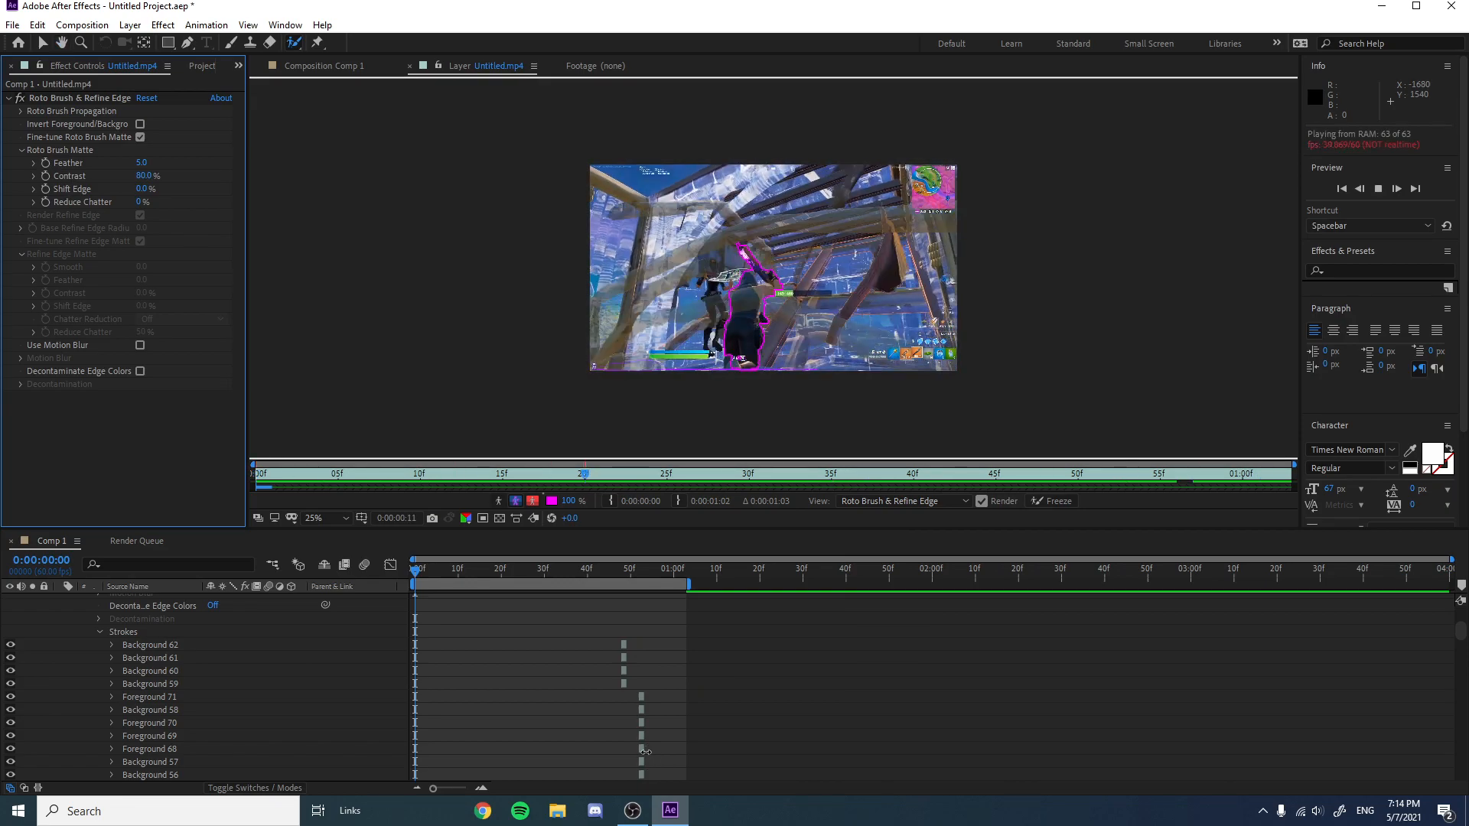
key(space)
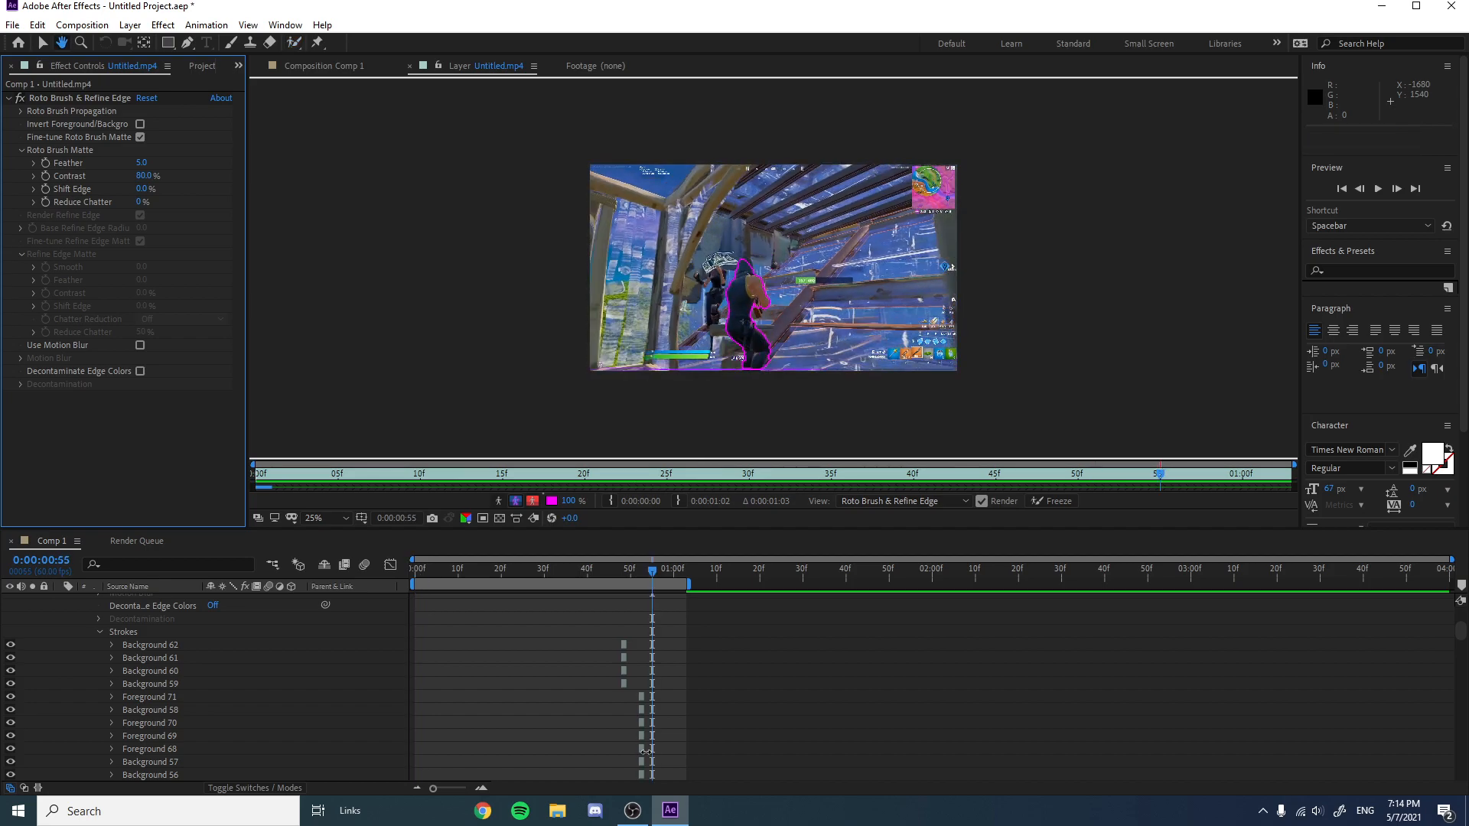
drag(655, 568, 414, 571)
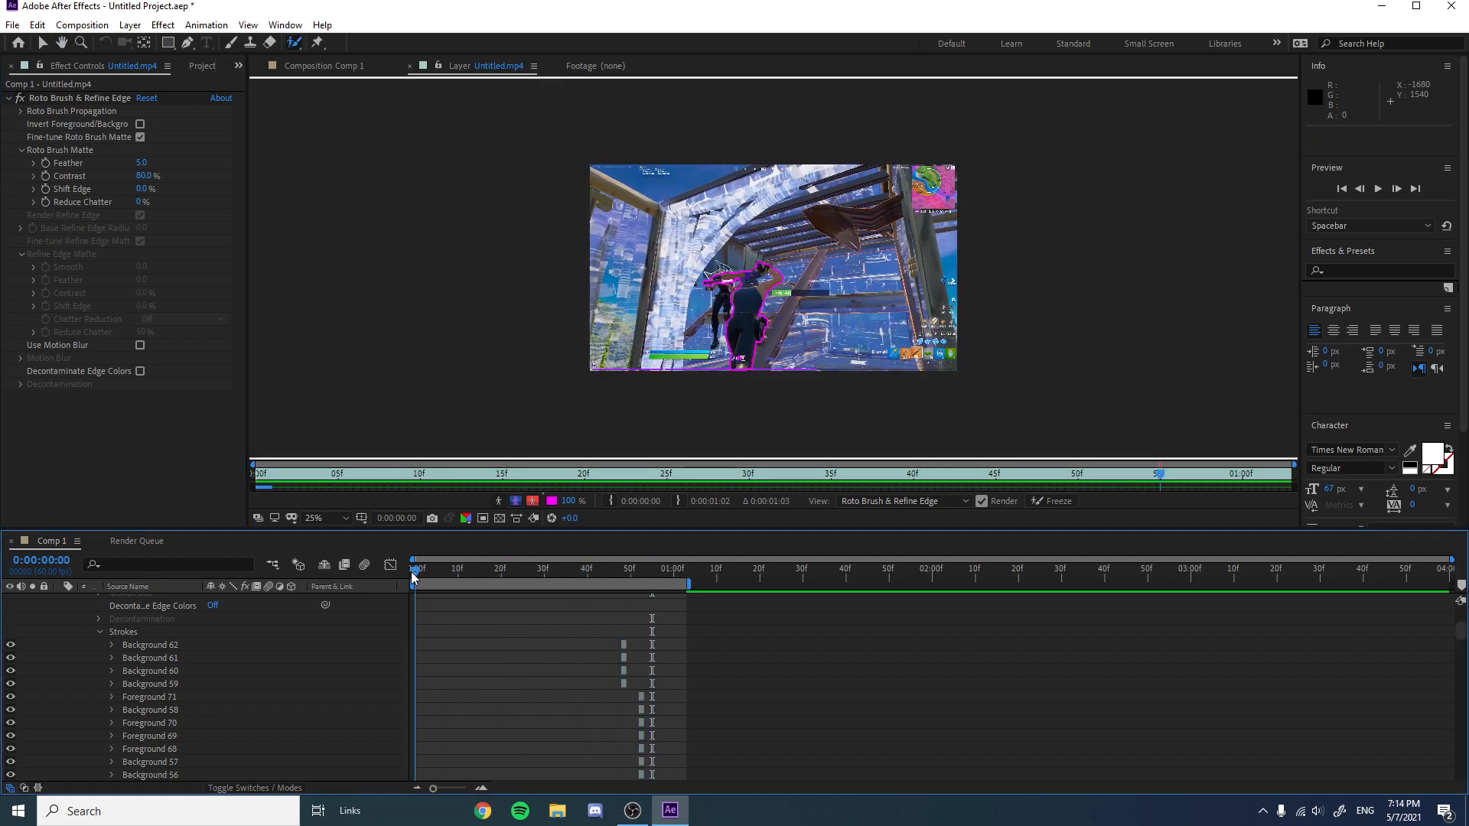
Switch the layer view to show only the isolated player against a black background.
click(534, 499)
click(552, 502)
drag(180, 188, 240, 269)
click(354, 64)
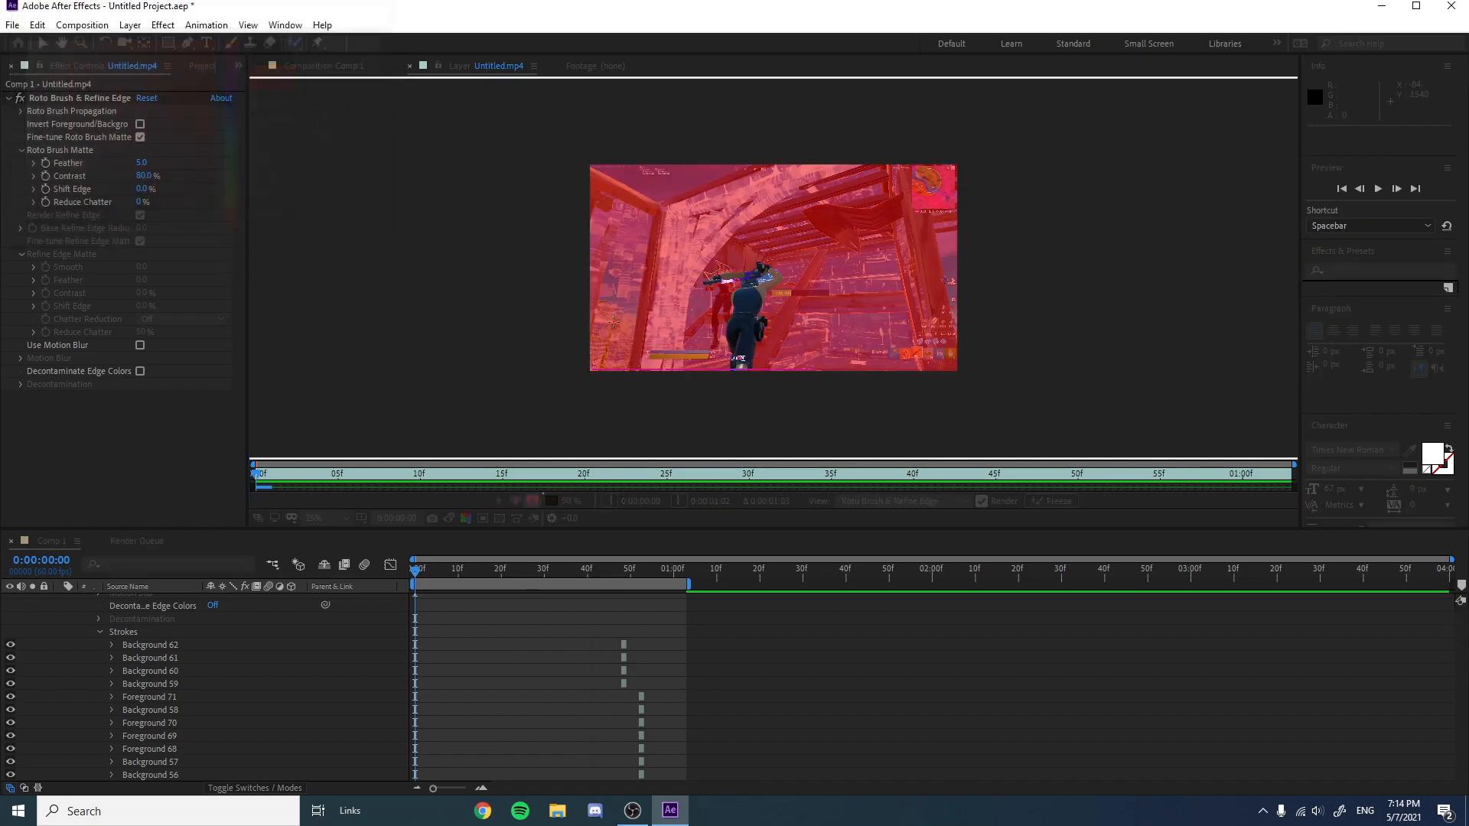
click(533, 501)
drag(566, 509, 566, 481)
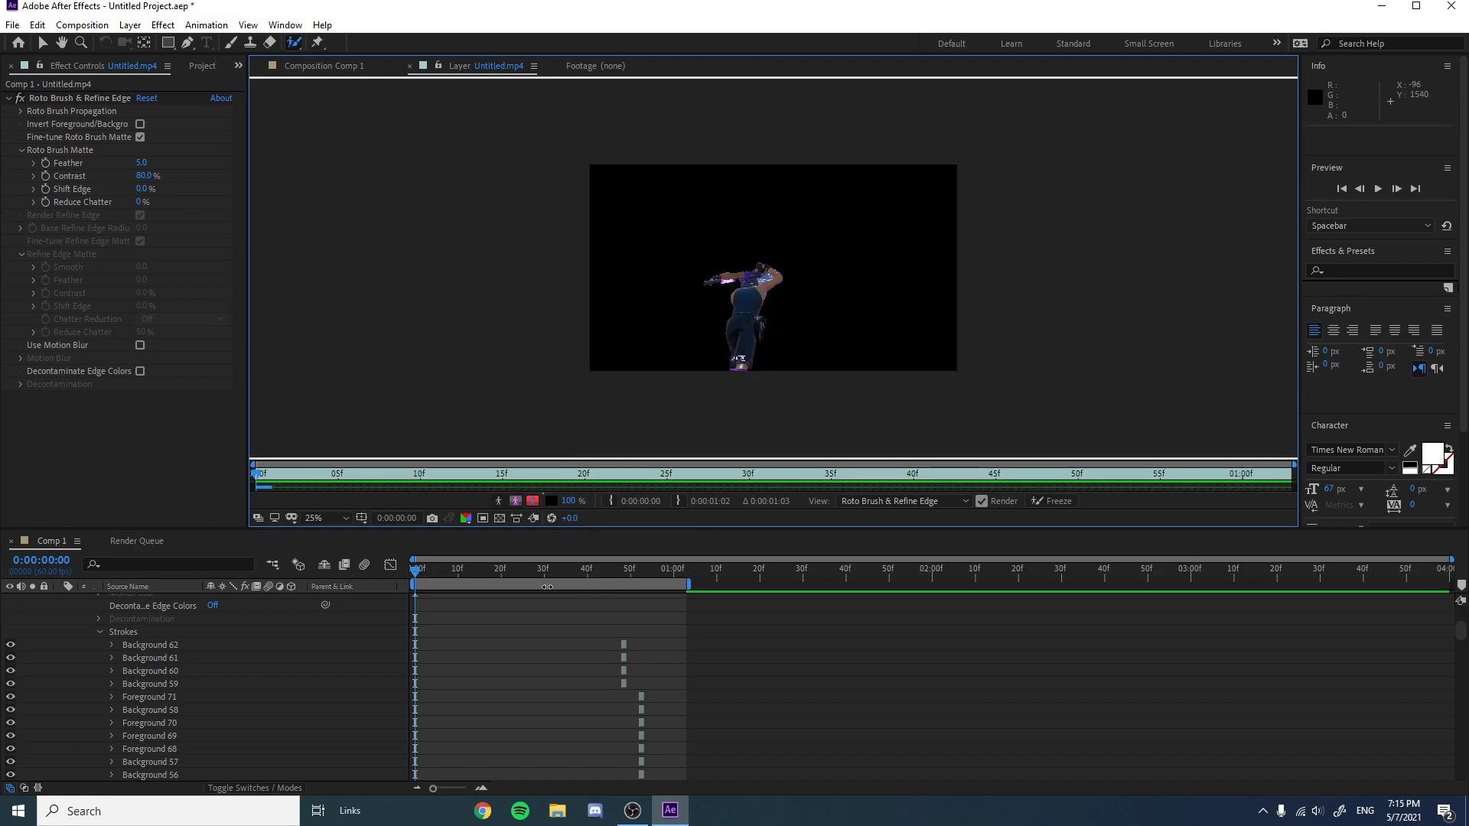
Play back the isolated player preview, dismiss the system notification, and restart playback from the beginning.
key(space)
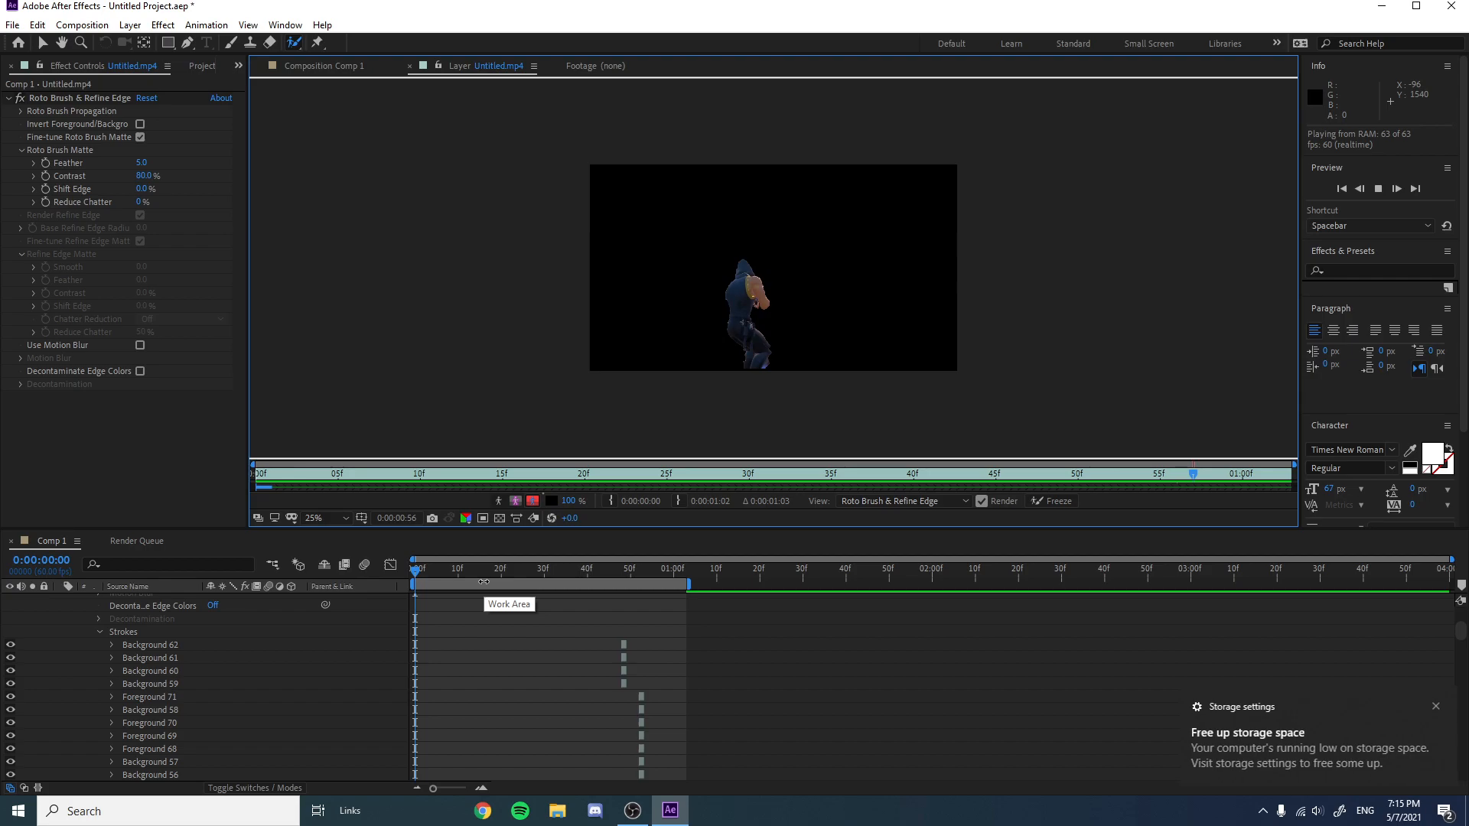
click(1436, 707)
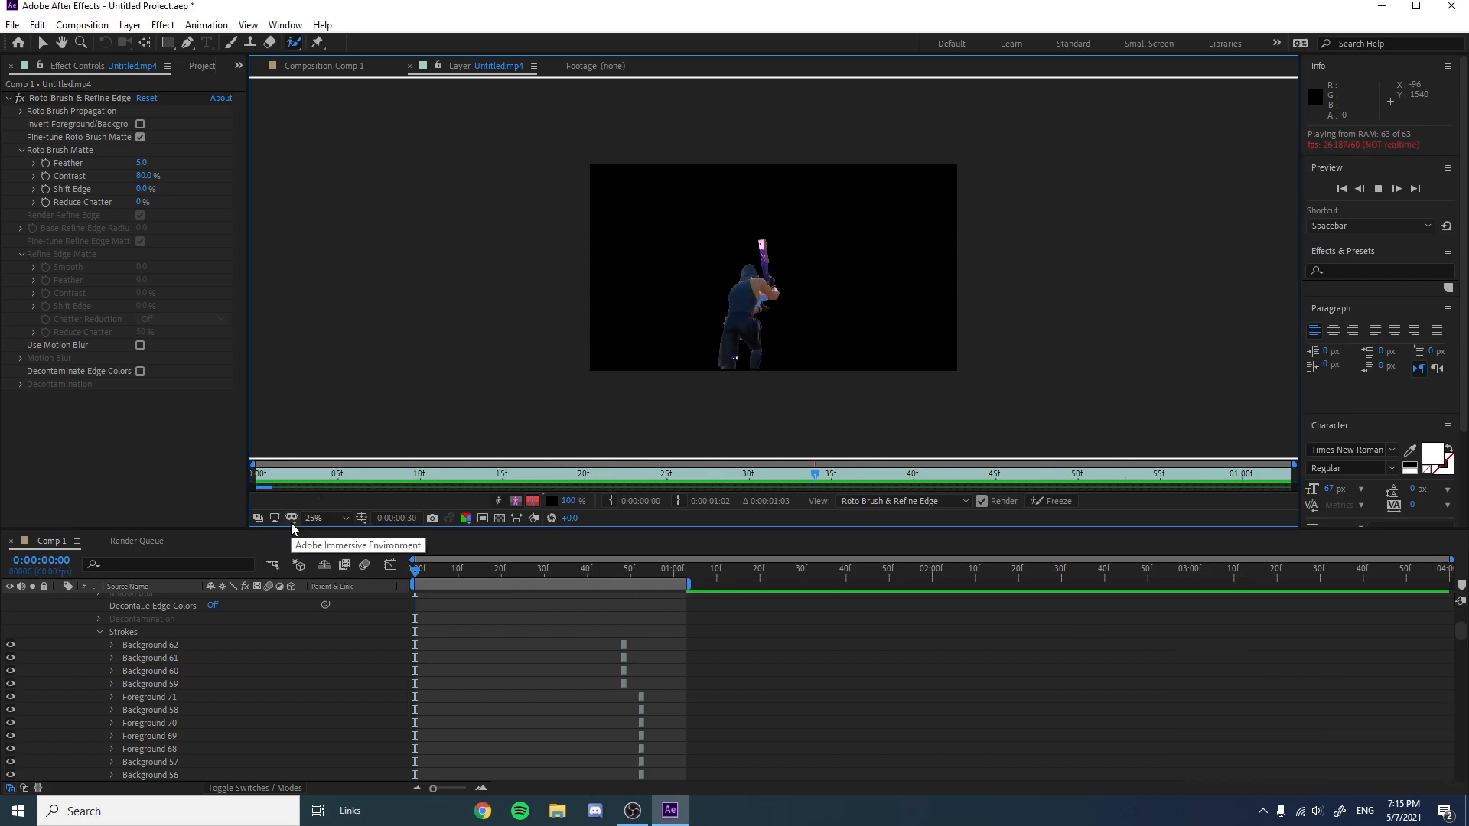
key(space)
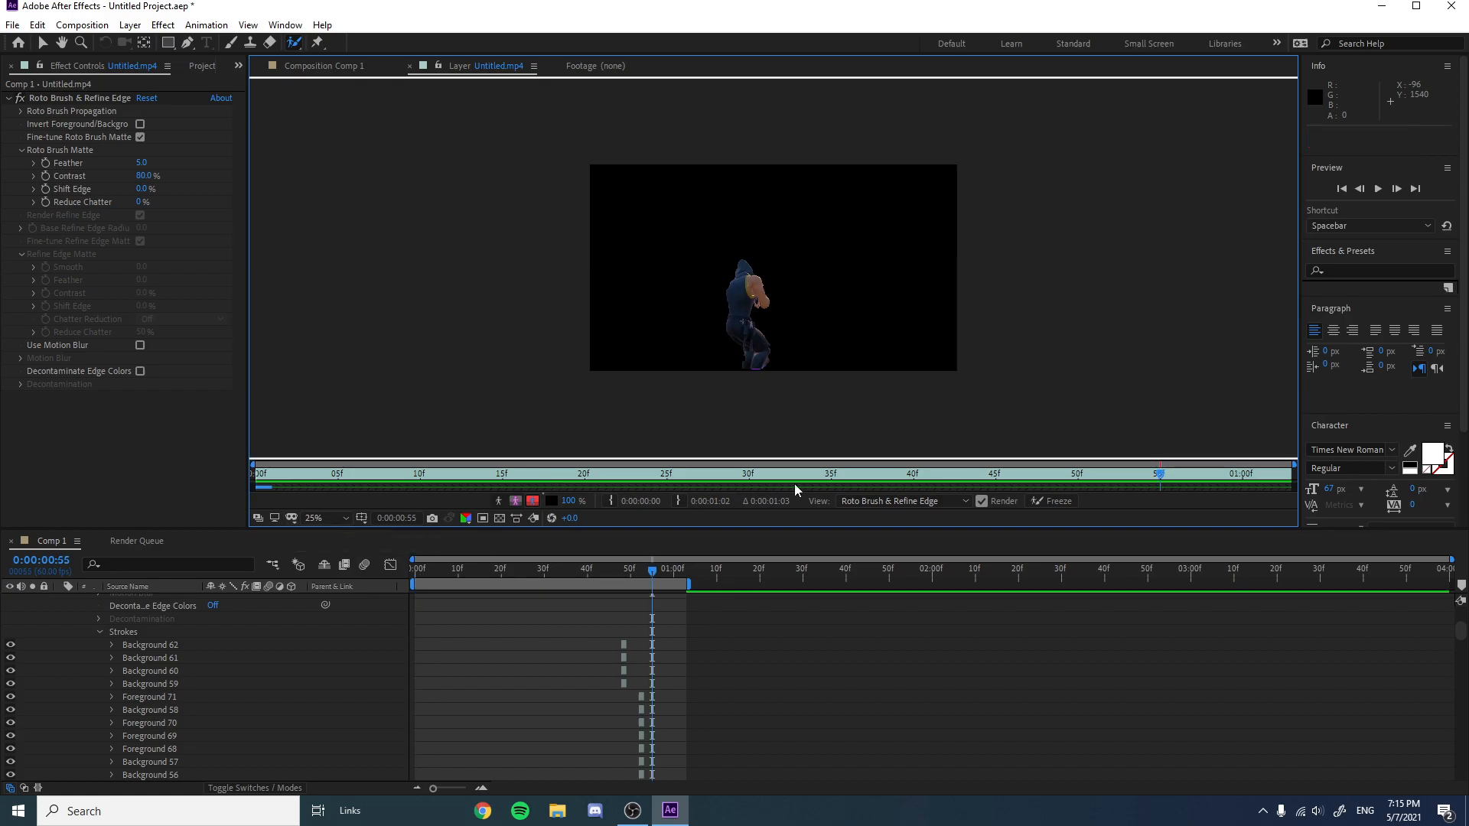
drag(653, 571, 366, 606)
key(space)
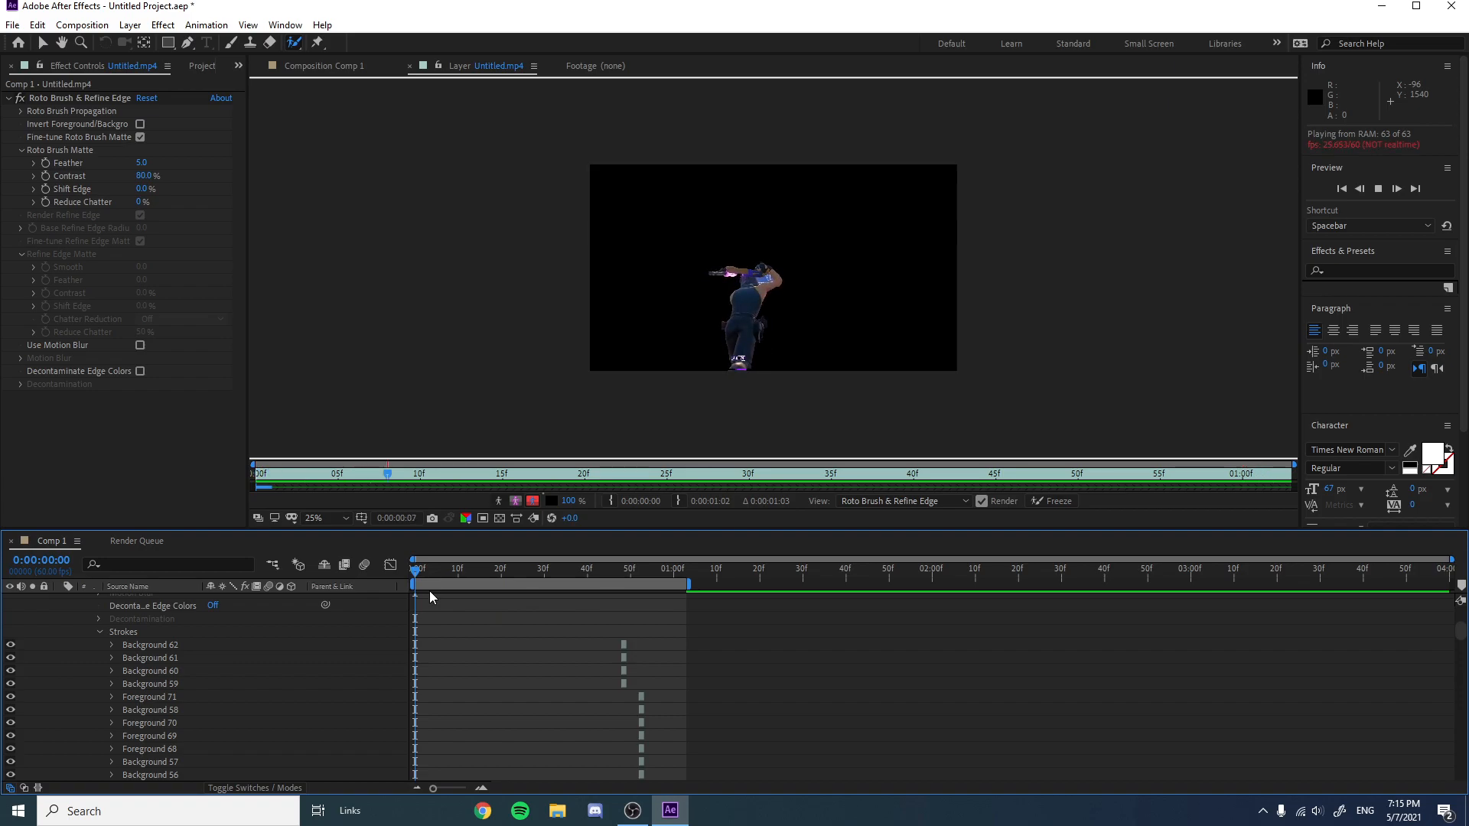
Play the rotoscoped layer preview from the start and return the time indicator to the first frame.
click(453, 571)
drag(458, 575, 397, 580)
key(space)
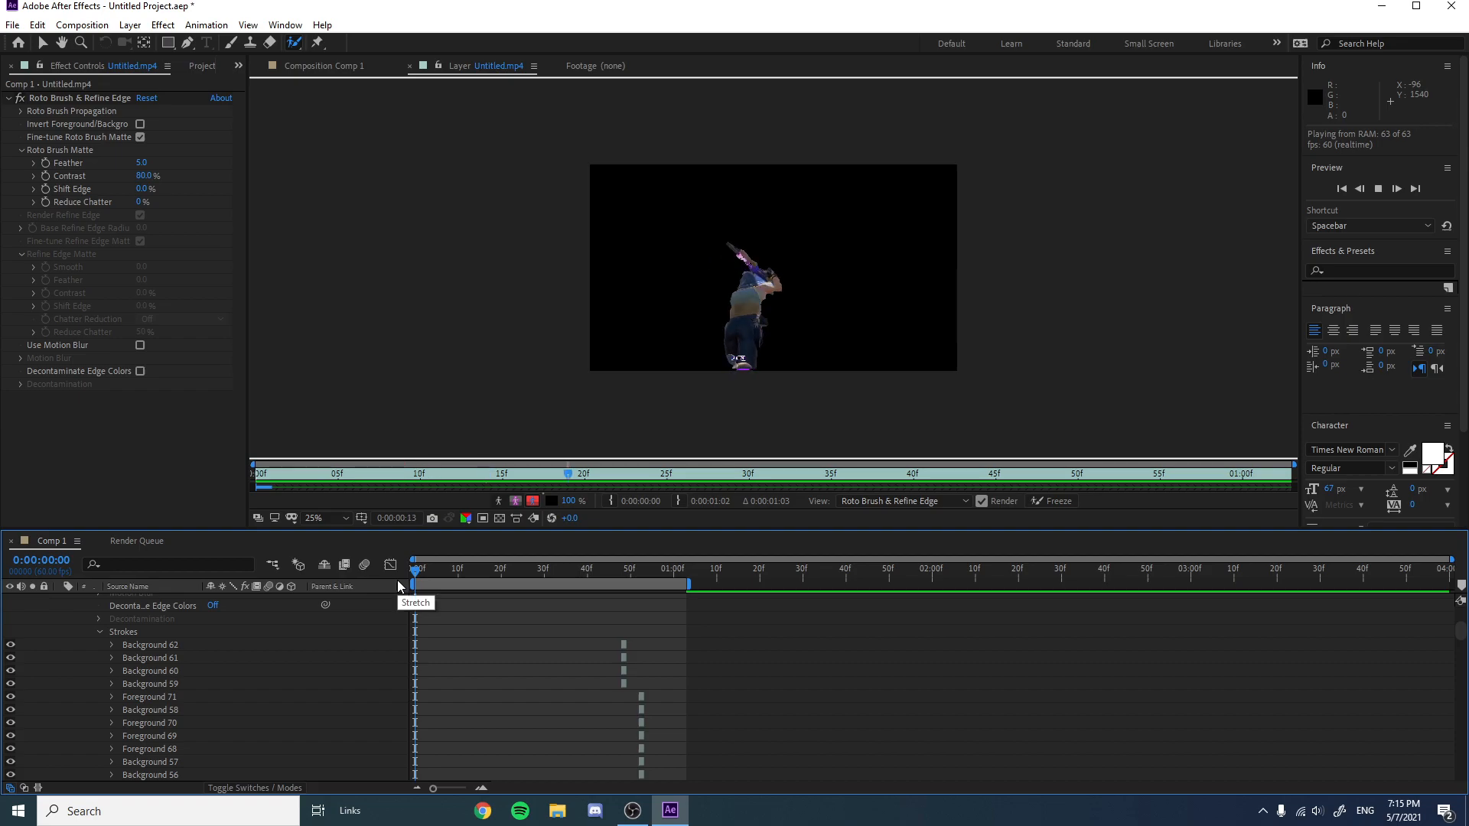
click(665, 571)
drag(670, 580, 403, 593)
Save the project as mask nate.
key(ctrl+s)
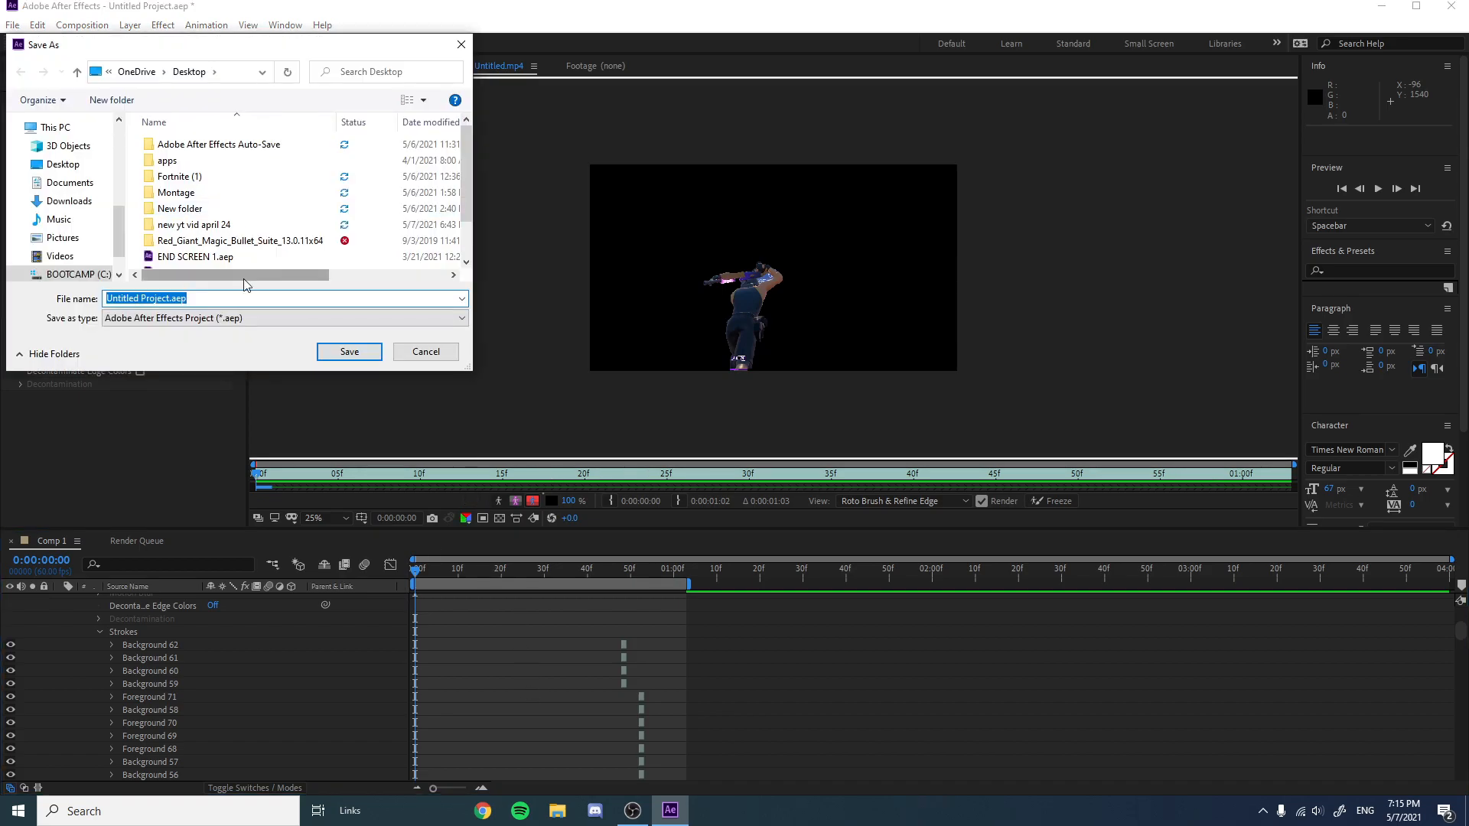
text(mask nate)
key(Return)
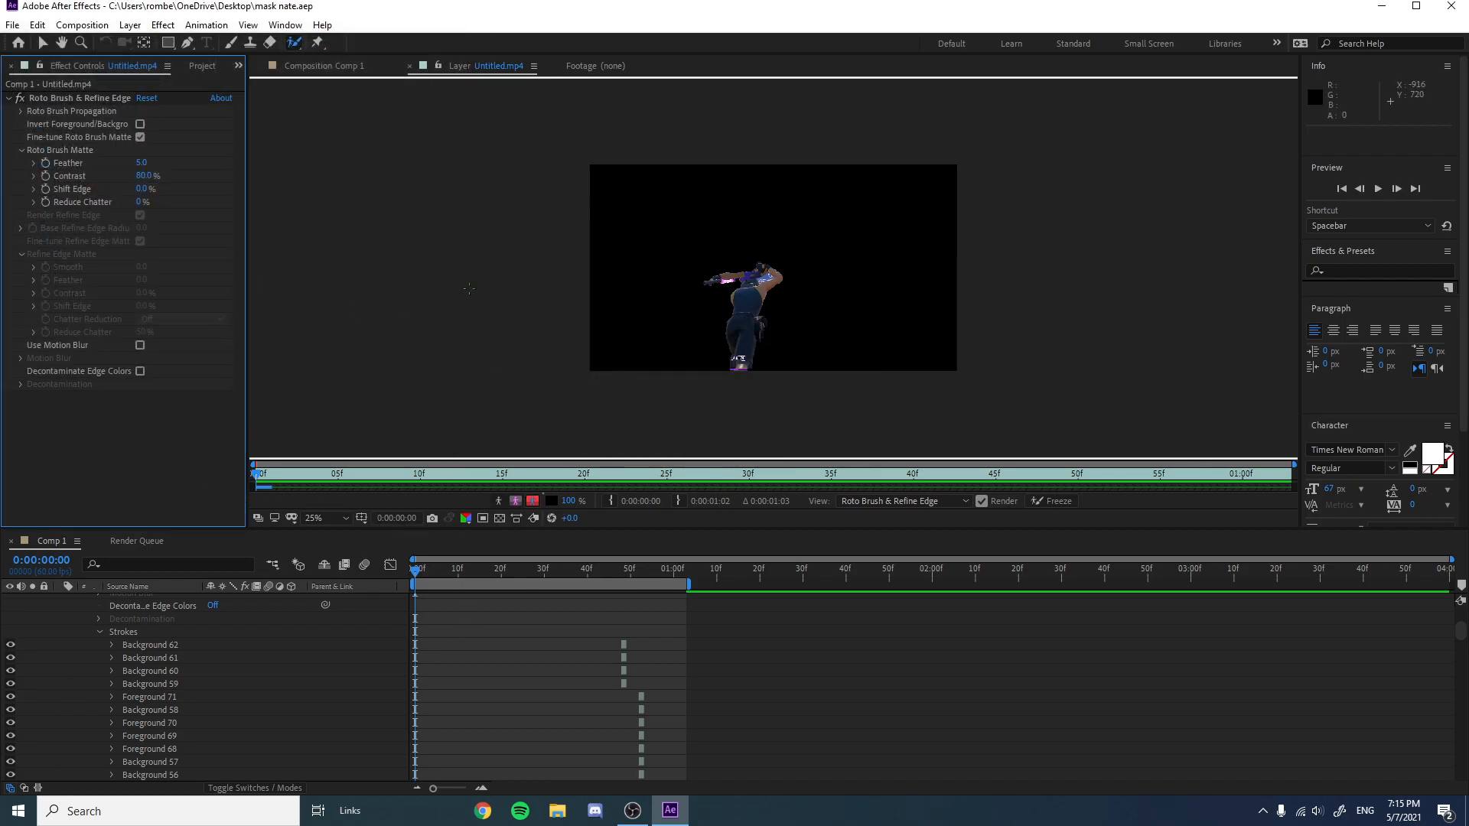
Switch to the composition view and play back the isolated player over the transparent background.
click(301, 67)
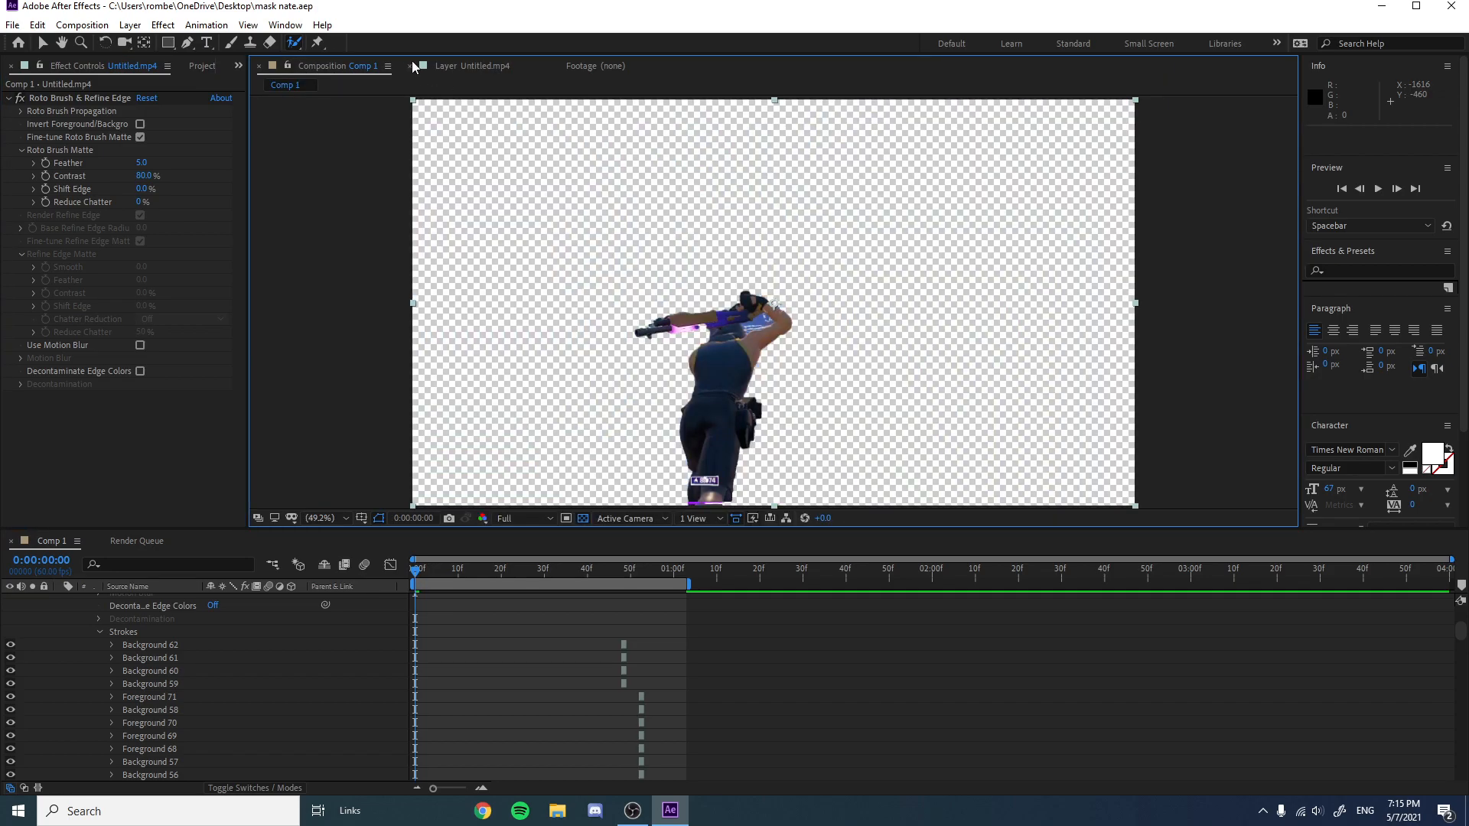
scroll(742, 343, down, 2)
scroll(755, 341, up, 2)
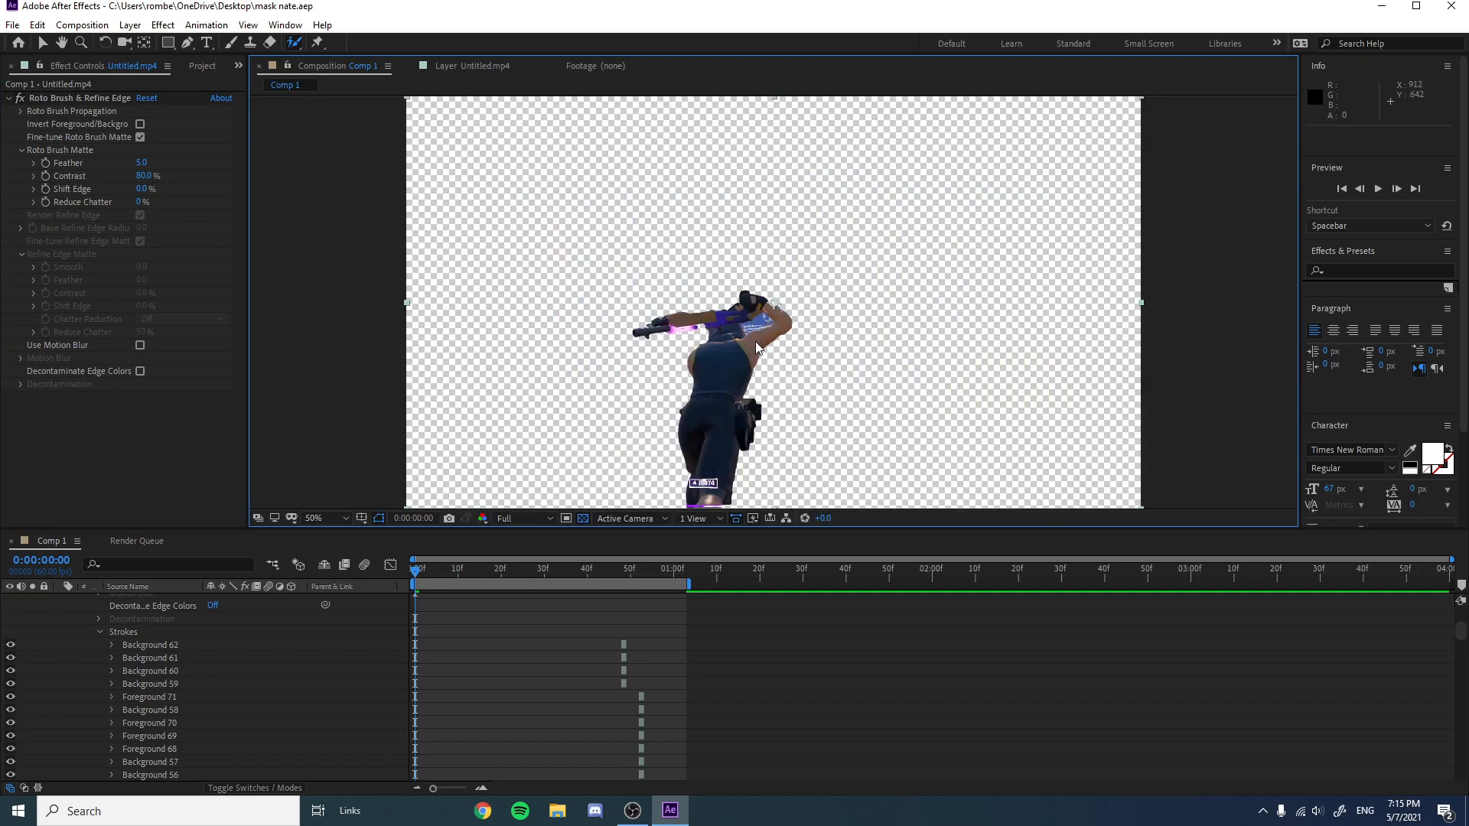
key(space)
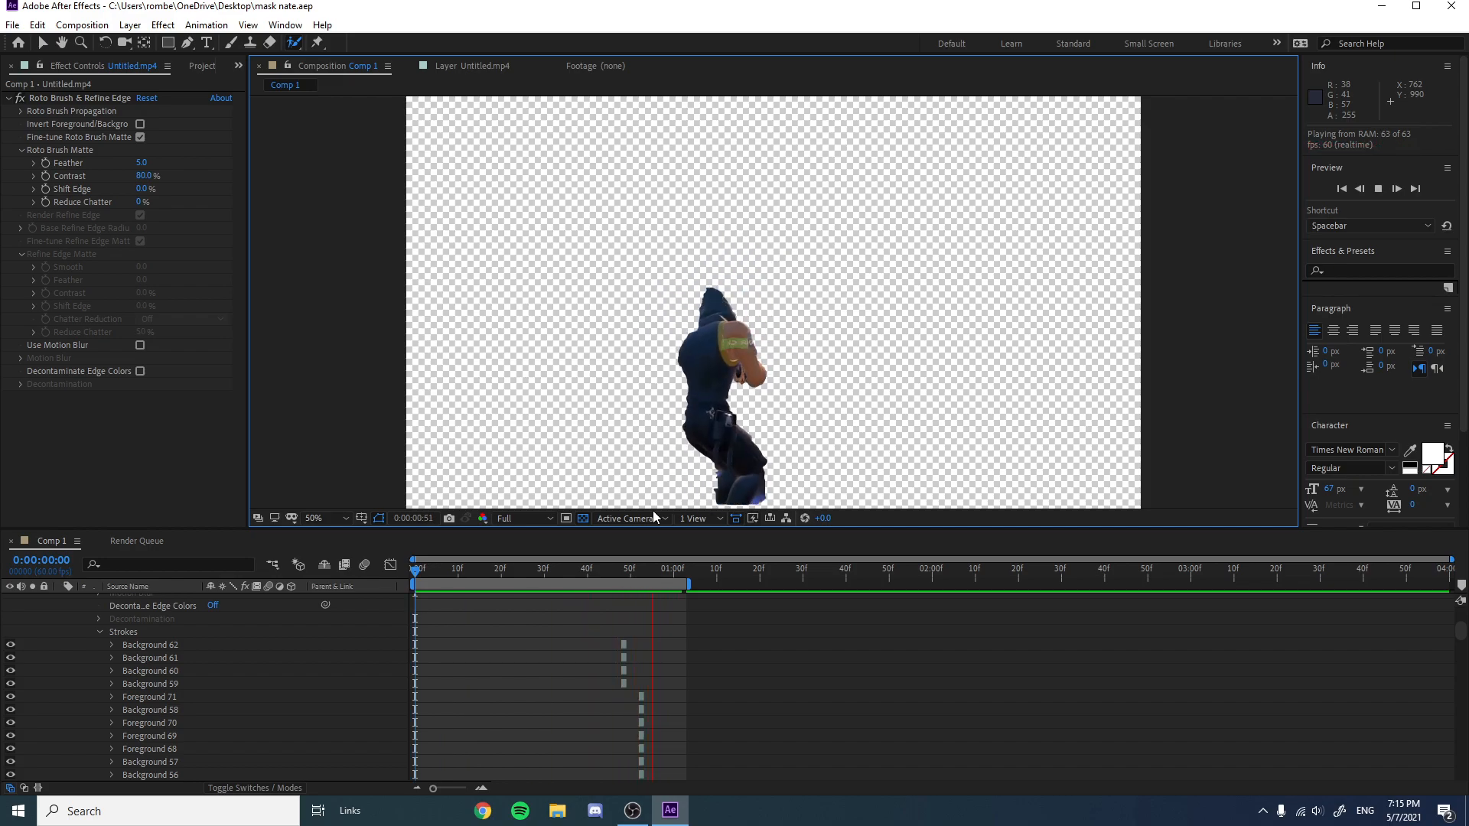
drag(619, 577, 375, 588)
key(u)
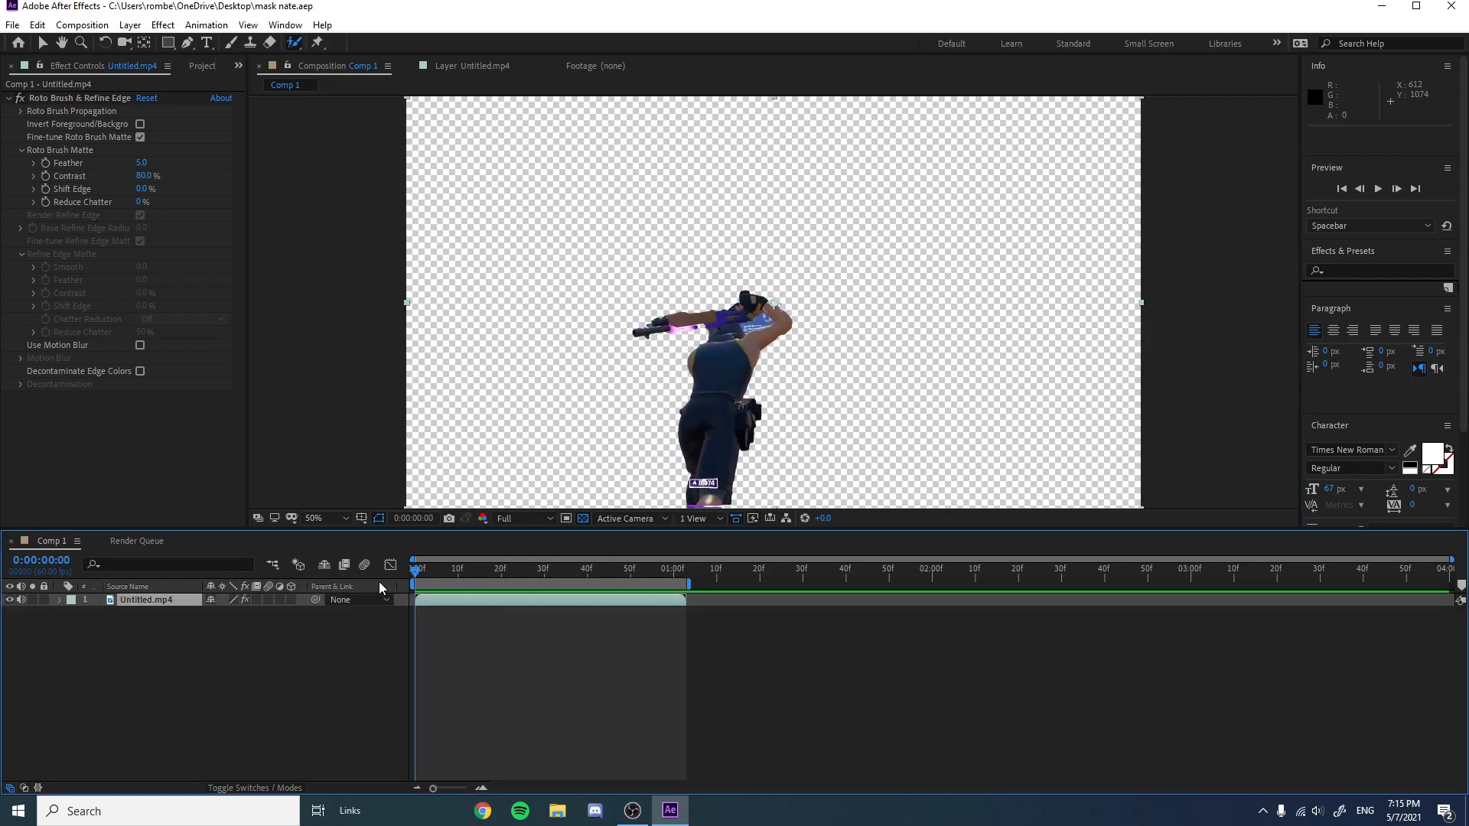
Try to add the composition to the render queue with QuickTime format and RGB + Alpha channels.
click(10, 26)
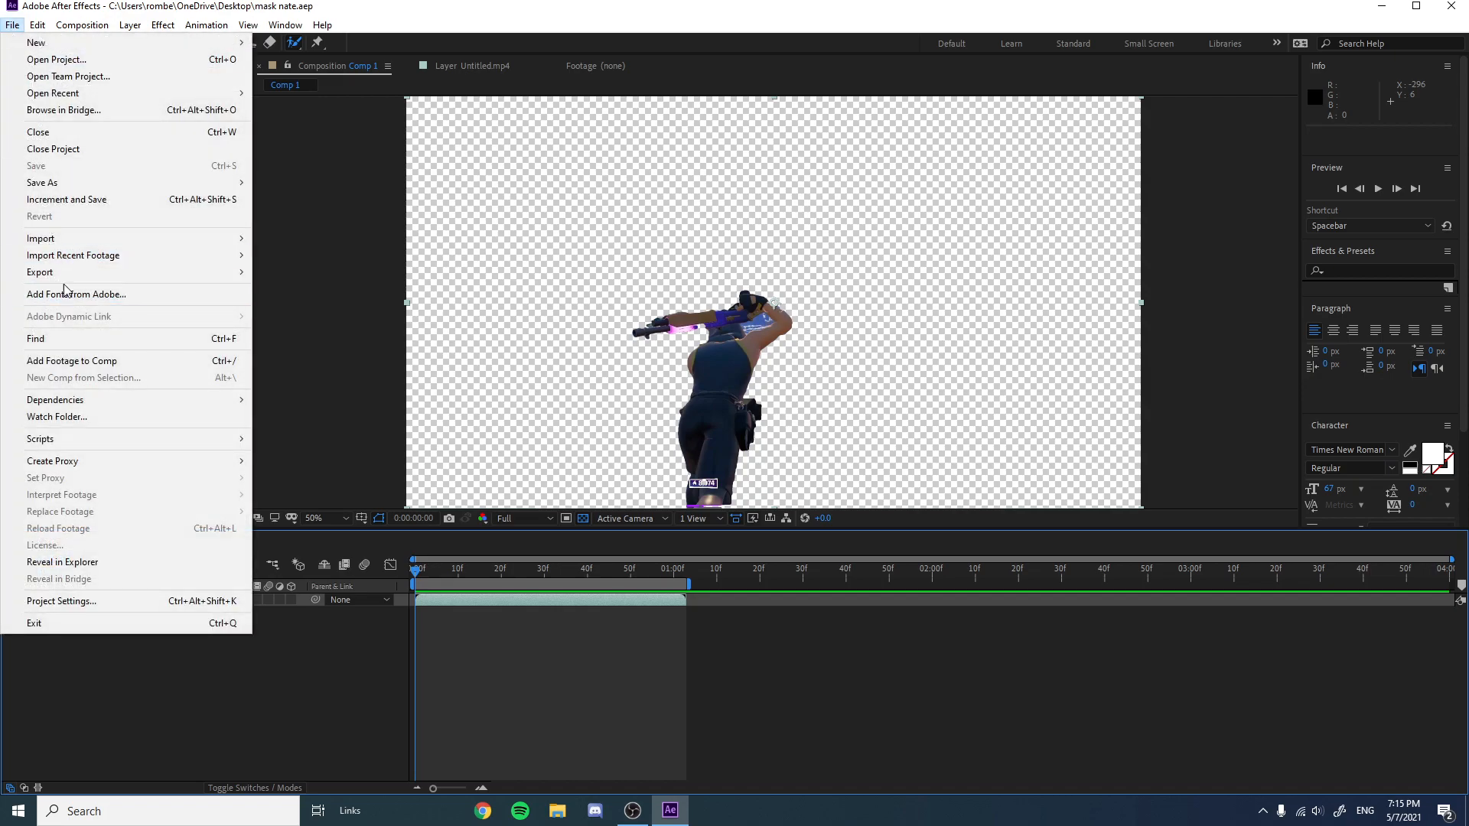
mouse_move(82, 277)
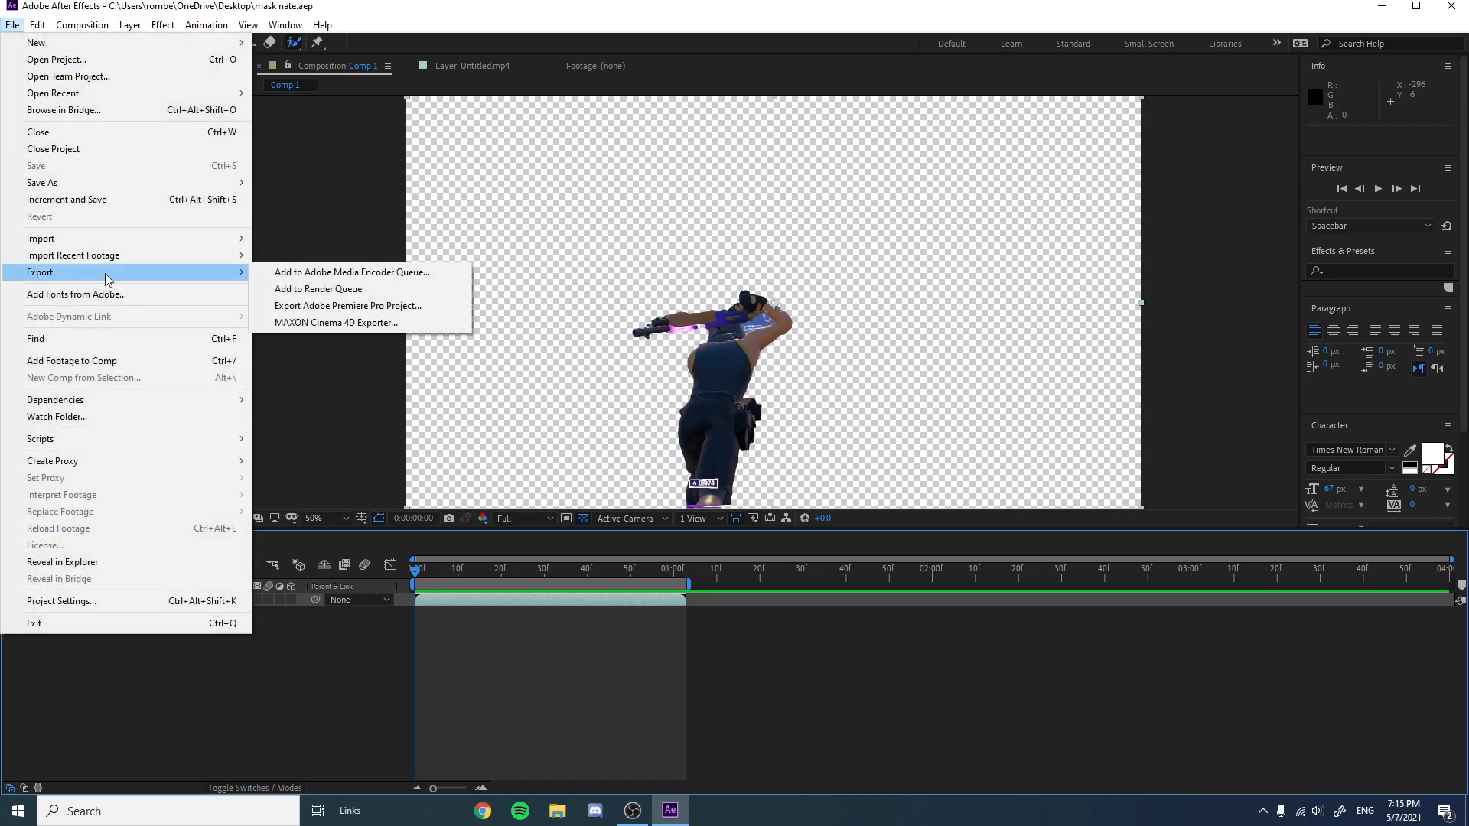
click(265, 290)
click(128, 643)
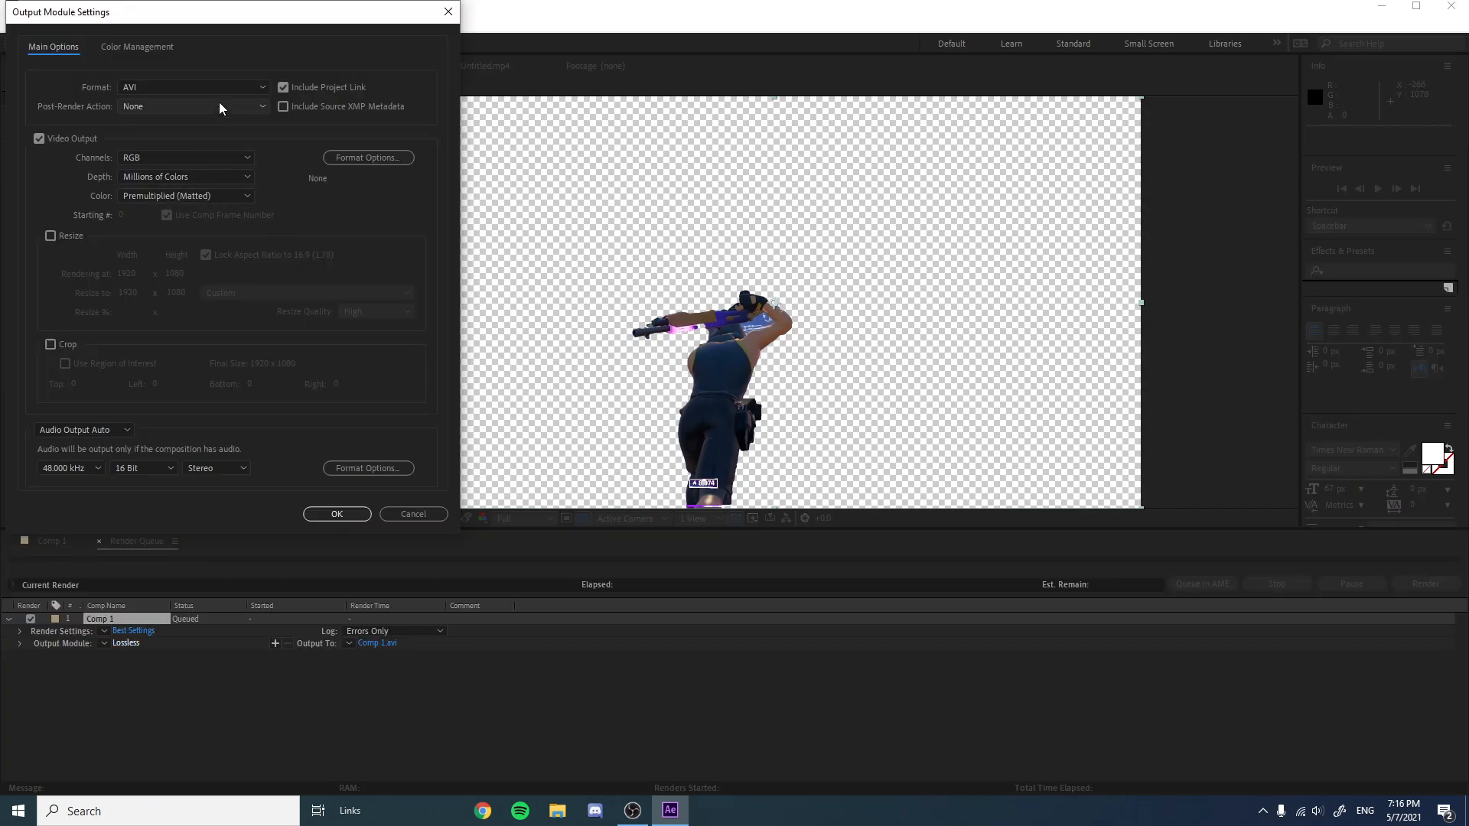
click(216, 87)
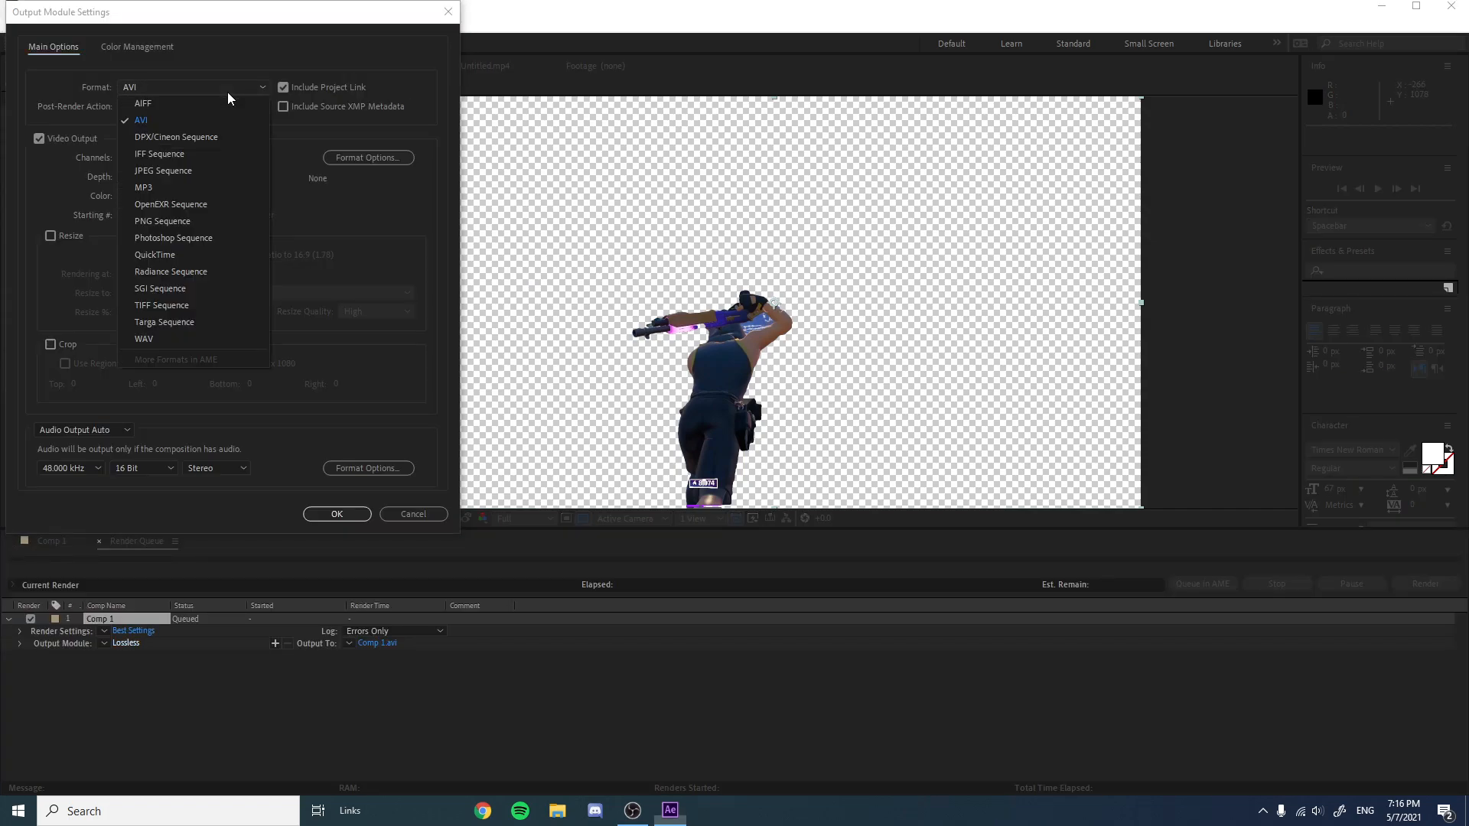
click(195, 257)
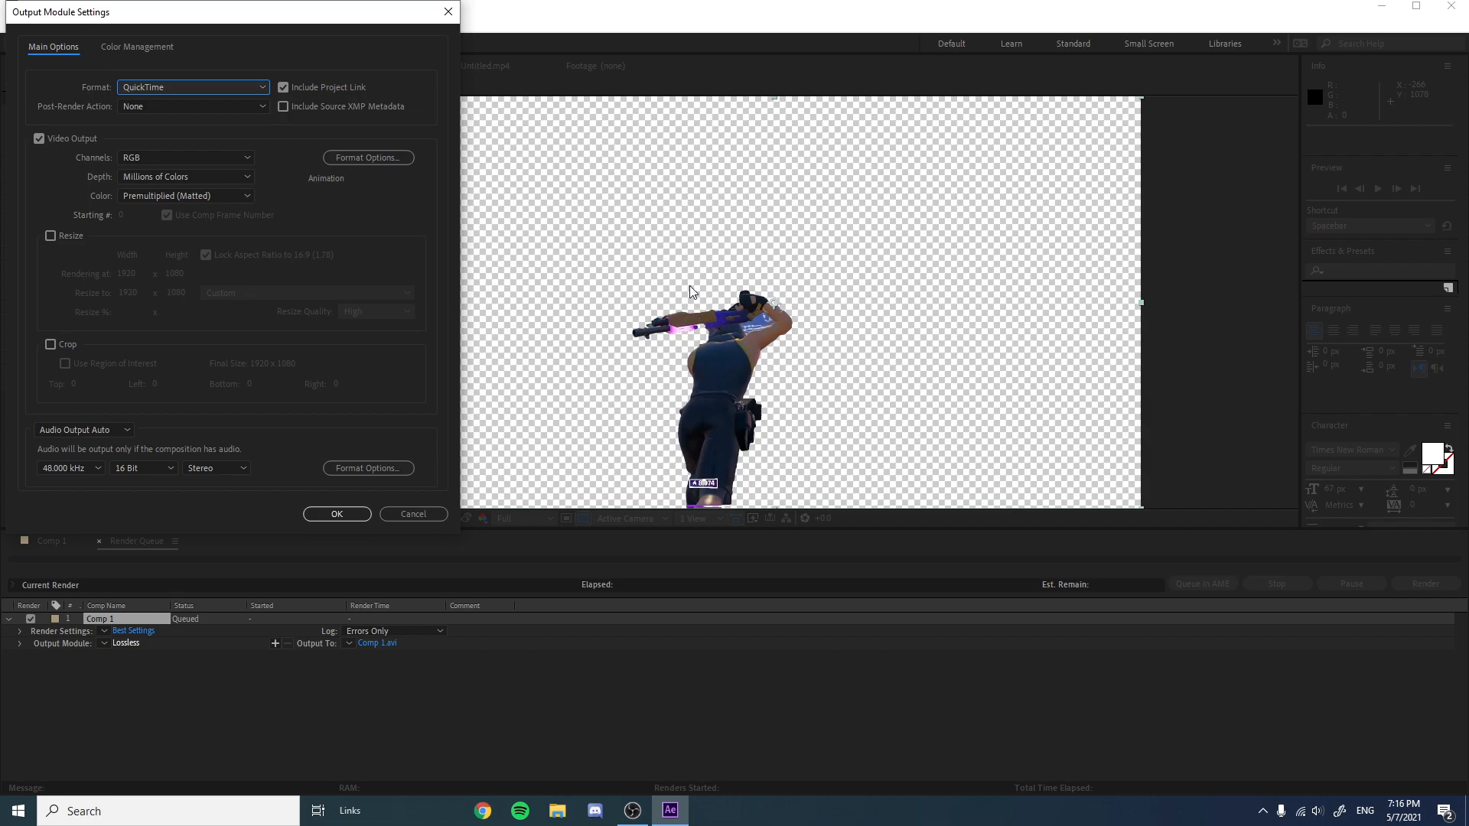
click(243, 158)
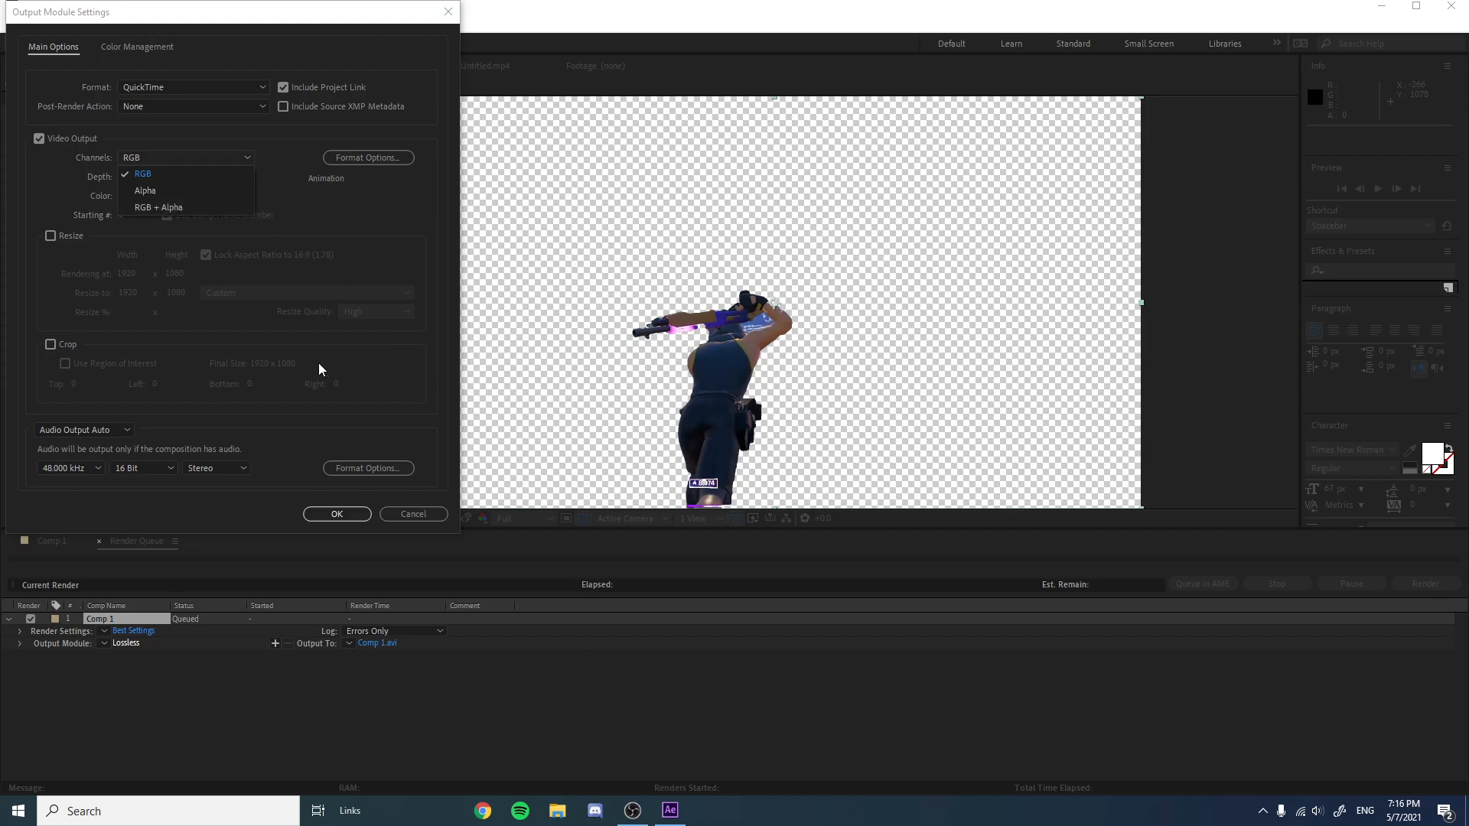
click(274, 217)
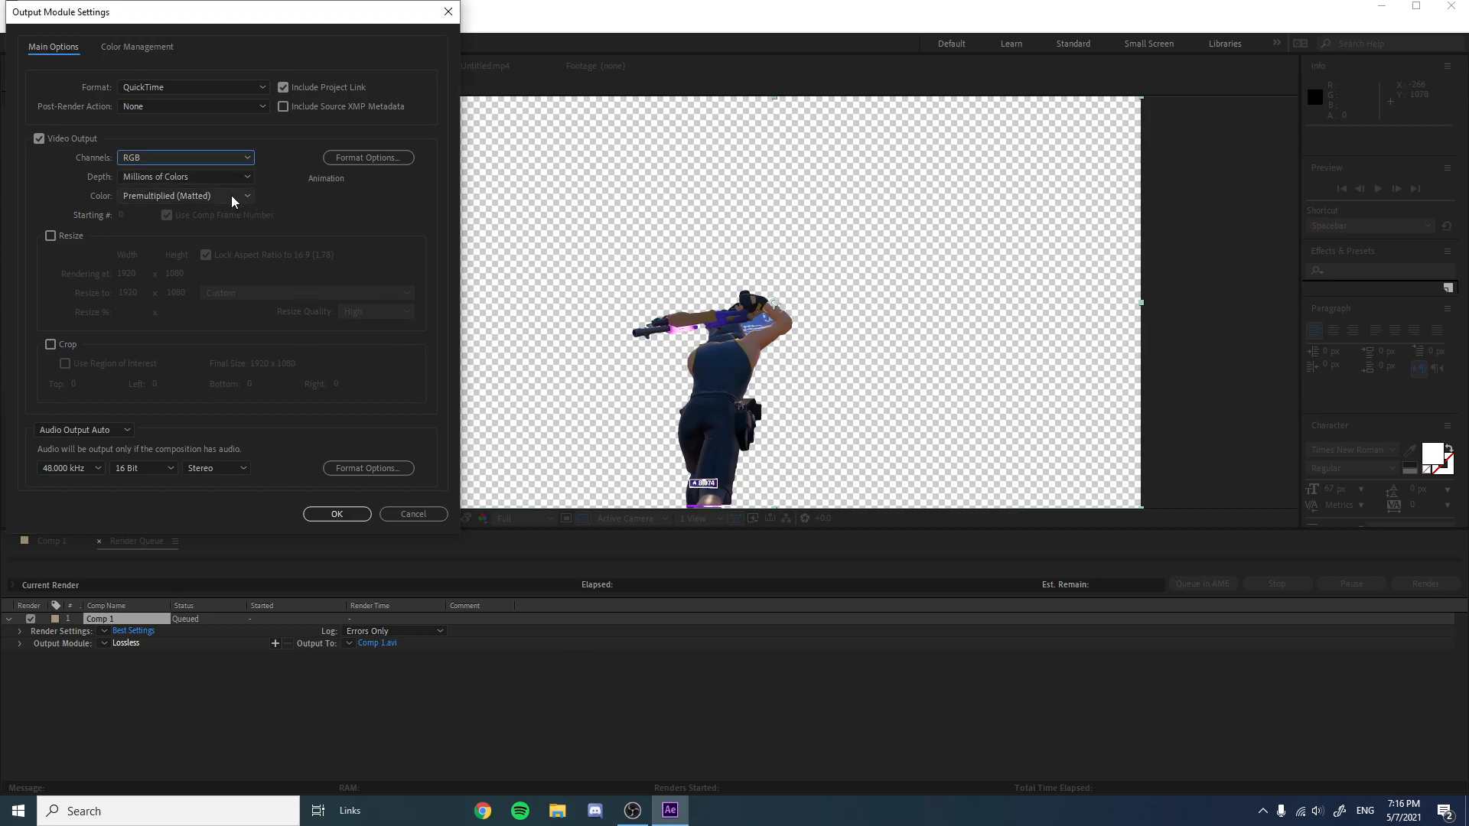
click(212, 163)
click(214, 207)
click(330, 512)
Try to render the queued composition to an output file named mask nate and dismiss the error.
click(363, 645)
text(mask nate)
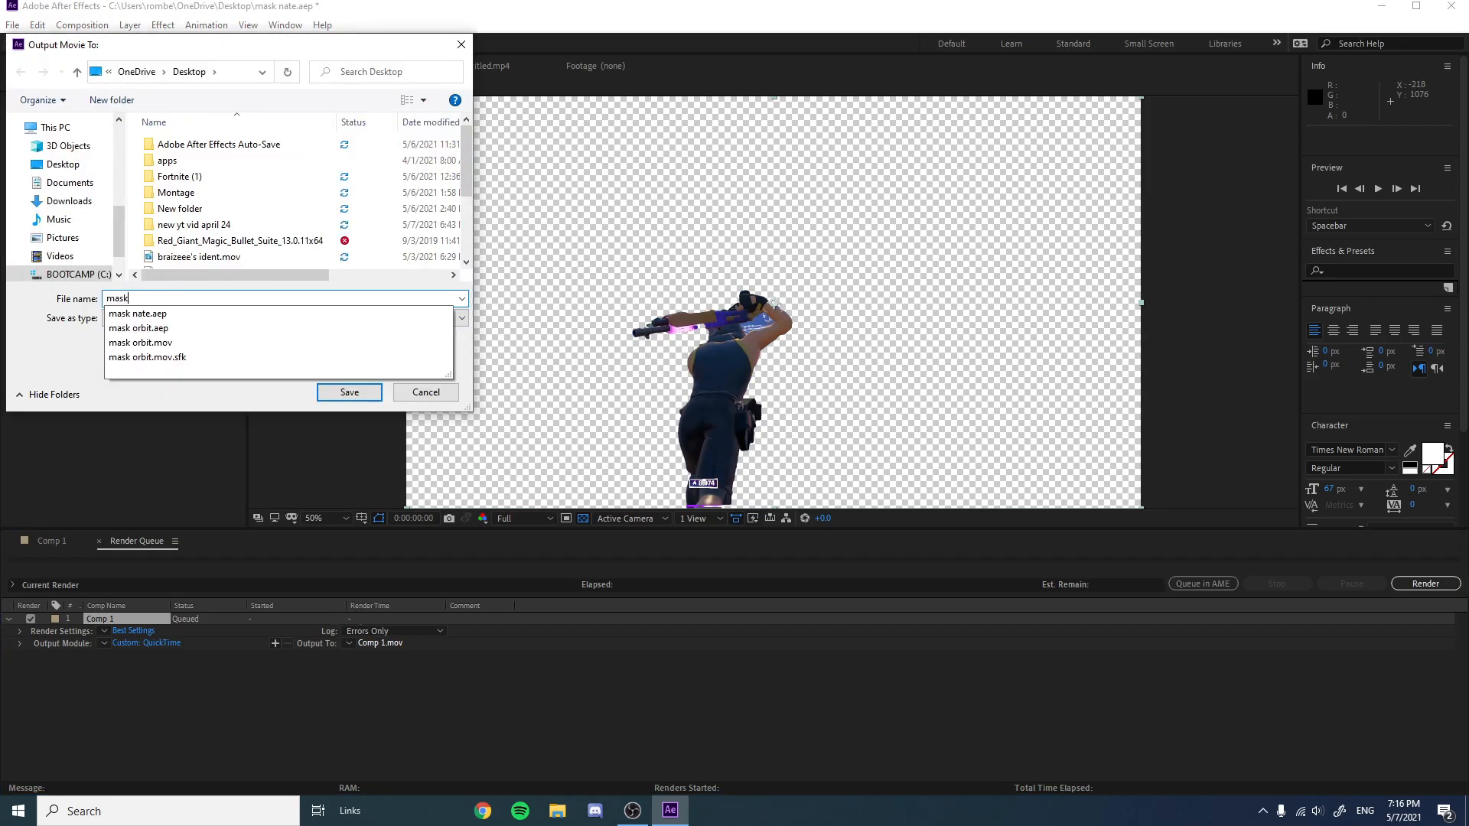
key(Return)
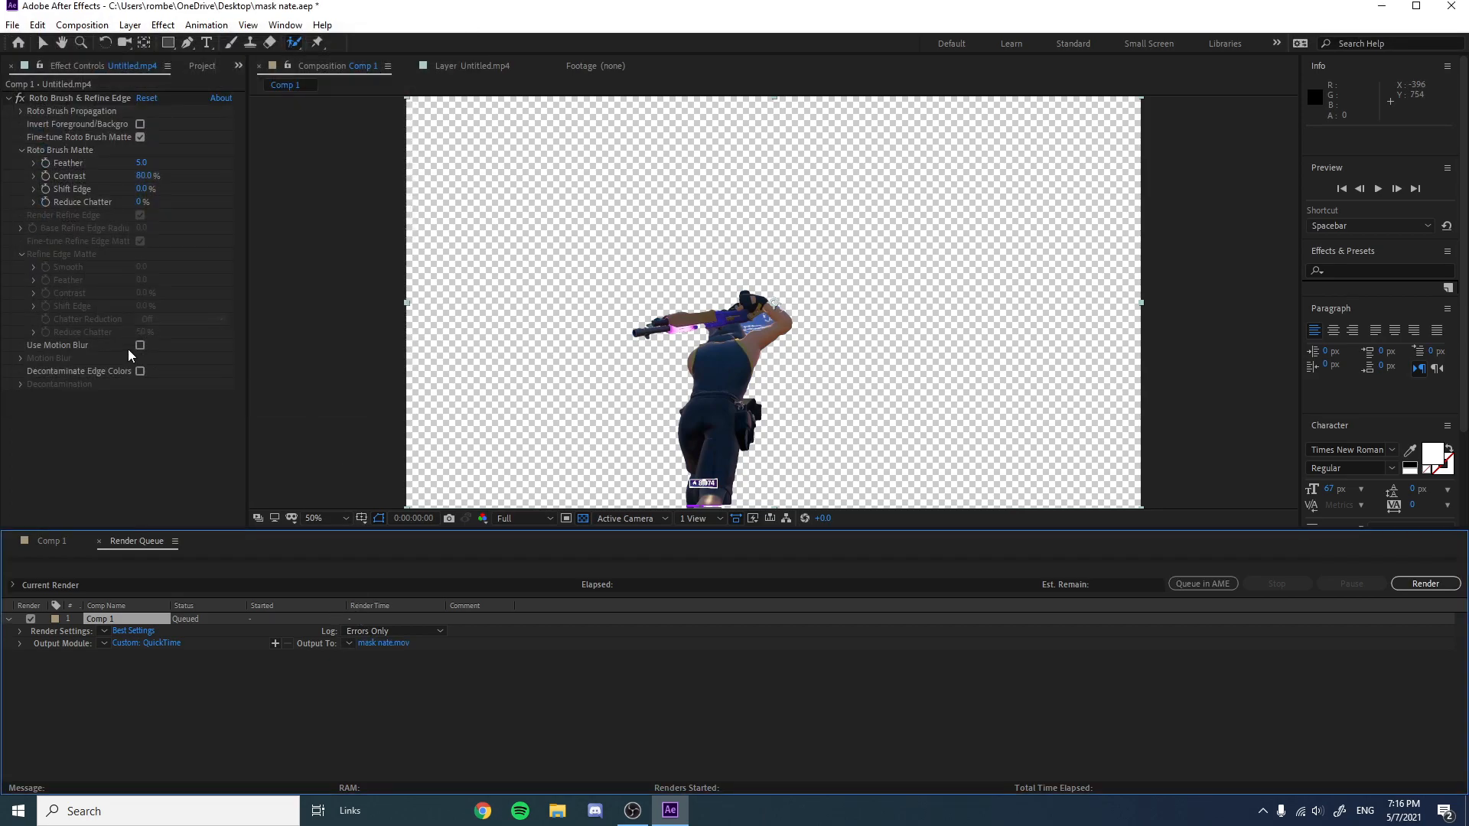
click(1430, 583)
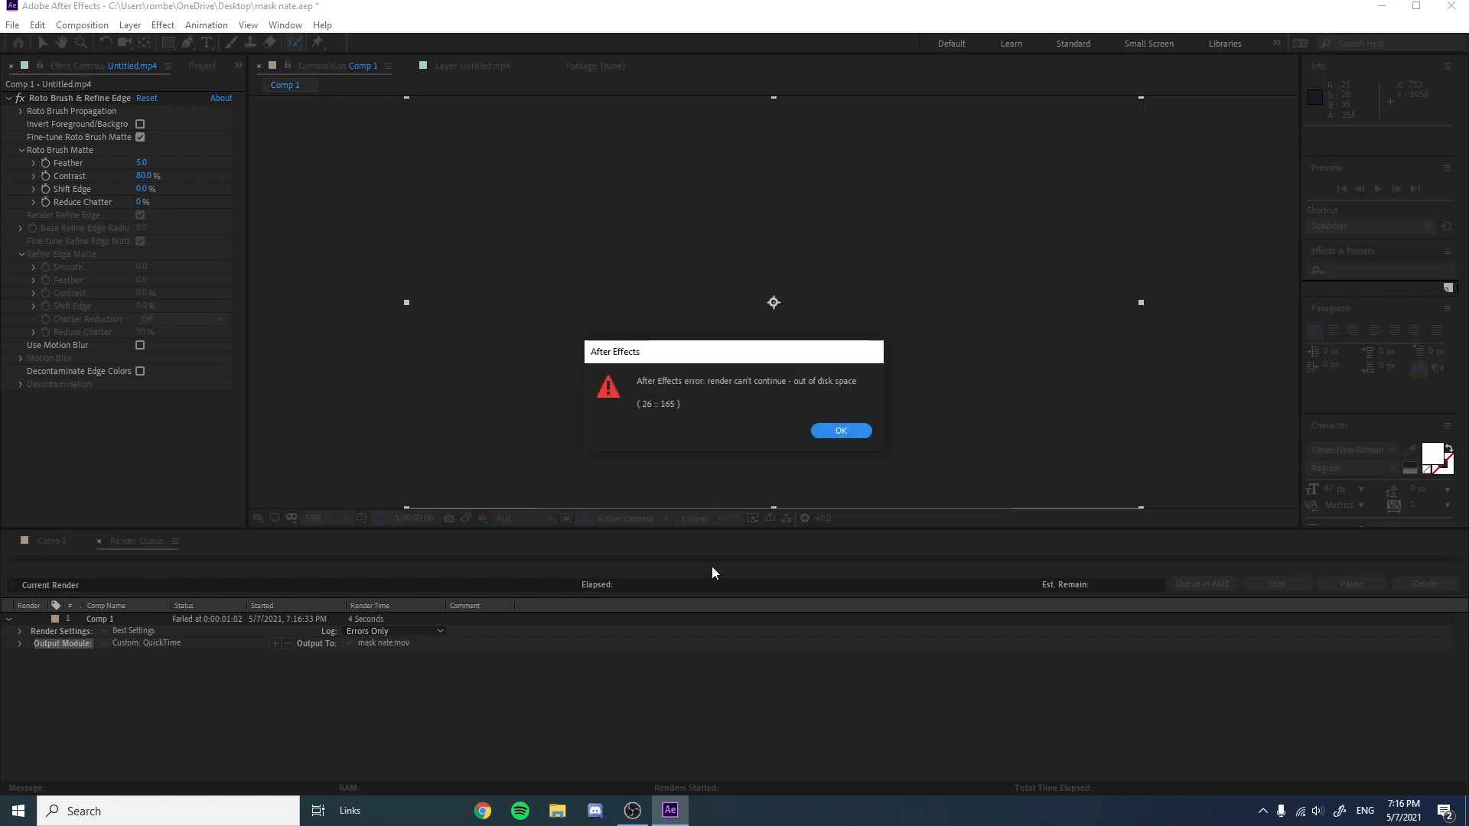
click(832, 433)
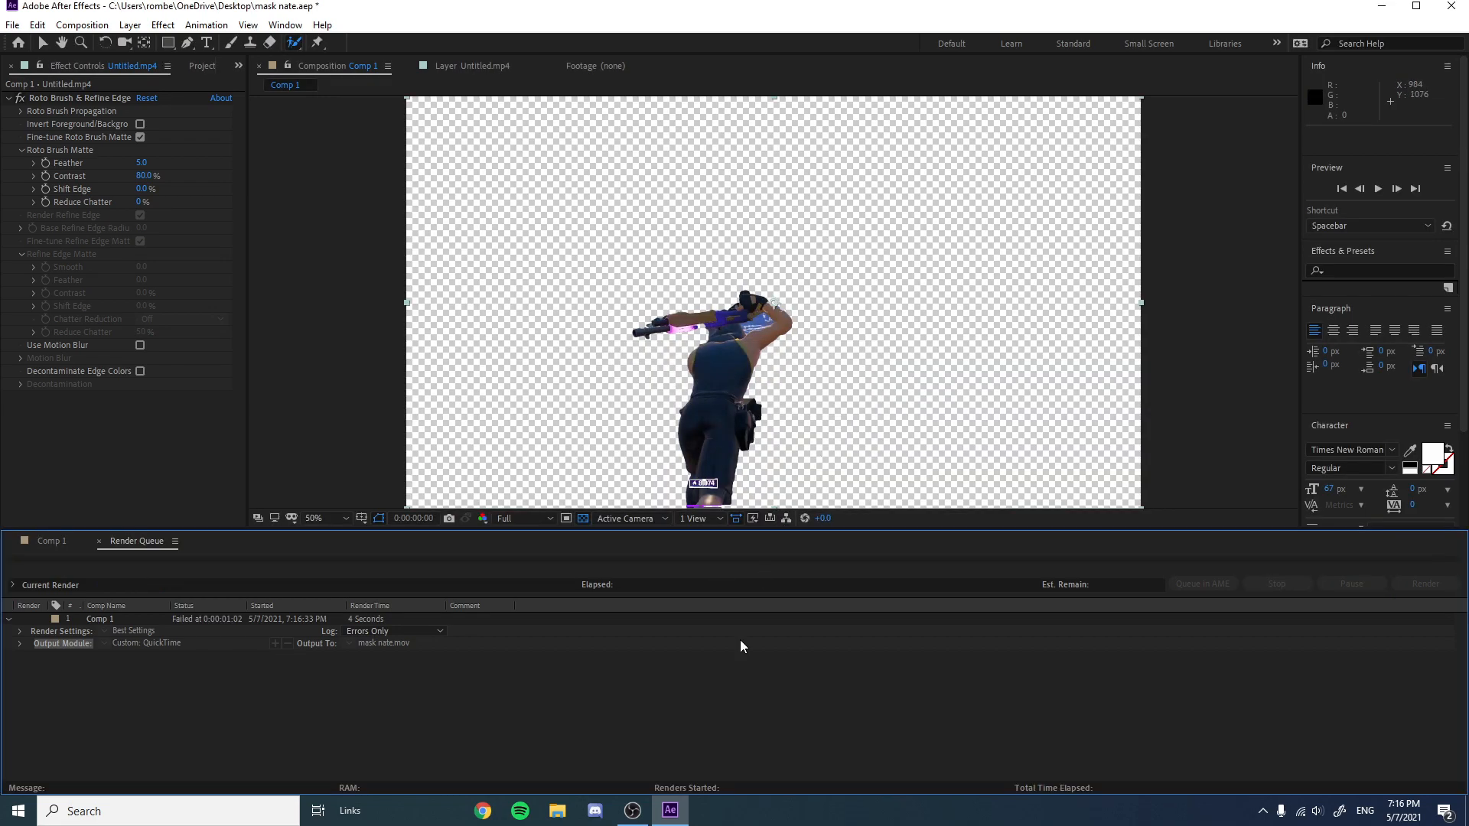
click(648, 816)
click(1272, 643)
Add the composition to the render queue again with QuickTime output format and RGB + Alpha channels.
click(15, 24)
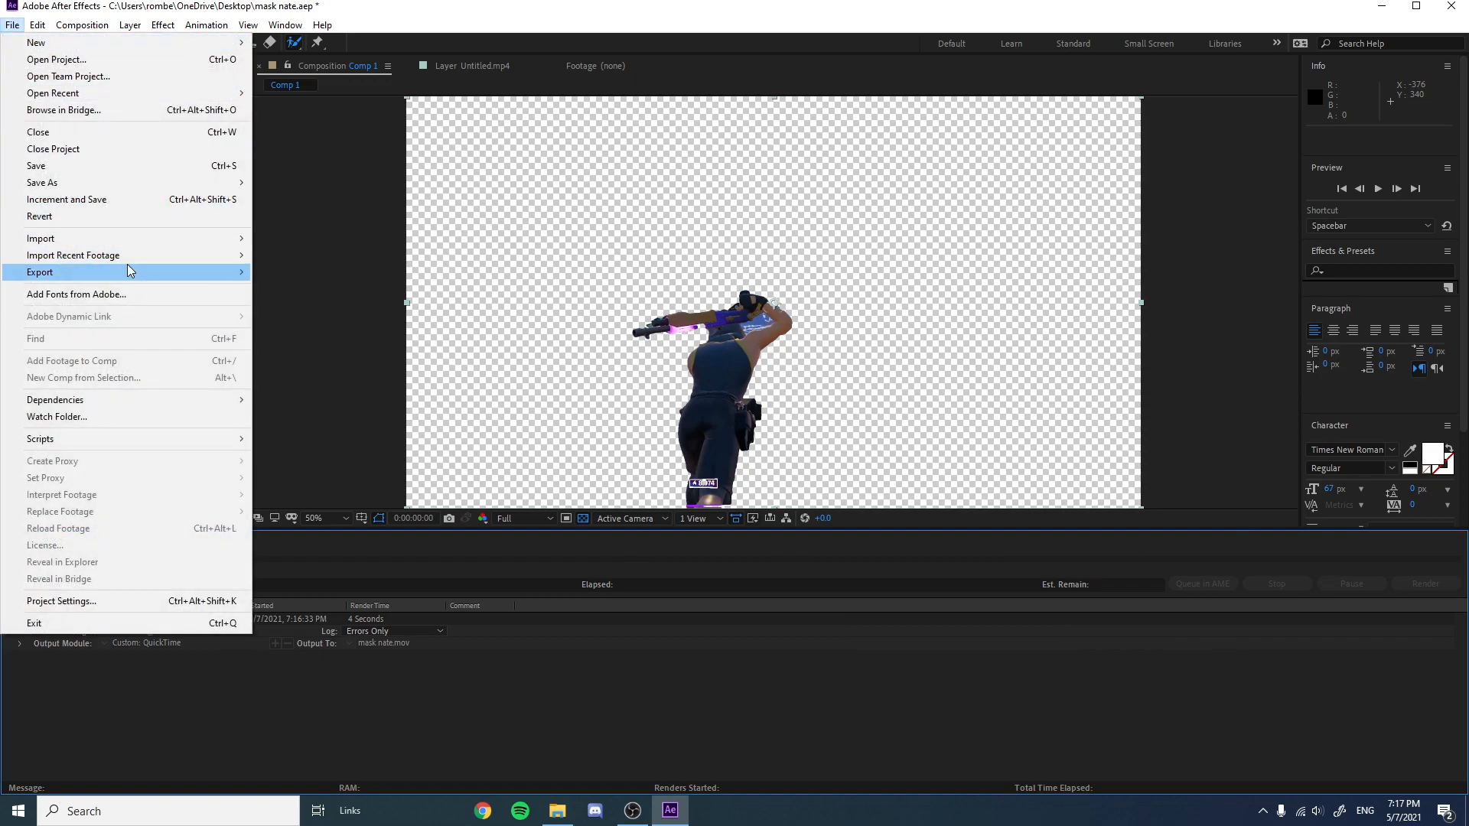
mouse_move(128, 270)
click(318, 288)
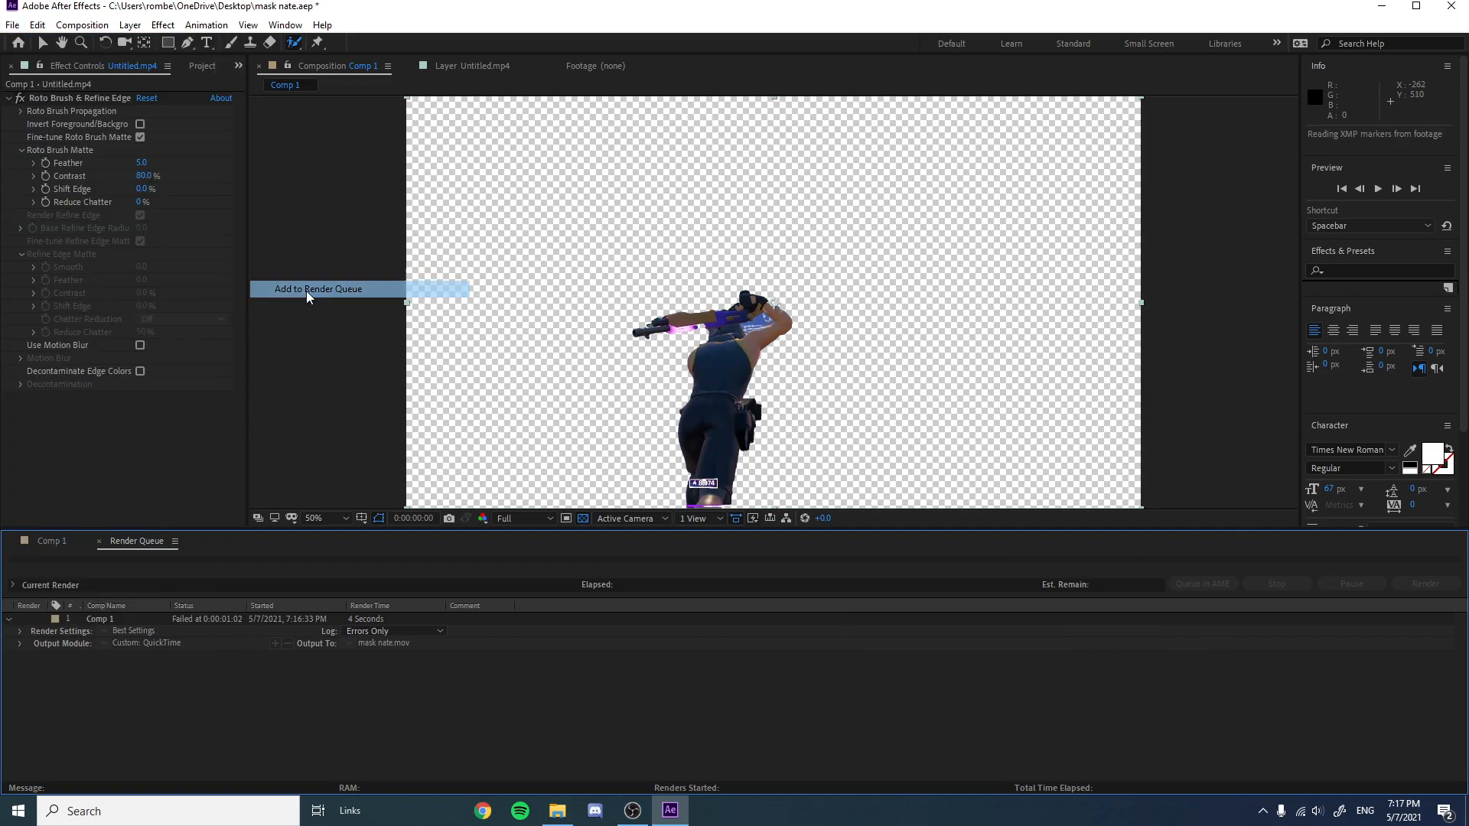
click(134, 670)
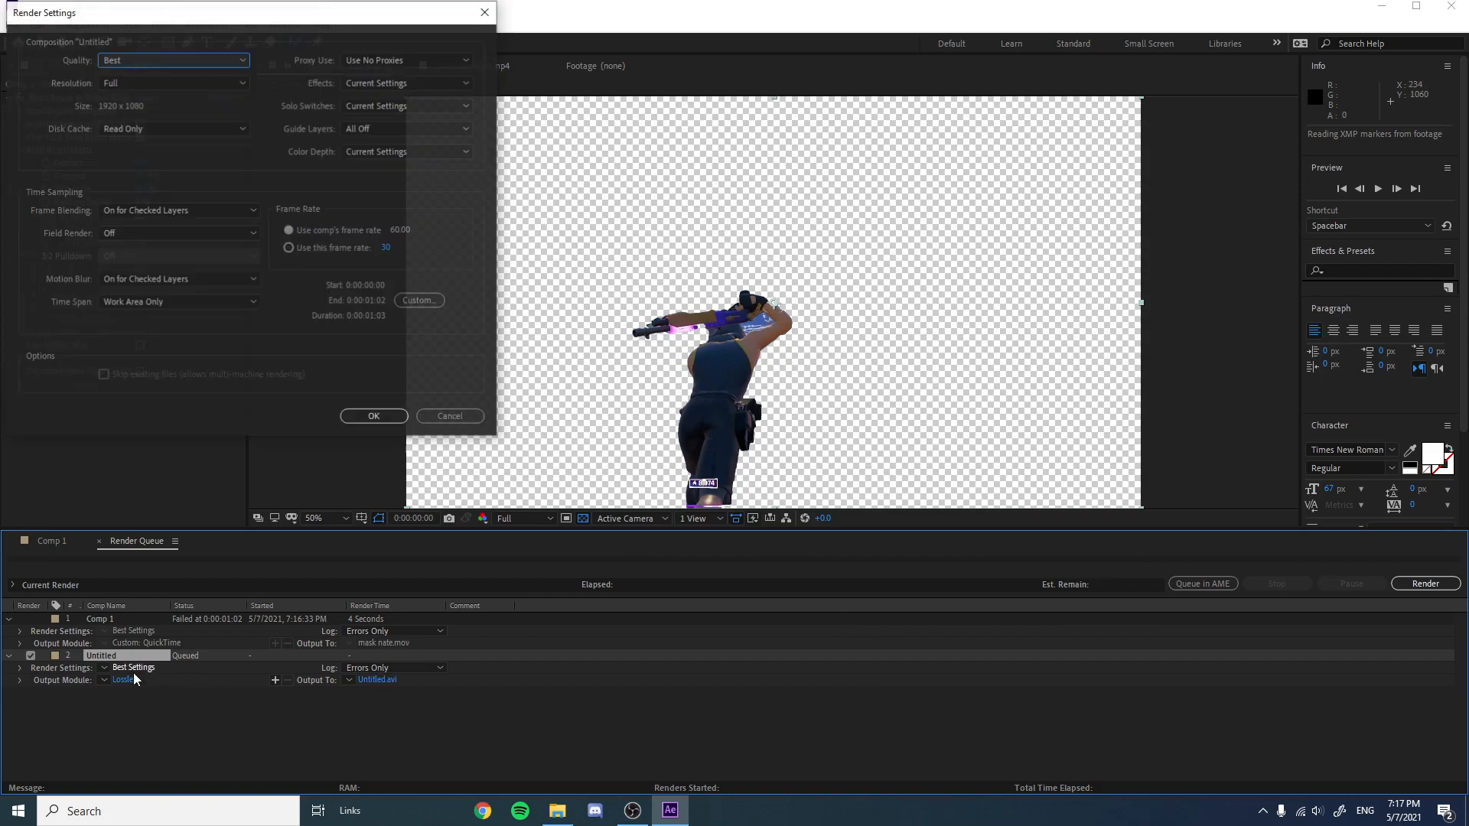
click(374, 417)
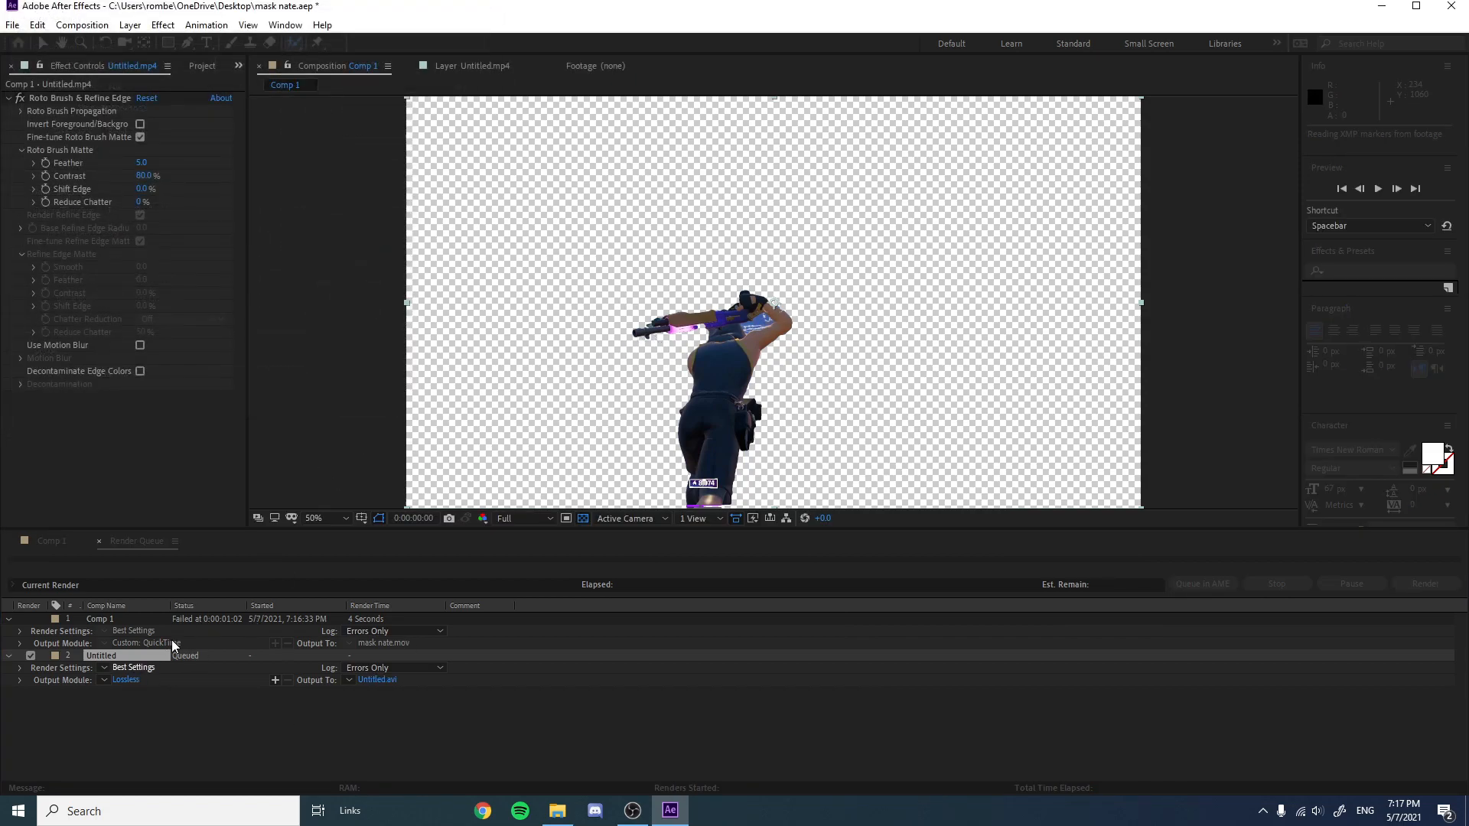
click(125, 680)
click(216, 97)
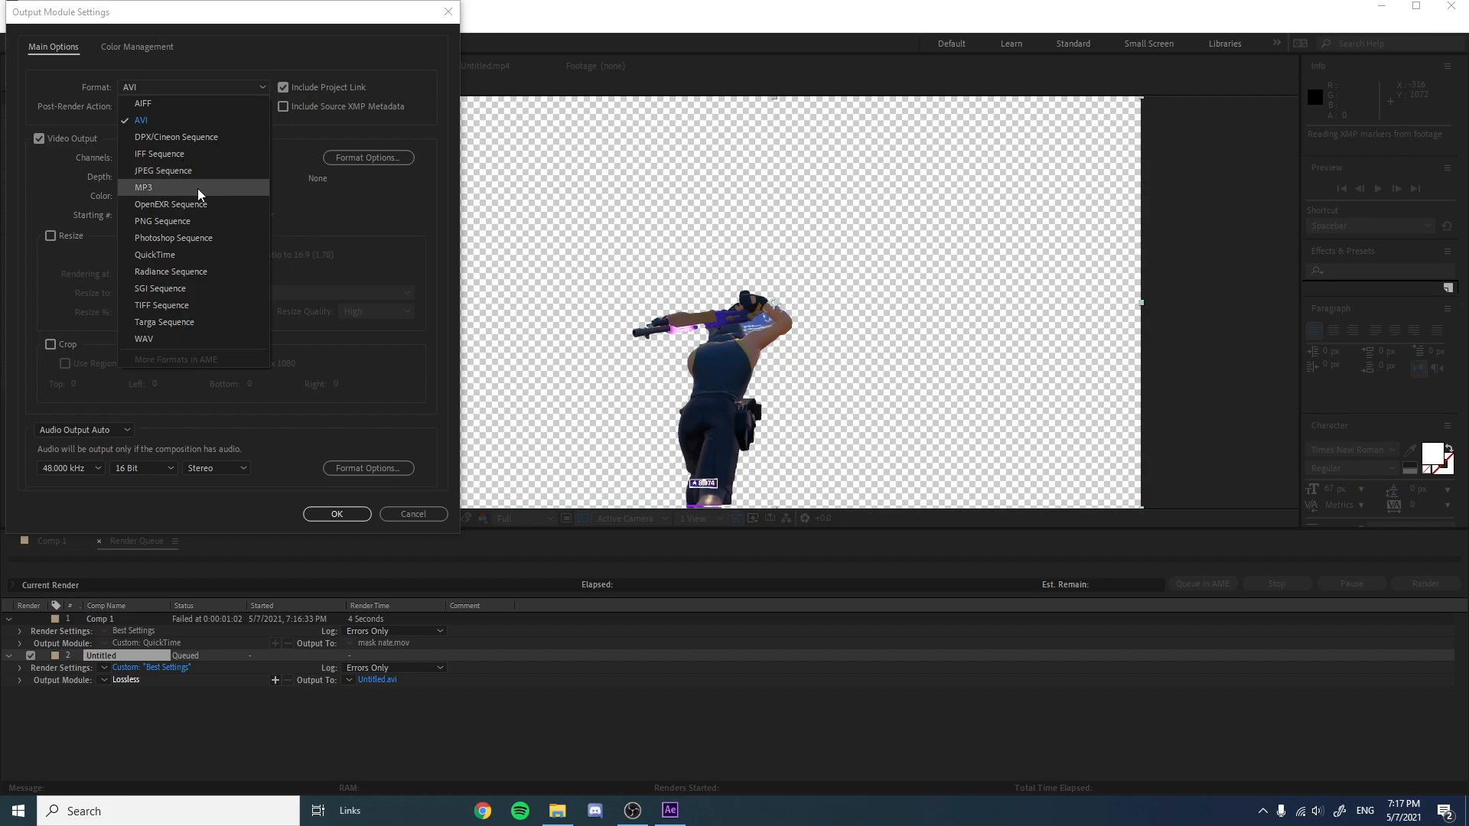
click(191, 256)
click(205, 167)
click(202, 208)
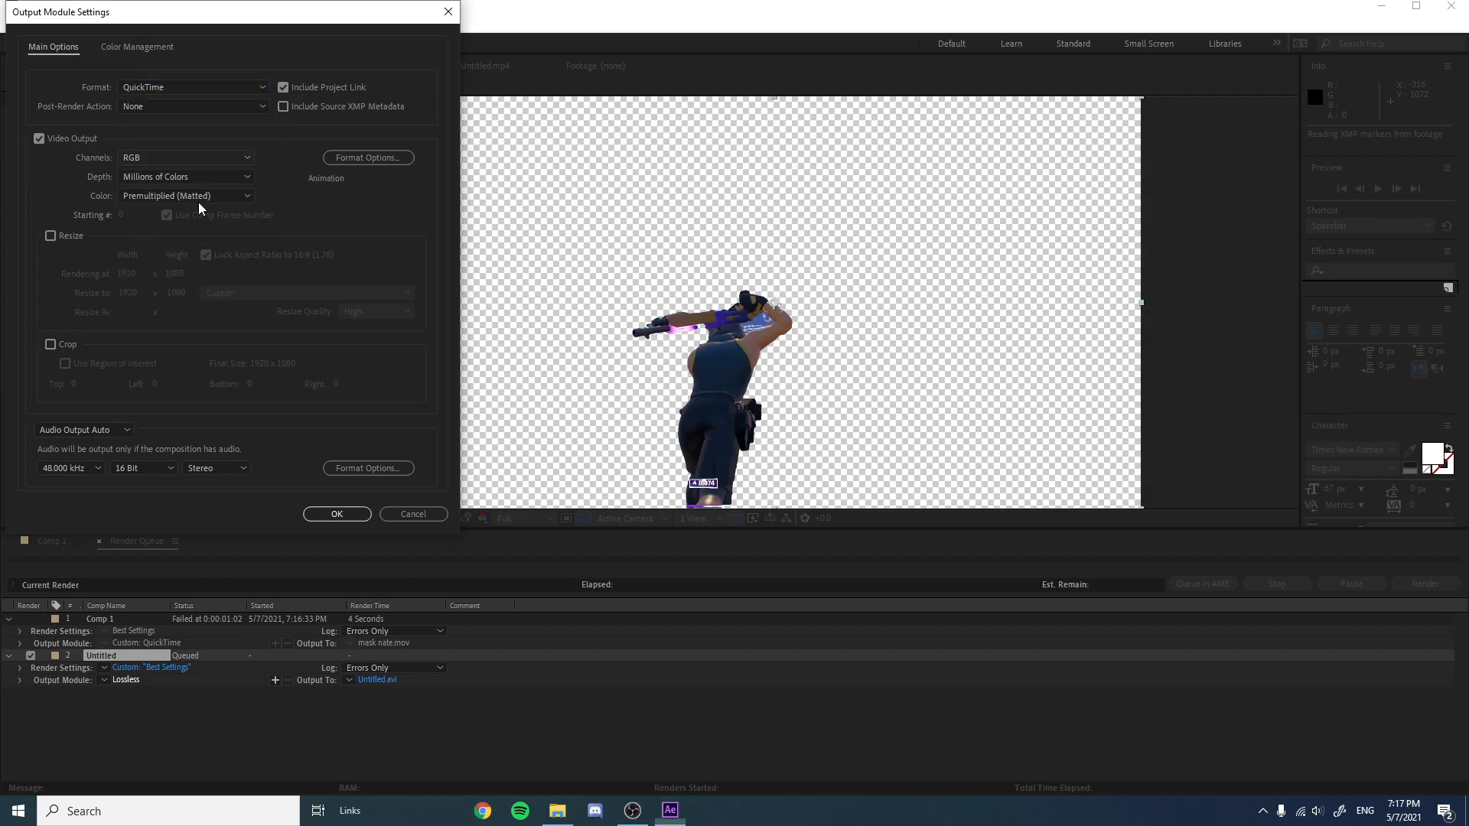
click(335, 514)
Name the output file mask ante and render the queued composition.
click(378, 680)
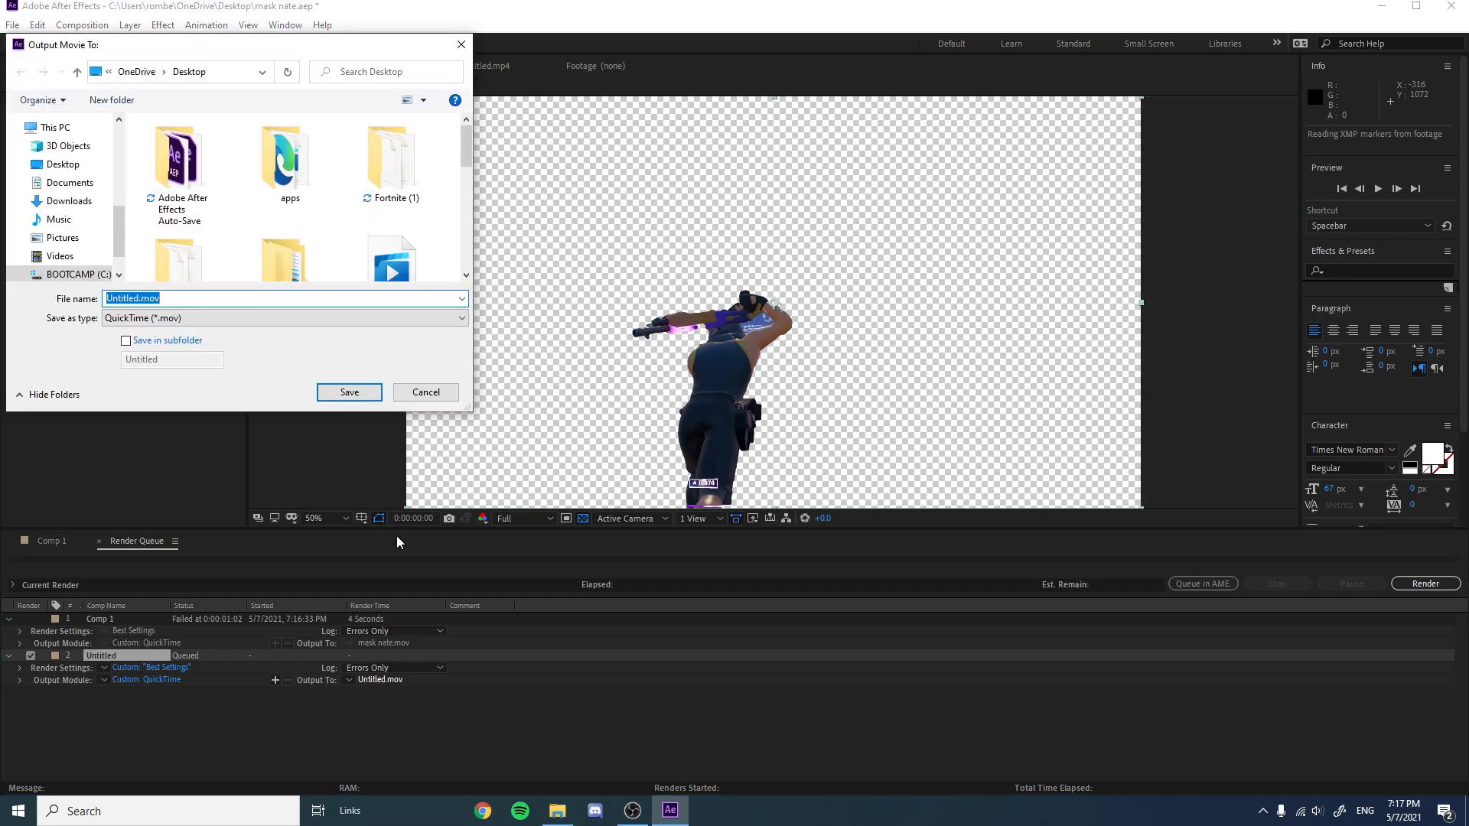
text(mask ante)
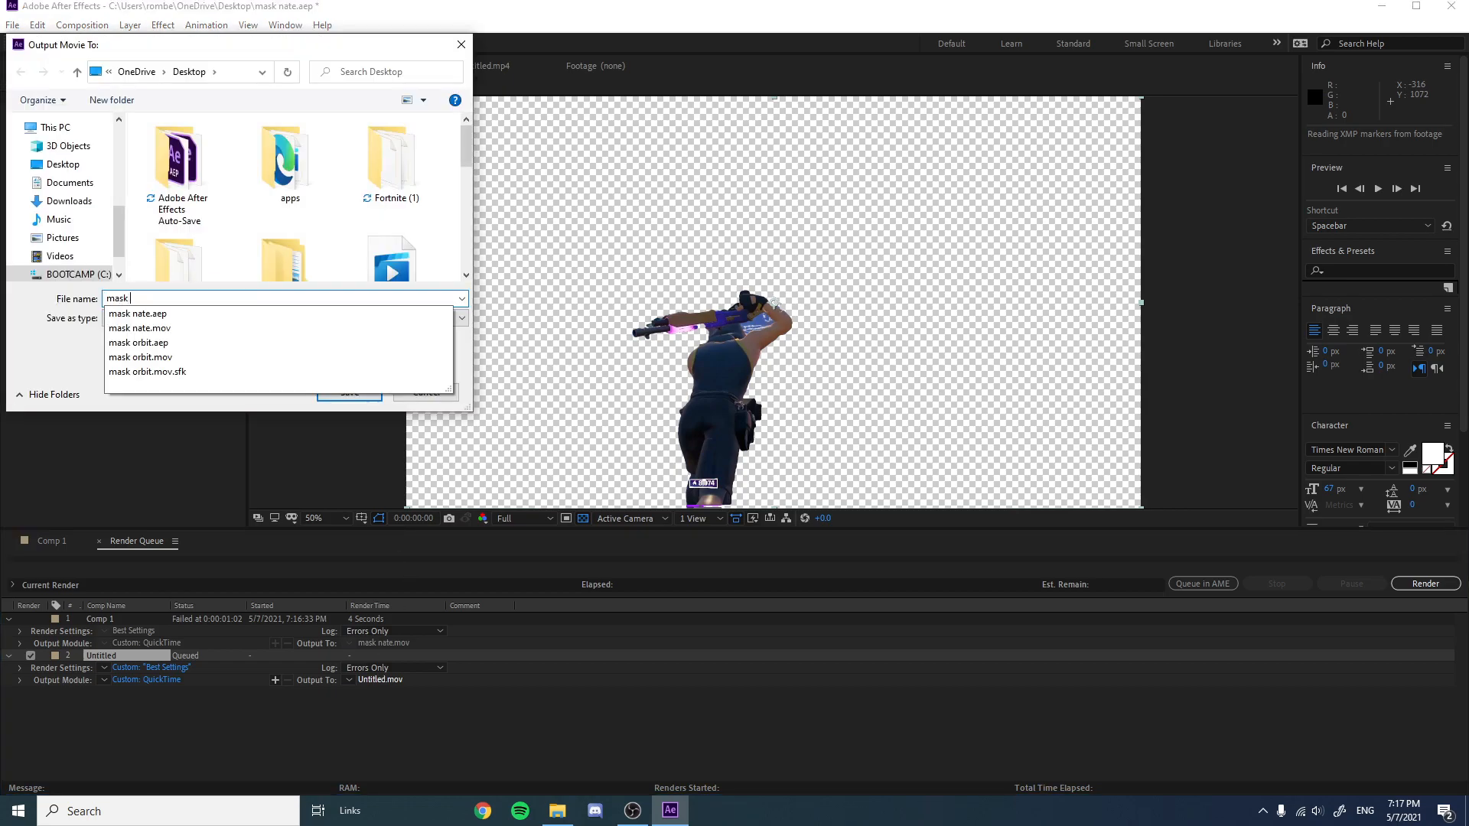
key(Return)
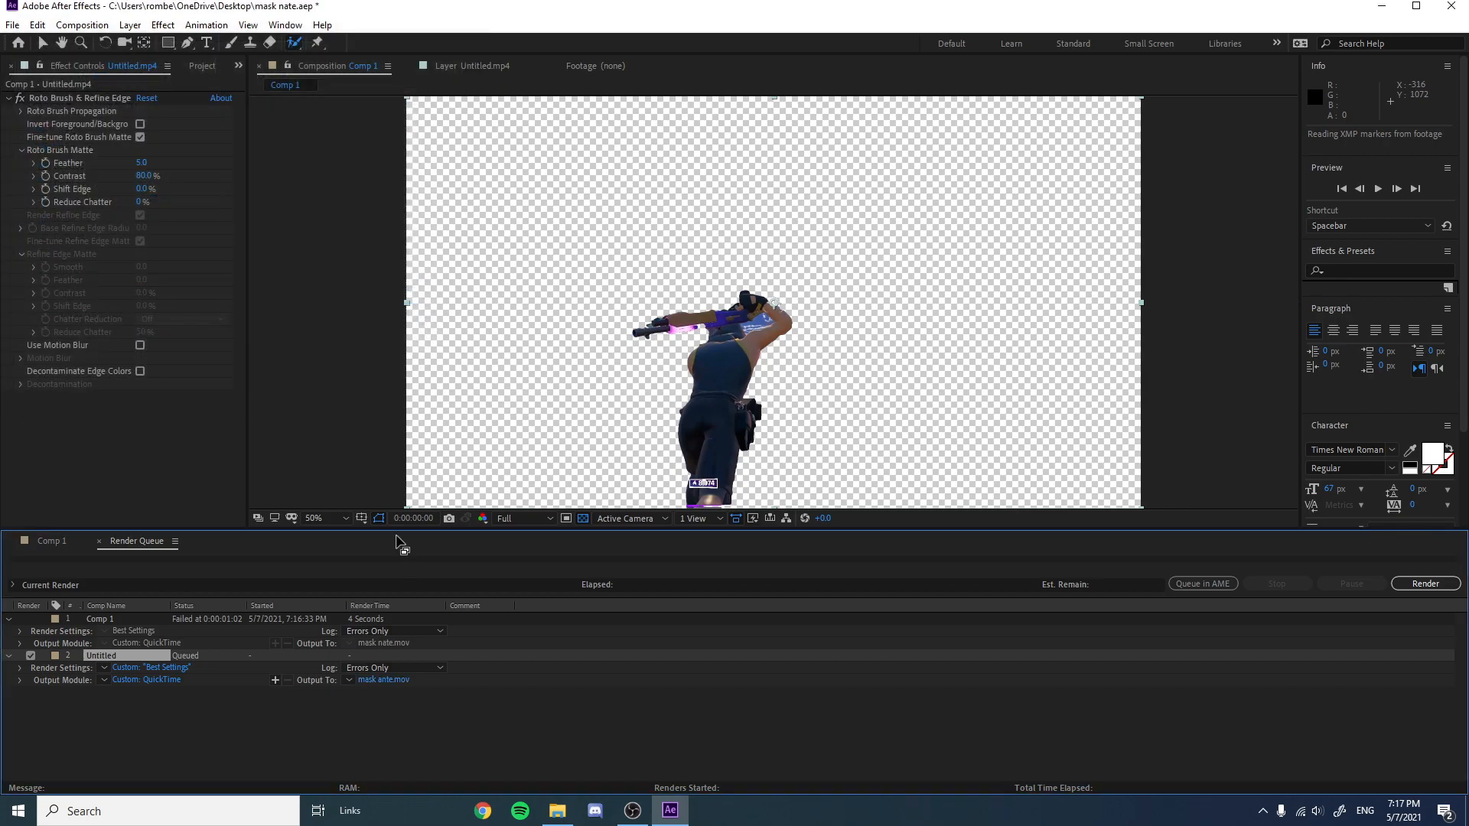
click(1443, 583)
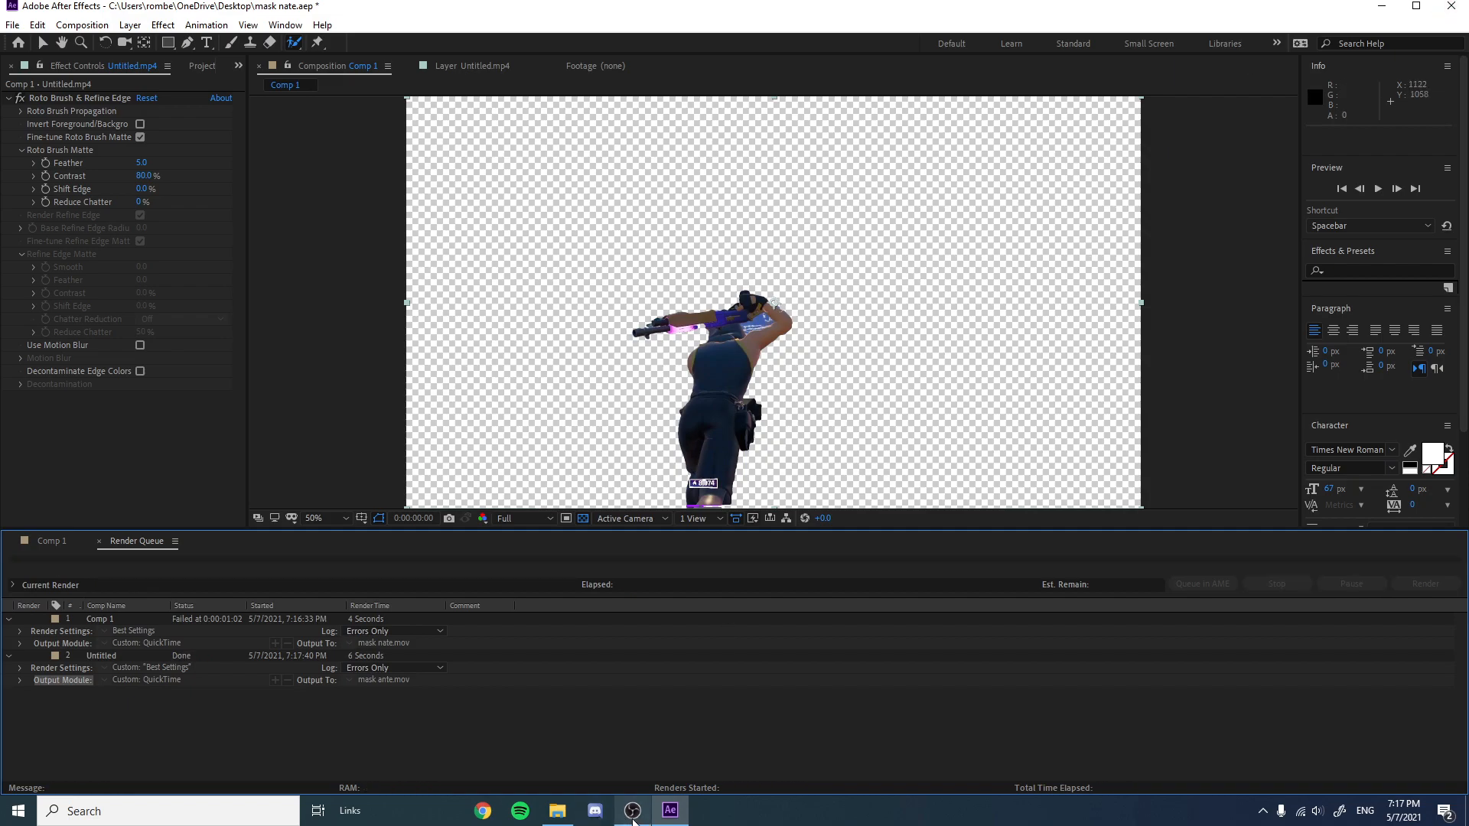
Switch to VEGAS Pro and delete the short video event just before the kill sound on the top track.
click(632, 823)
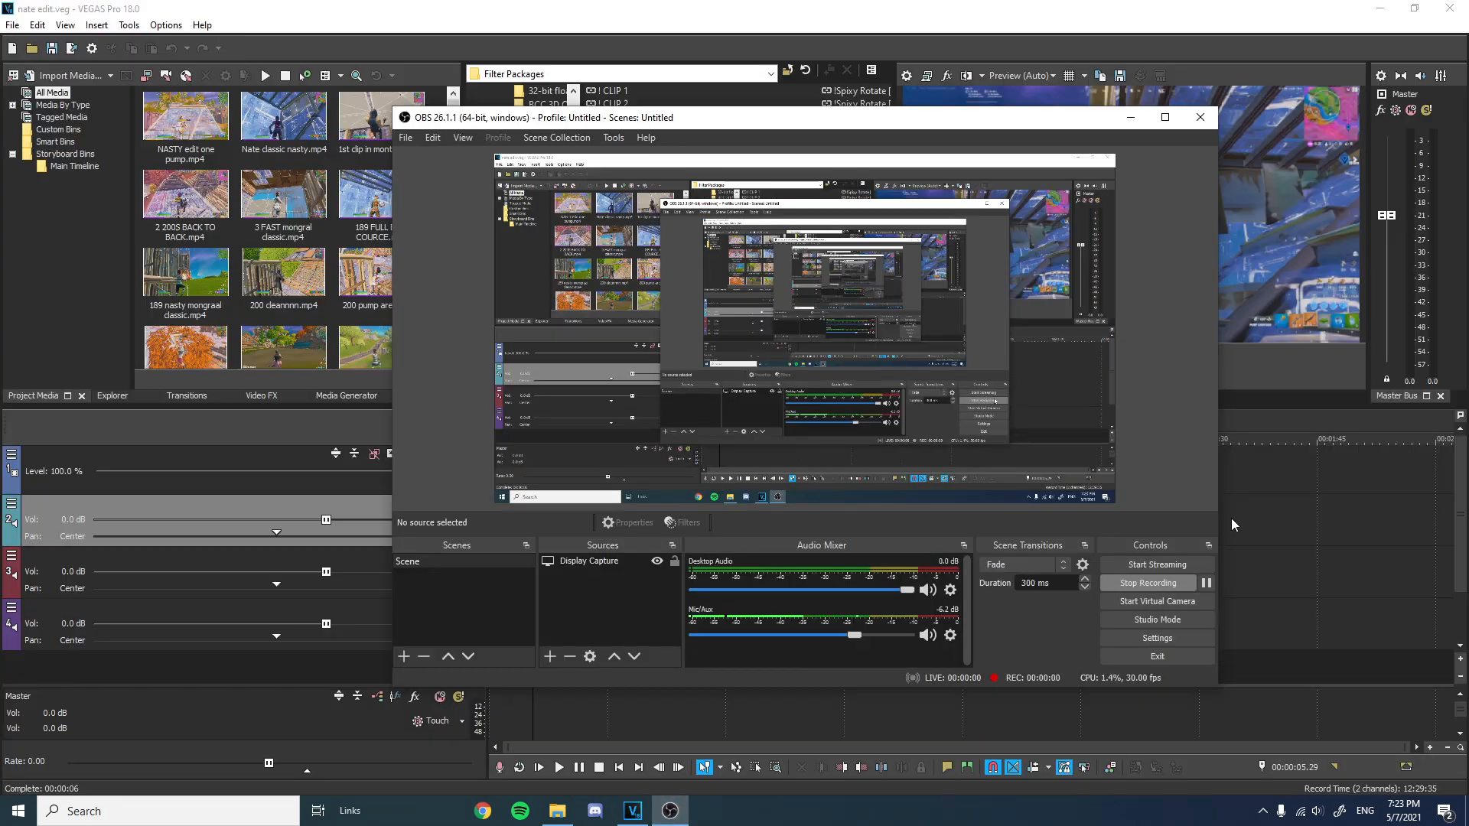
click(1282, 415)
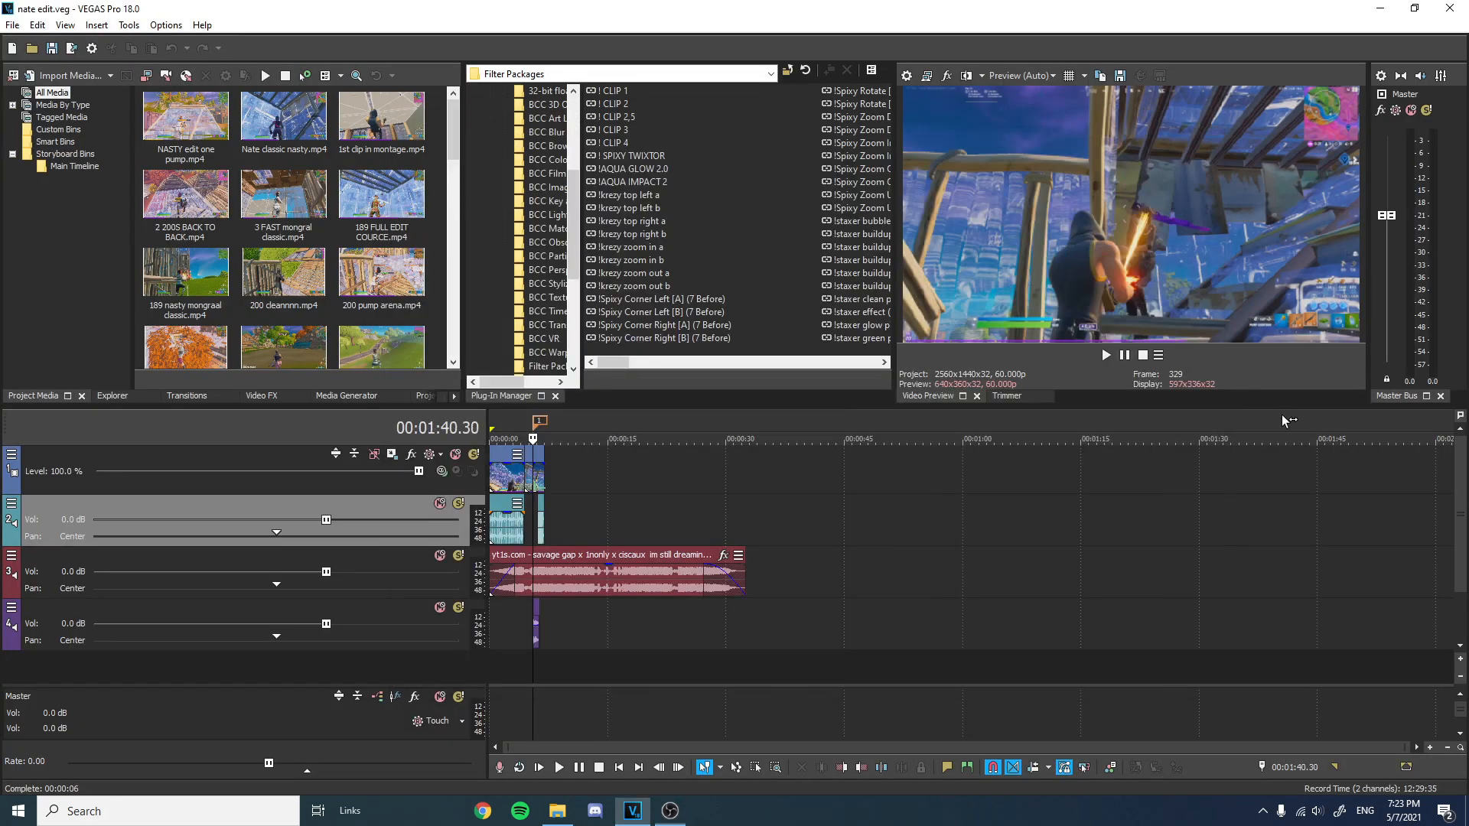
click(540, 423)
scroll(696, 494, up, 8)
right_click(897, 467)
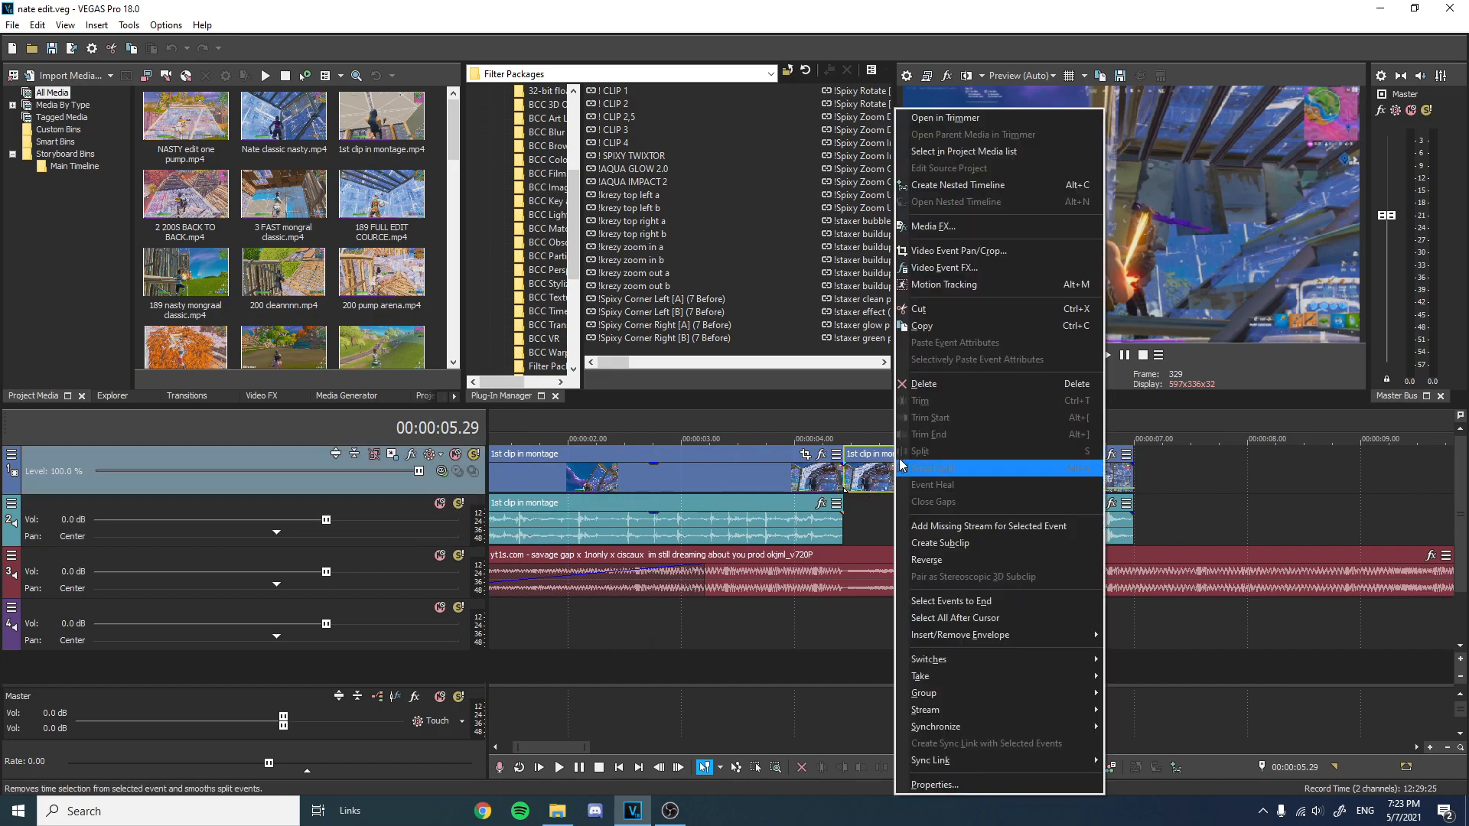
click(863, 456)
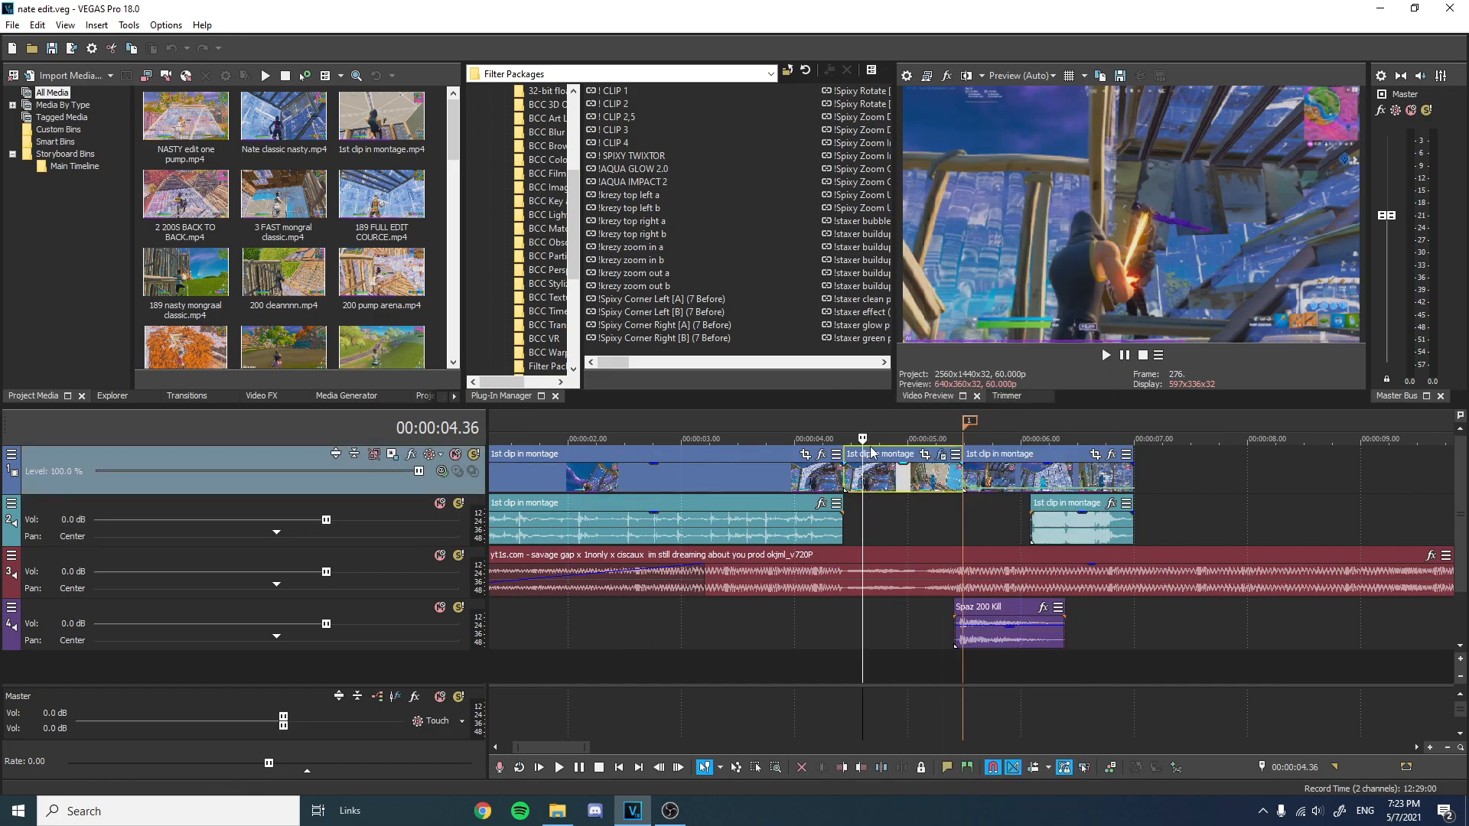
right_click(894, 465)
click(923, 392)
Import the rendered mask clip from the Desktop into the project media.
click(44, 76)
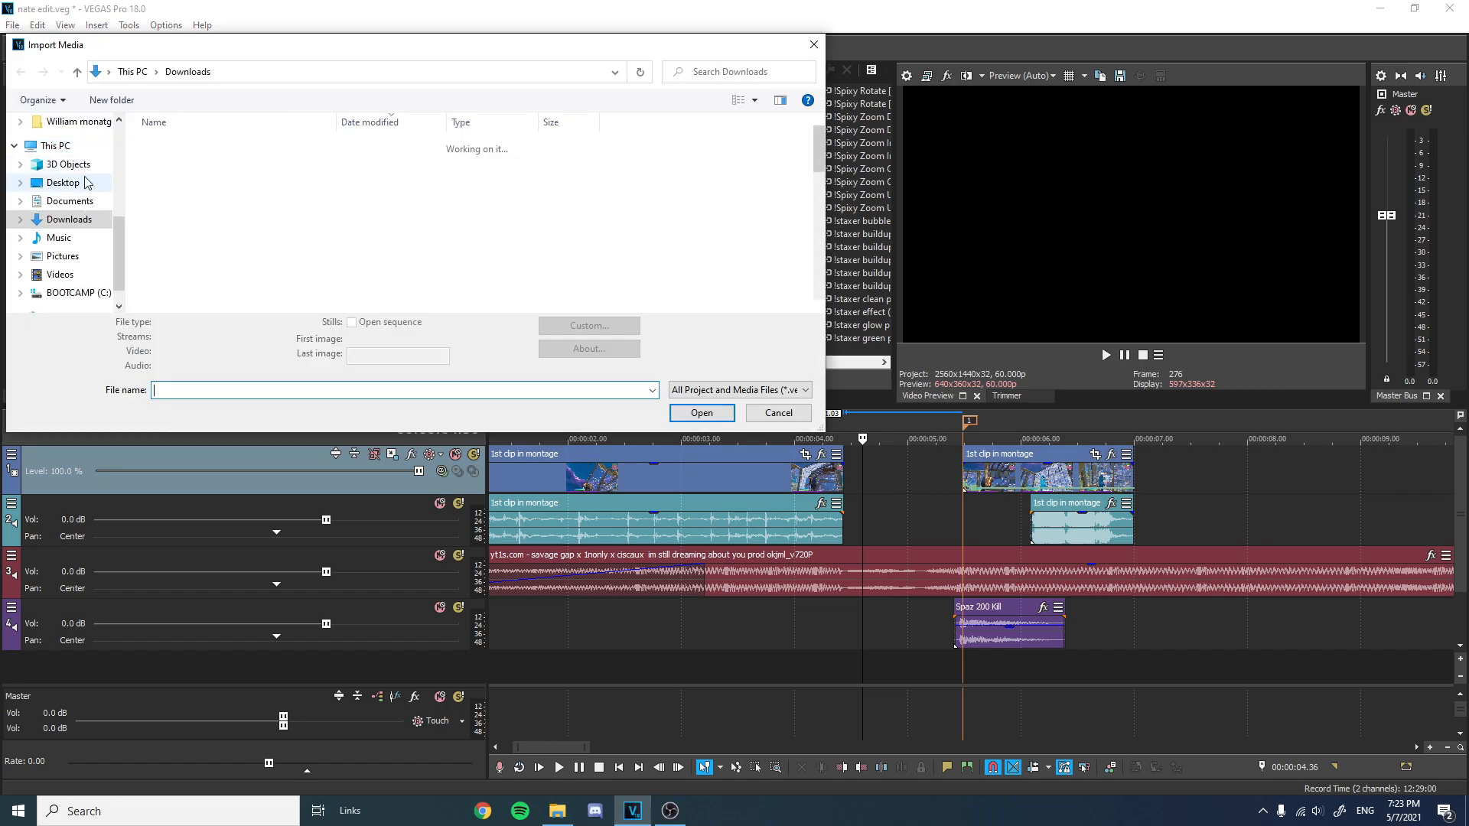
click(87, 188)
scroll(260, 236, down, 1)
double_click(342, 256)
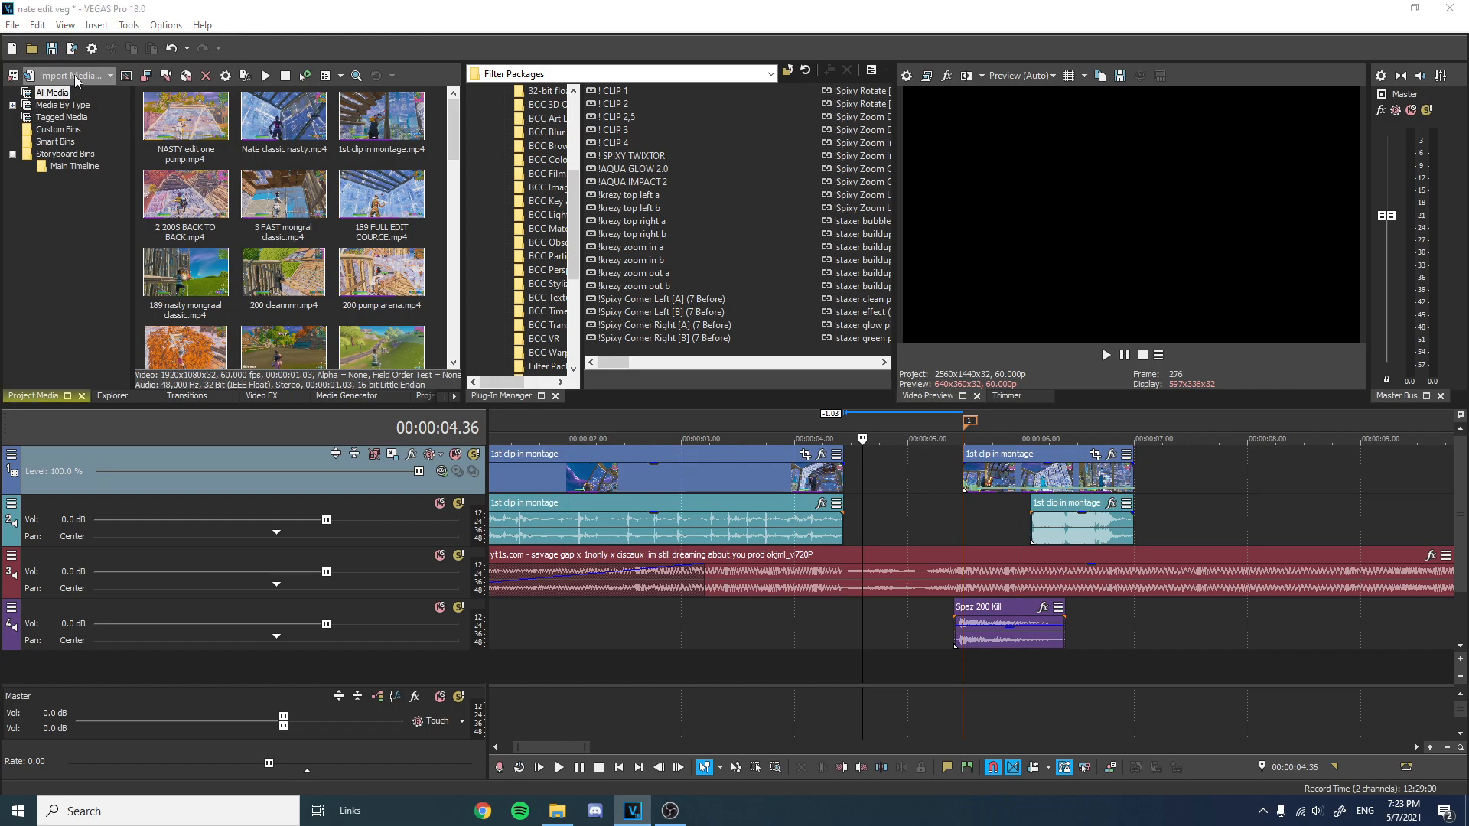
Import another media file into the project media list.
click(77, 80)
click(70, 201)
scroll(223, 231, down, 5)
double_click(197, 238)
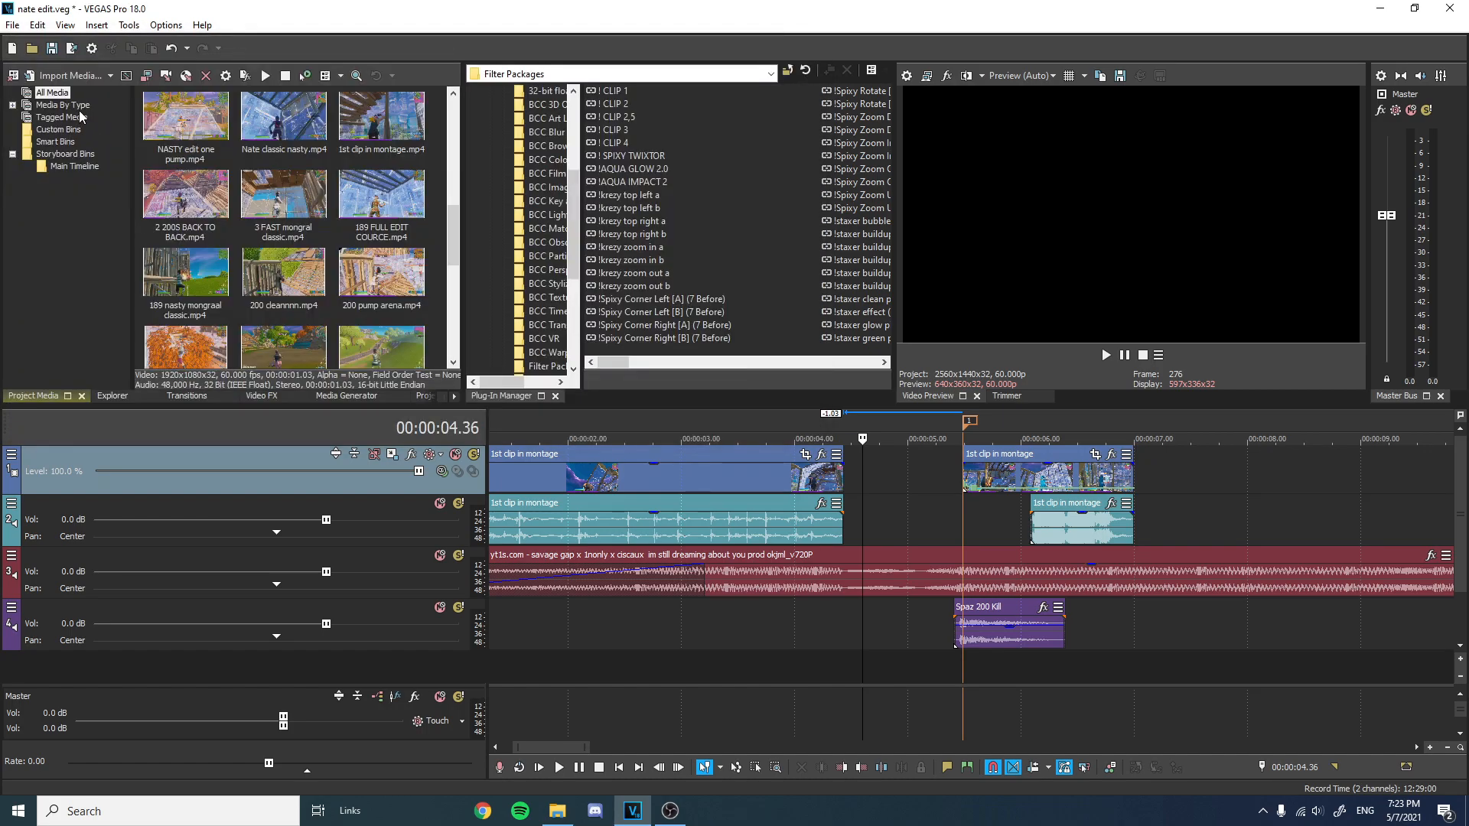
Import a video file from the Downloads folder into the project media.
click(70, 75)
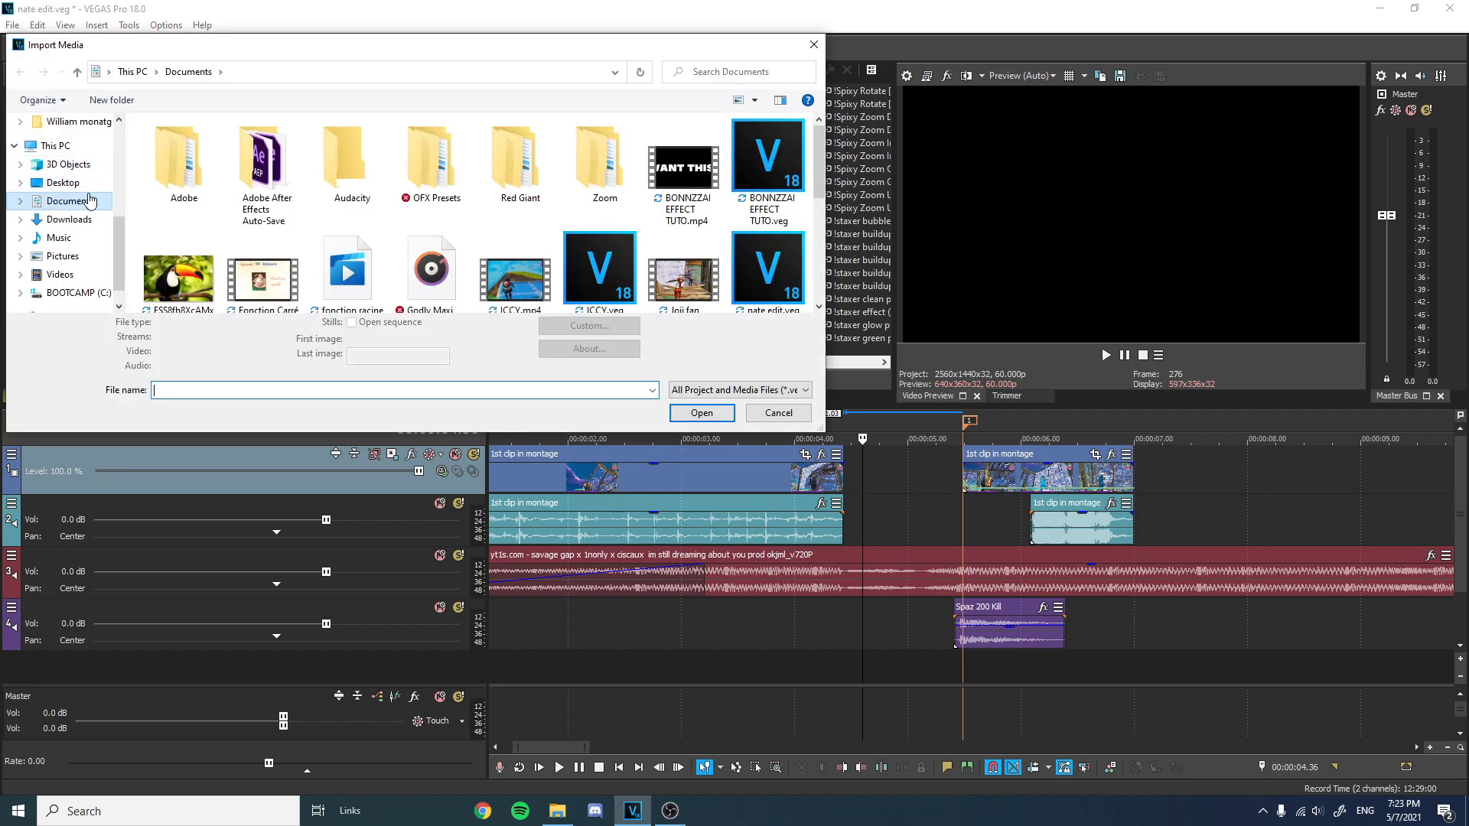
click(63, 183)
scroll(283, 212, down, 1)
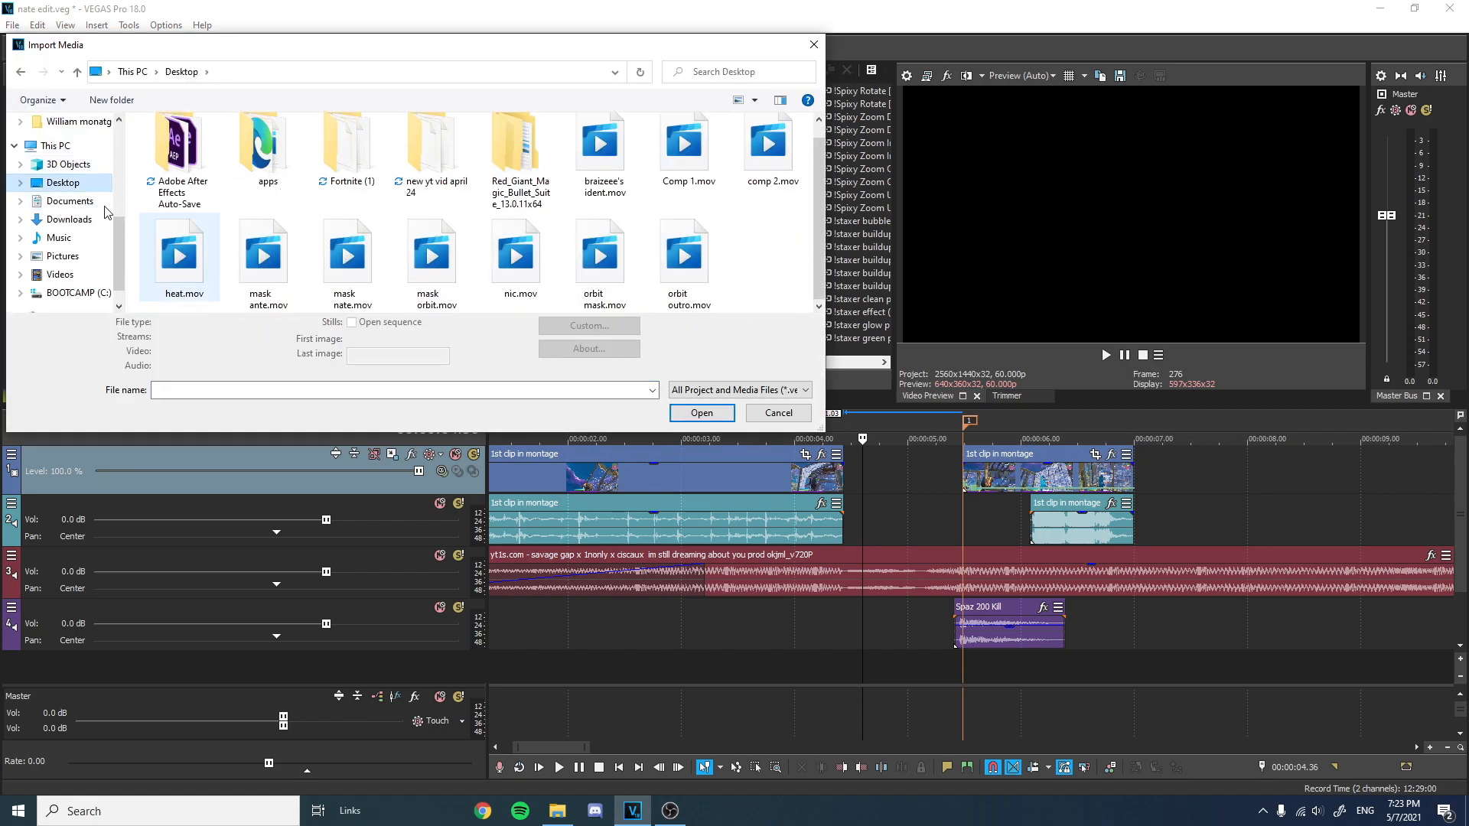
click(69, 219)
scroll(237, 238, down, 3)
scroll(220, 231, down, 10)
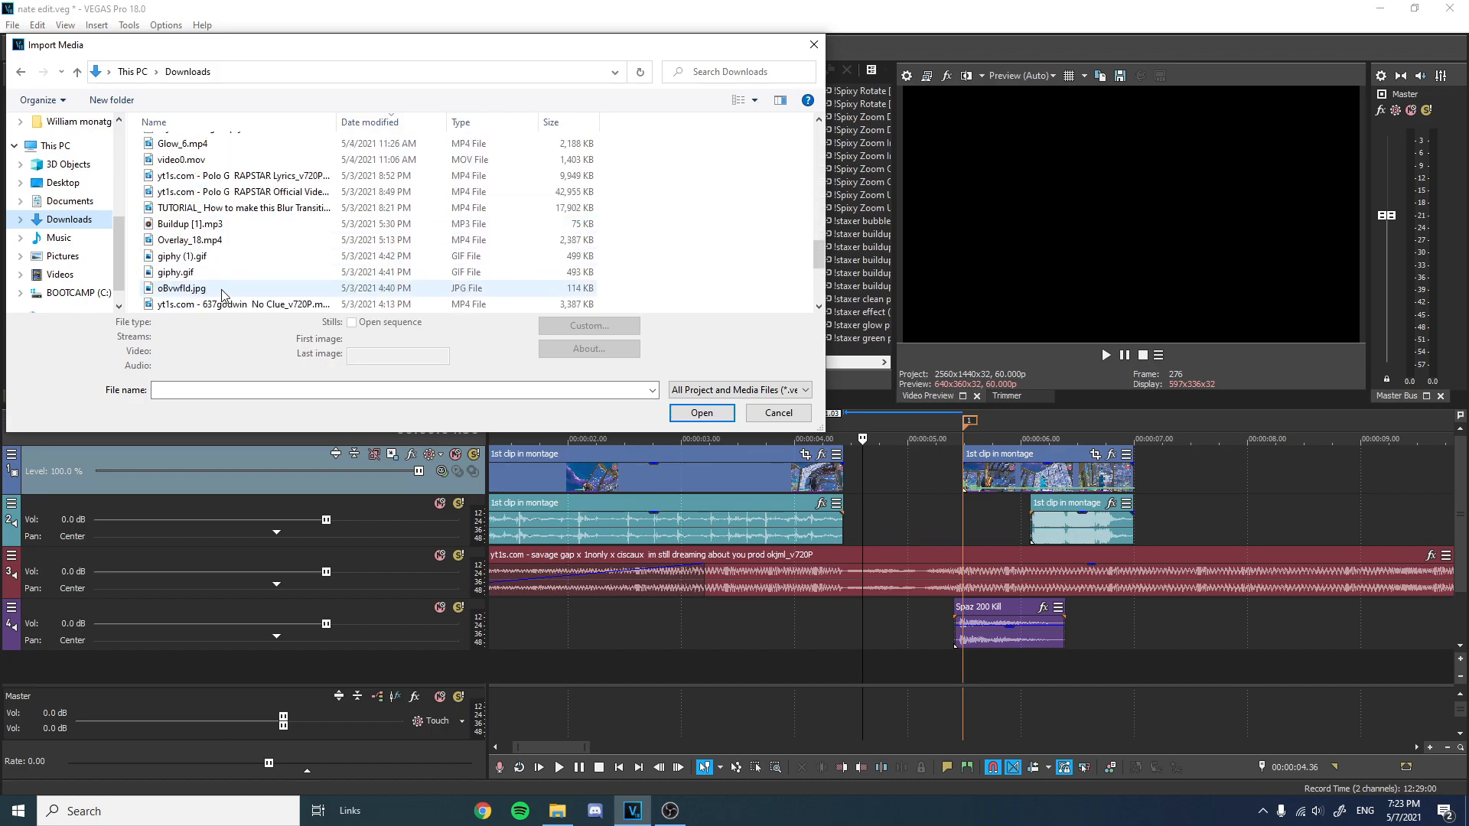
scroll(219, 291, up, 6)
scroll(213, 286, up, 5)
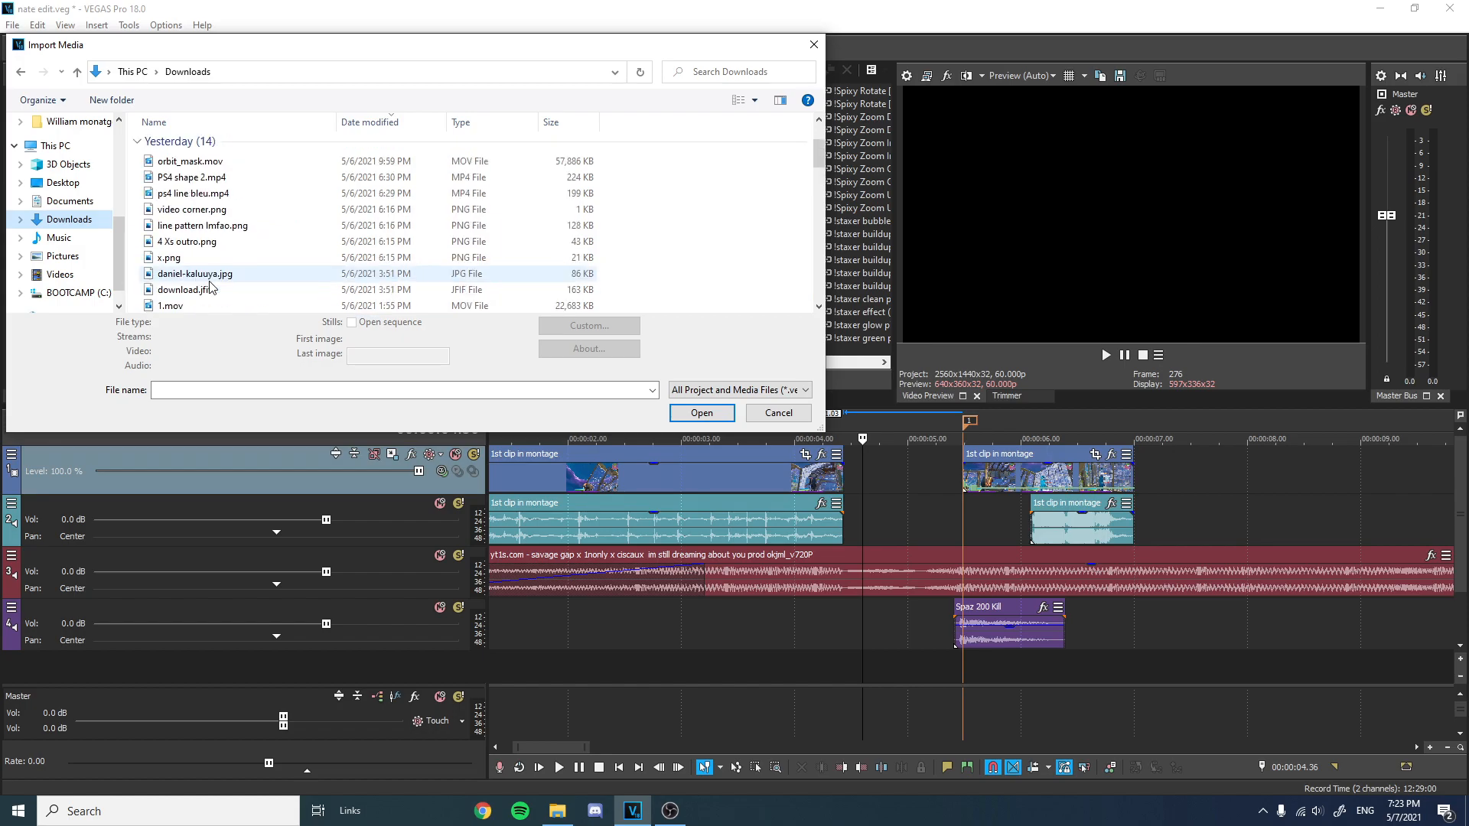
scroll(211, 285, up, 2)
scroll(210, 285, down, 6)
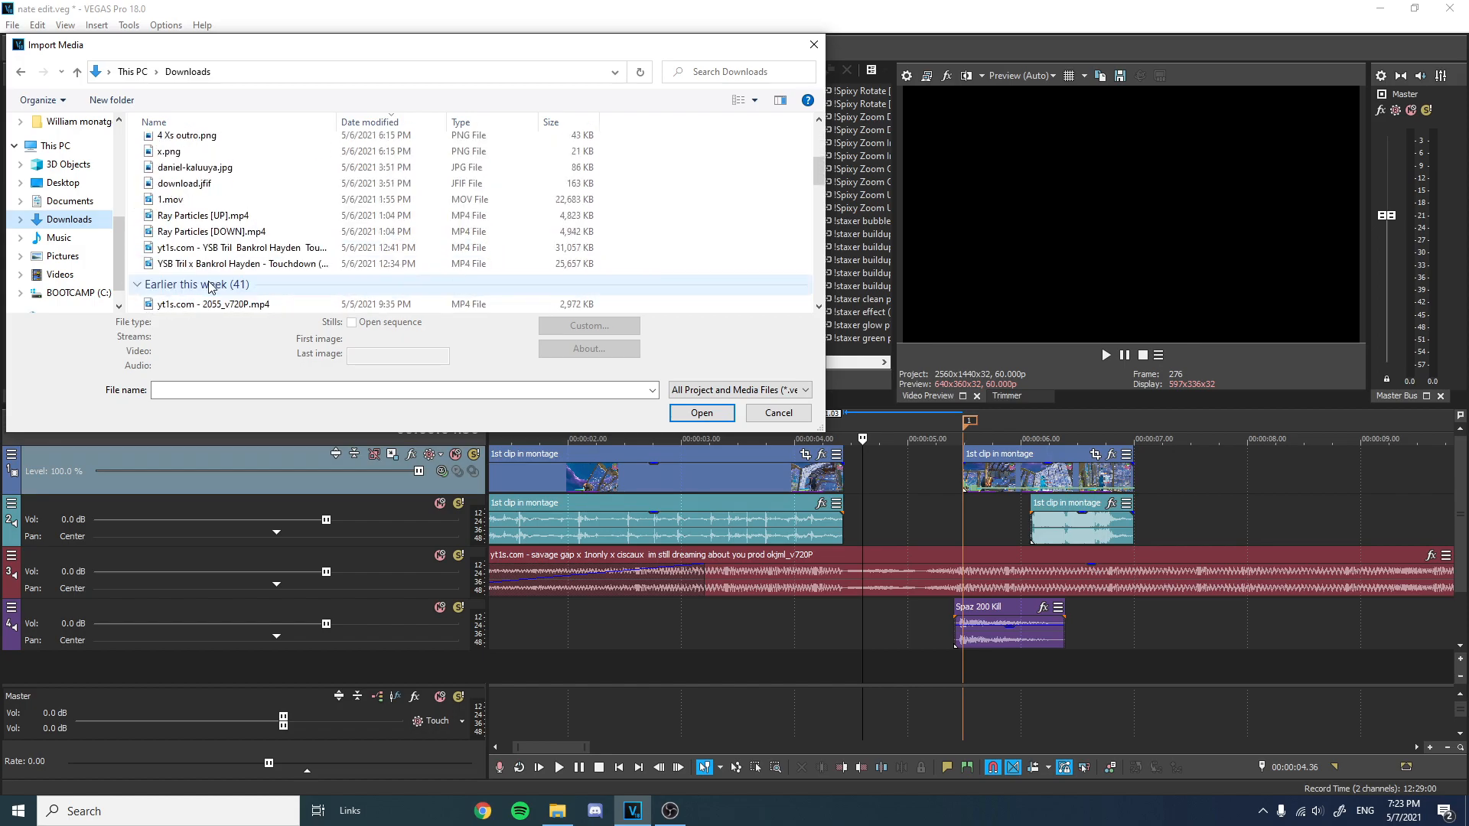
scroll(208, 286, down, 10)
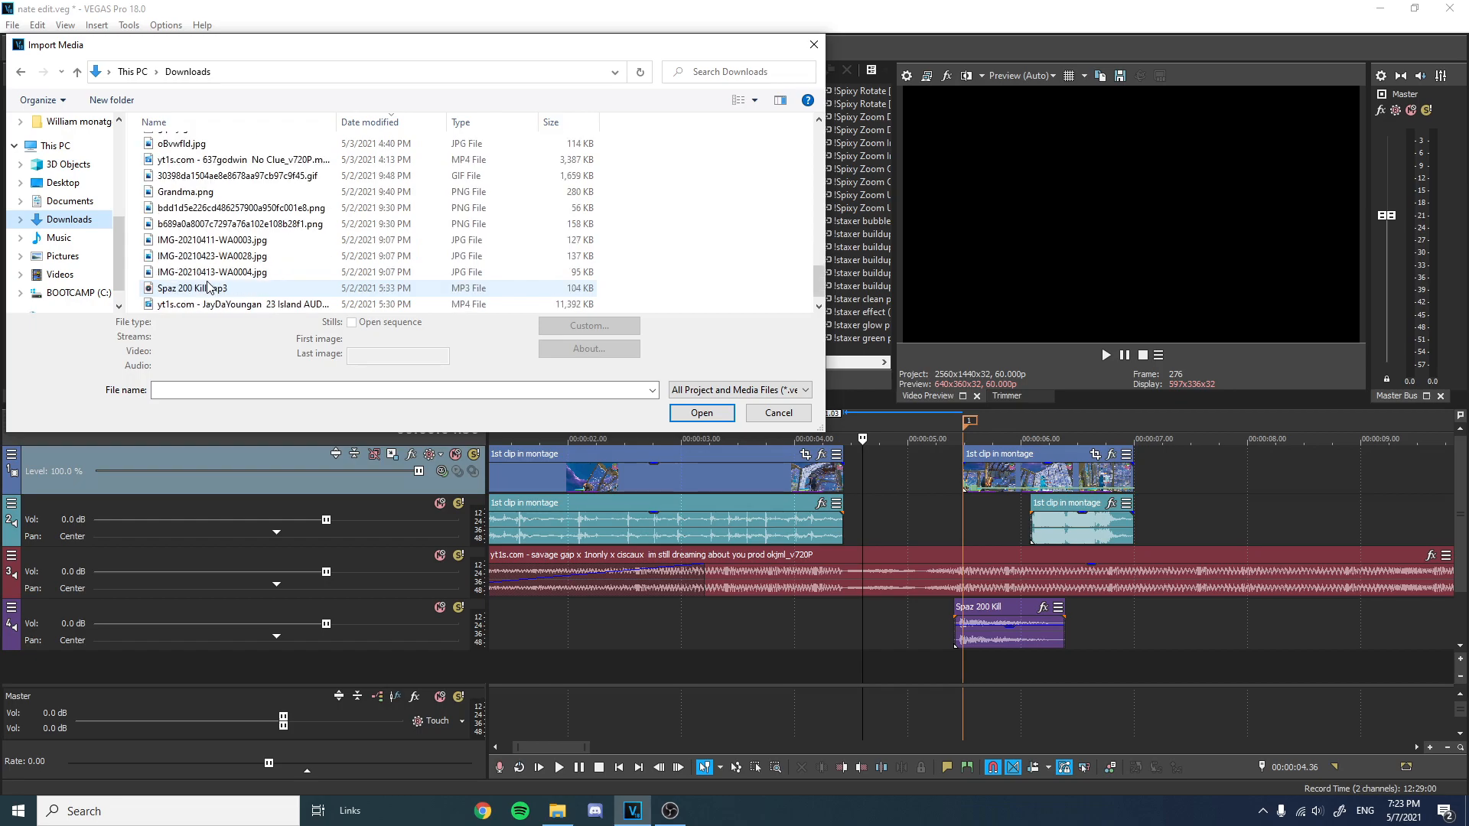
scroll(208, 285, up, 4)
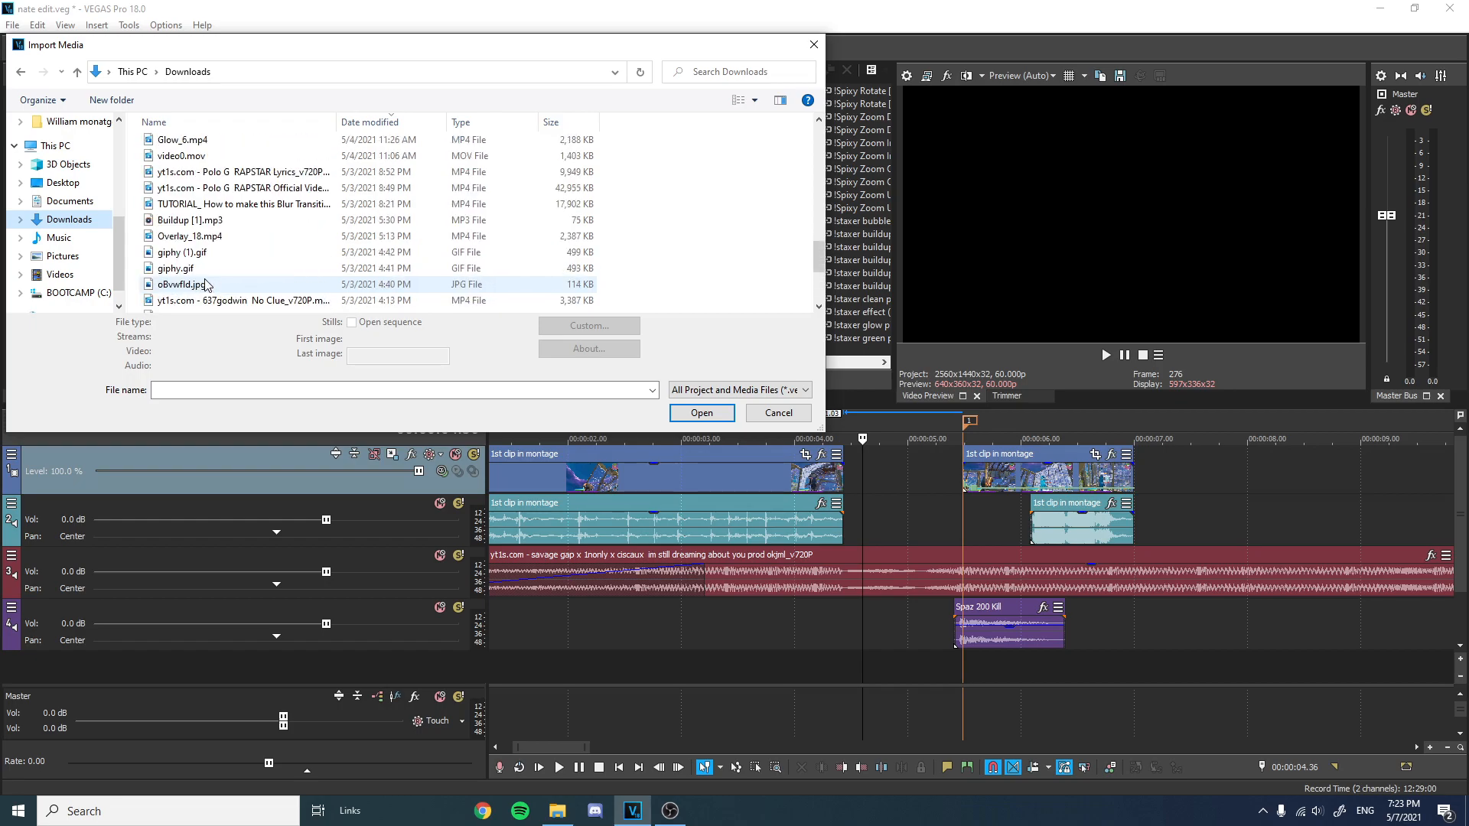
double_click(187, 187)
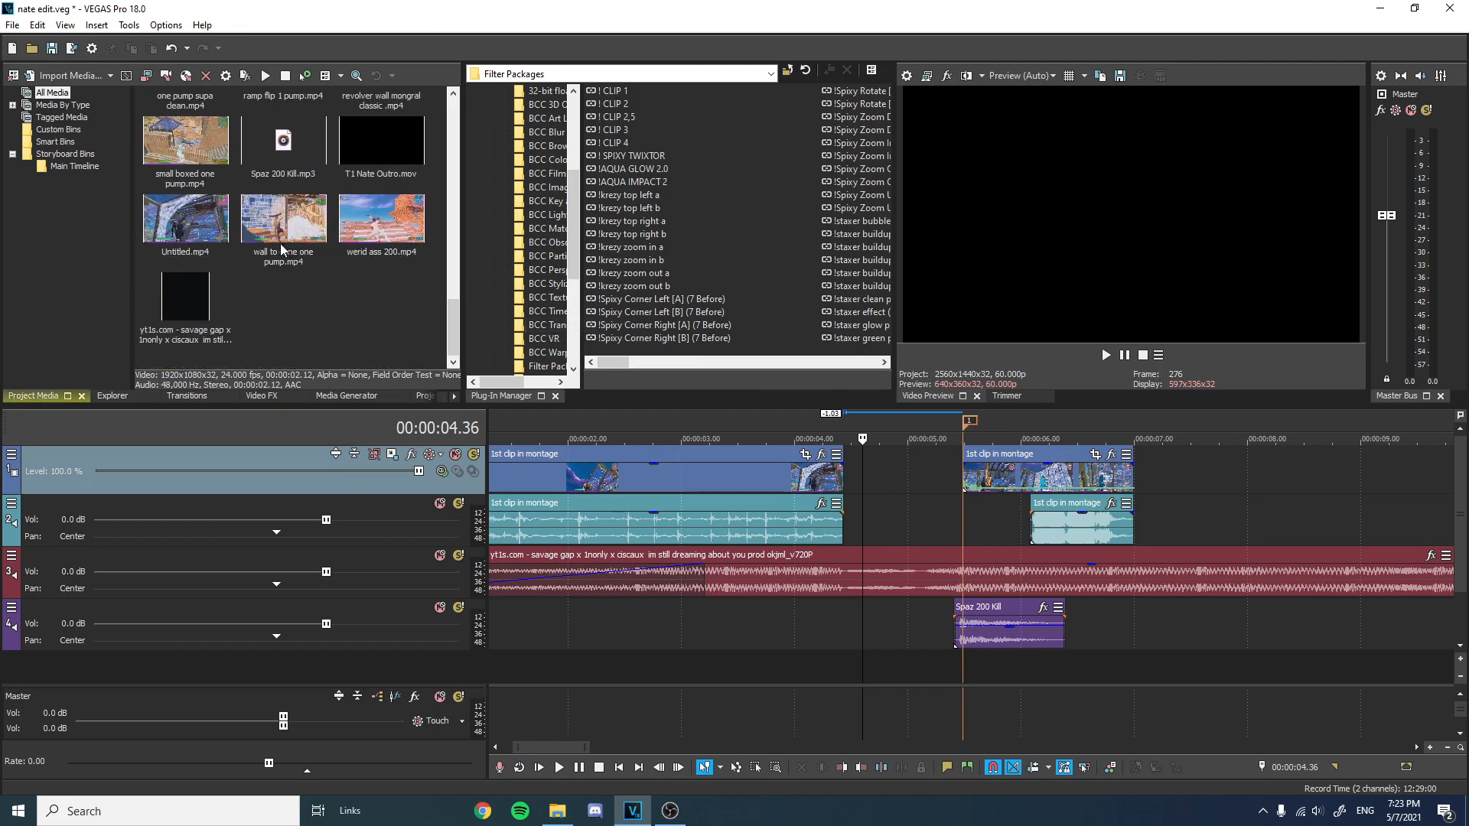
Place Untitled.mp4 on the top video track just before the kill sound and delete its audio event.
drag(185, 222, 878, 464)
click(876, 461)
click(906, 459)
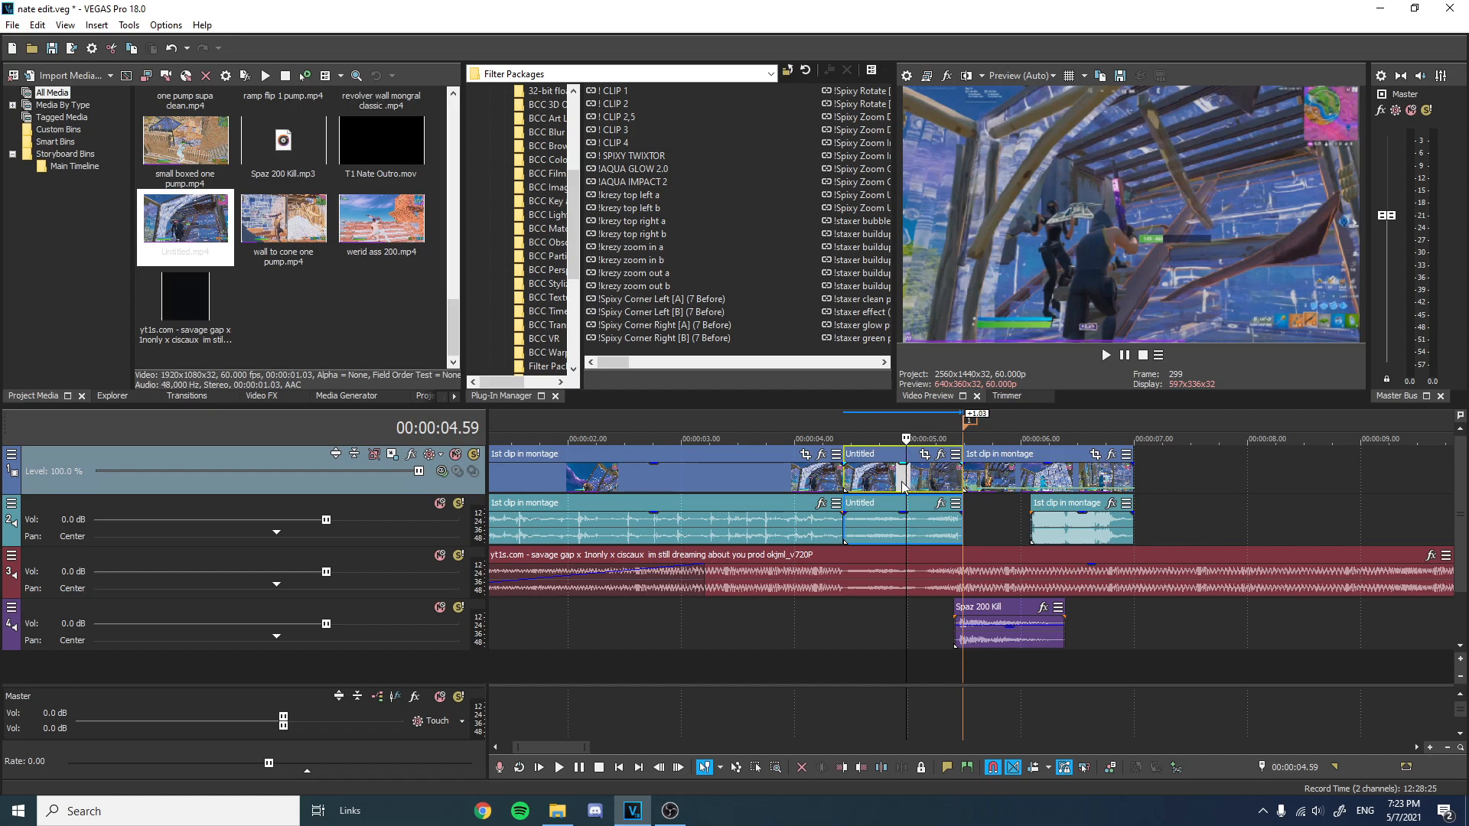
click(900, 515)
right_click(886, 501)
click(926, 418)
Set a loop region around the kill section and play it back to review the edit.
drag(1240, 458, 637, 453)
key(space)
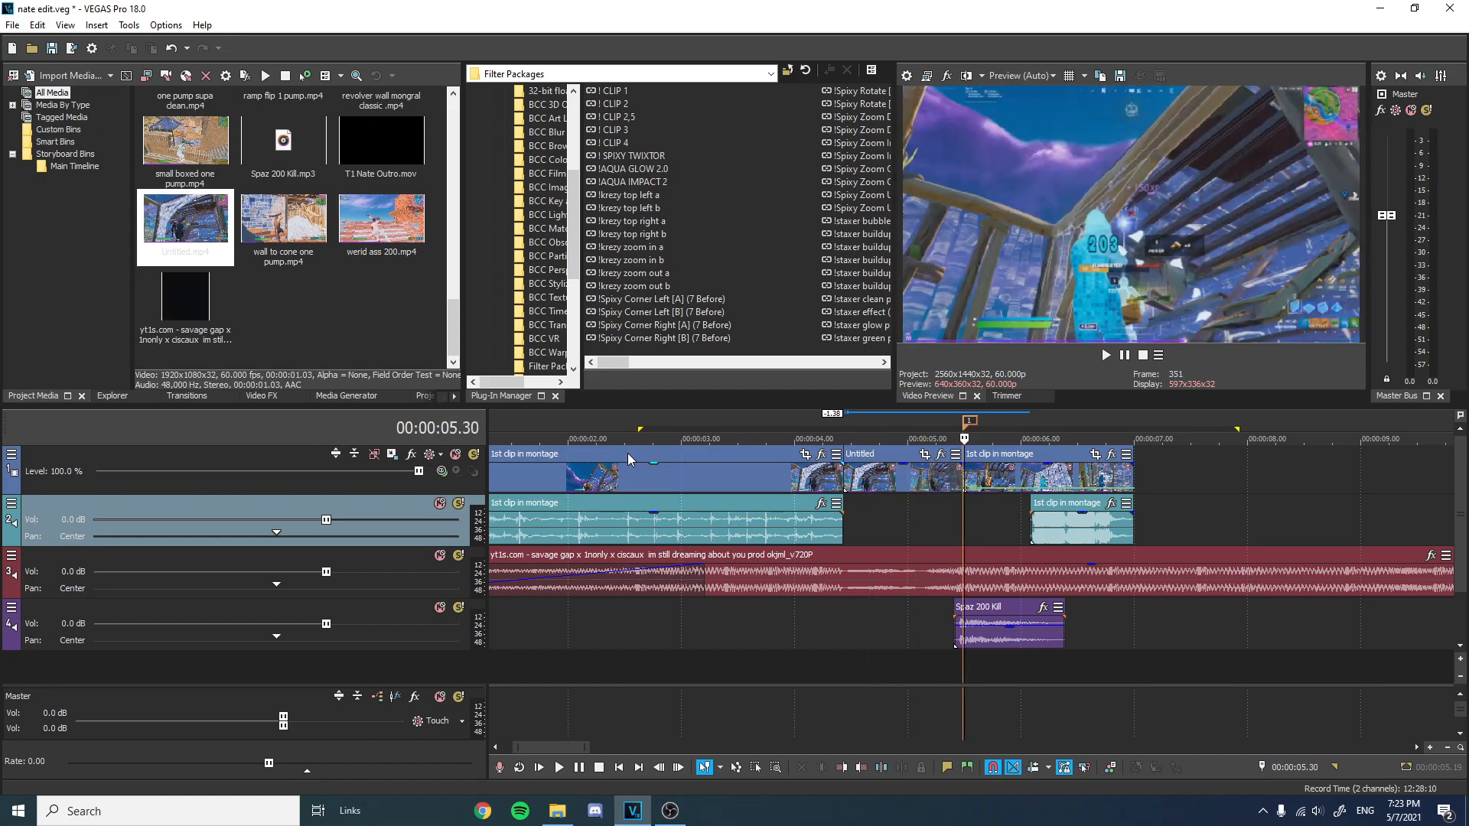
key(space)
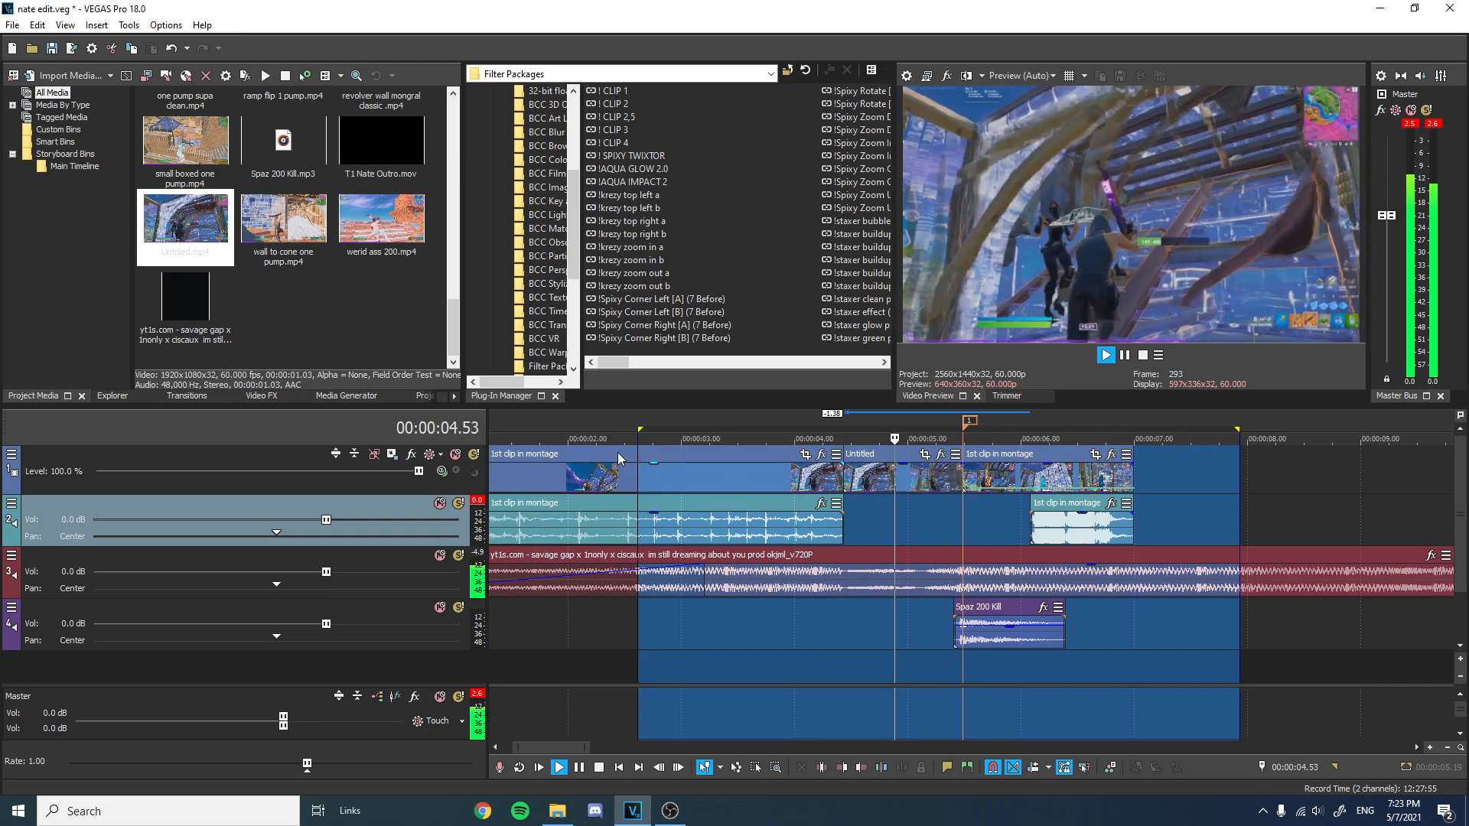
key(space)
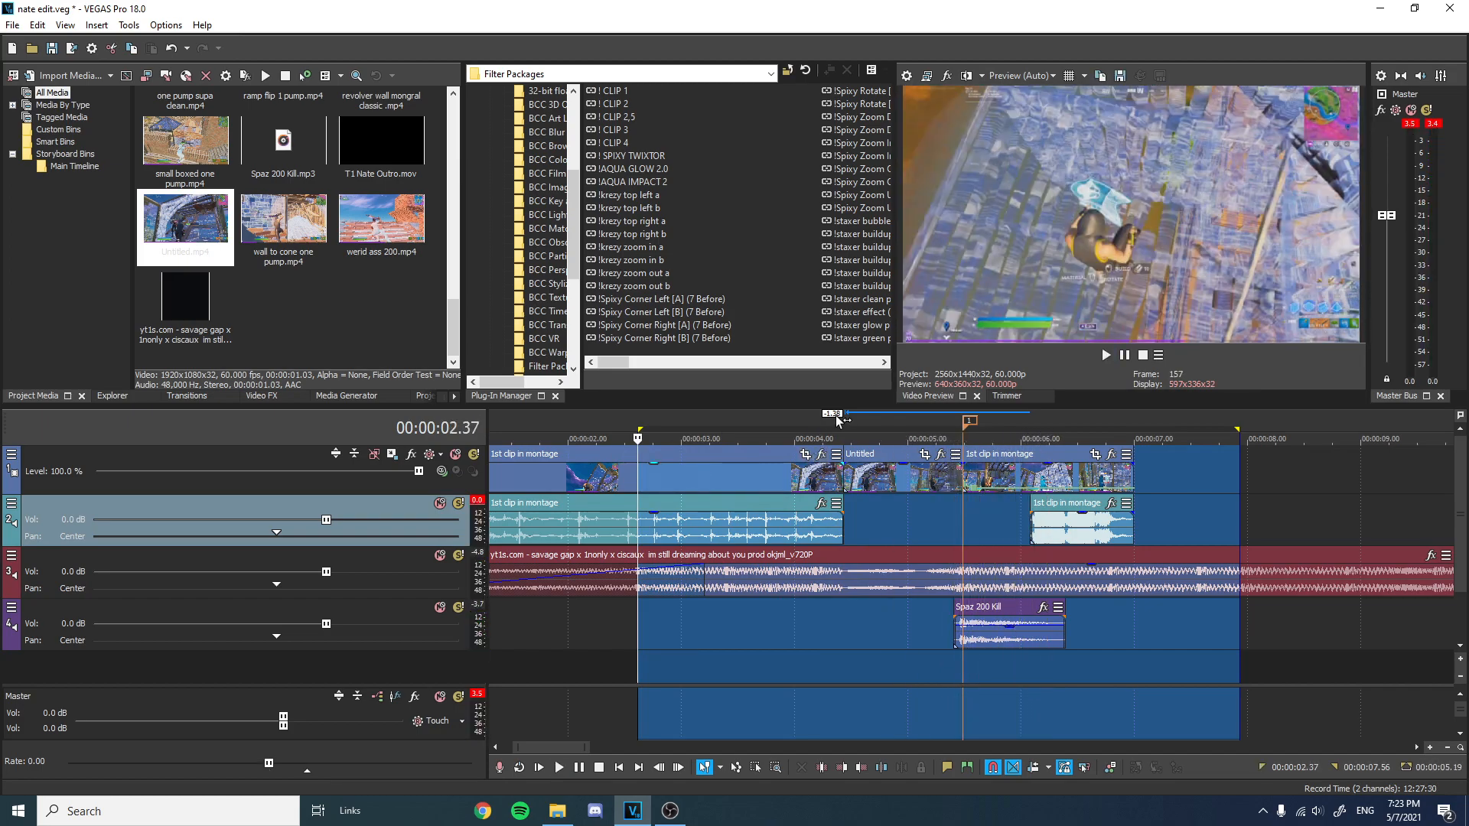
click(836, 418)
click(844, 422)
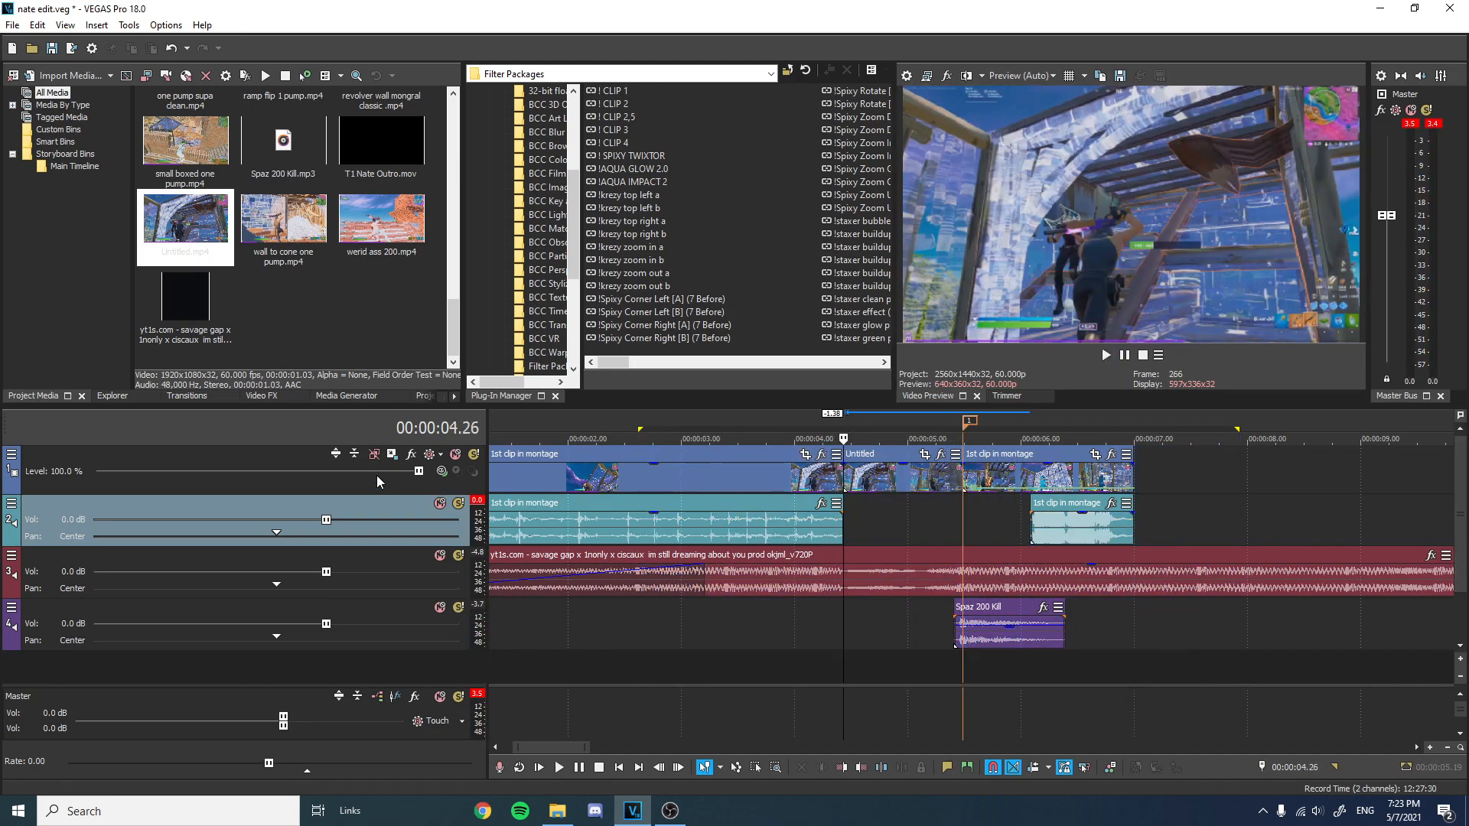
Insert two new empty video tracks above the existing tracks.
right_click(259, 462)
click(277, 499)
right_click(236, 462)
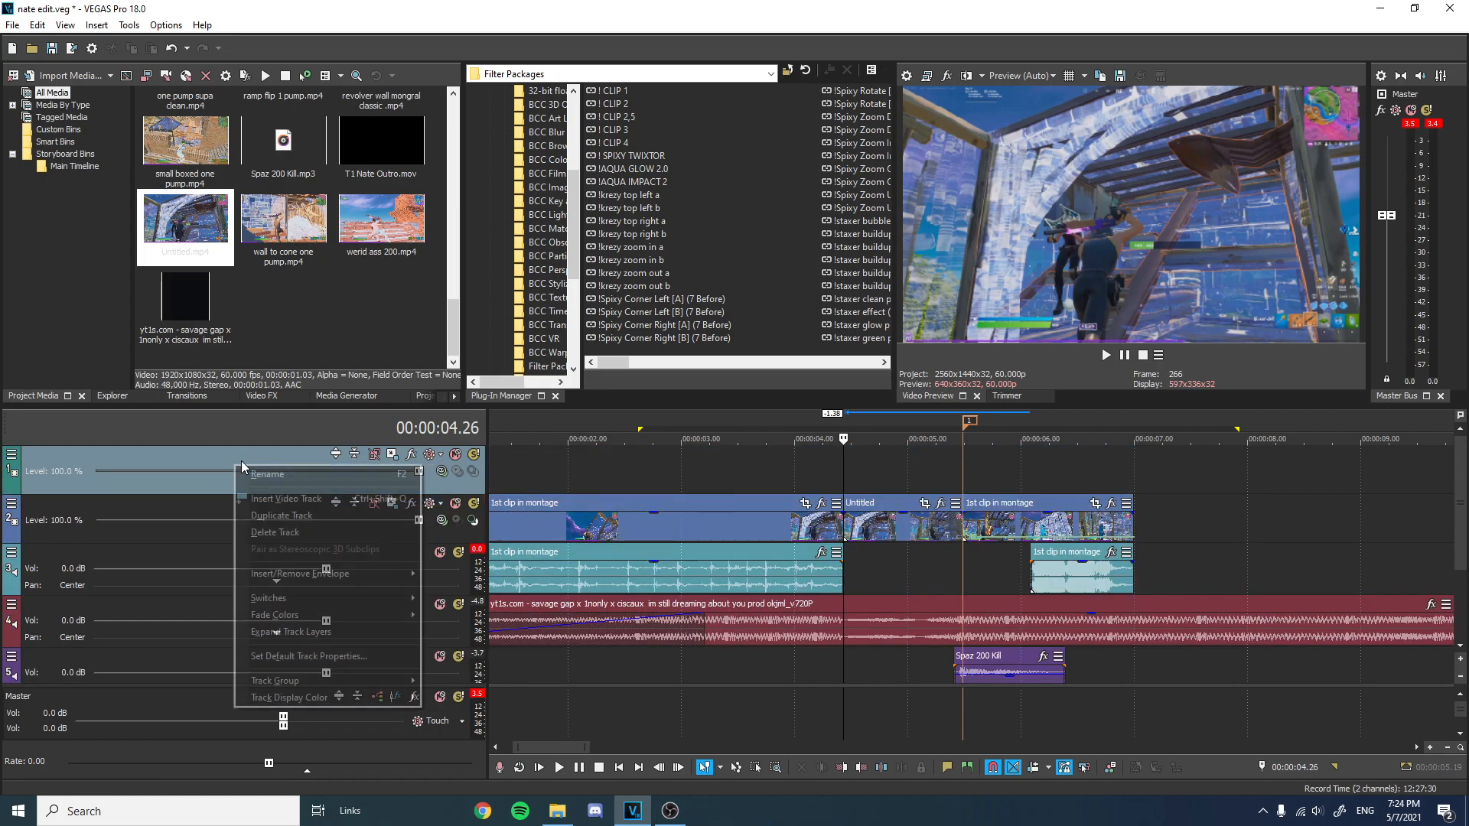
click(272, 498)
Set the top track's compositing mode to Add and show all buttons in the video track headers.
click(441, 470)
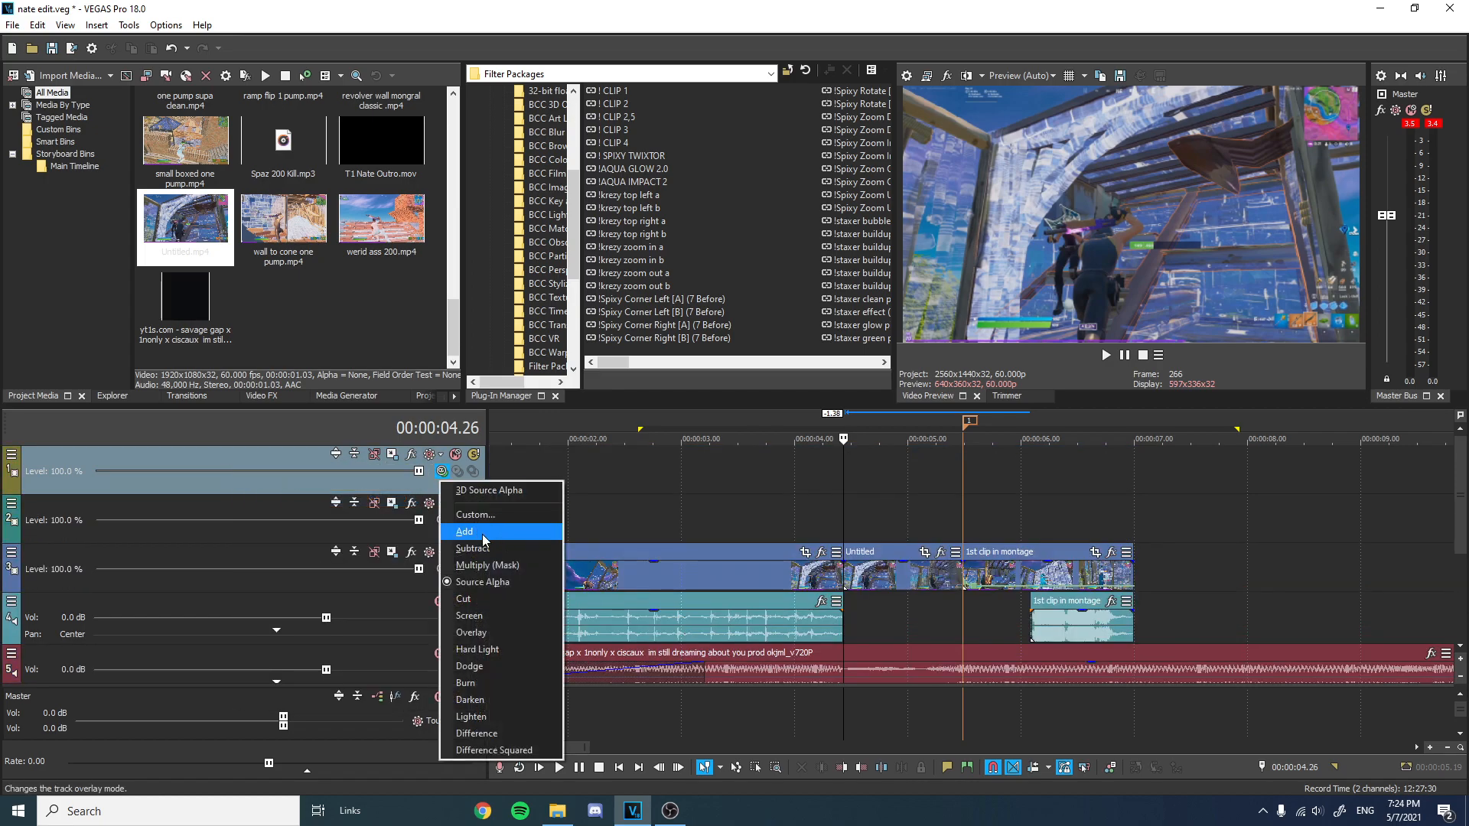
click(483, 532)
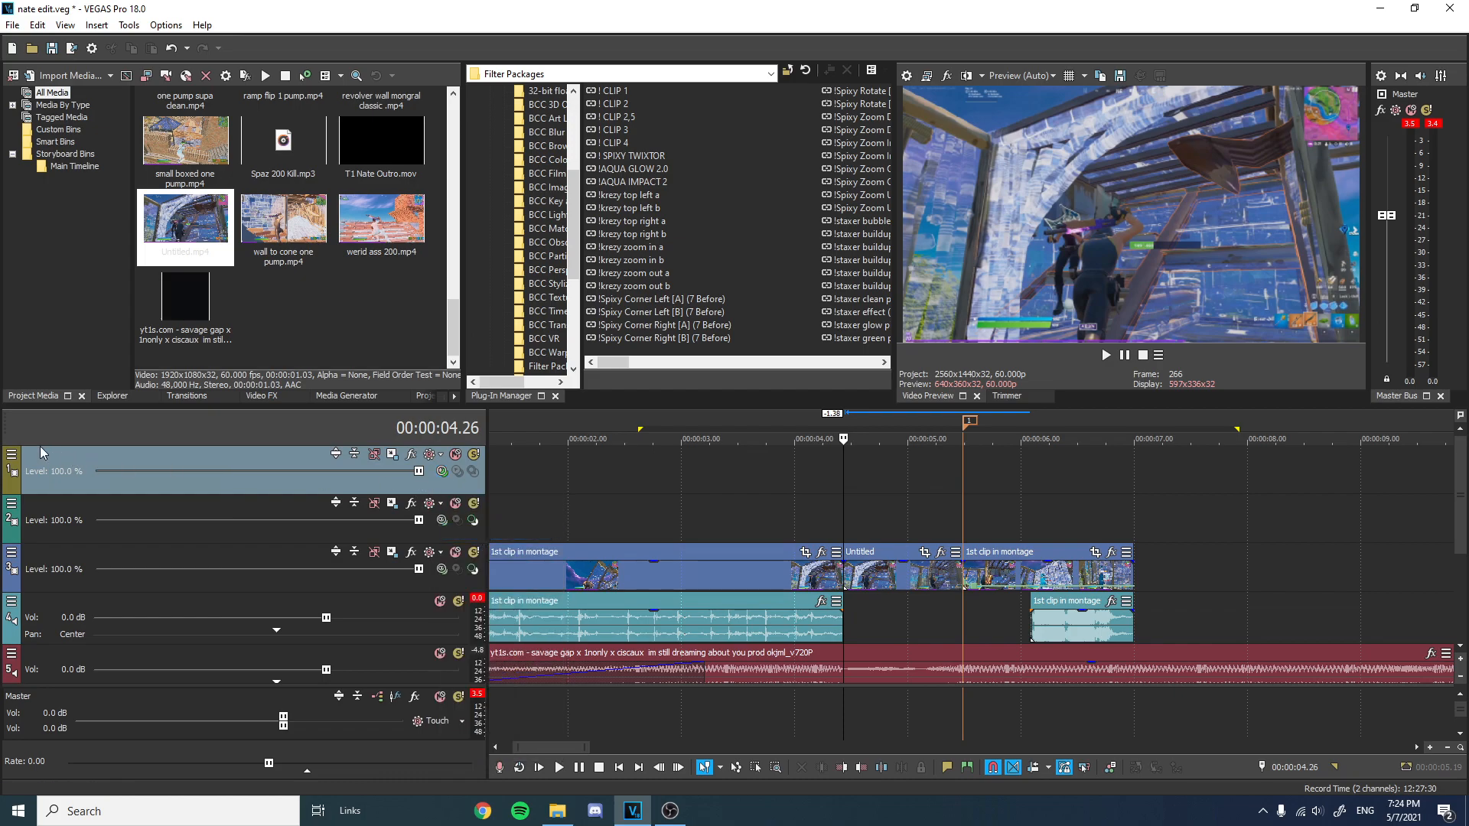
click(12, 455)
click(72, 473)
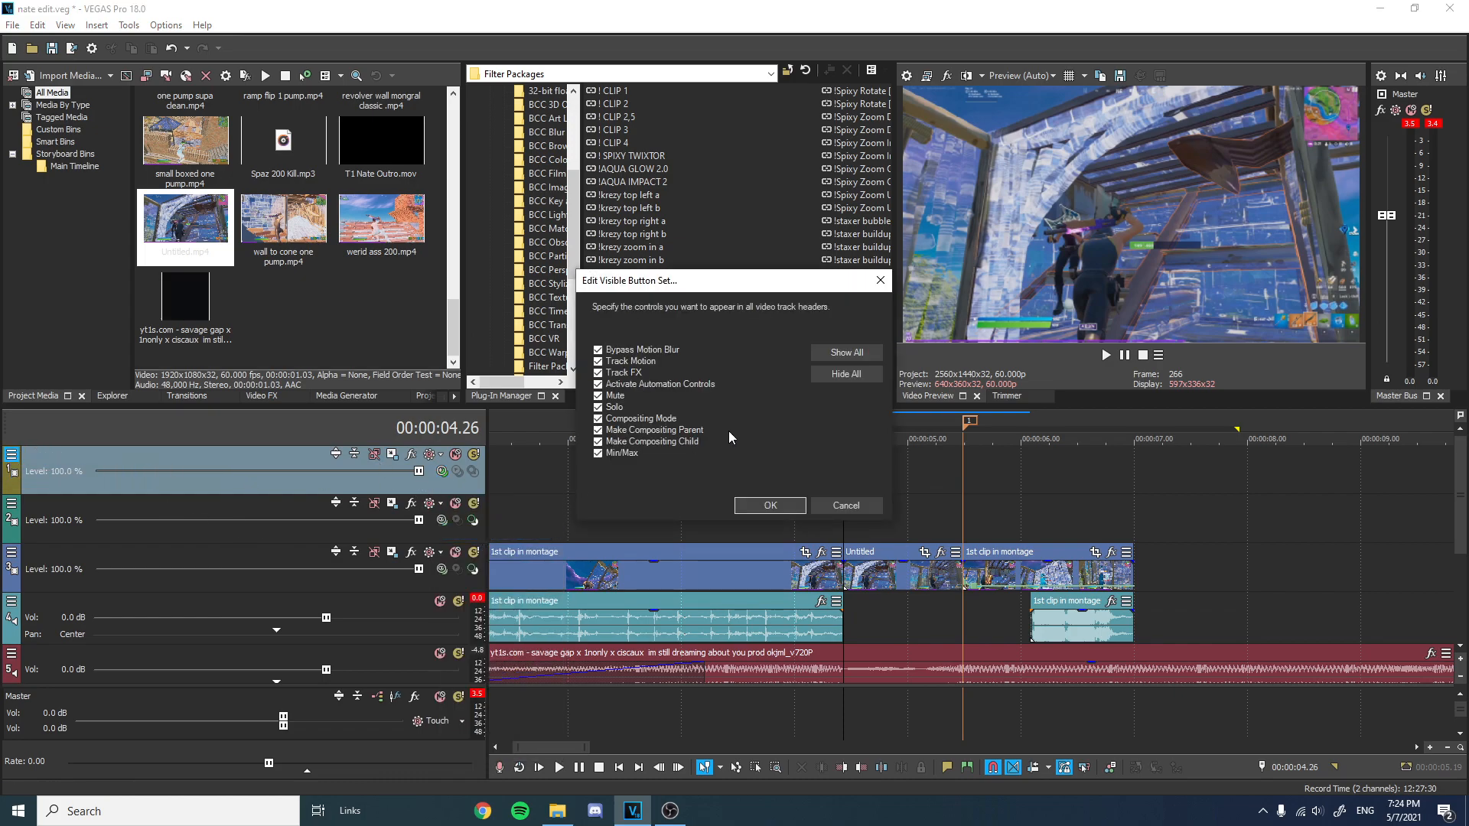
click(834, 350)
click(764, 502)
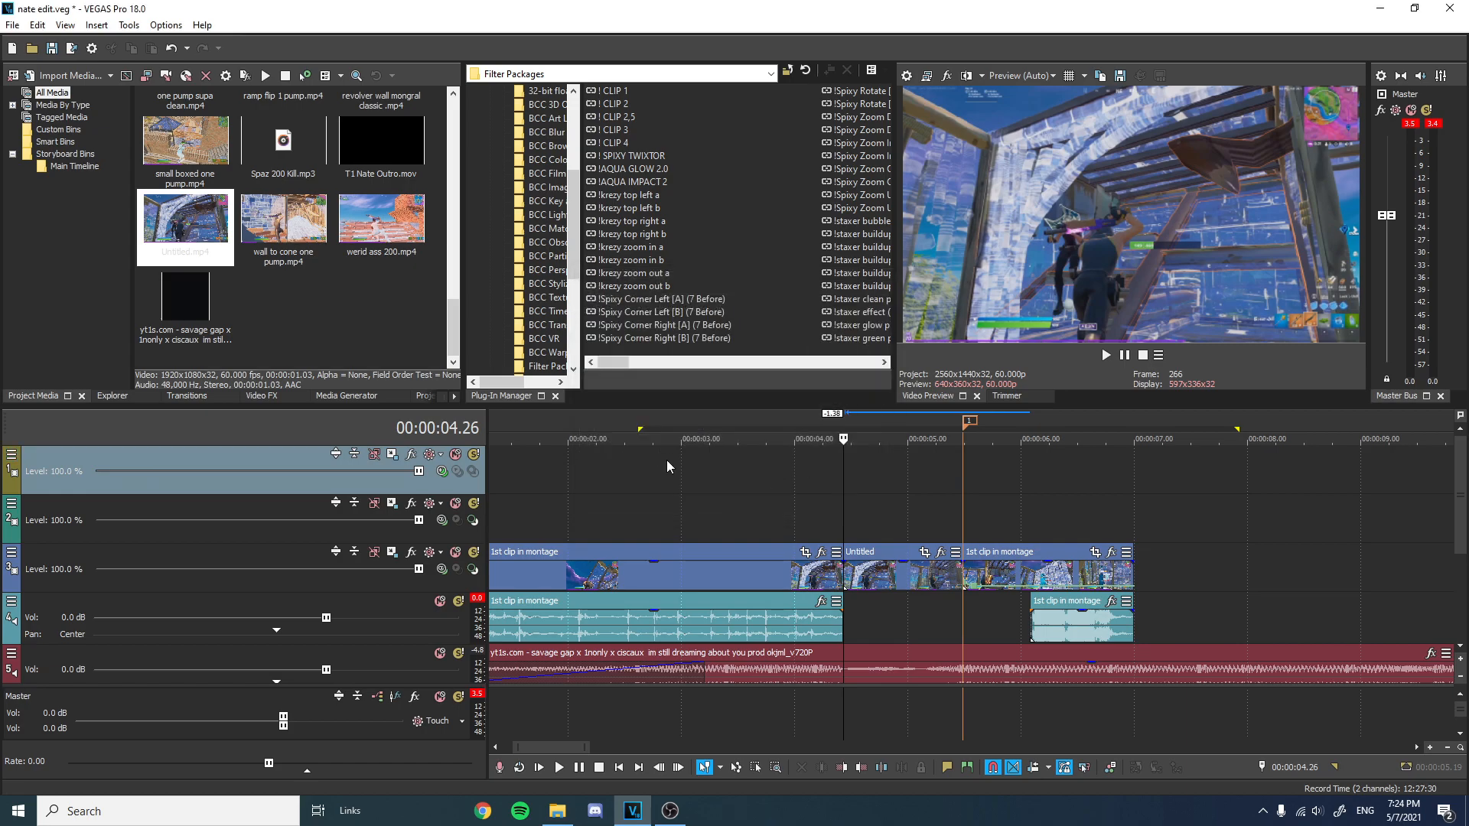
click(441, 473)
click(465, 533)
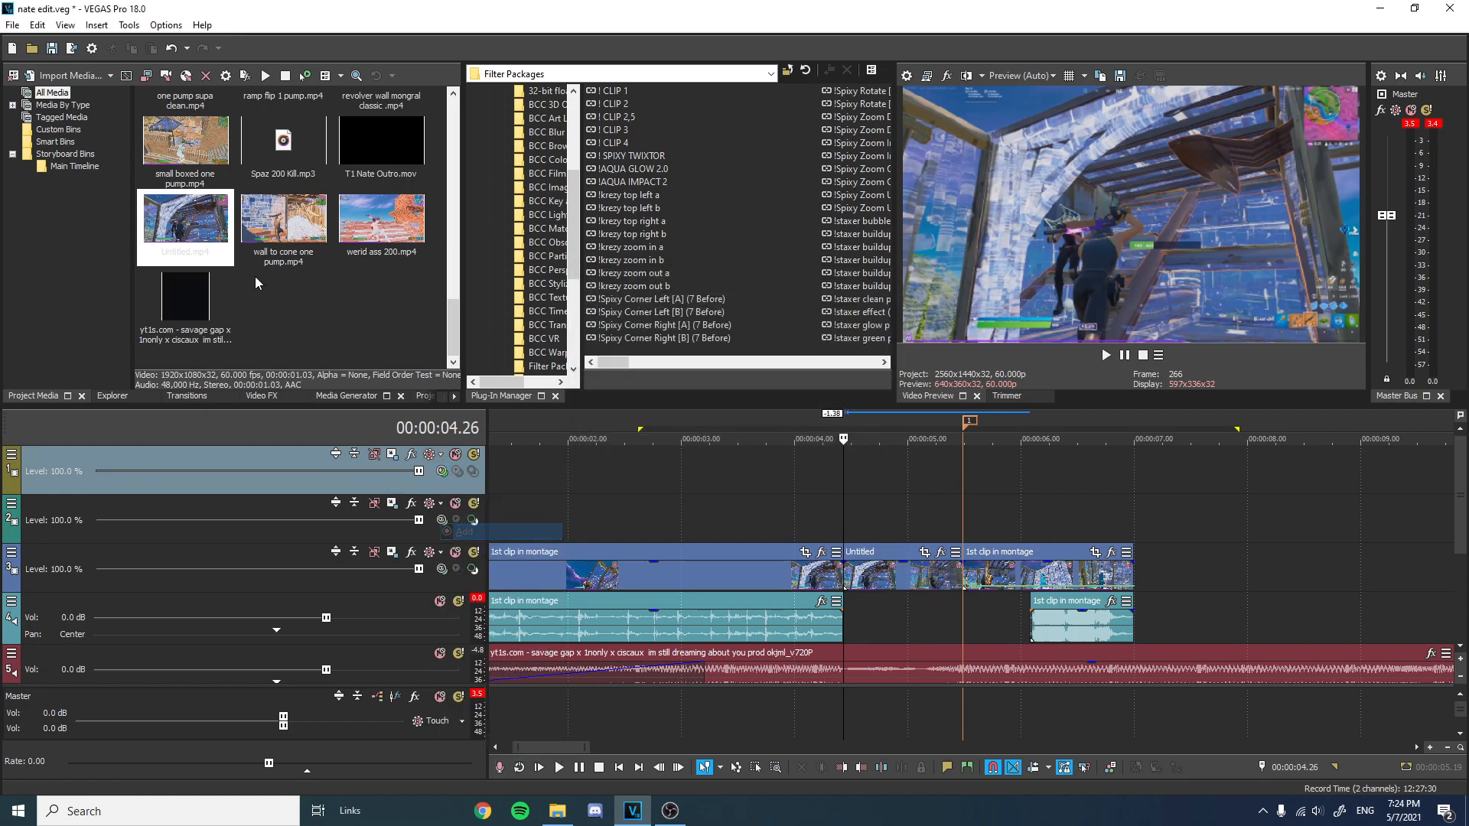
Place mask nate.mov on the second video track at the cursor and delete its audio event.
scroll(324, 239, up, 4)
drag(381, 306, 876, 528)
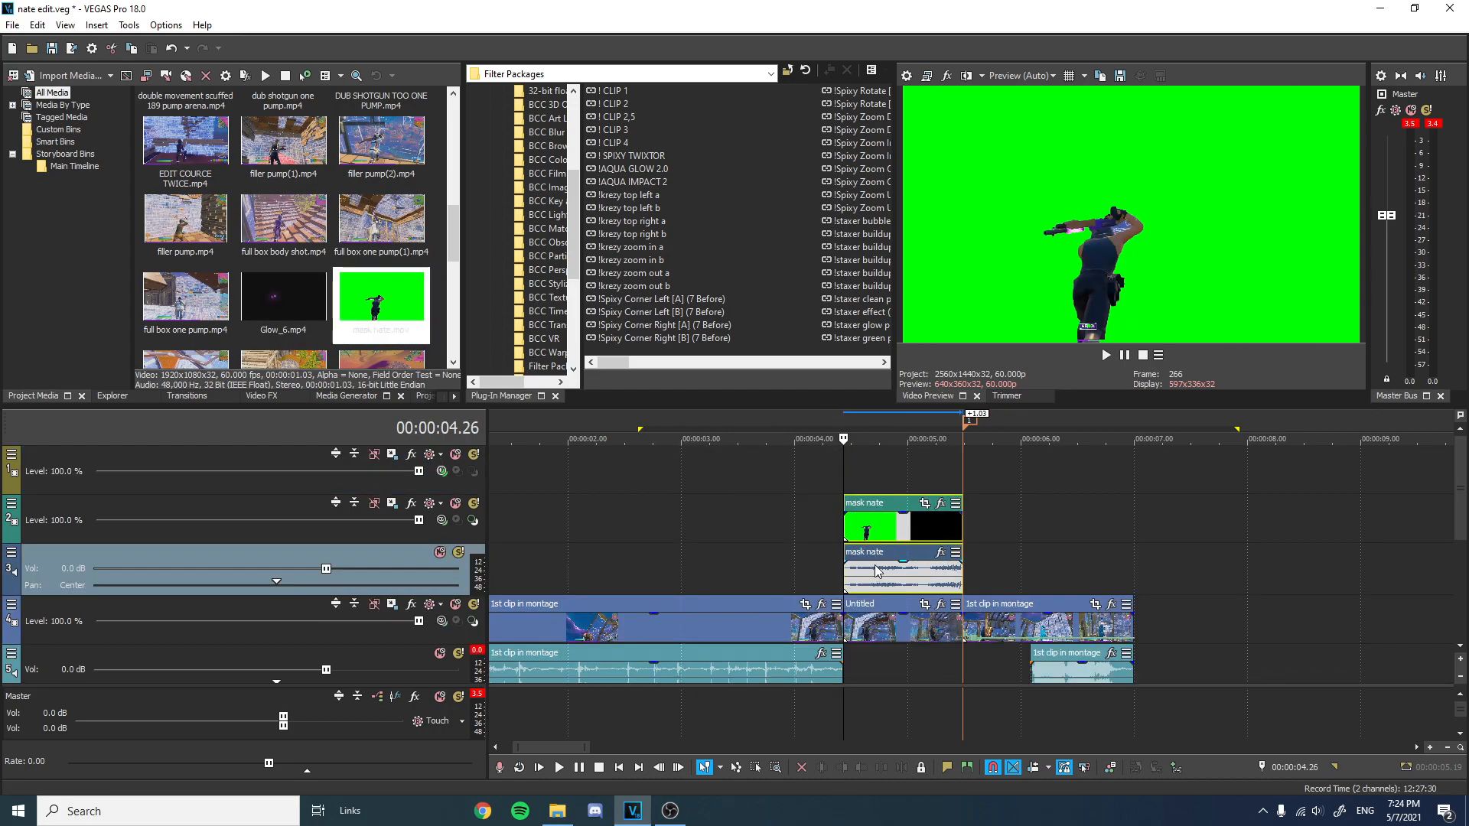
right_click(895, 557)
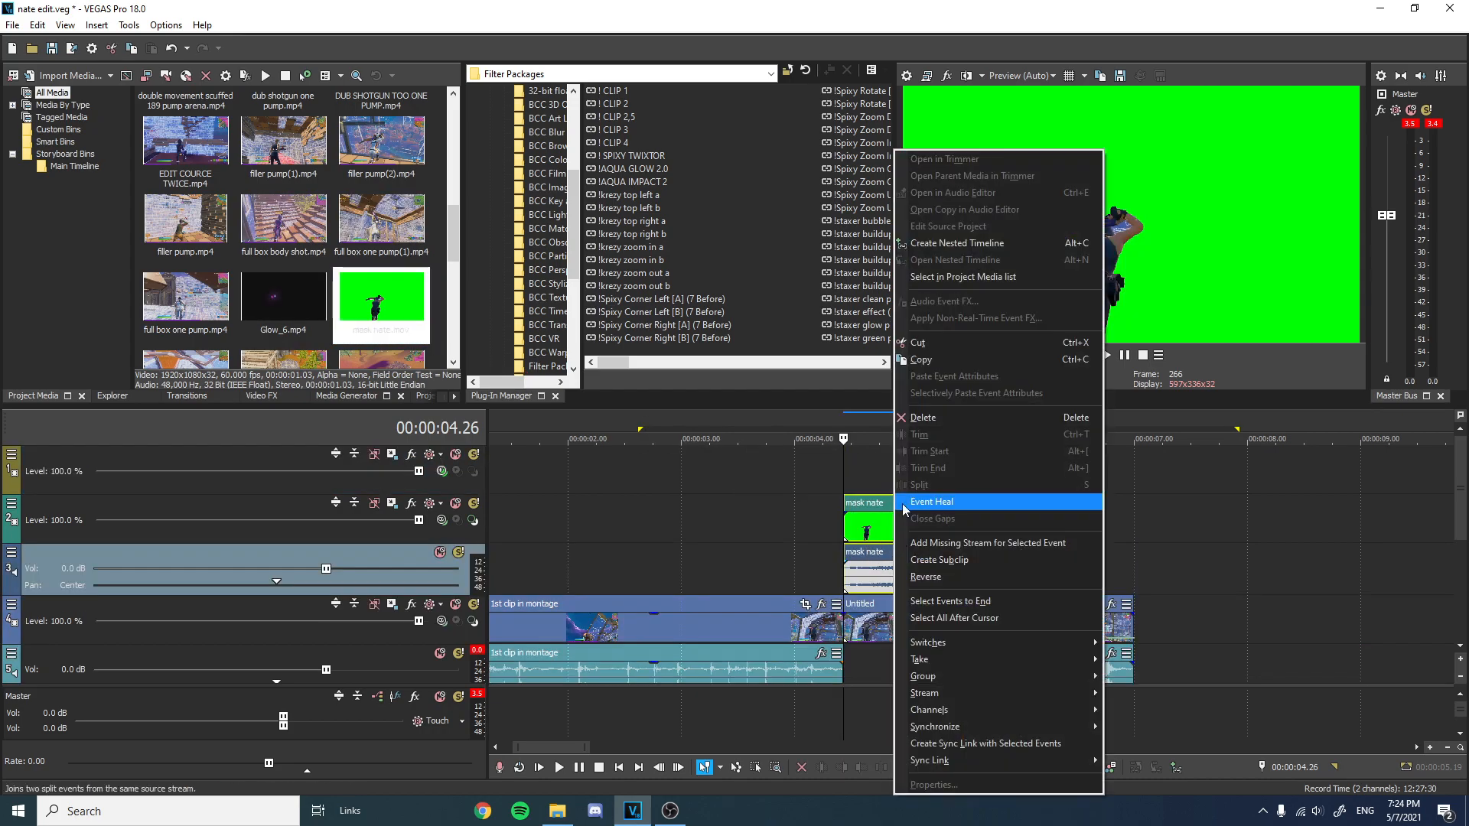
click(922, 419)
key(ctrl+z)
click(875, 551)
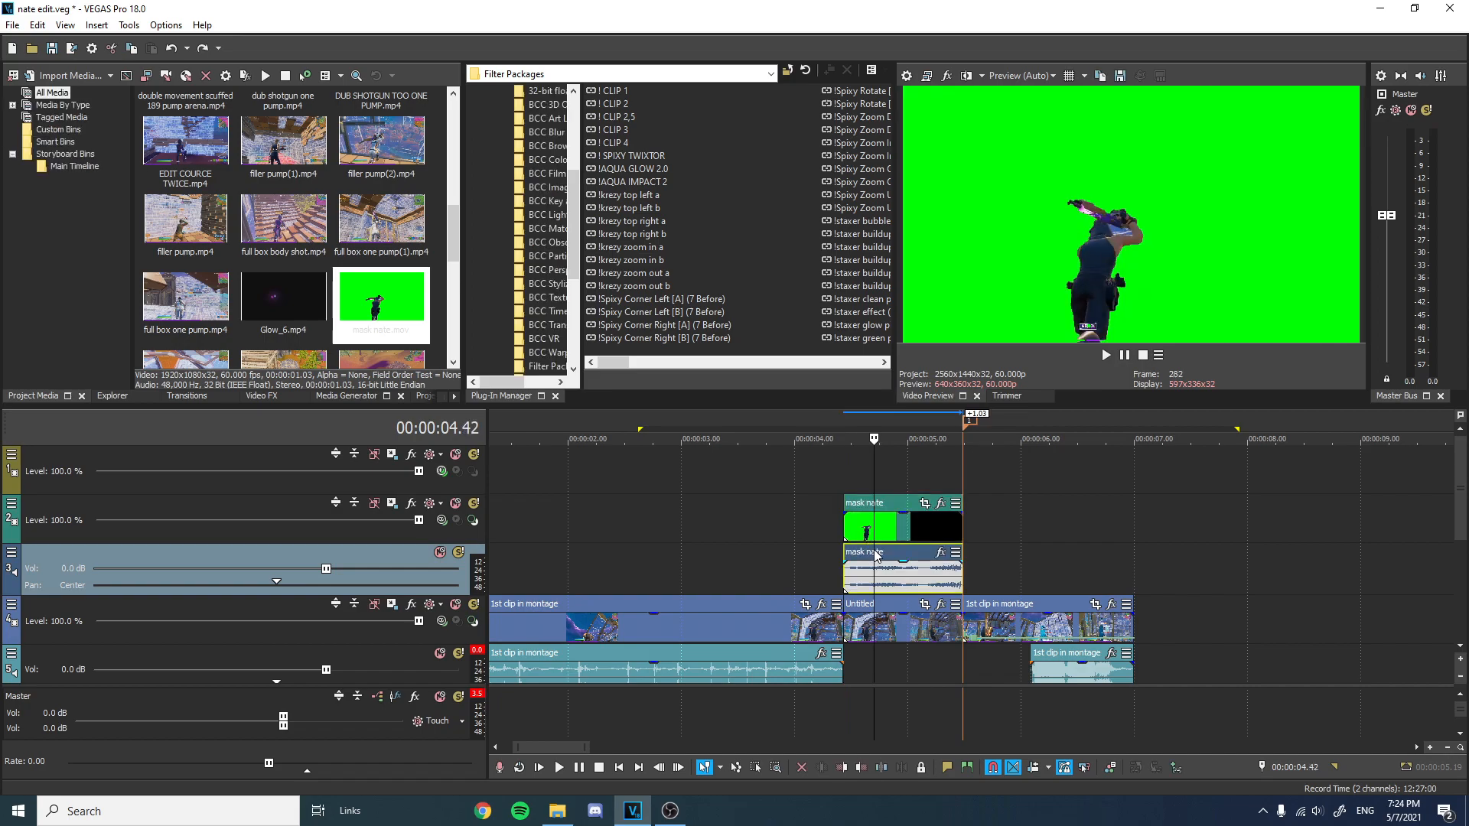
right_click(919, 557)
click(922, 418)
Delete the empty audio track left by the mask clip.
right_click(329, 540)
right_click(300, 566)
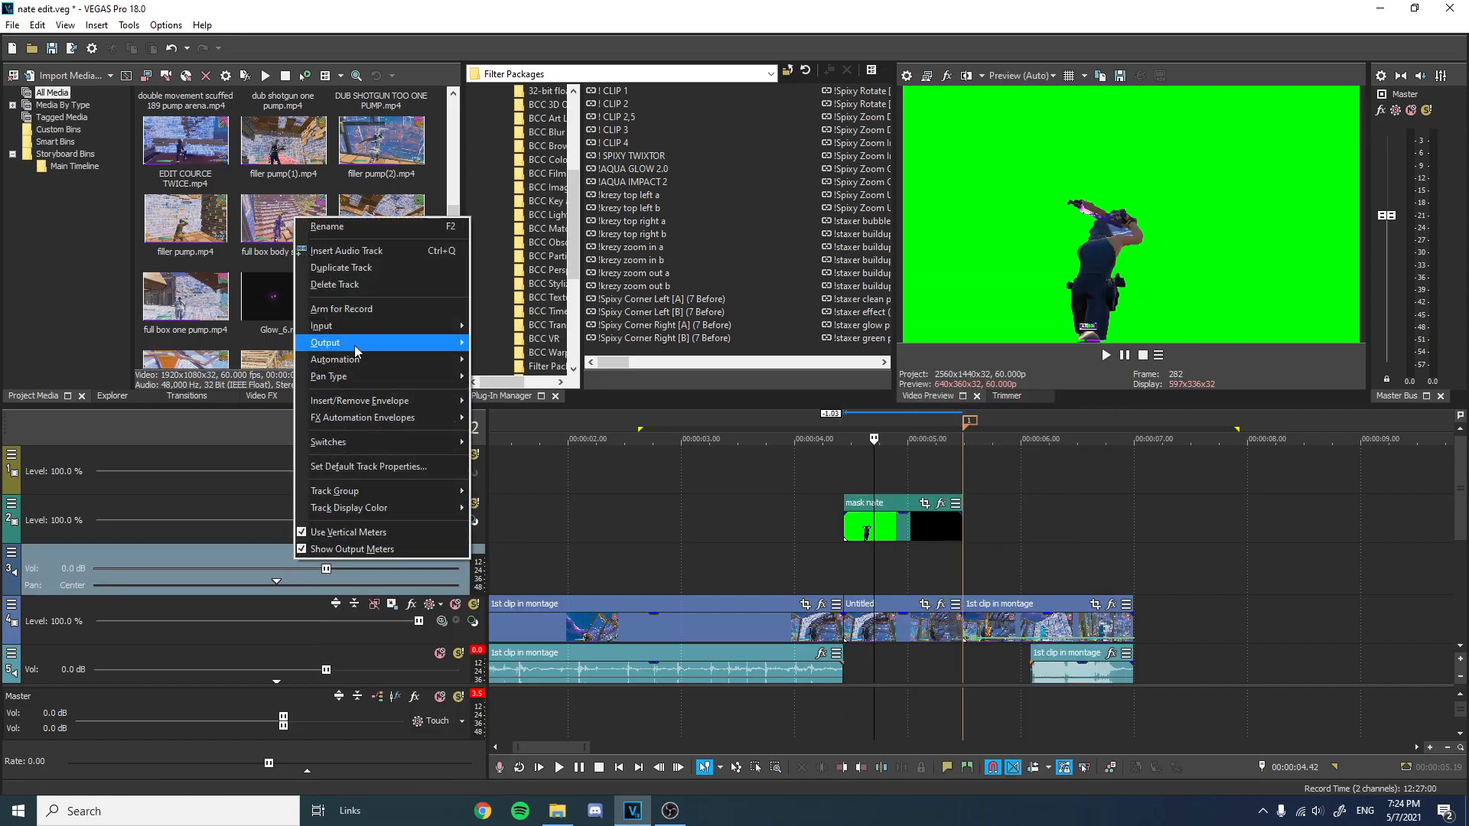
click(360, 290)
Set the mask nate clip's media alpha channel to Straight (unmatted) in its properties.
right_click(911, 528)
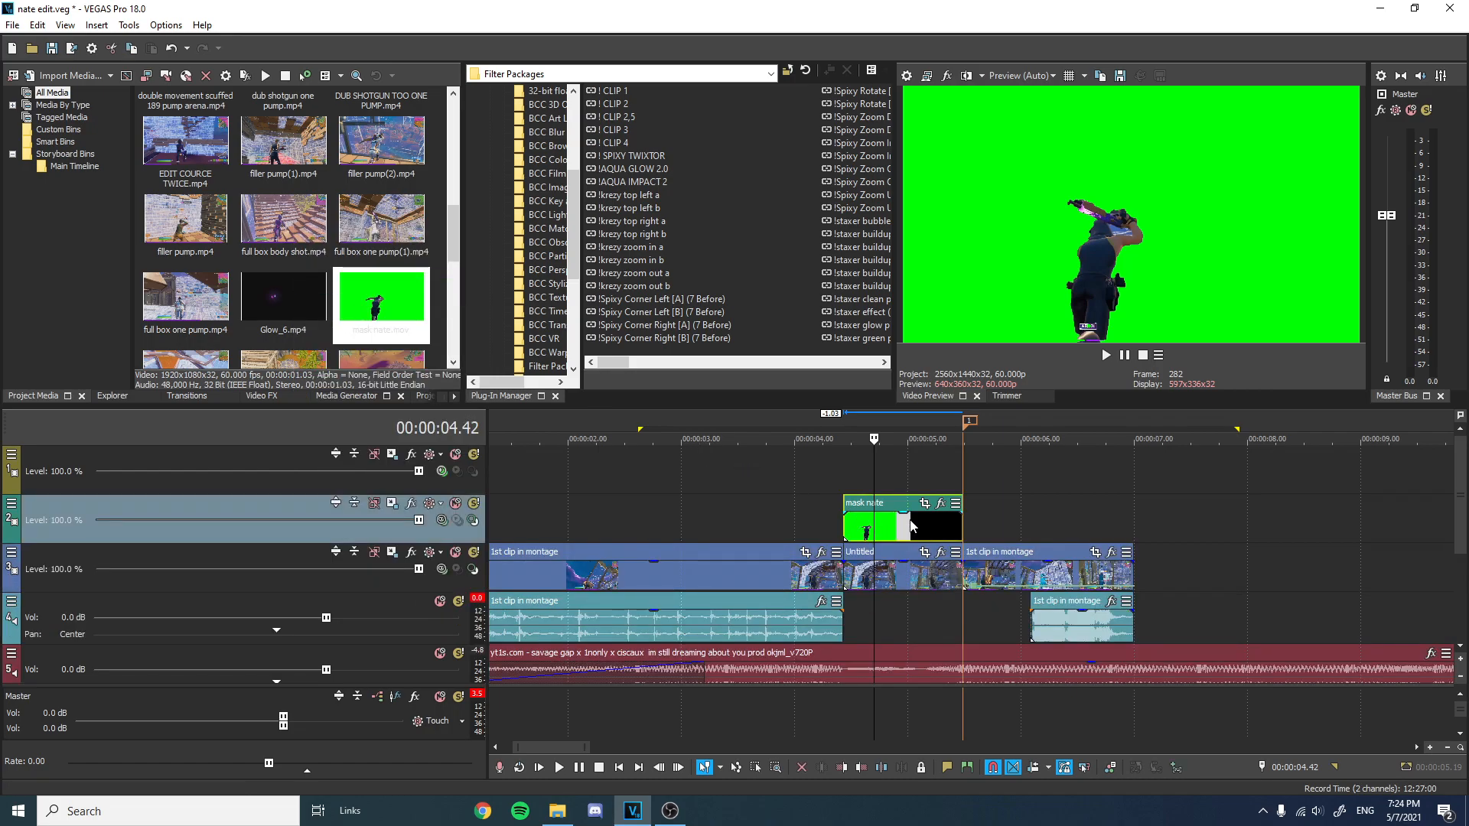
click(949, 785)
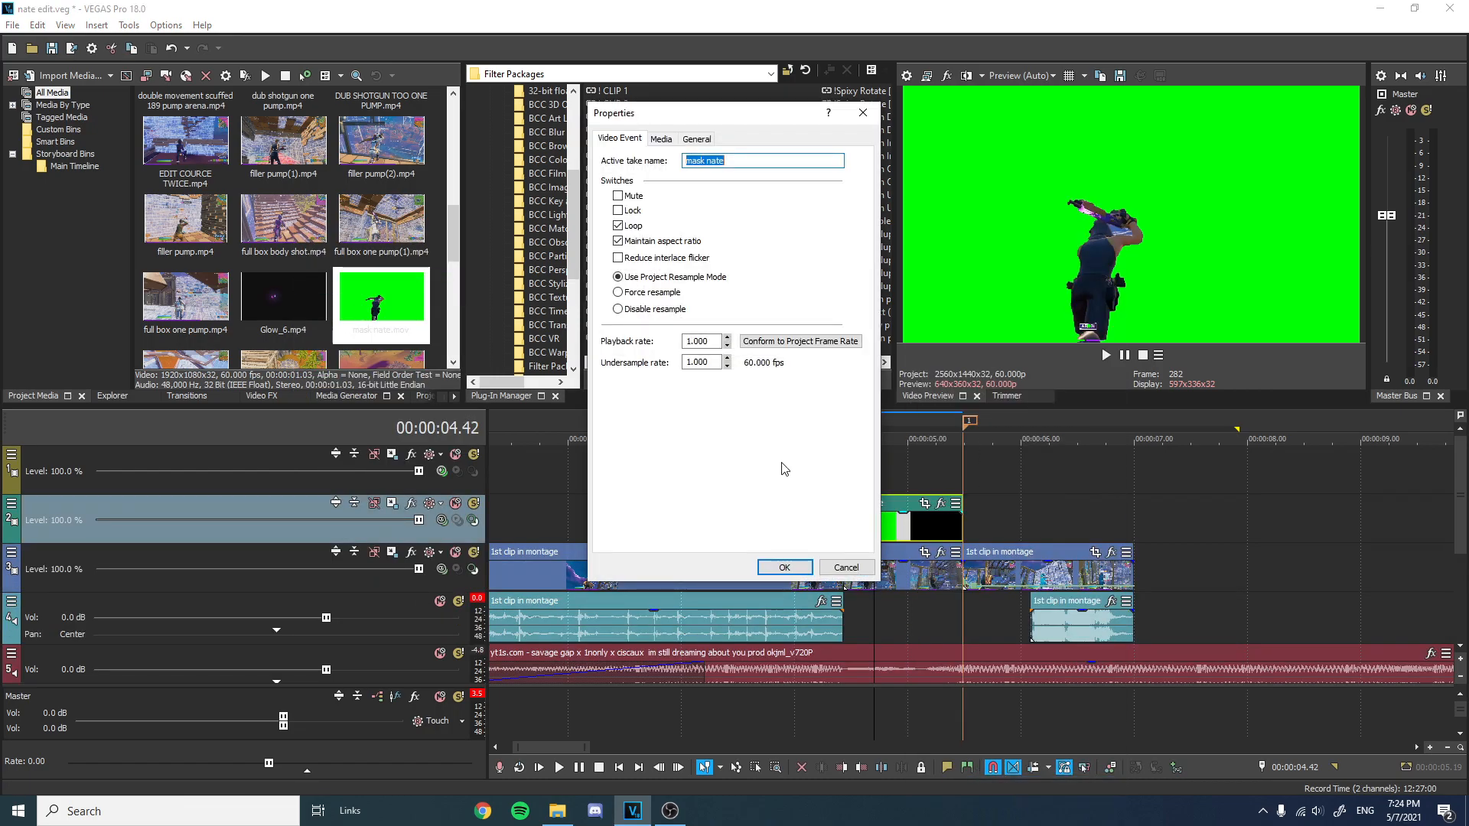
click(661, 138)
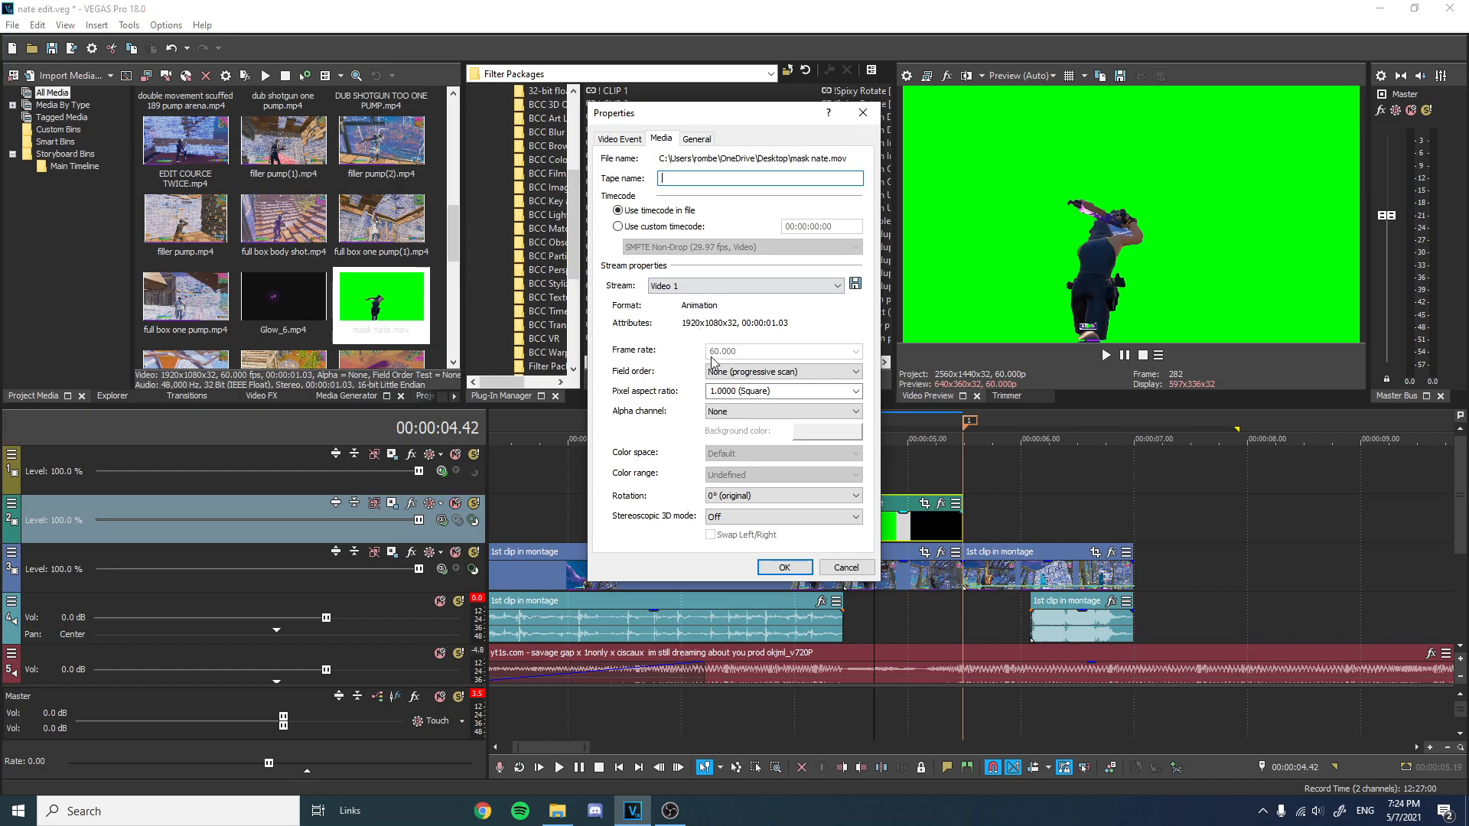
click(750, 411)
click(745, 445)
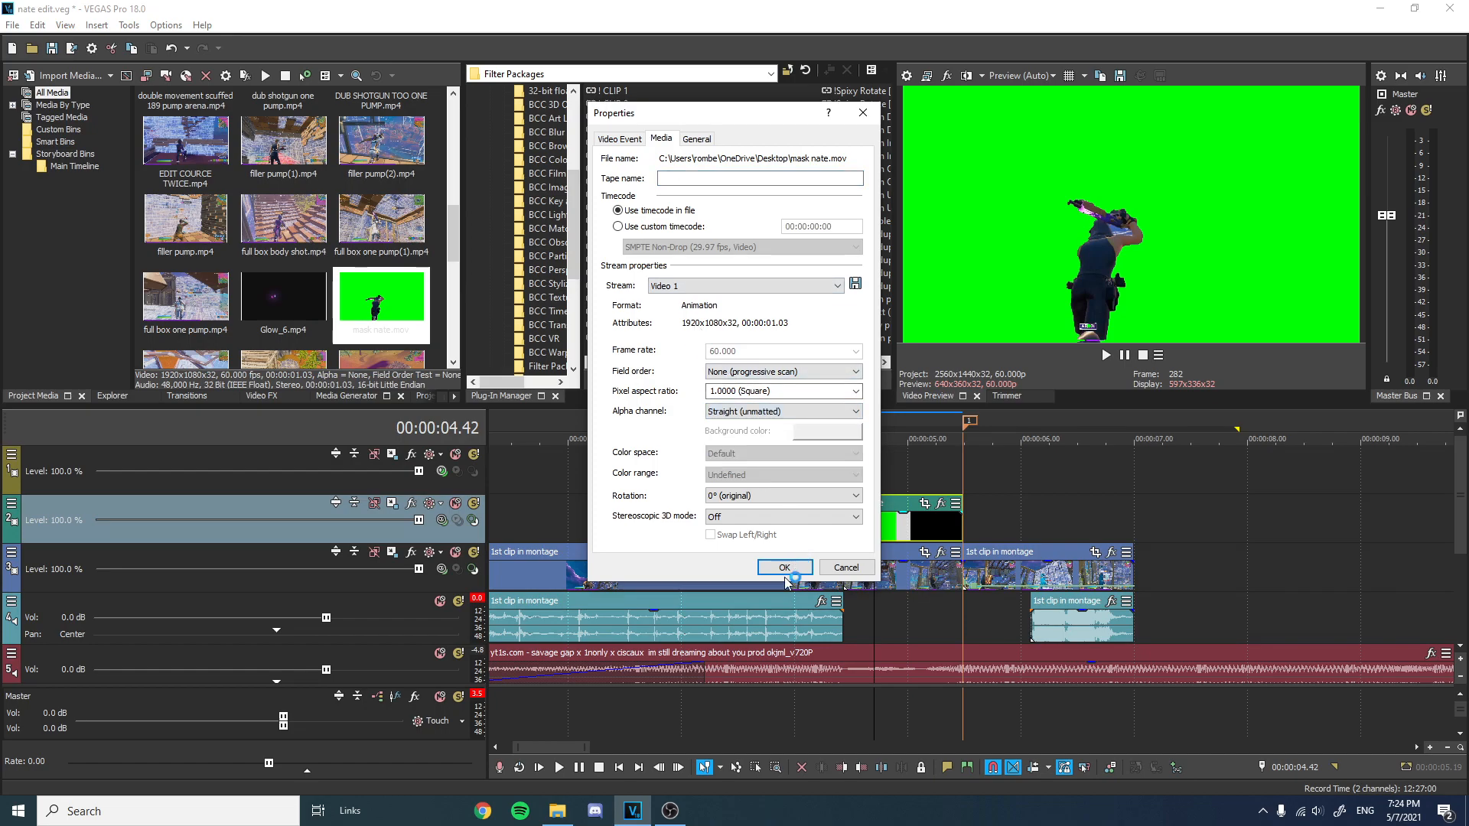
click(784, 568)
Apply the zSkin Glow [Top Track] FX package to the mask nate event.
drag(872, 428, 843, 429)
scroll(773, 287, right, 3)
scroll(773, 285, right, 4)
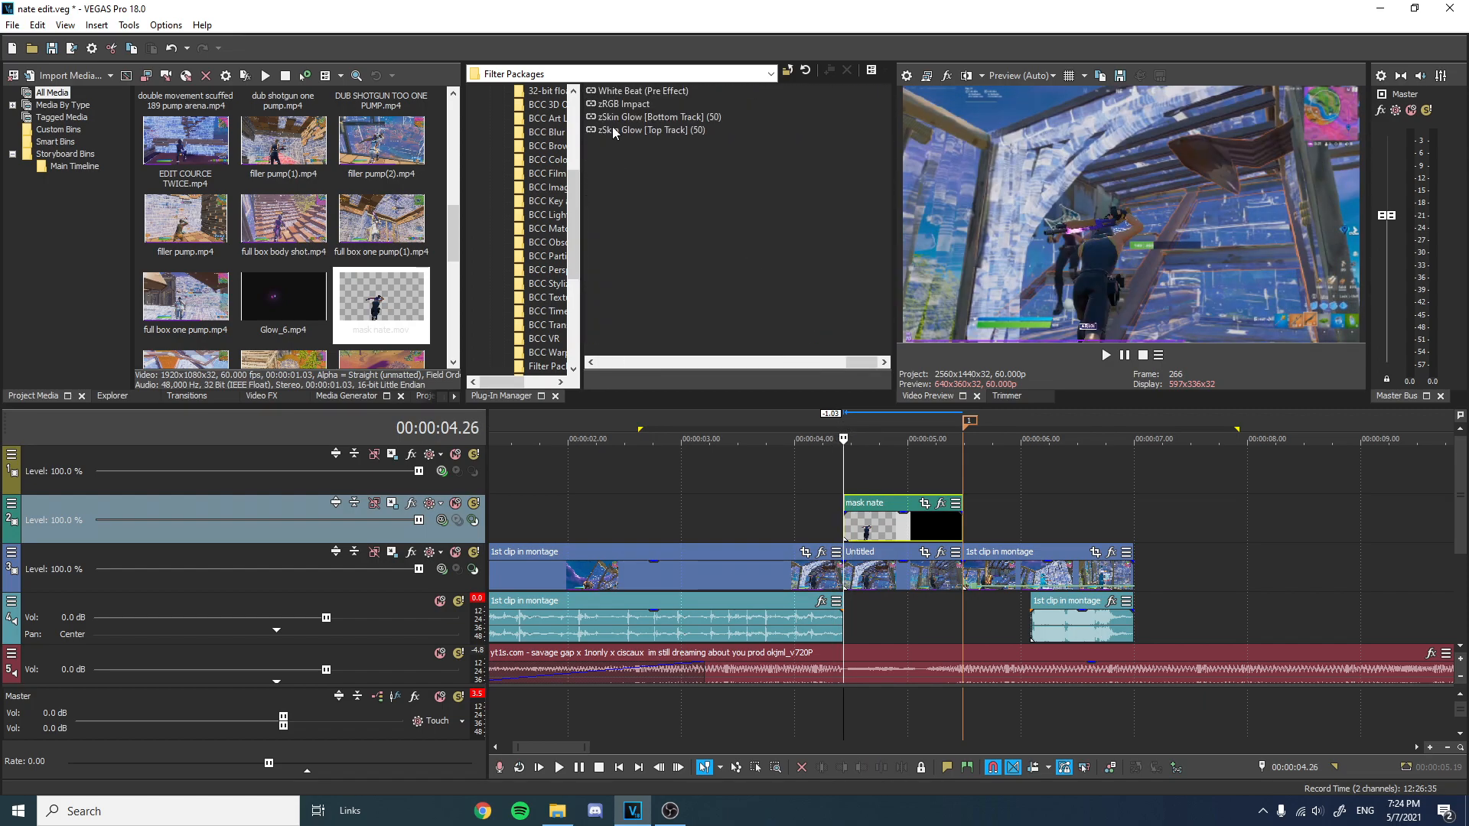
click(650, 118)
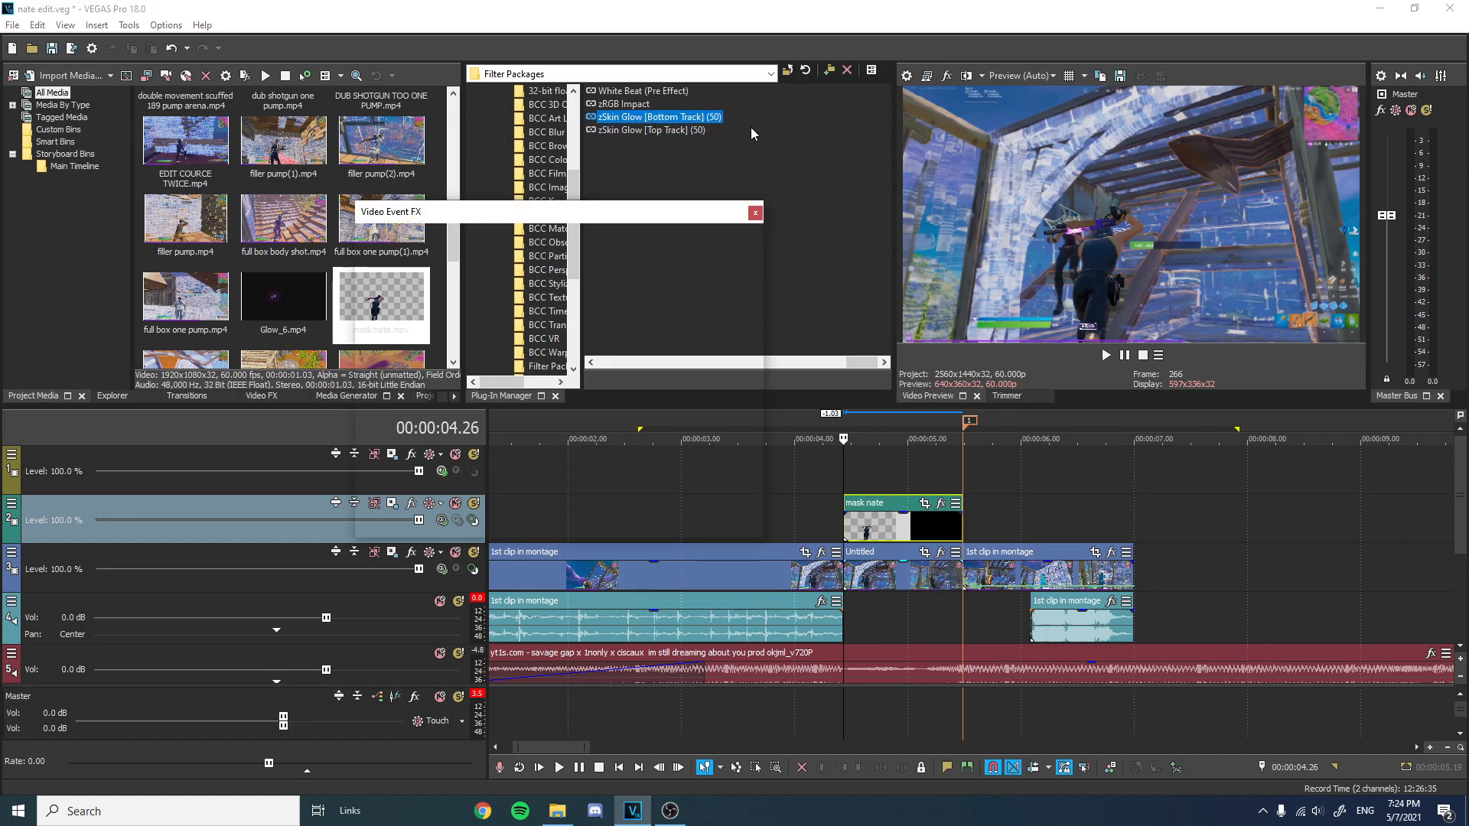
click(757, 210)
drag(660, 128, 867, 447)
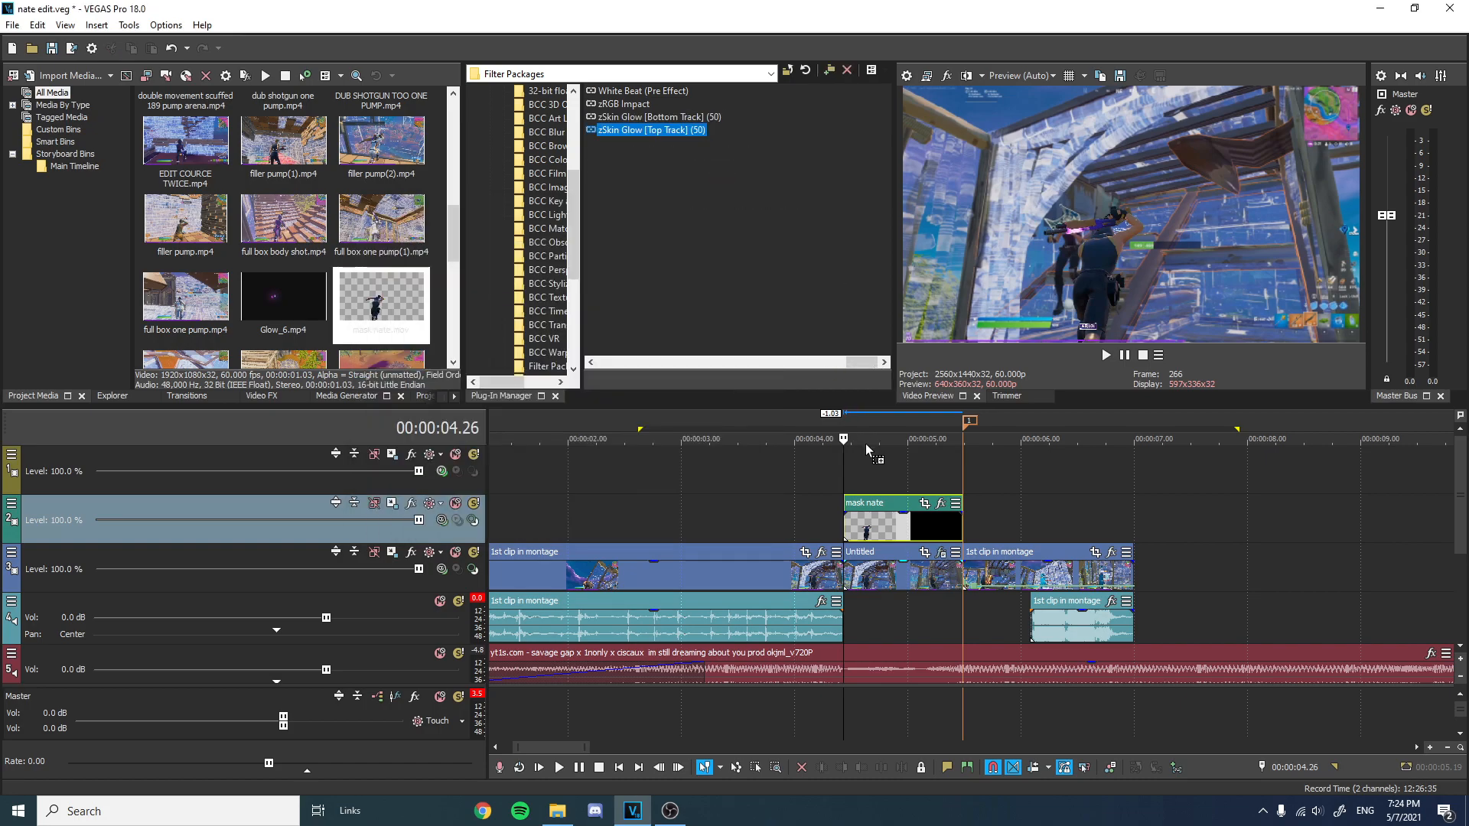
drag(871, 514, 871, 514)
Change the BCC Pencil Sketch FG color to purple (289, 1.0, 1.0) and close the event FX window.
click(686, 257)
click(686, 257)
click(543, 257)
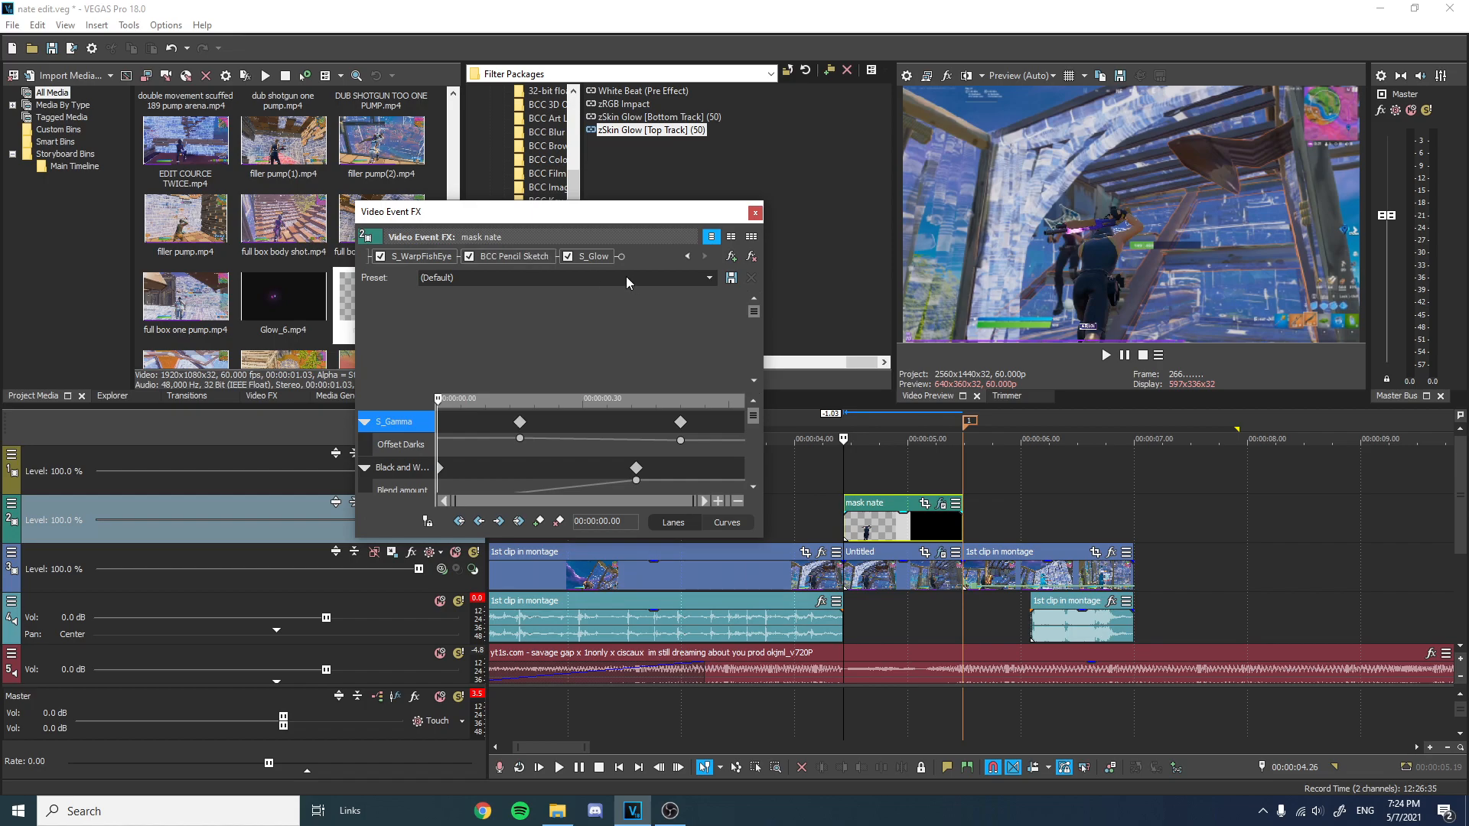
drag(756, 311, 738, 352)
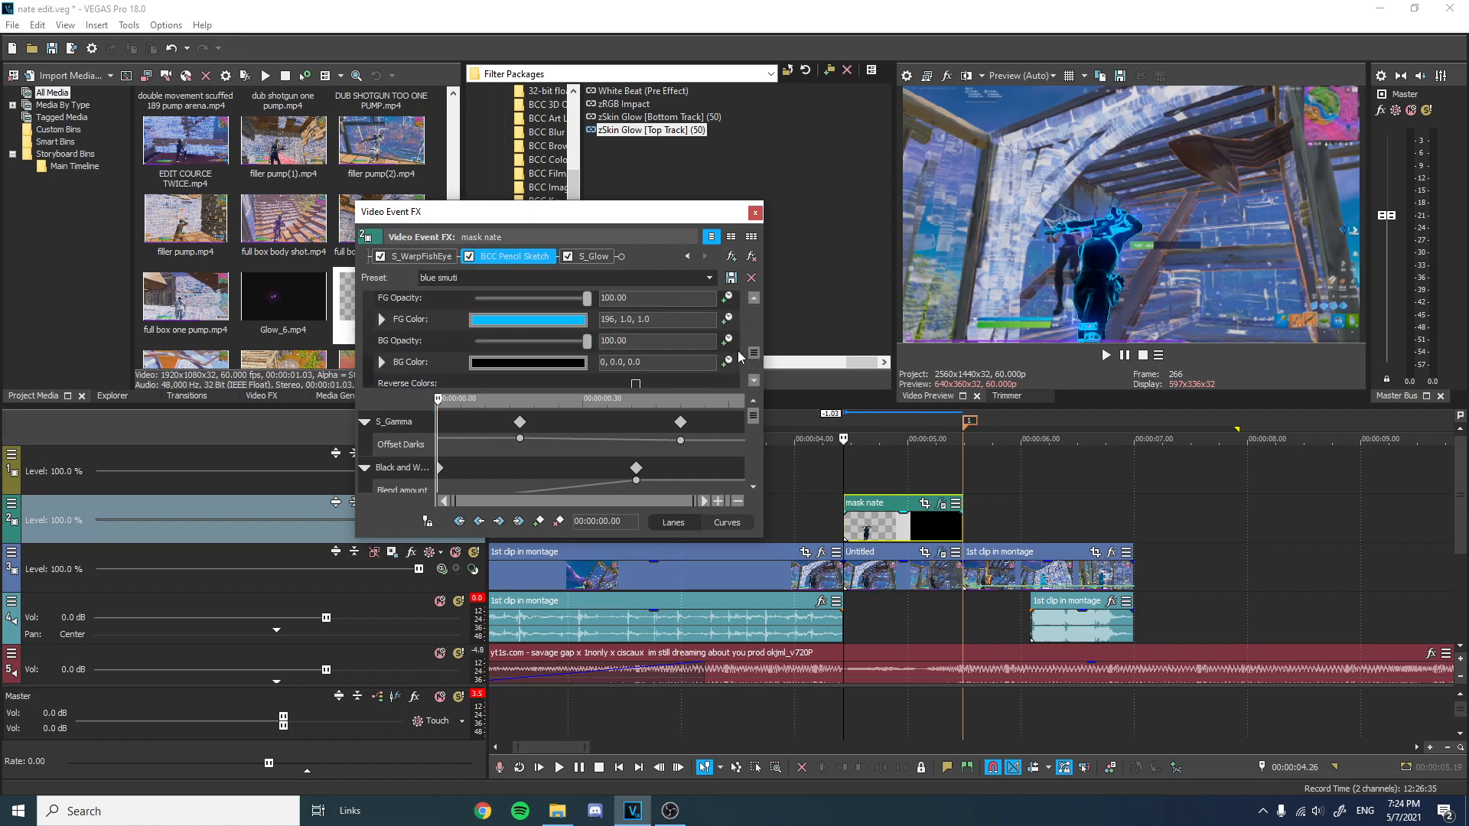
click(548, 325)
drag(575, 418, 579, 388)
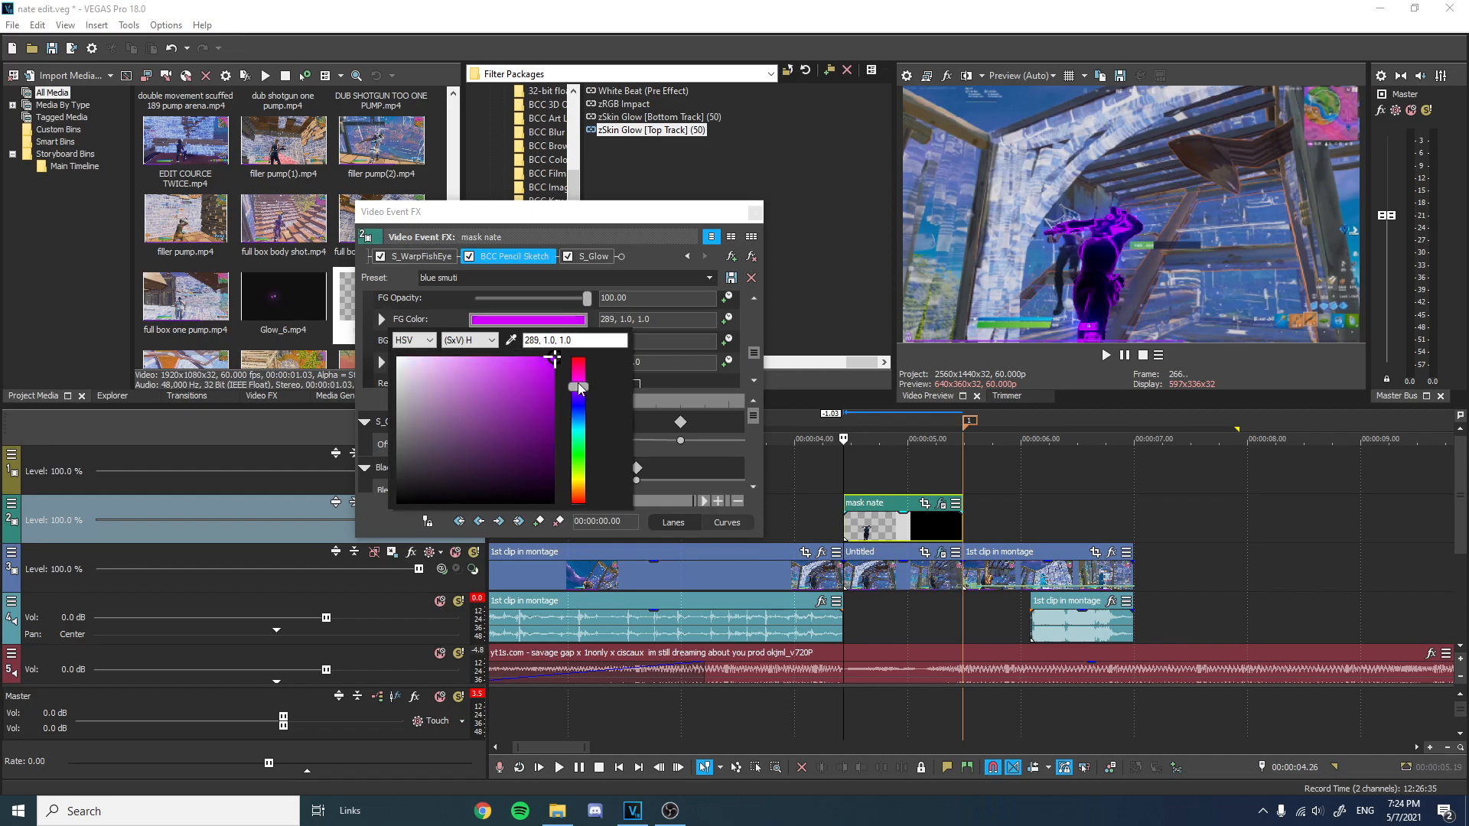
click(754, 215)
click(755, 214)
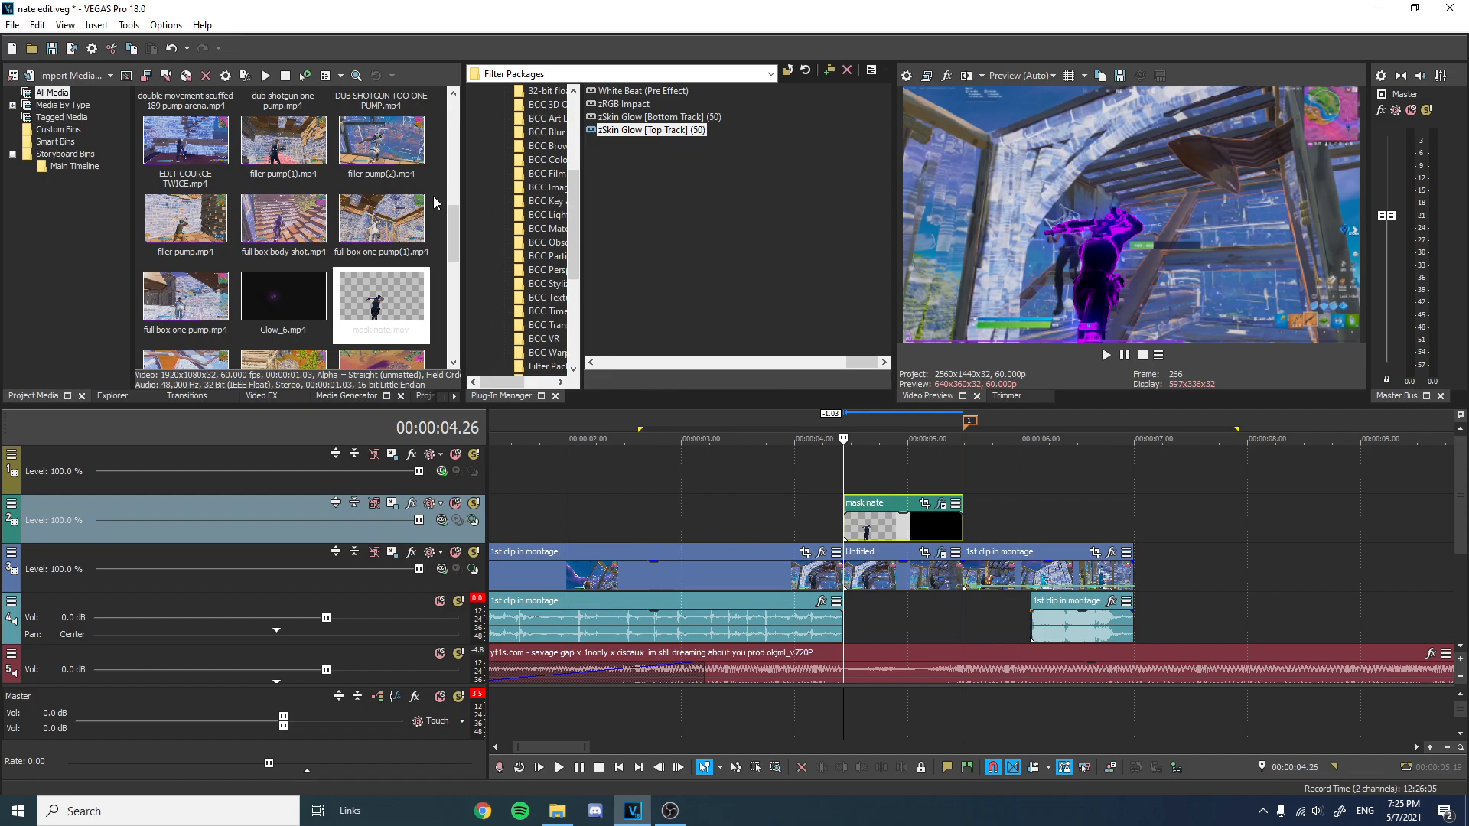
Add Glow_6.mp4 to a new track above the mask nate clip, starting at the mask's start.
click(305, 293)
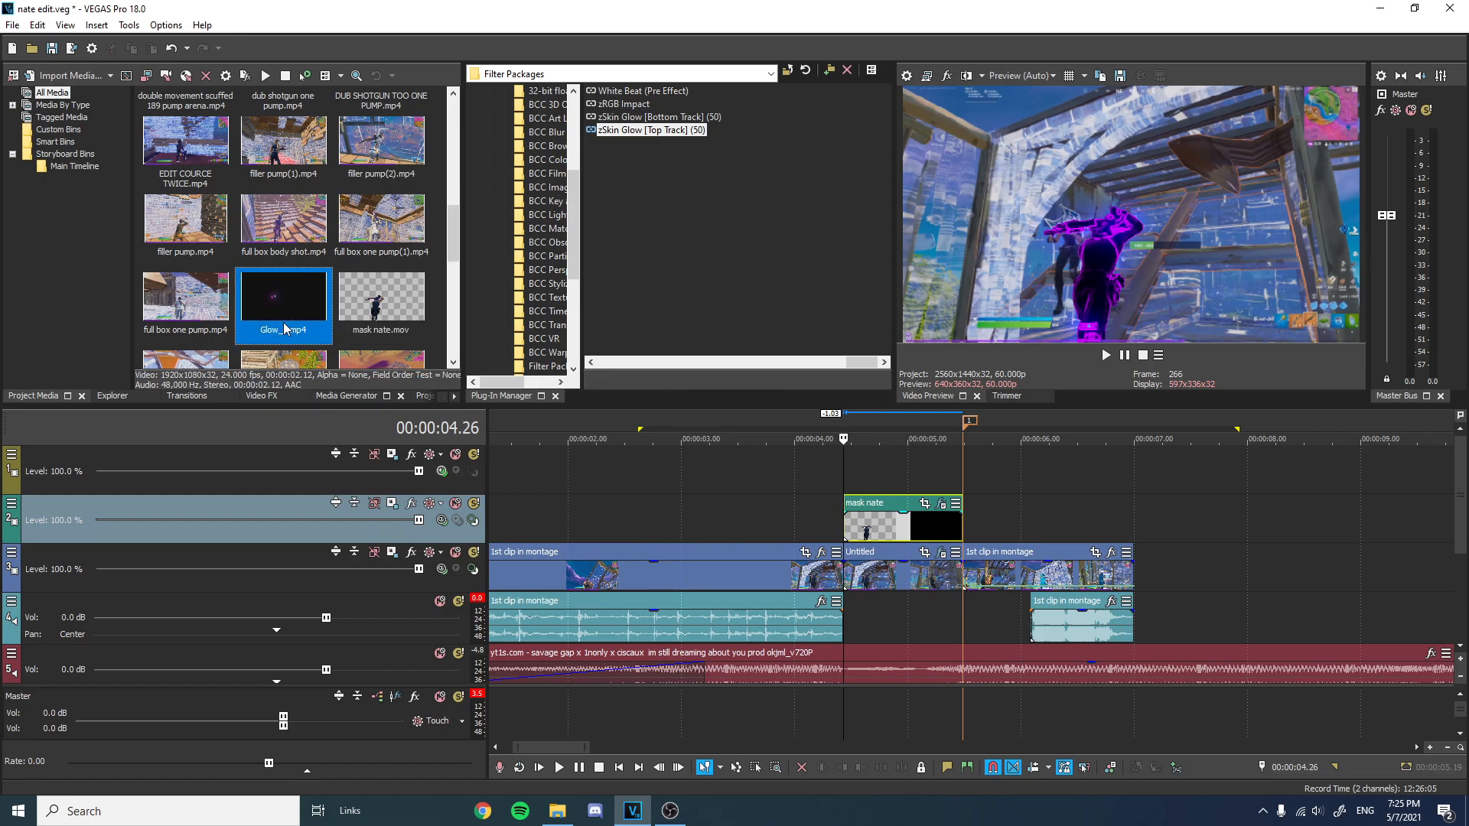
drag(487, 372, 858, 463)
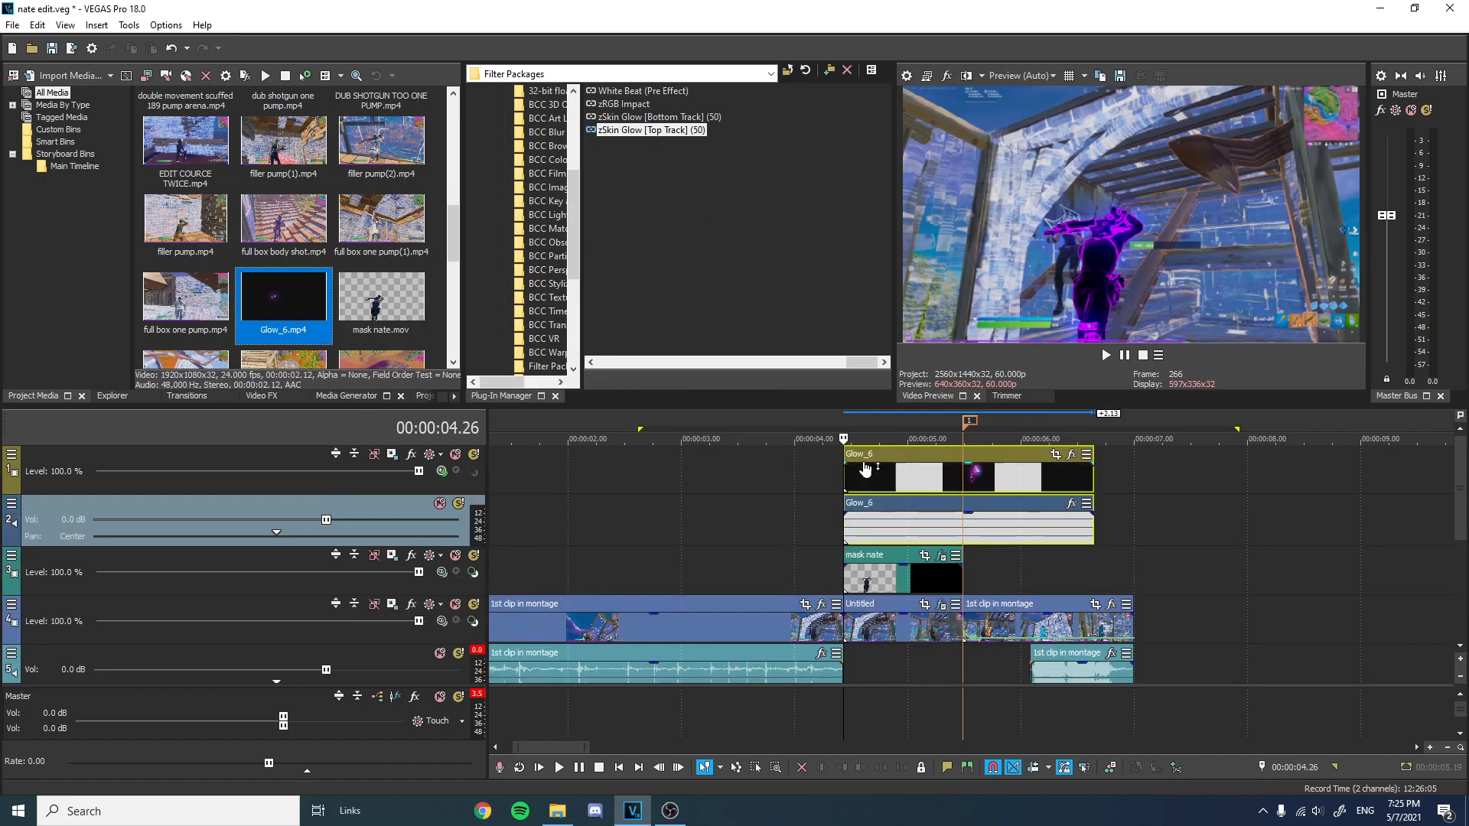
Remove the Glow_6 audio event and delete its empty audio track.
click(883, 459)
right_click(931, 461)
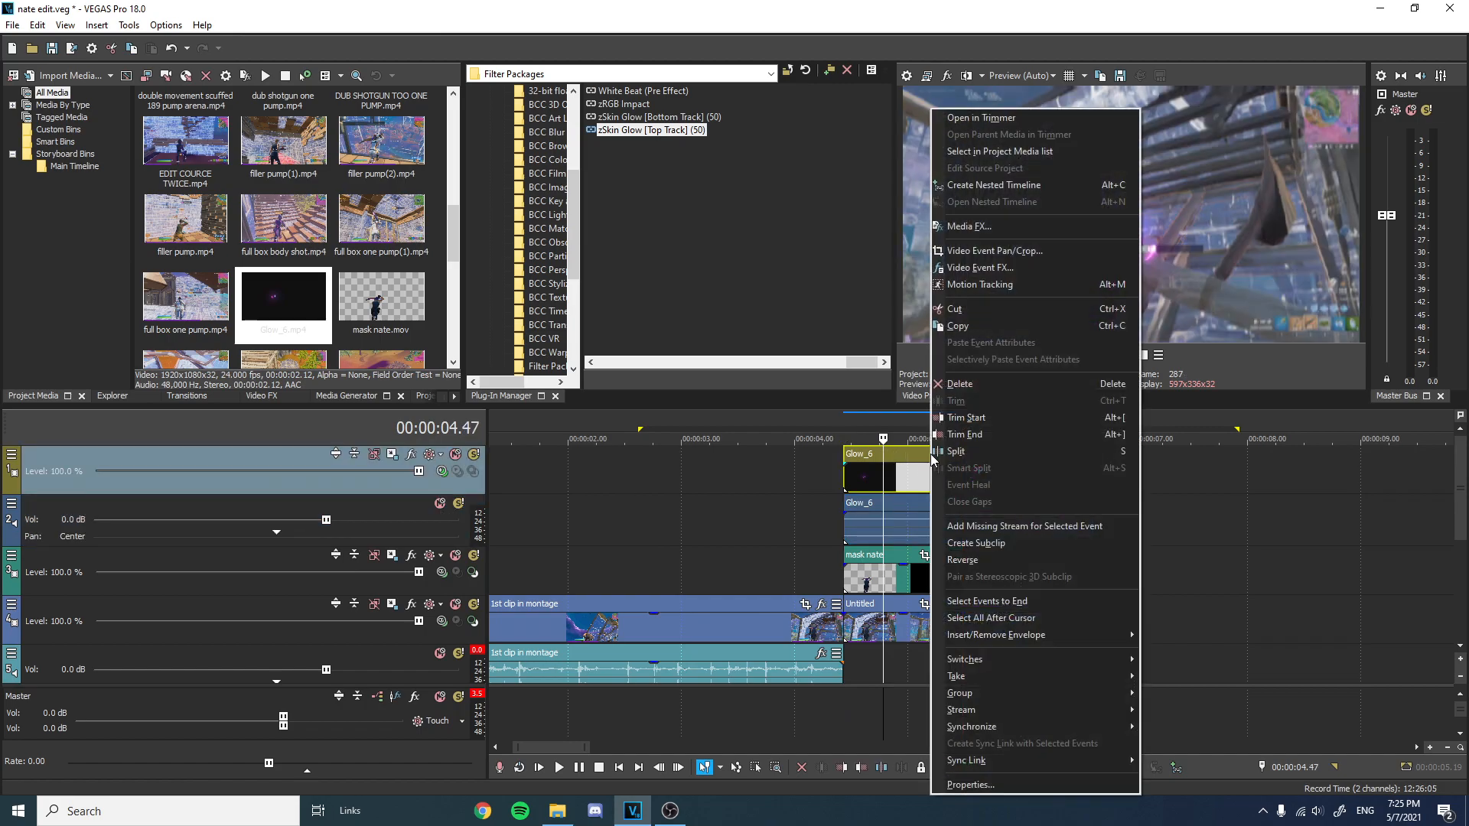
click(908, 515)
right_click(911, 514)
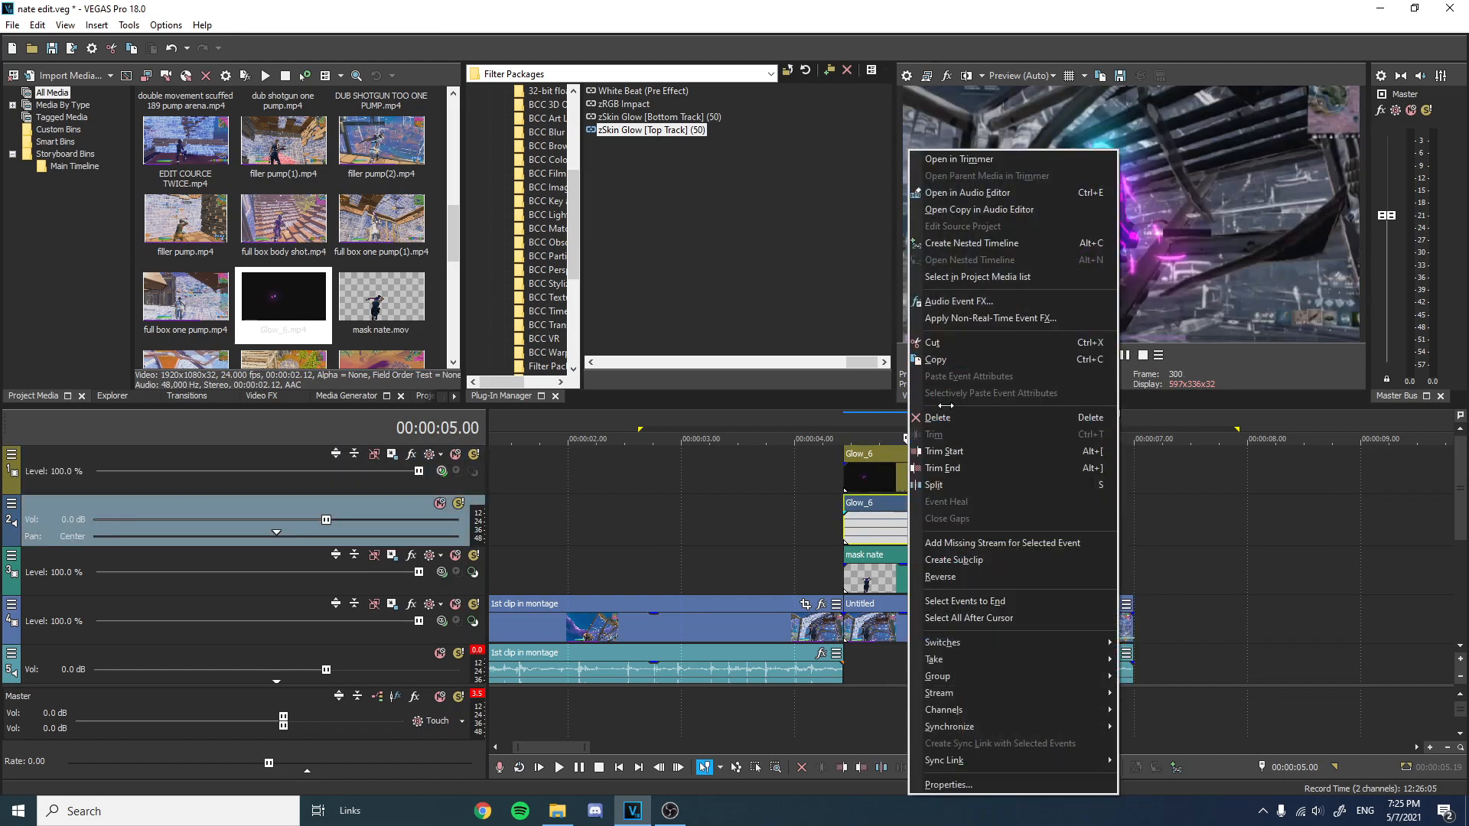
click(941, 449)
right_click(374, 503)
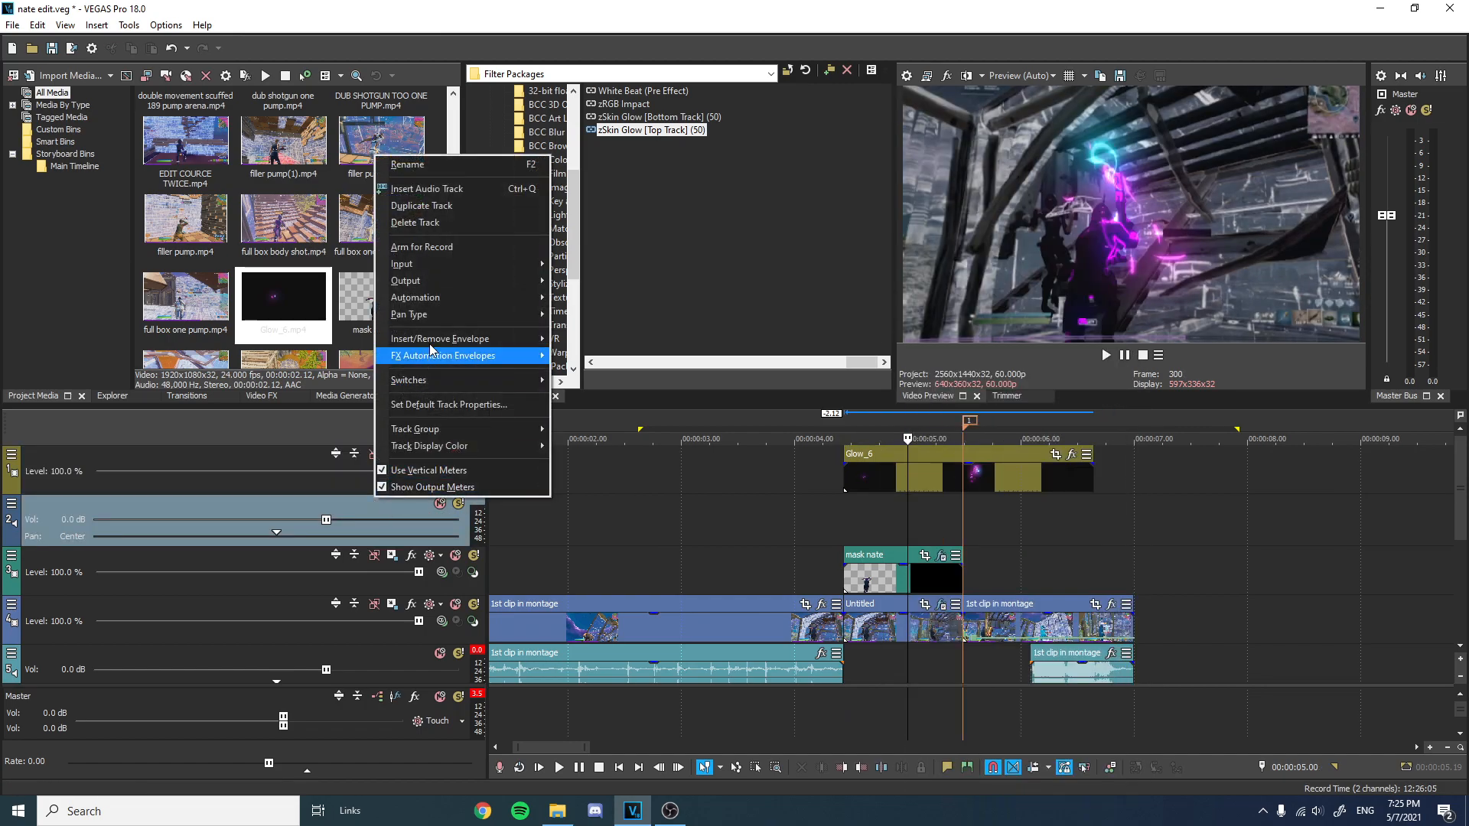
click(427, 222)
Insert a velocity envelope on the Glow_6 event and set its velocity to 150%.
right_click(1022, 474)
mouse_move(1204, 637)
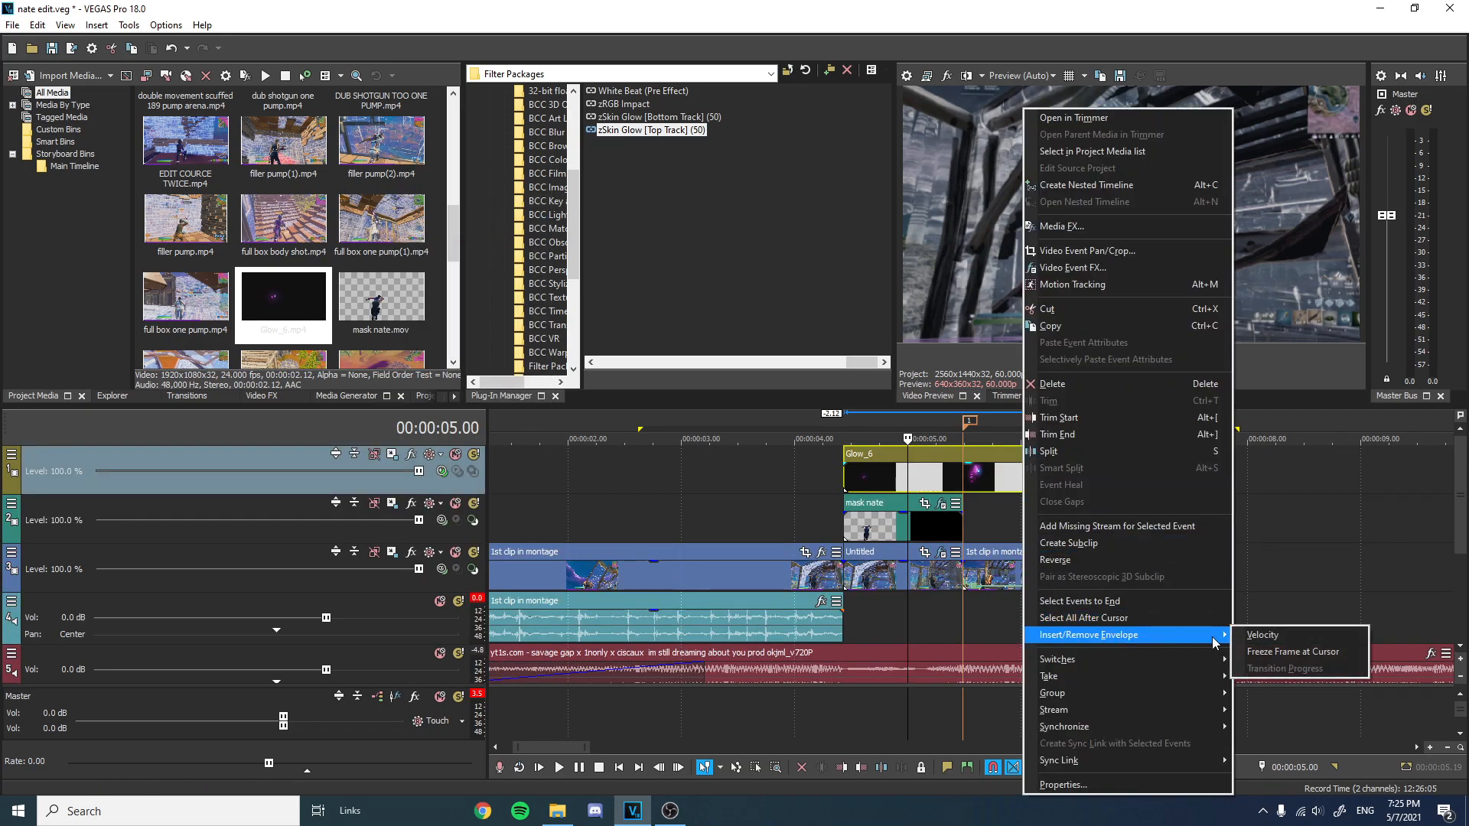
click(1301, 636)
right_click(845, 494)
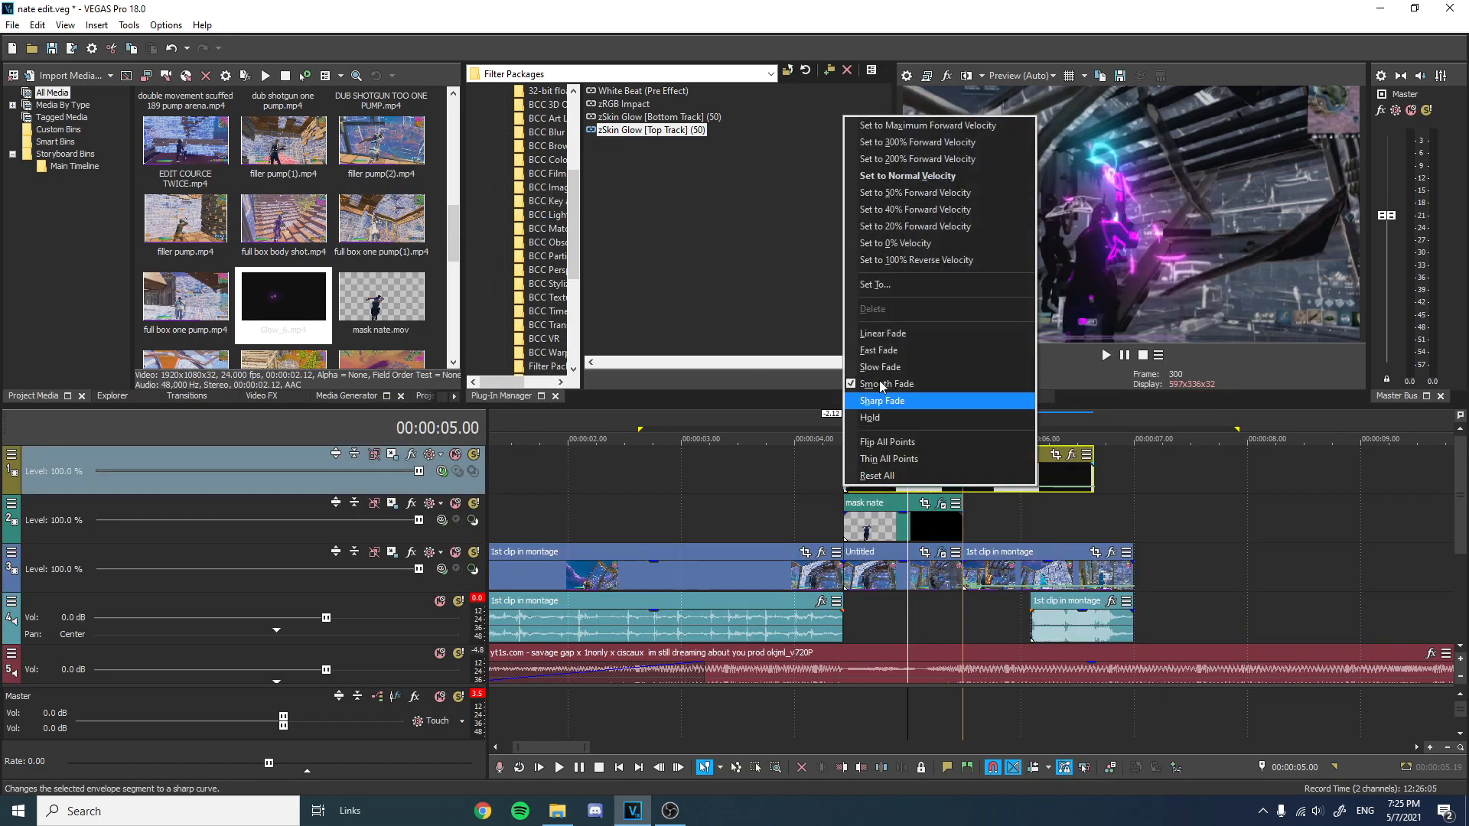
click(883, 289)
text(150)
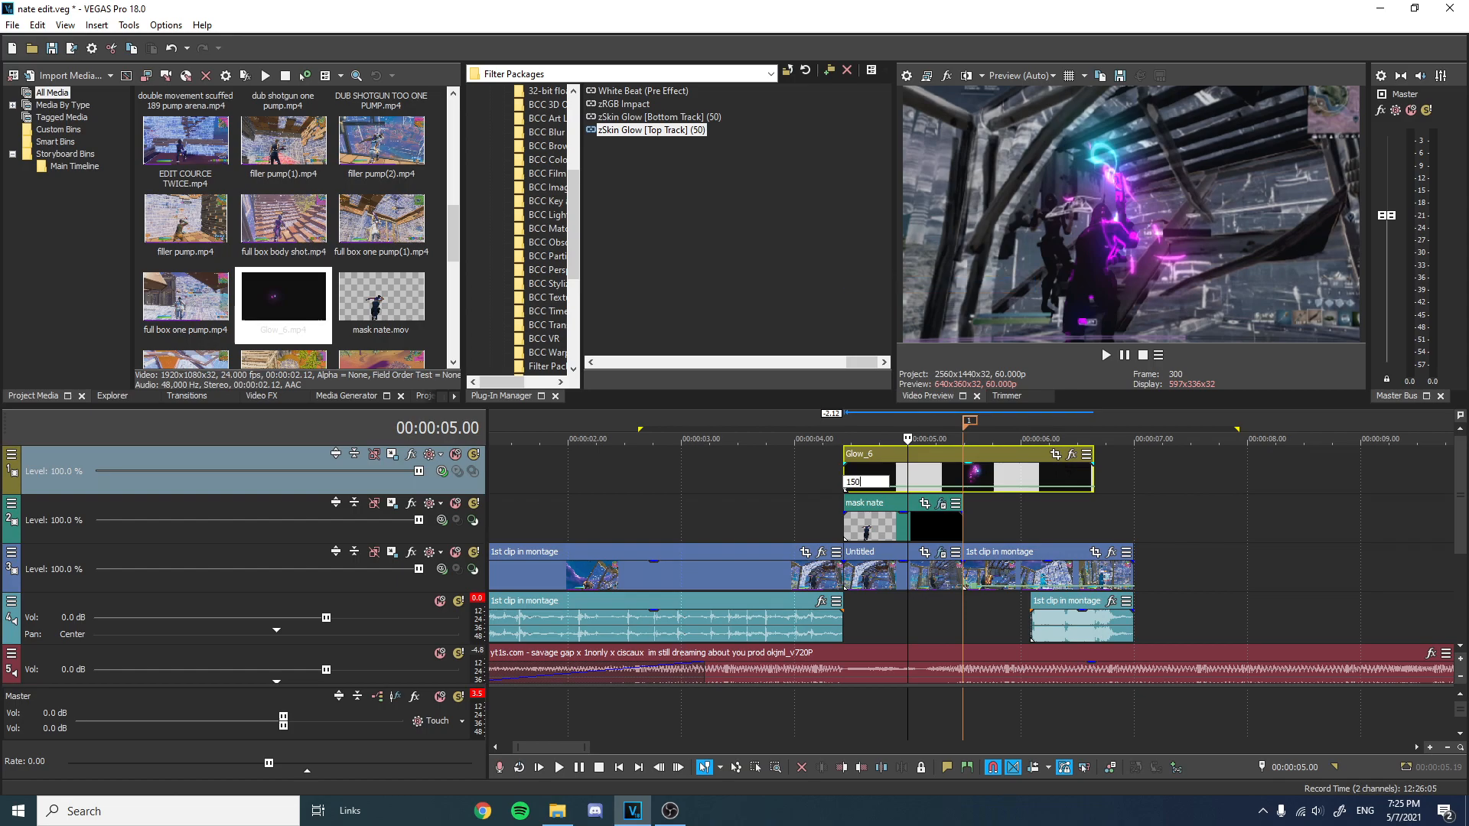
key(Return)
Trim the Glow_6 event's end to line up with the end of the mask nate clip.
drag(1088, 476, 962, 476)
click(857, 423)
Open Glow_6's Pan/Crop and keyframe the glow's position at the start and a few frames later to follow the player.
click(925, 454)
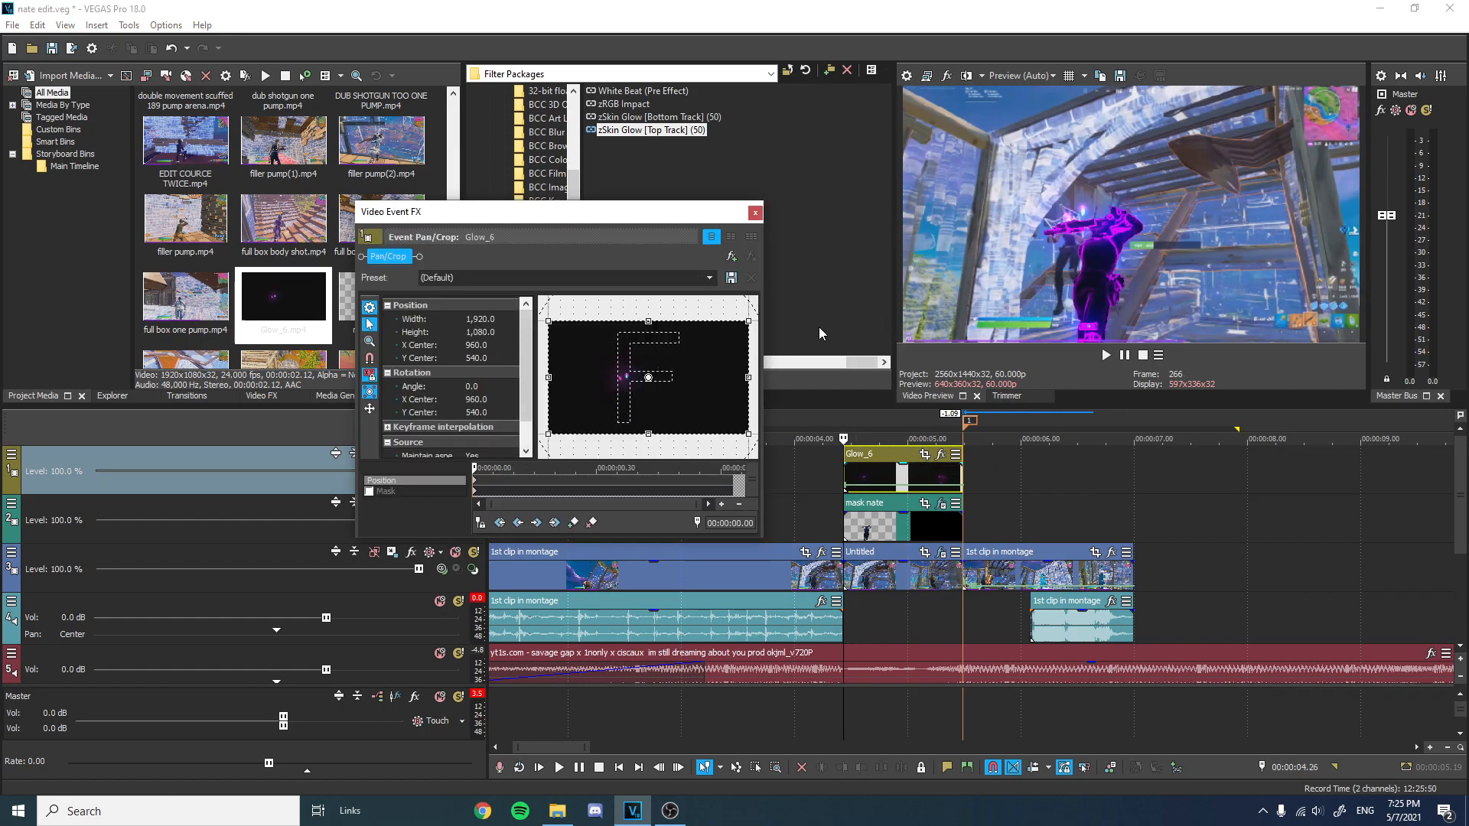
mouse_move(684, 364)
mouse_down()
mouse_move(664, 375)
mouse_move(655, 343)
mouse_move(665, 351)
mouse_up()
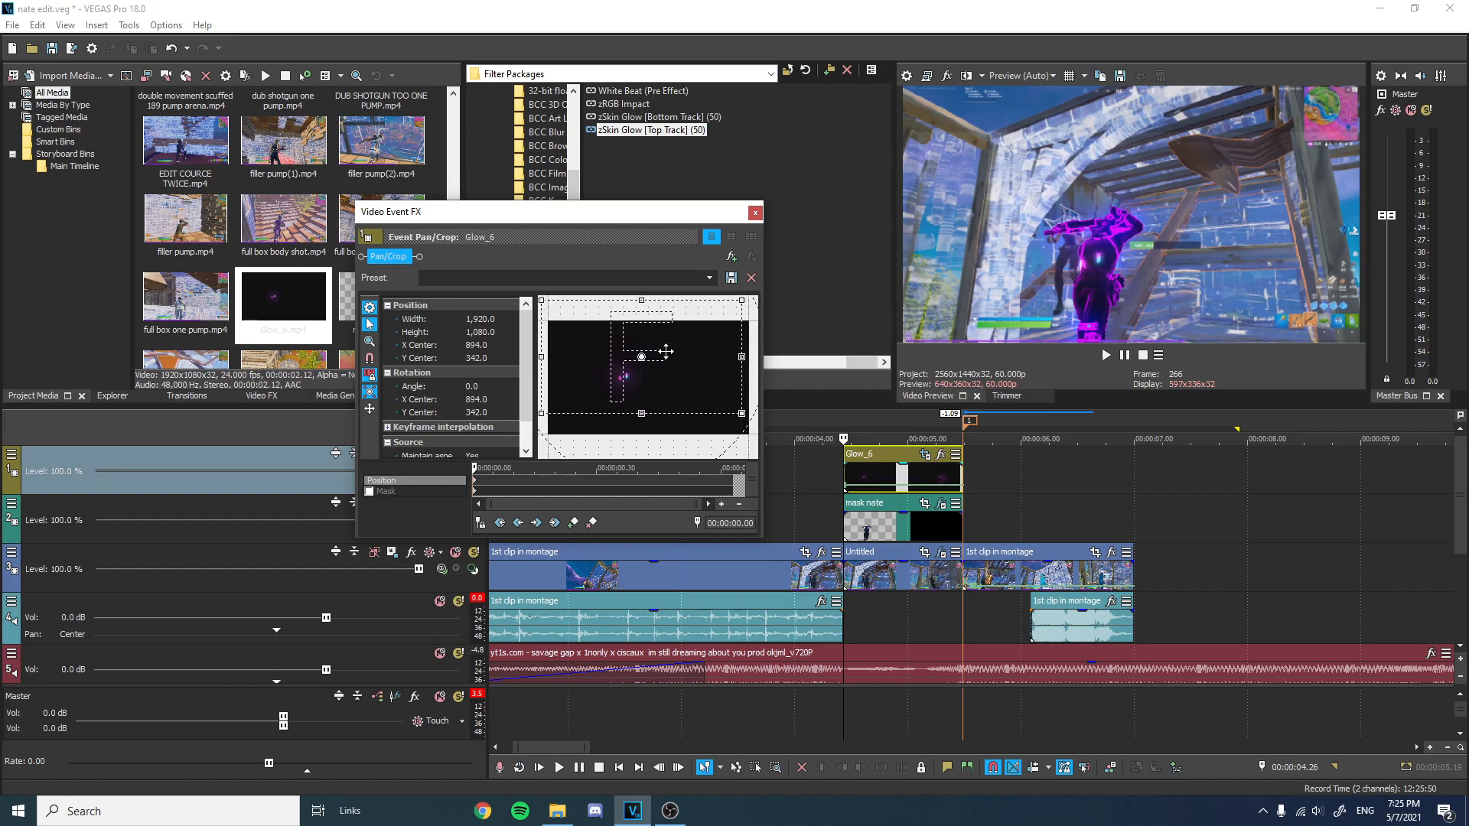
drag(479, 468, 546, 466)
click(883, 421)
drag(680, 359, 701, 359)
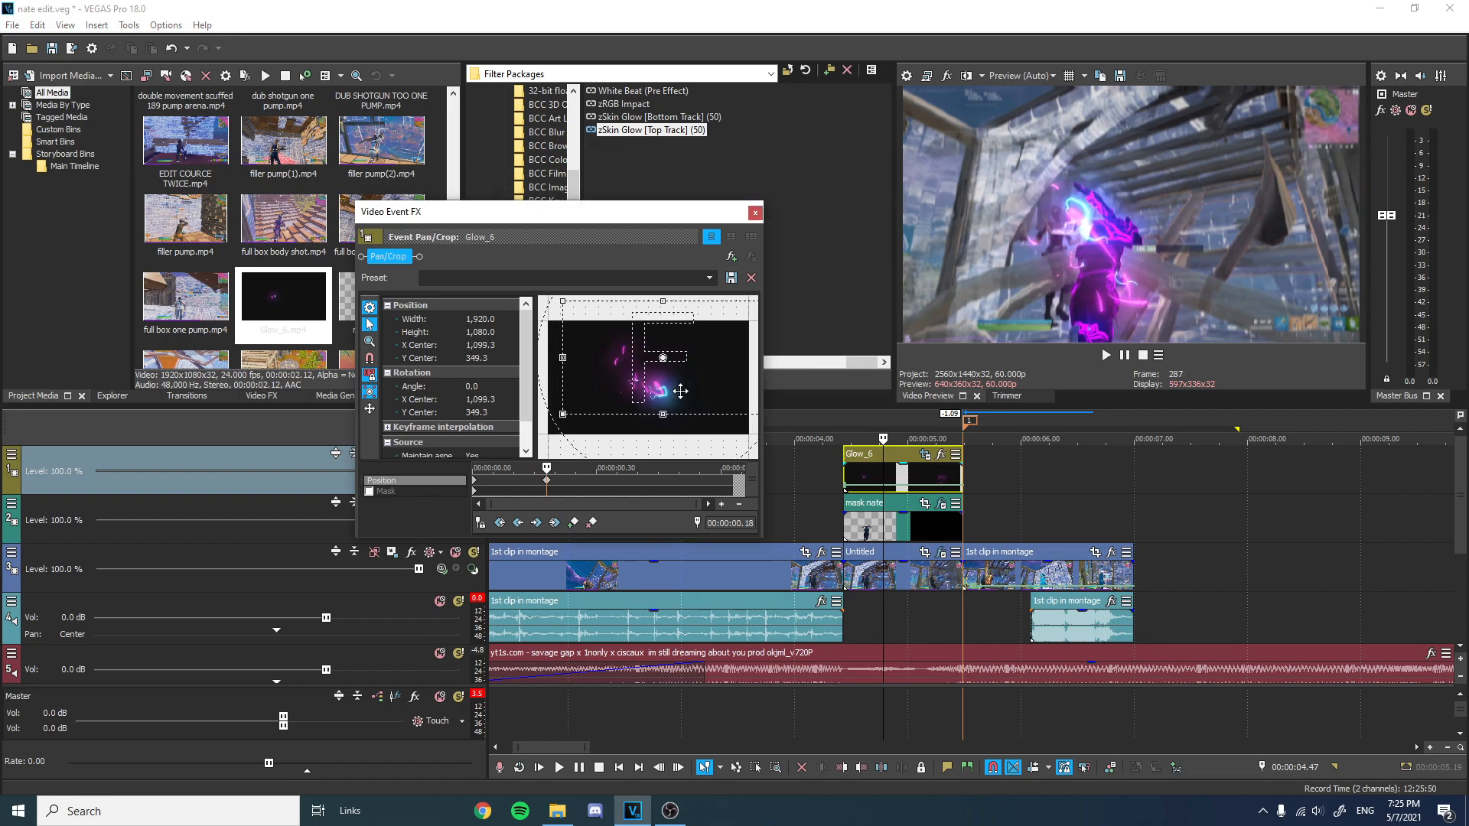
Add further Pan/Crop position keyframes moving the glow along with the player, then close the Pan/Crop window.
click(907, 420)
drag(713, 372, 732, 383)
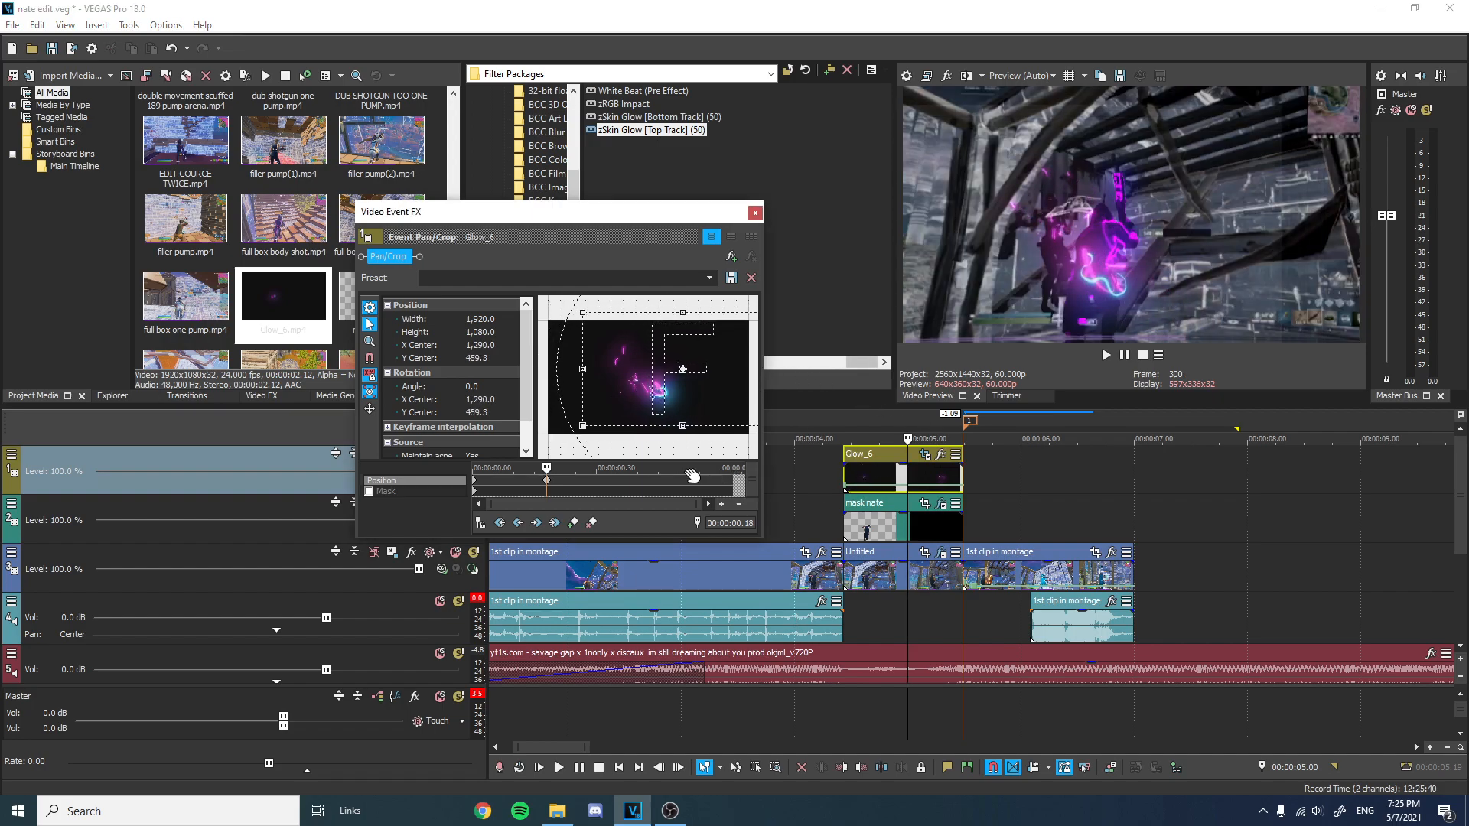
click(938, 421)
mouse_move(693, 390)
mouse_down()
mouse_move(724, 383)
mouse_move(686, 372)
mouse_up()
click(955, 431)
click(953, 421)
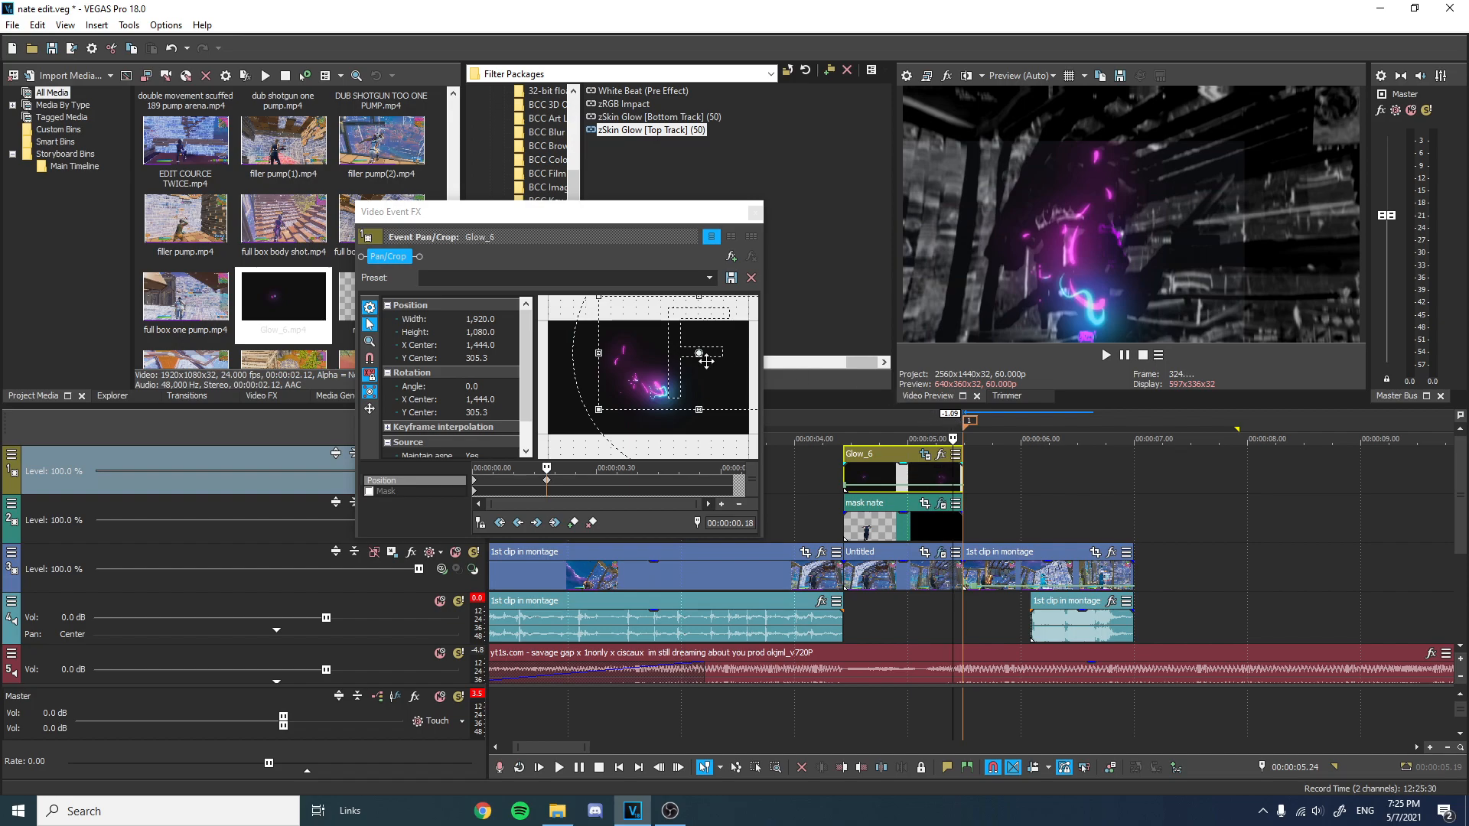
drag(703, 362, 705, 363)
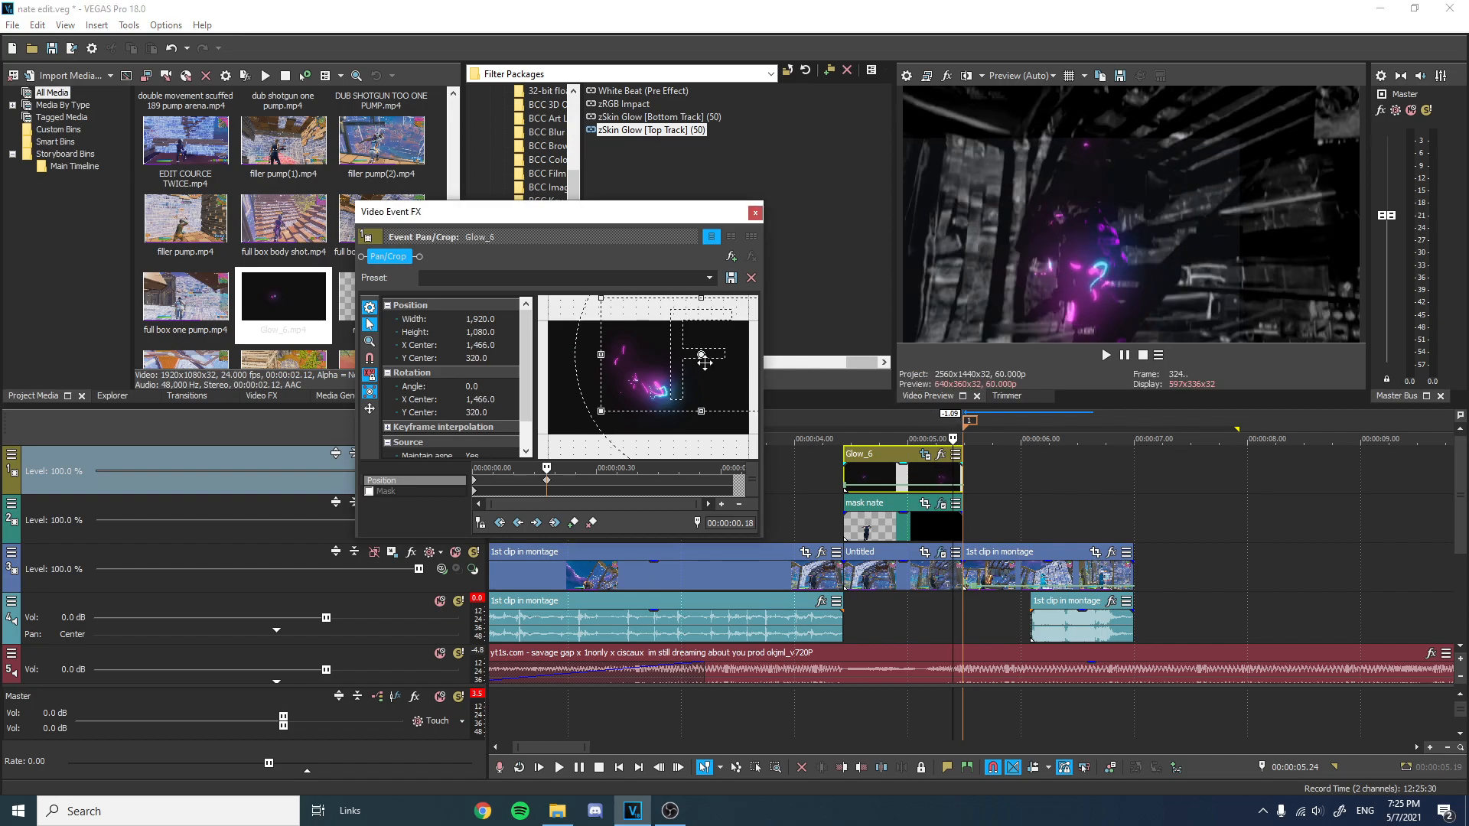
click(755, 215)
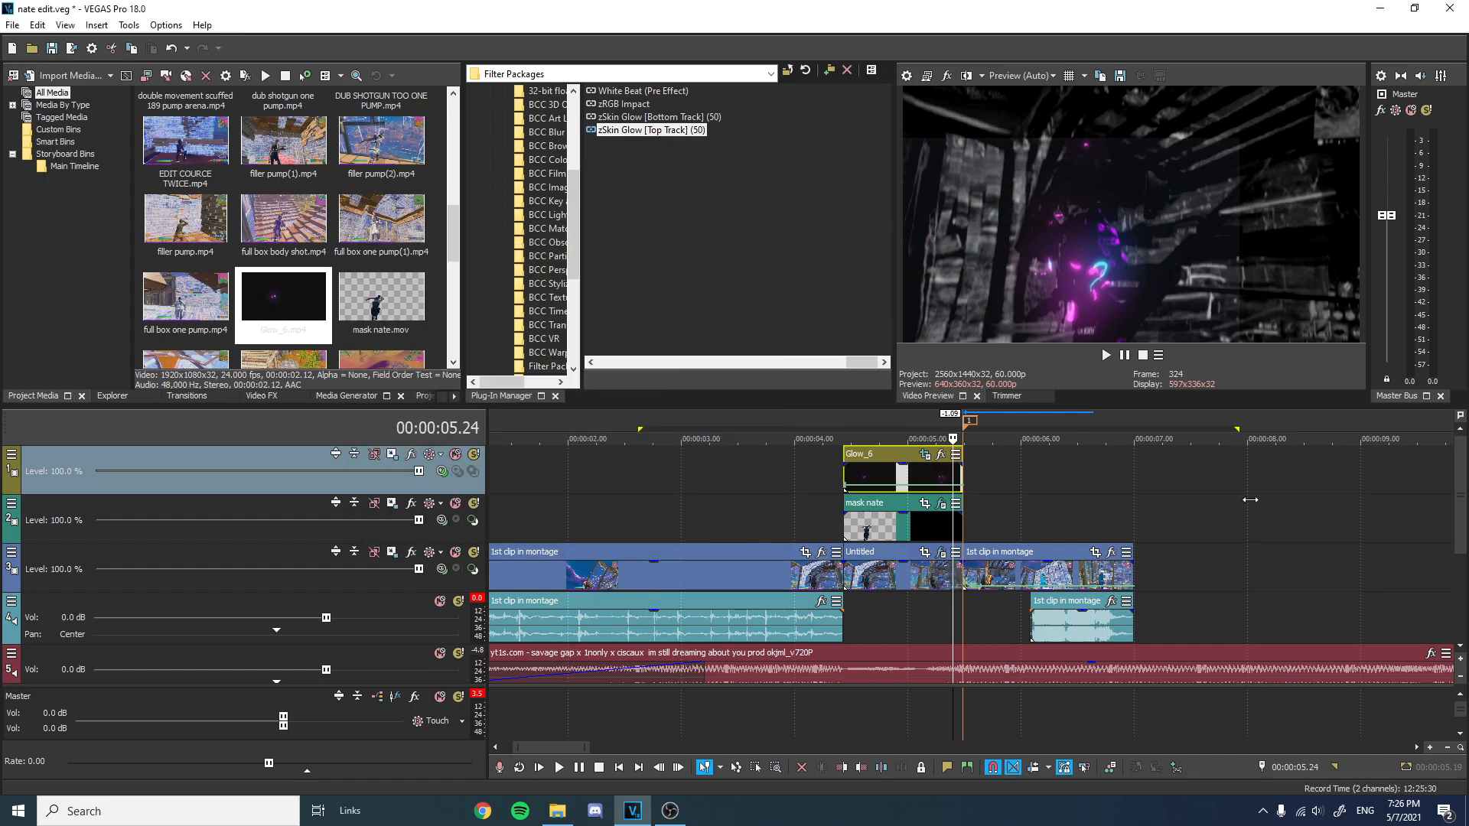
Play back the composited glow section to review it.
drag(1257, 507, 699, 463)
key(space)
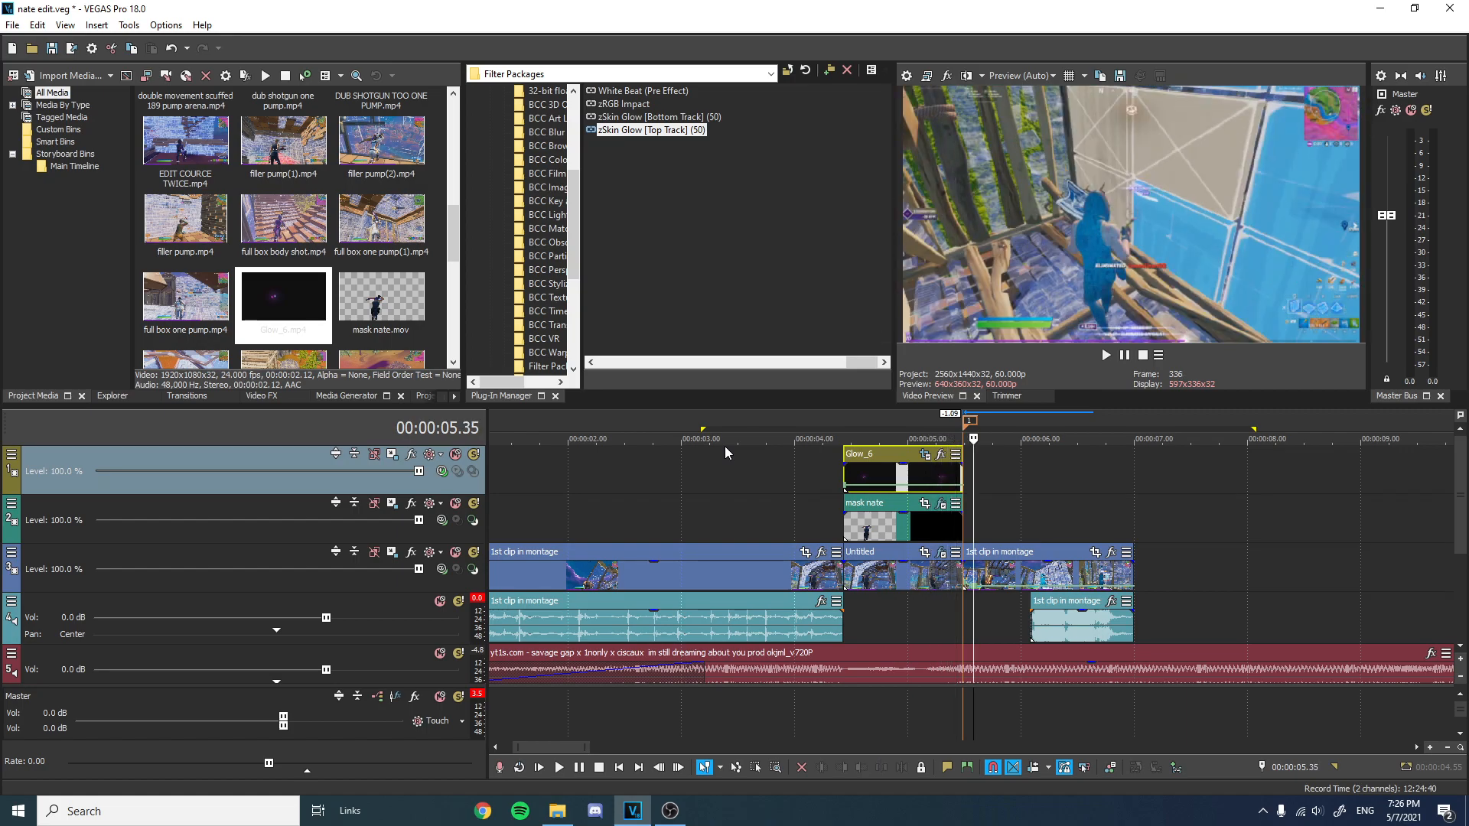
key(space)
scroll(719, 490, down, 5)
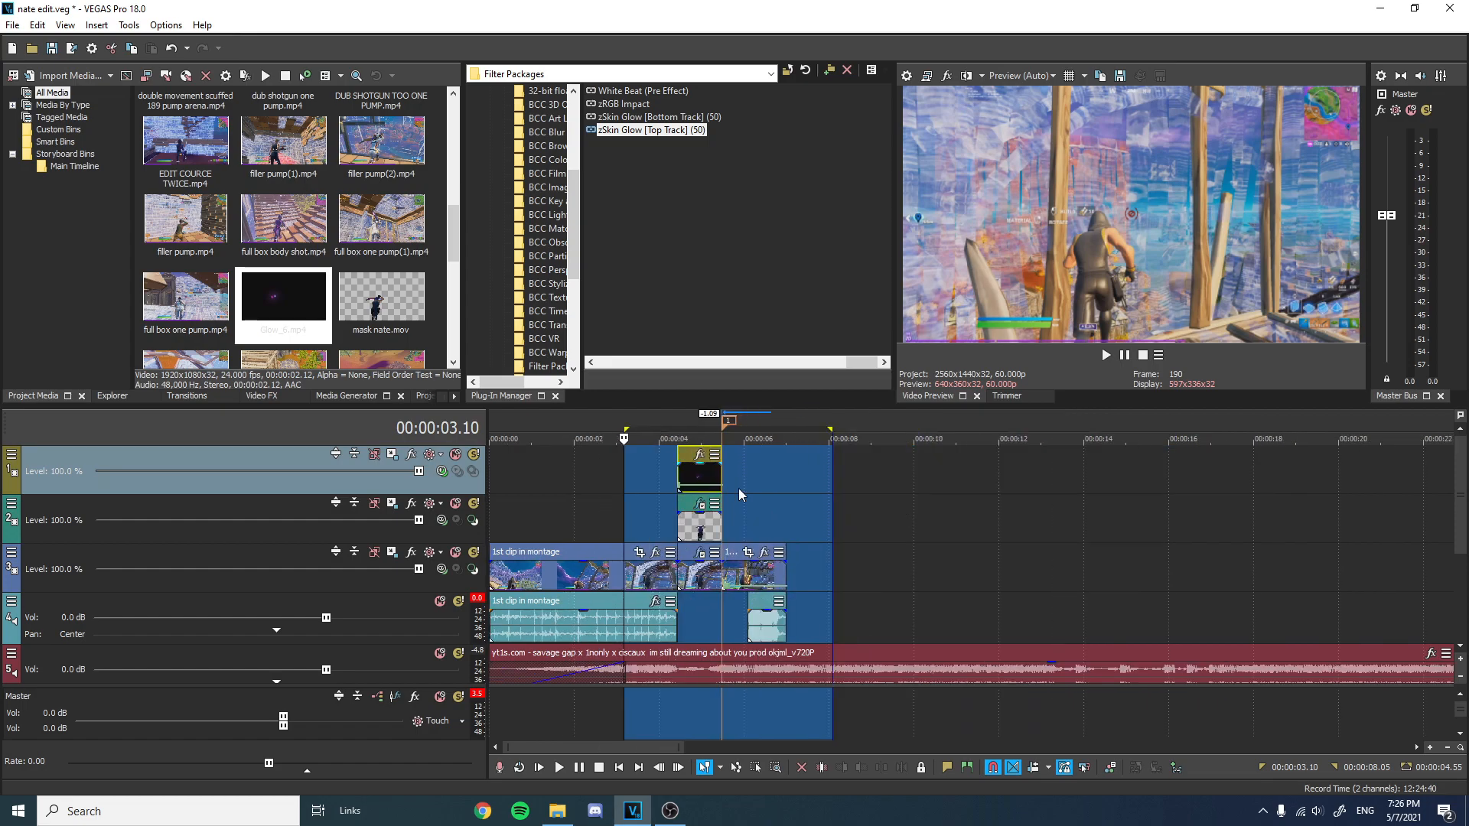
drag(804, 509, 371, 508)
key(space)
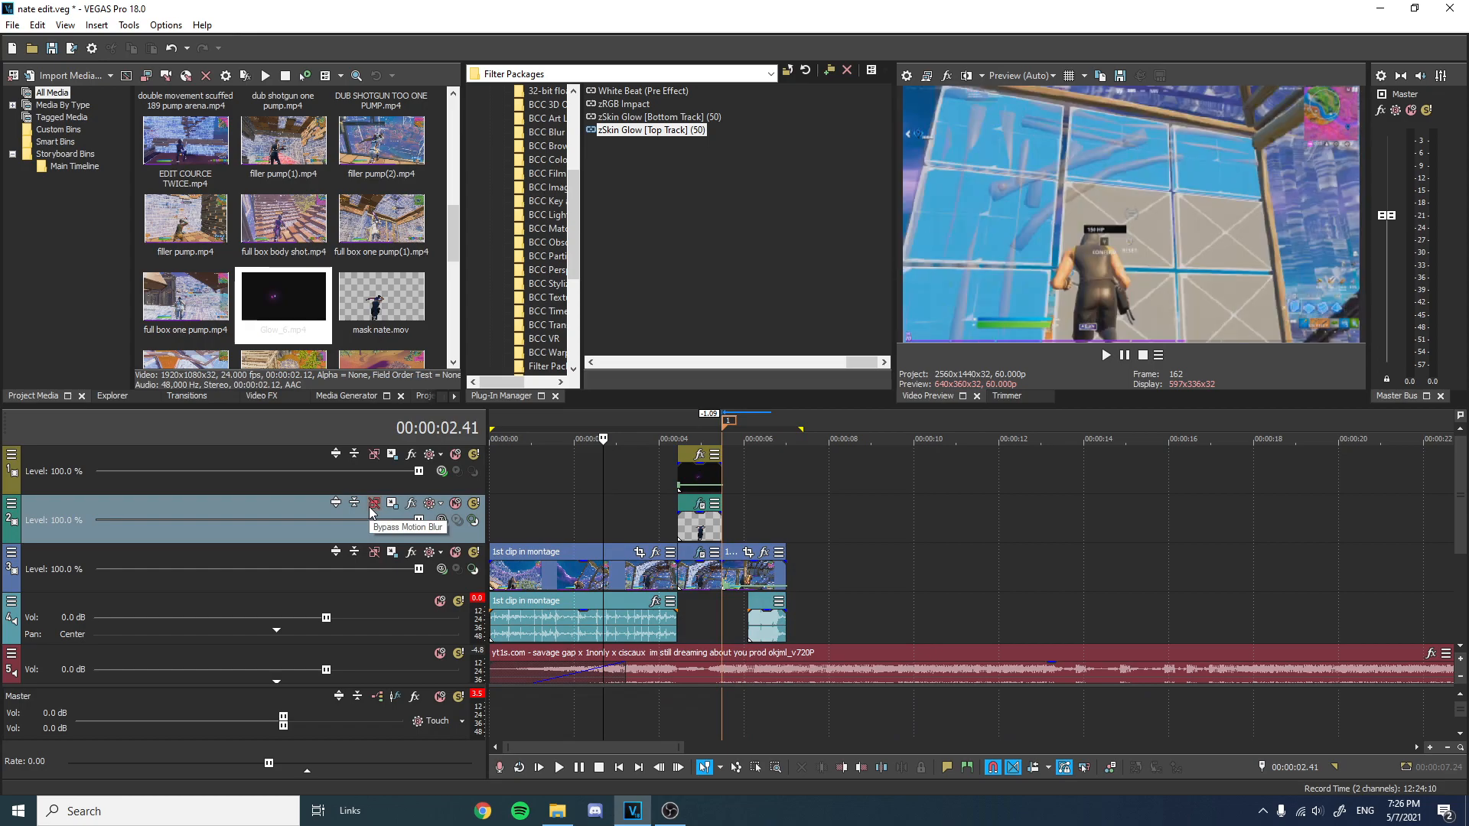
key(BackSpace)
key(BackSpace)
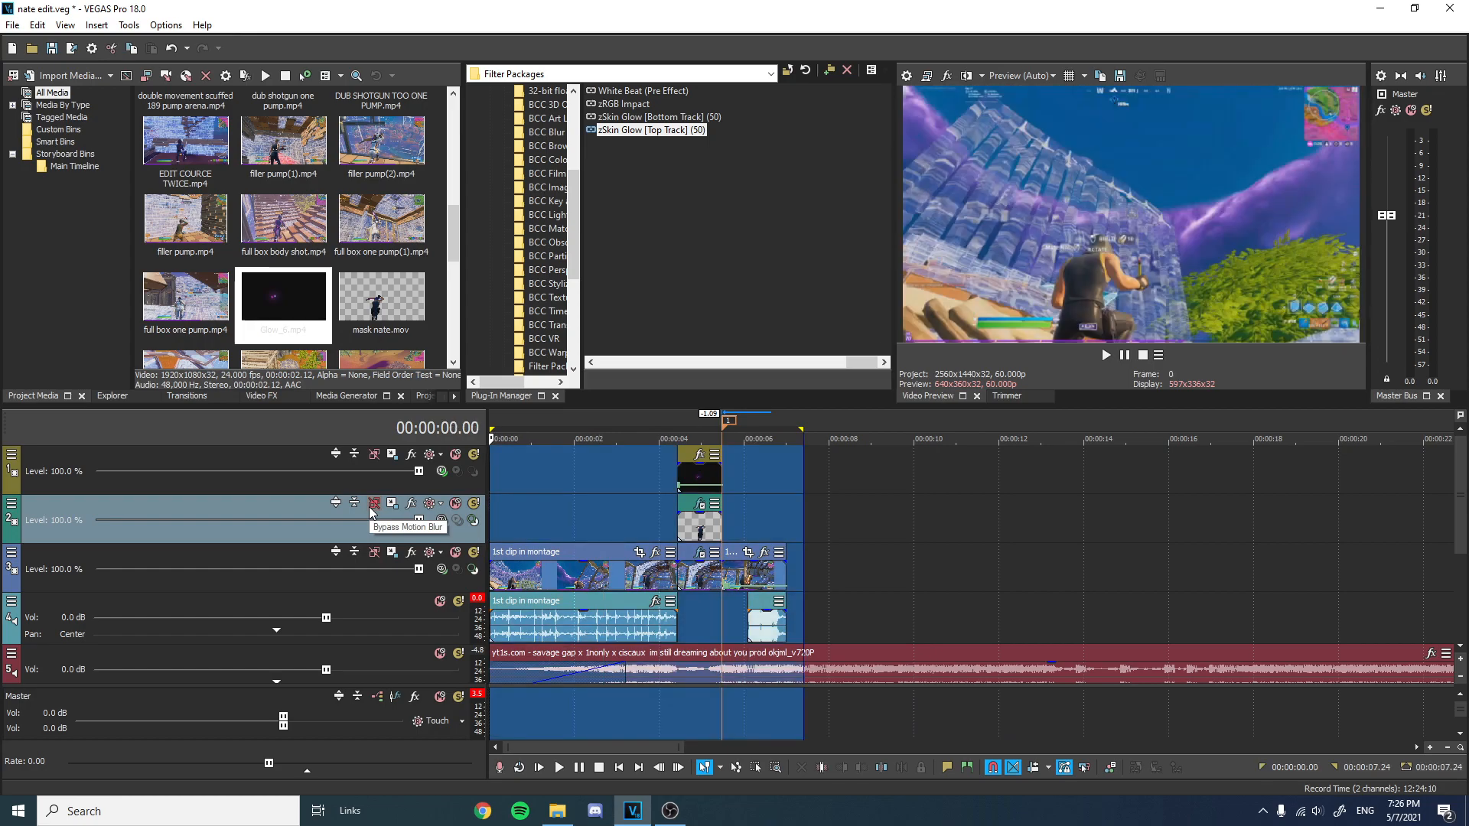
key(space)
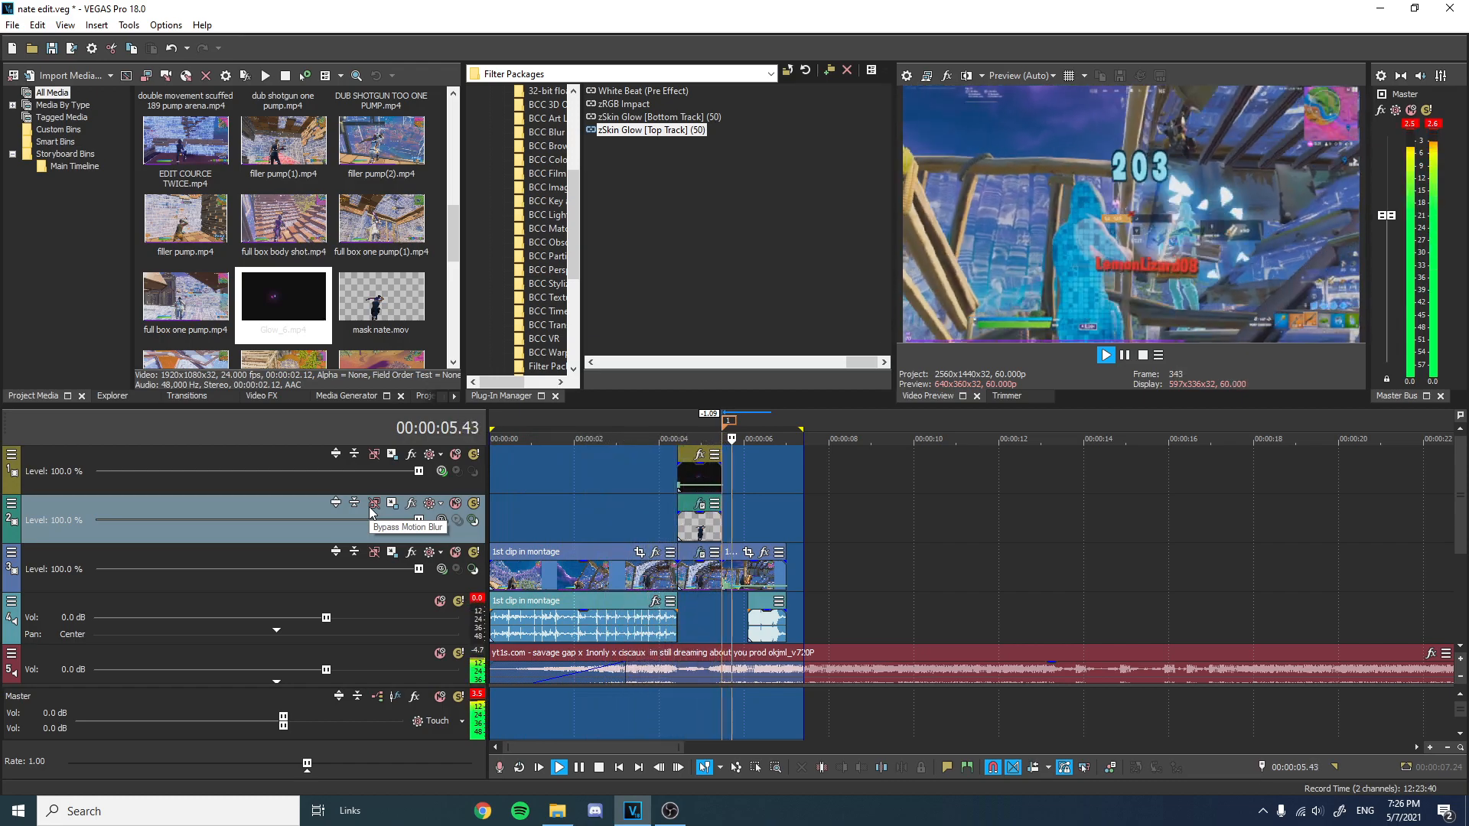
key(space)
click(681, 420)
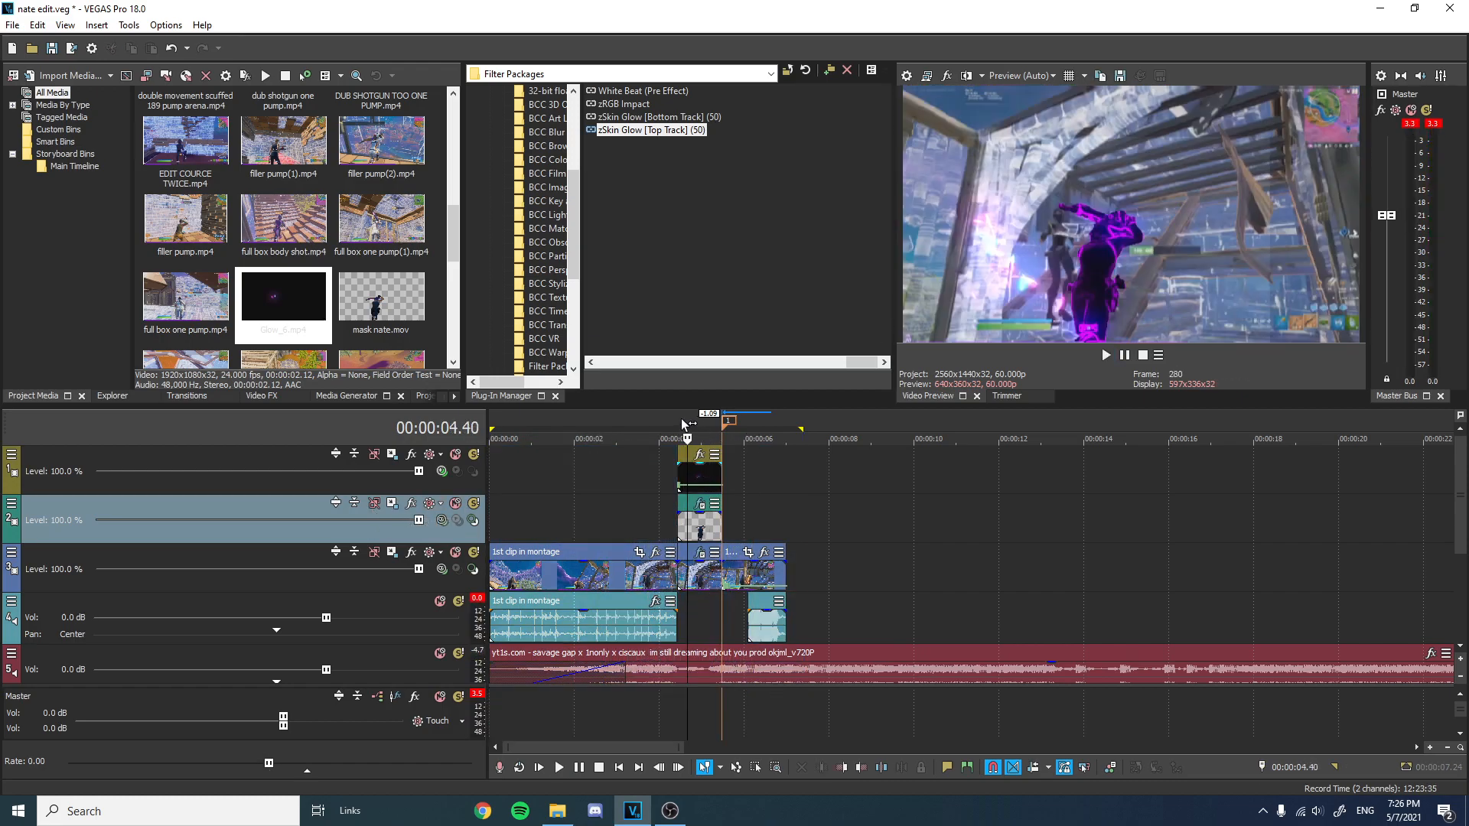
scroll(742, 507, up, 3)
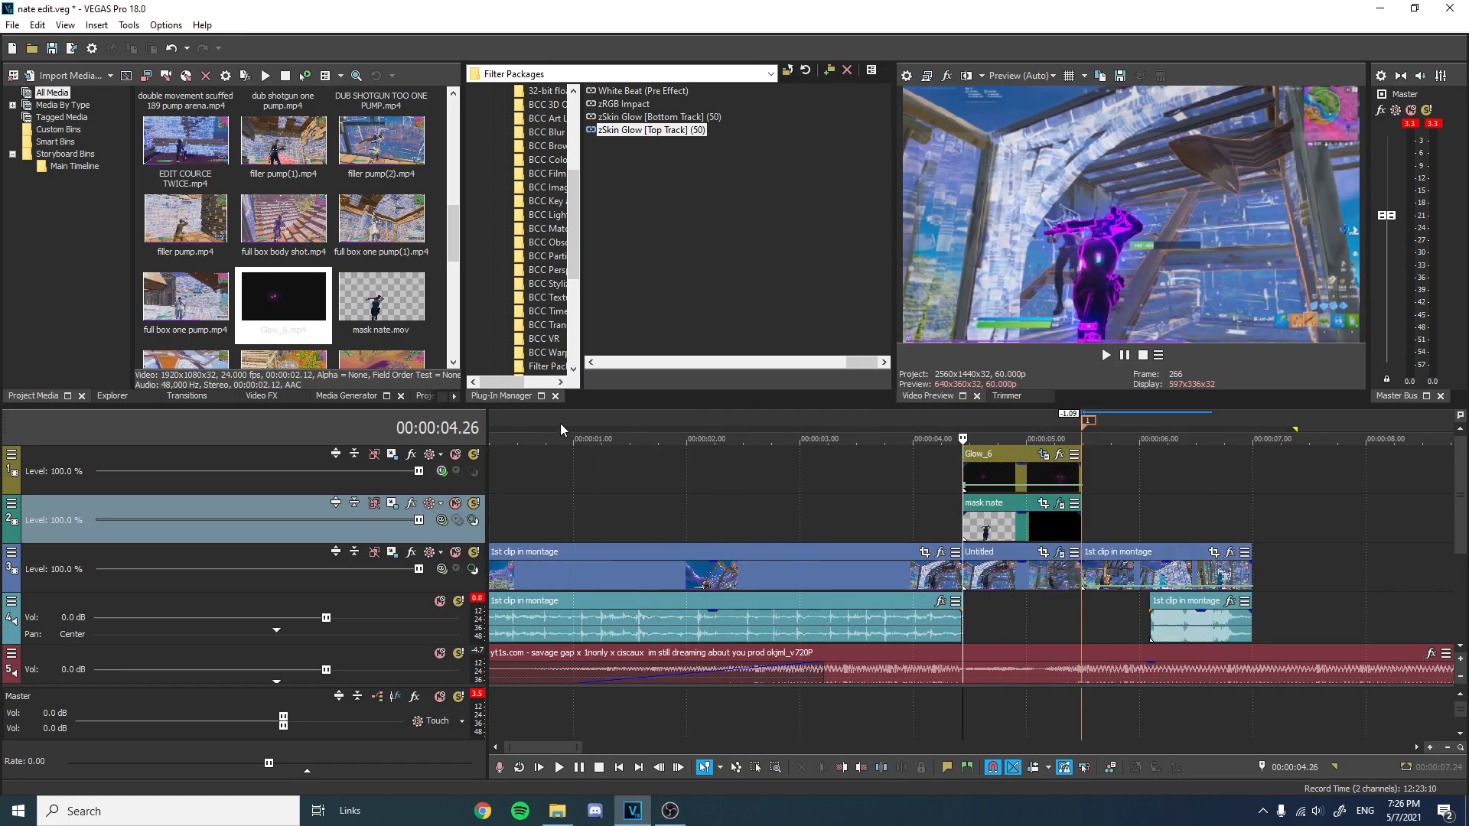
Set the Glow_6 track's compositing mode to Screen and preview the section.
click(441, 471)
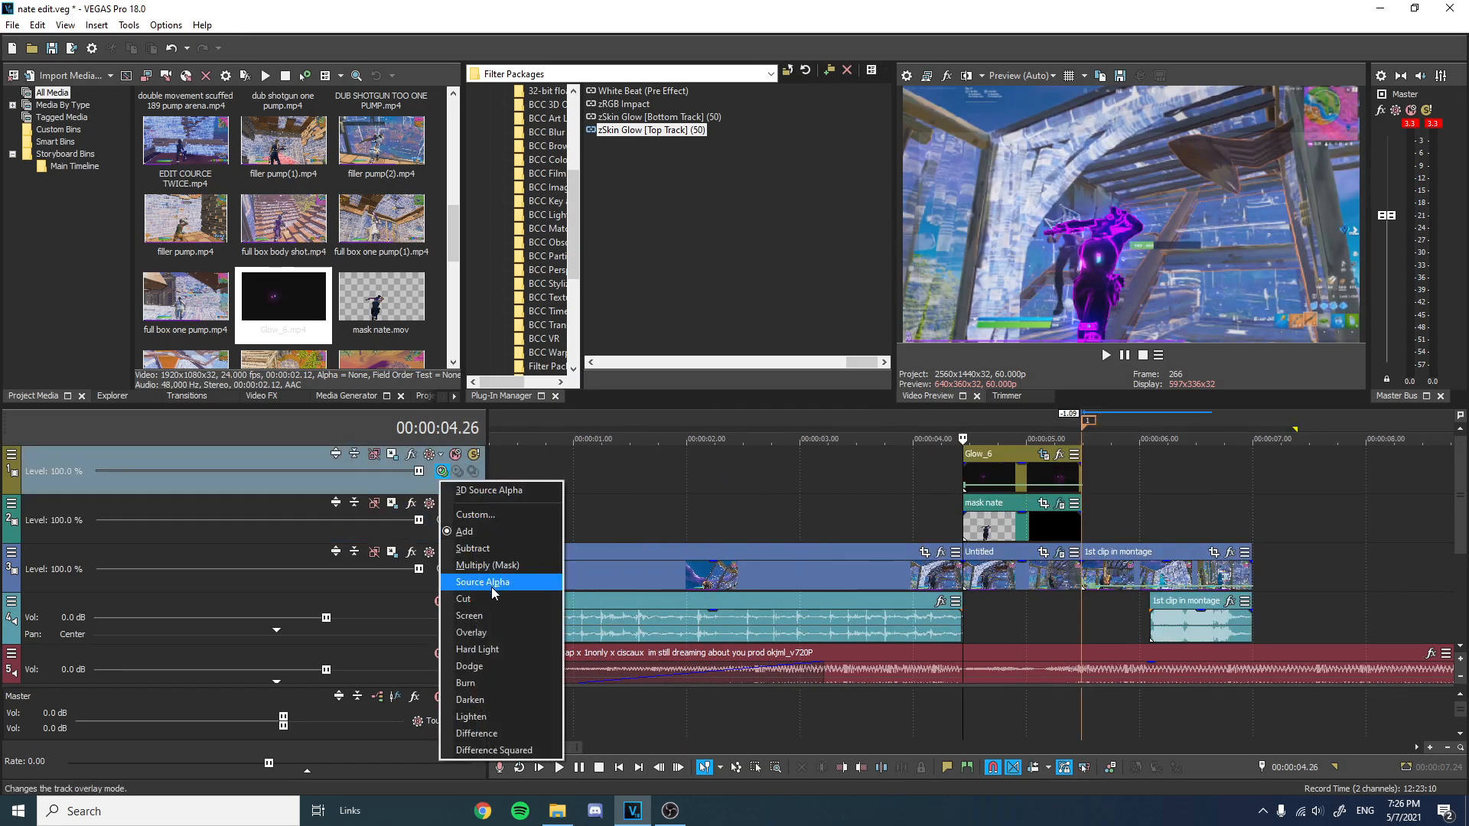
click(490, 621)
drag(1205, 503, 881, 488)
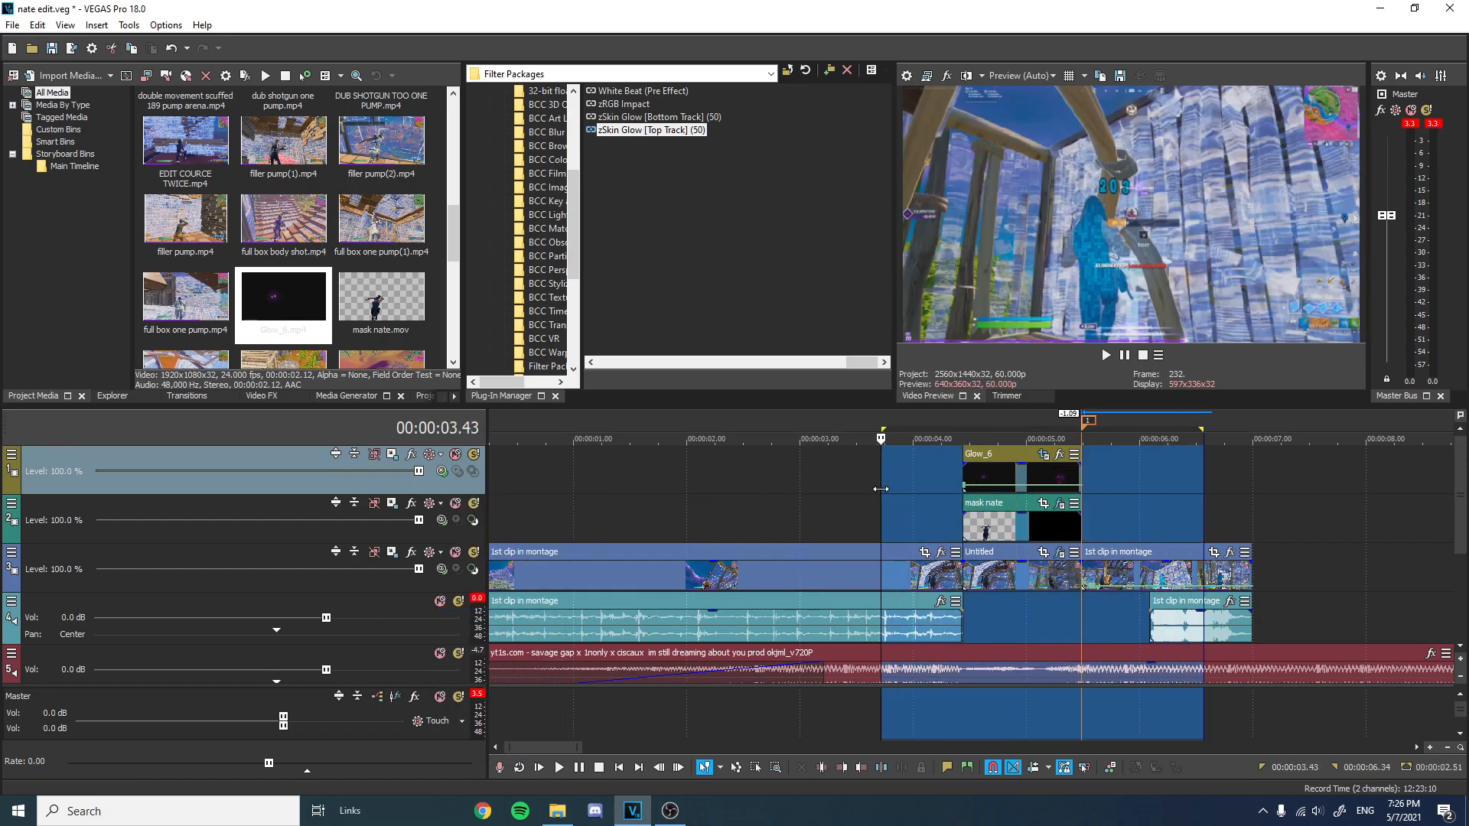
click(881, 489)
key(space)
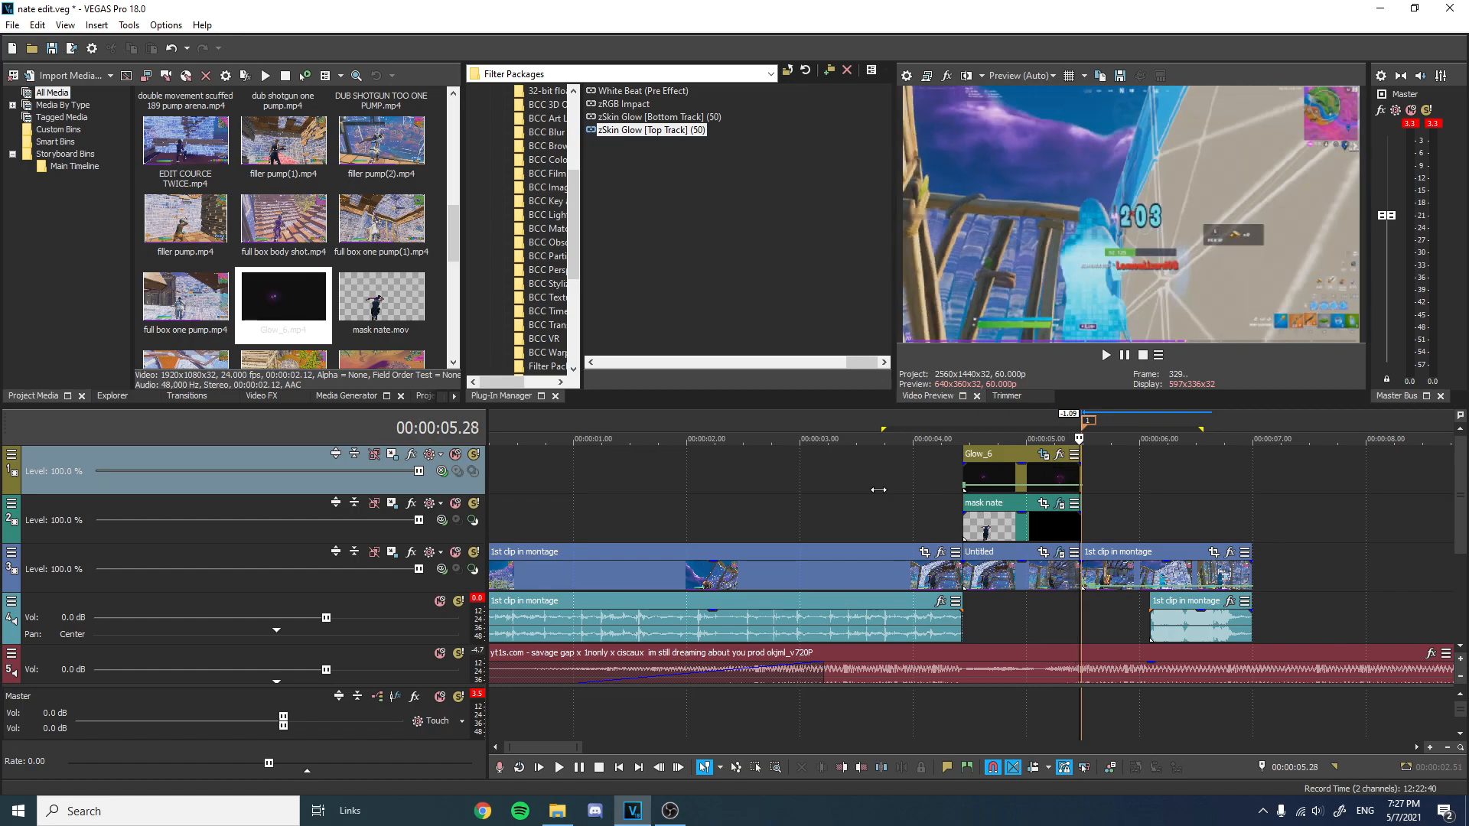
Insert a CD track region over the selected section and play it back.
key(n)
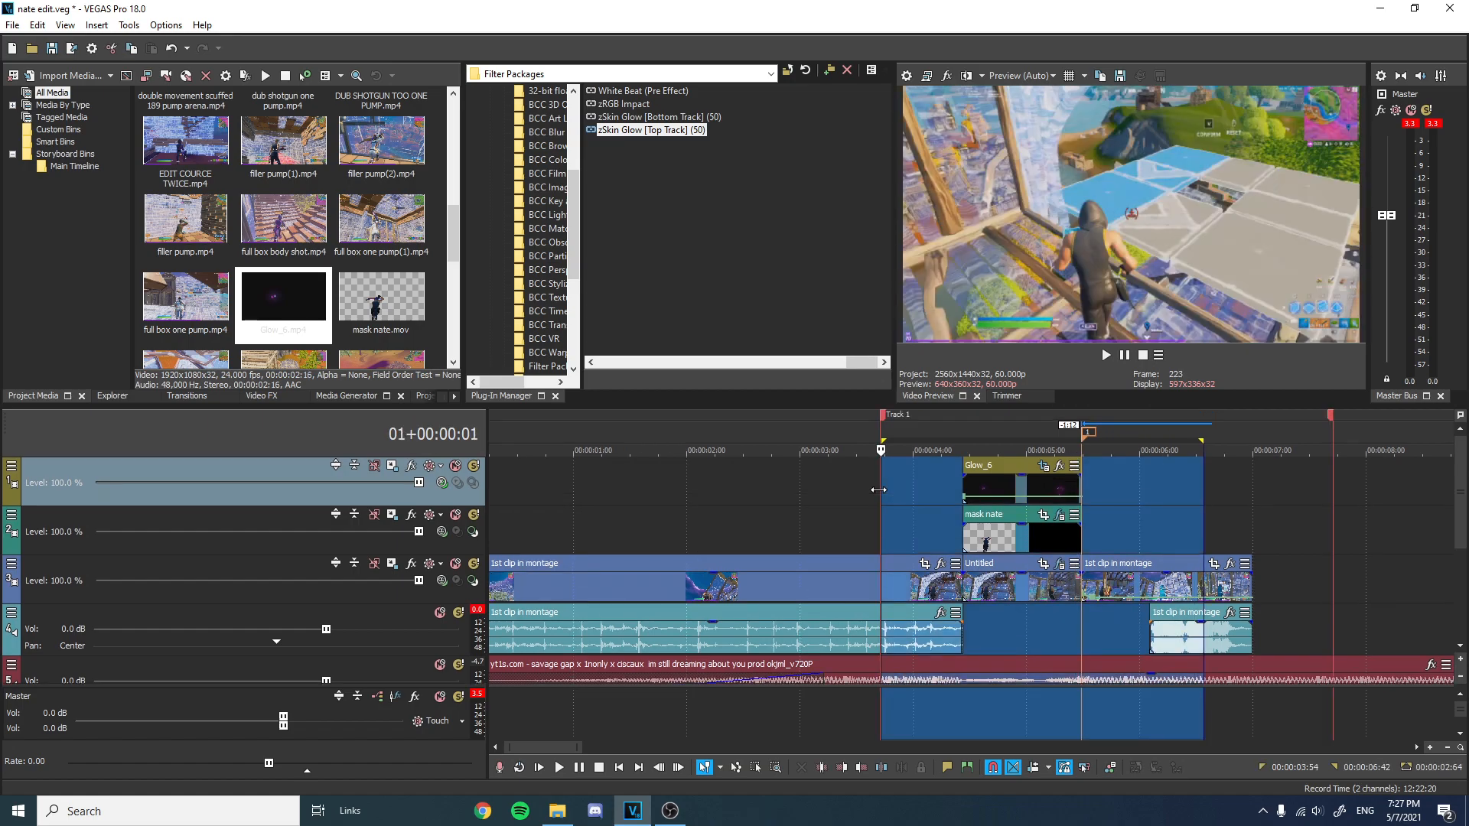
click(868, 435)
key(space)
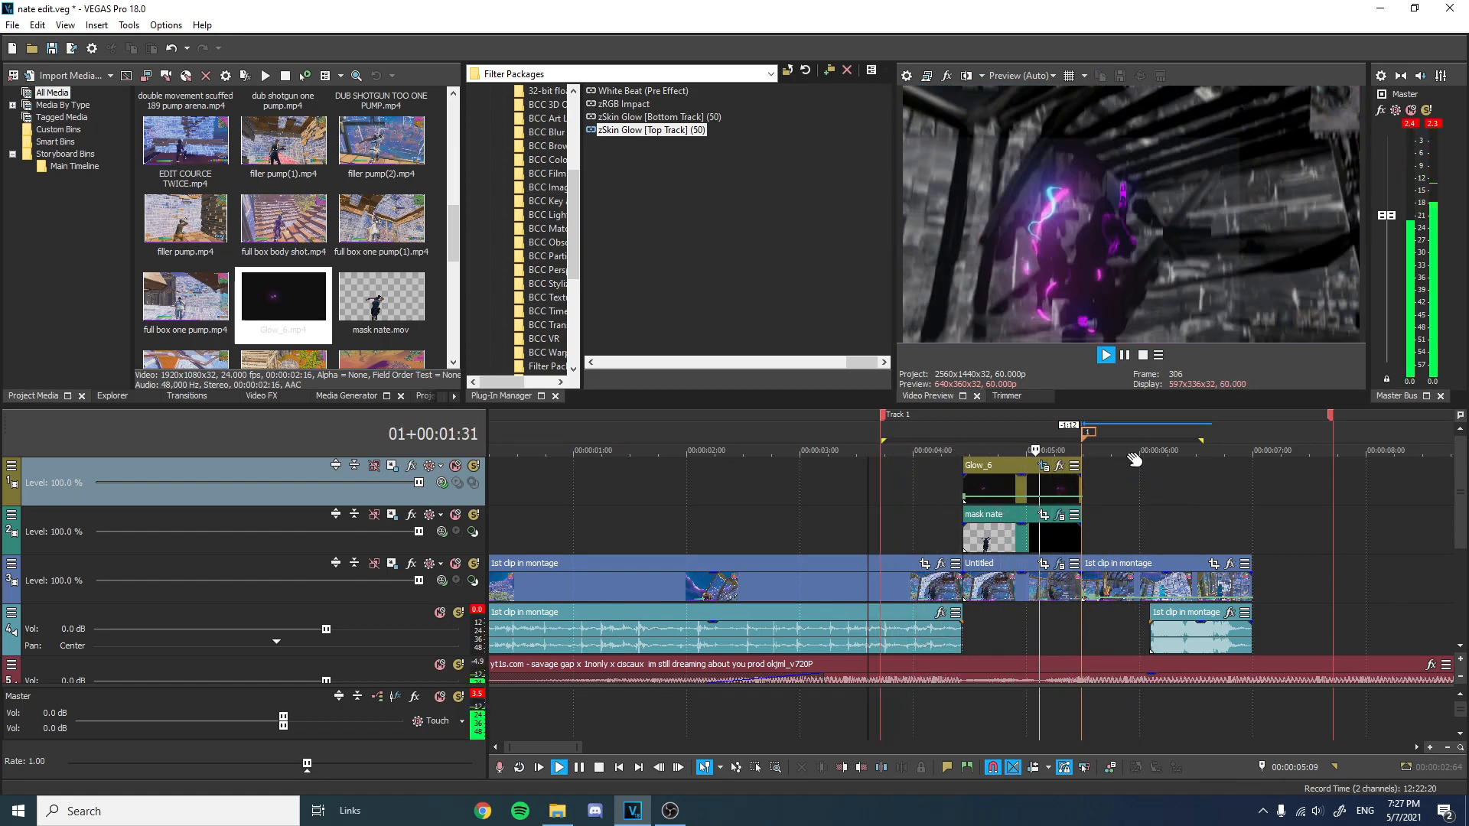
key(space)
Set the velocity of the 1st clip in montage event after the mask section to 200% forward.
scroll(1108, 462, up, 5)
drag(969, 587, 935, 587)
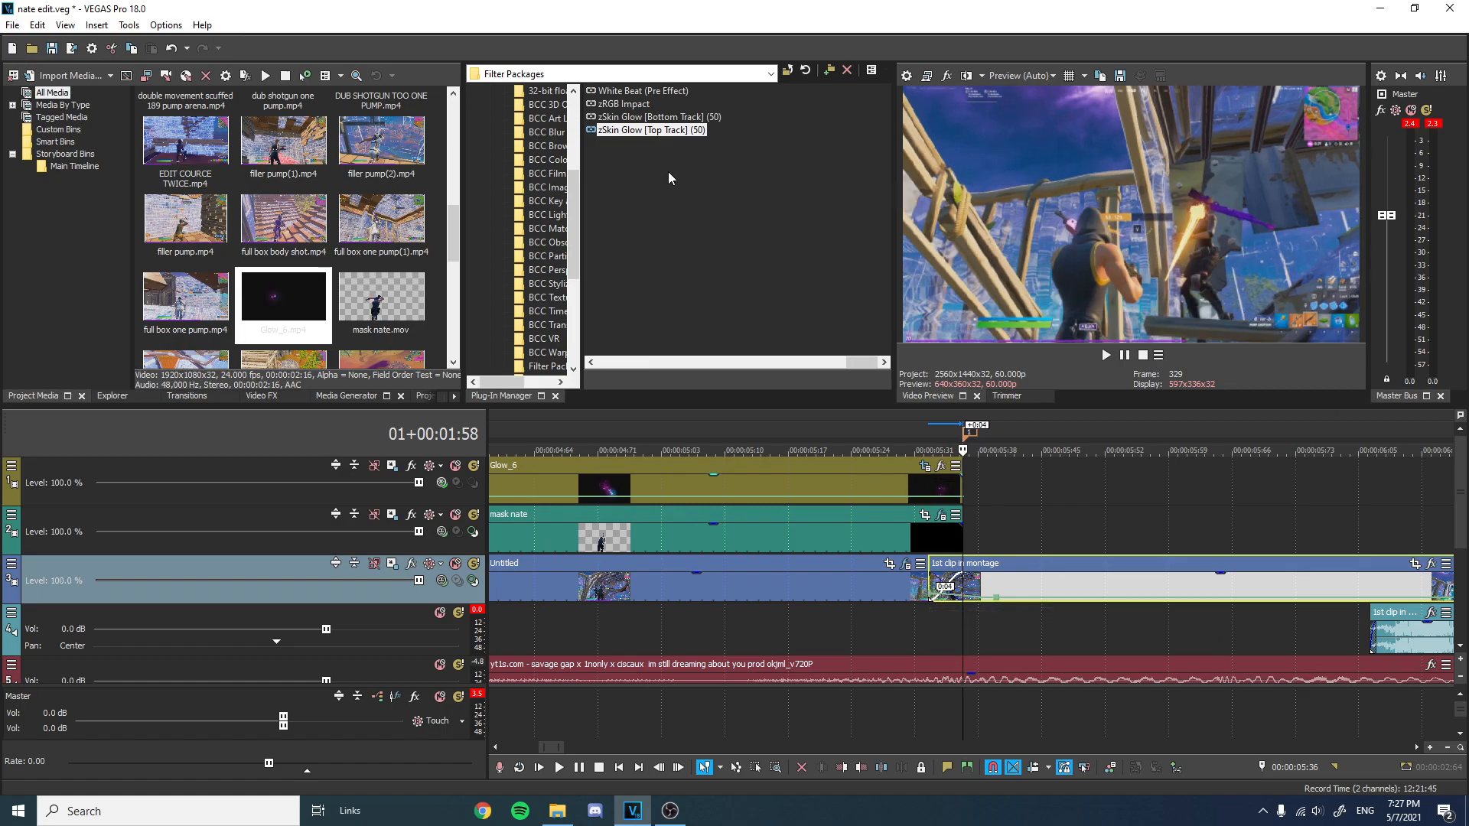
right_click(932, 599)
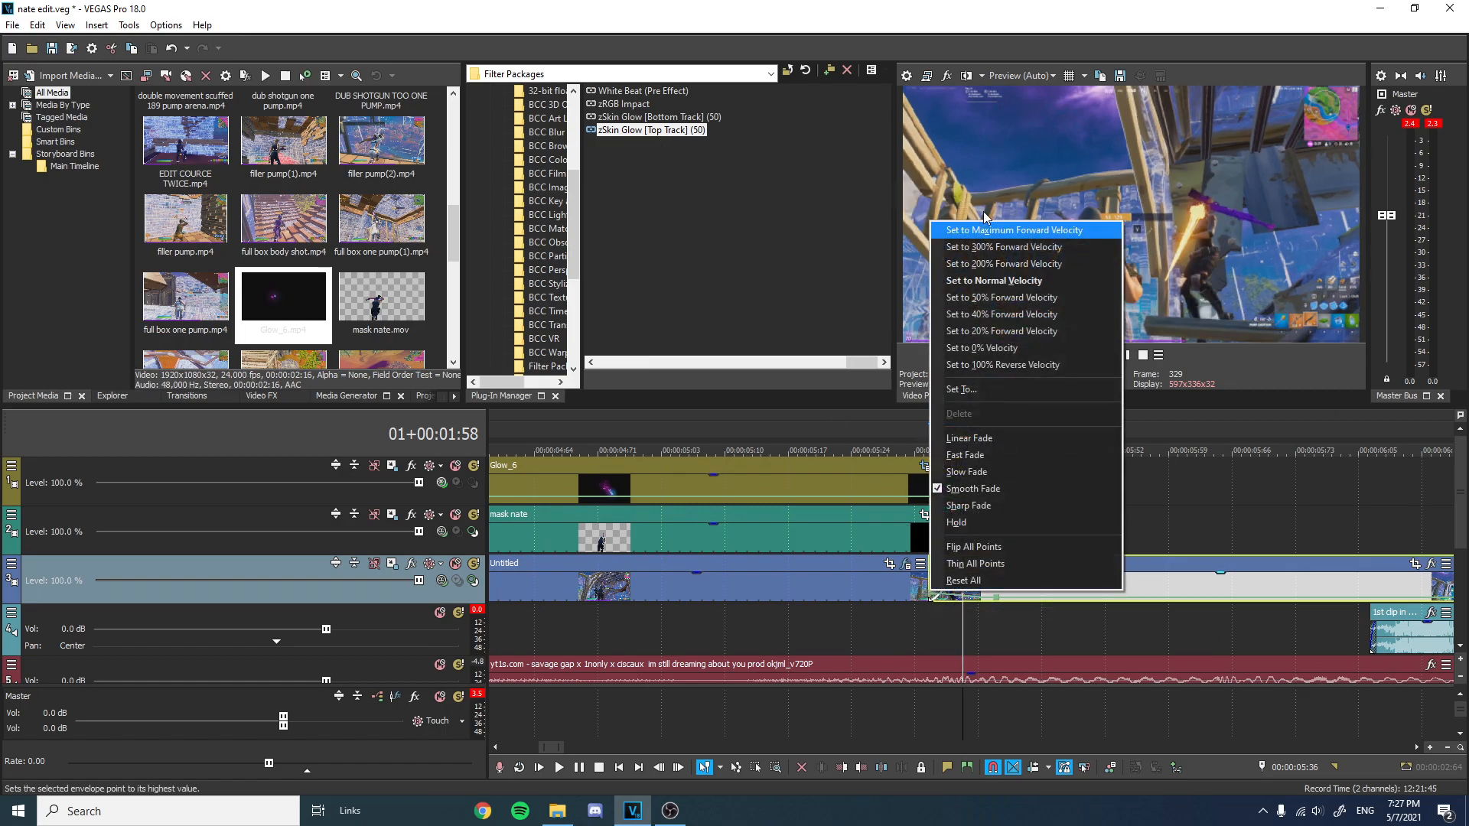
click(1018, 264)
Apply the Spixy 2 (3 Before) FX package to the 1st clip in montage event after the mask section and close the FX window.
scroll(723, 242, up, 2)
drag(662, 247, 1029, 555)
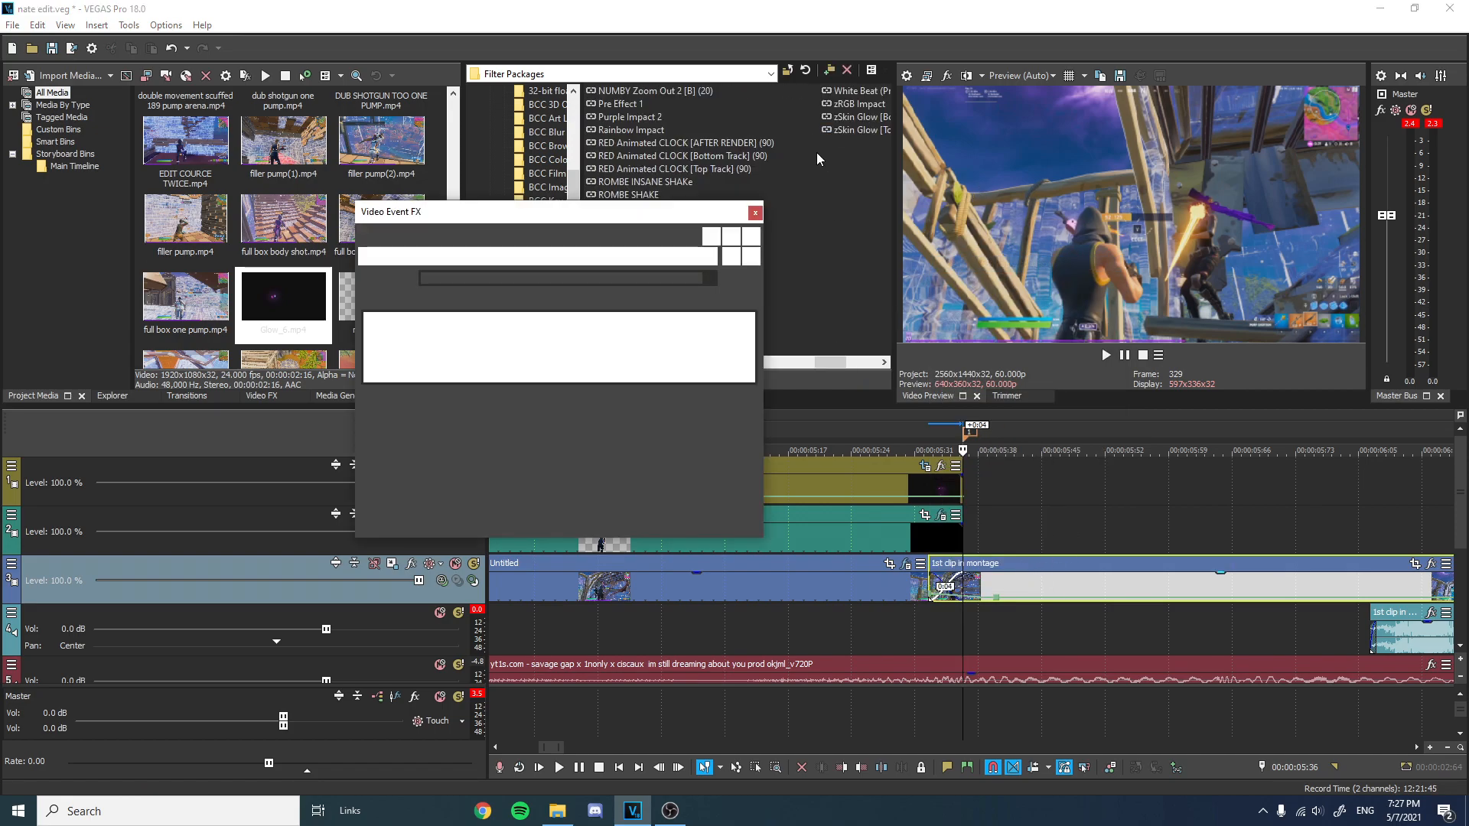
click(757, 212)
Play back the edited section from the start to review the result.
scroll(1035, 481, down, 5)
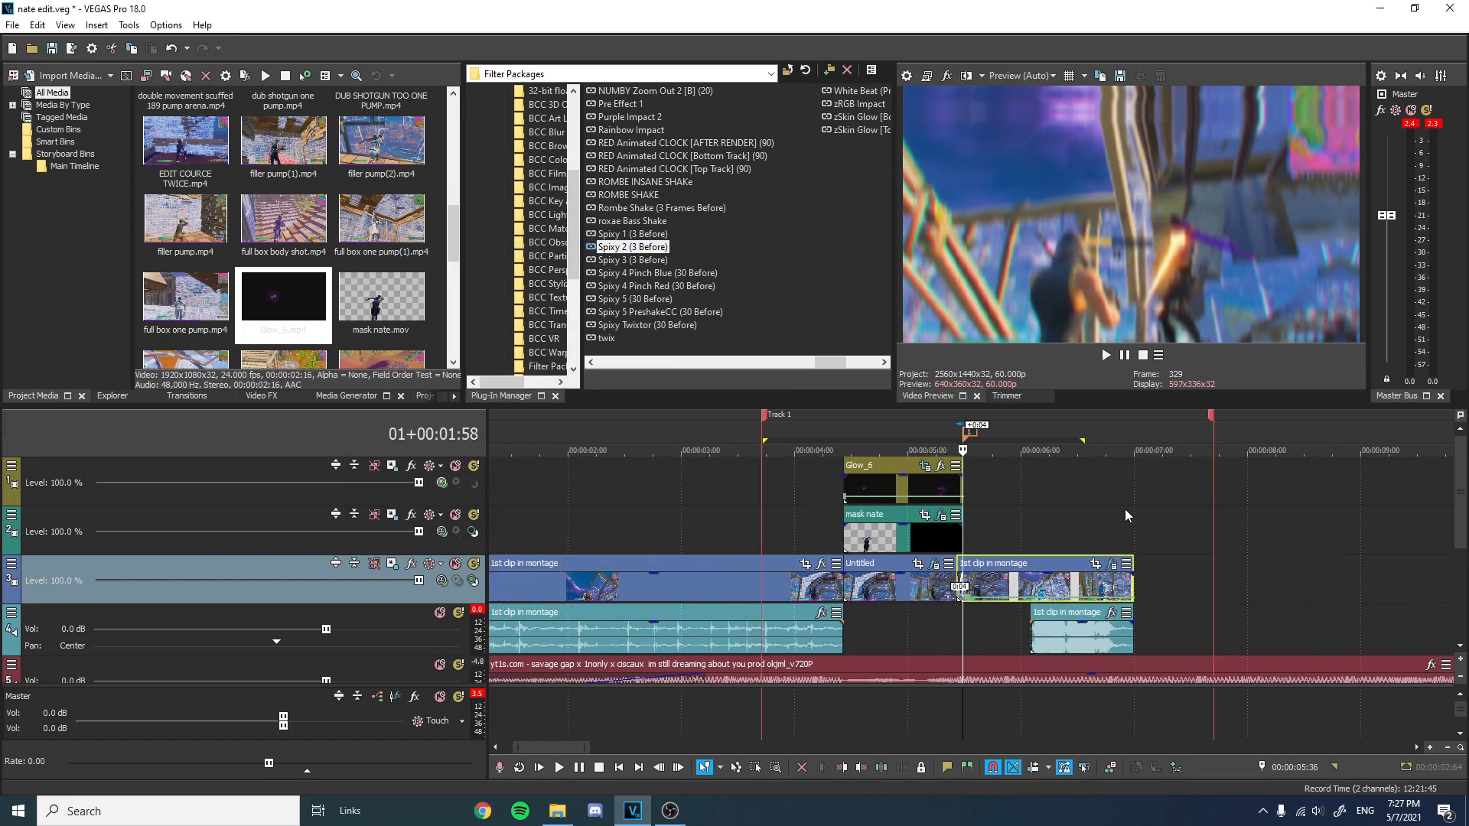
click(739, 477)
key(space)
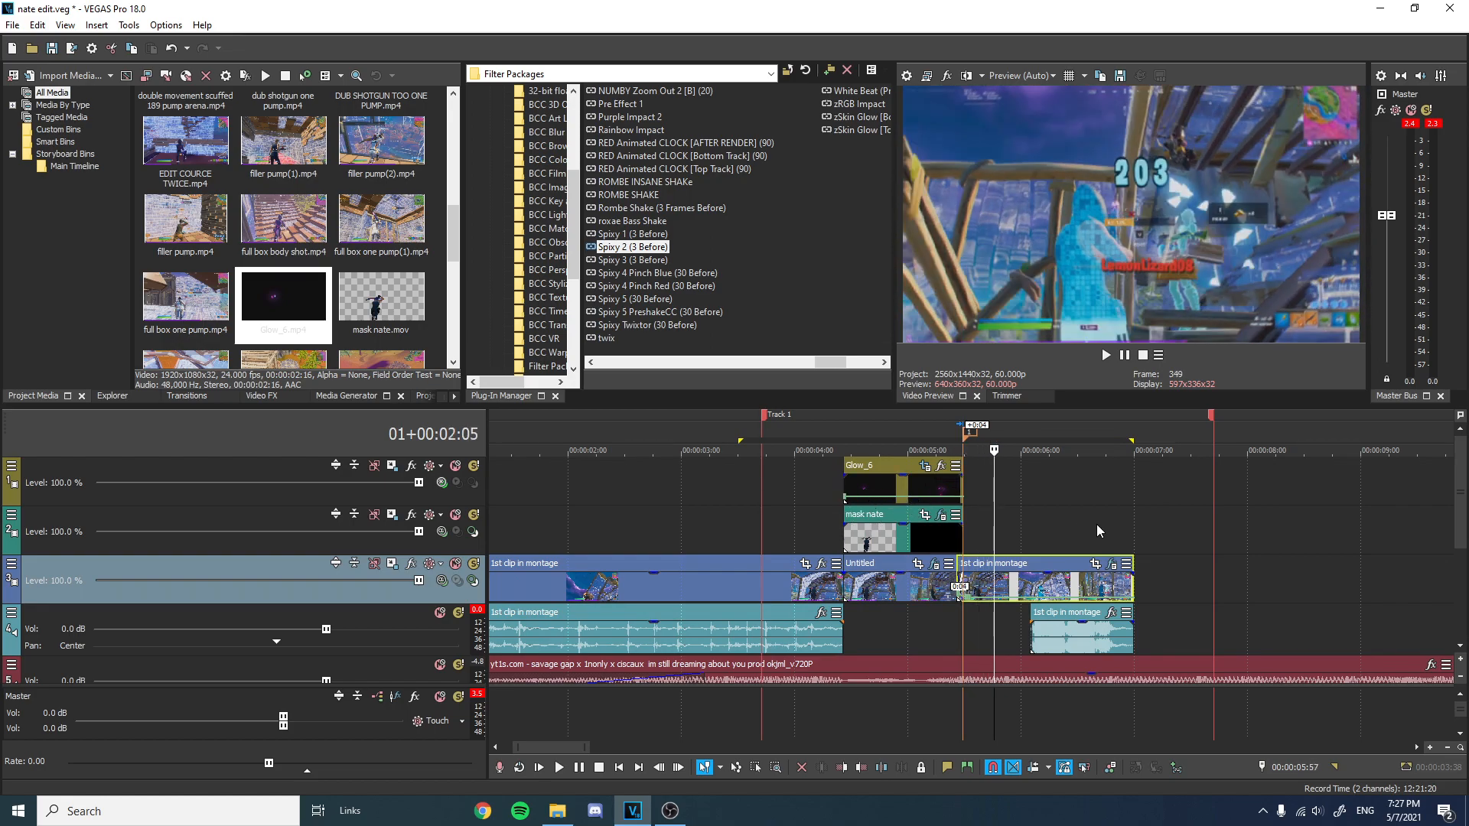
scroll(1114, 529, down, 3)
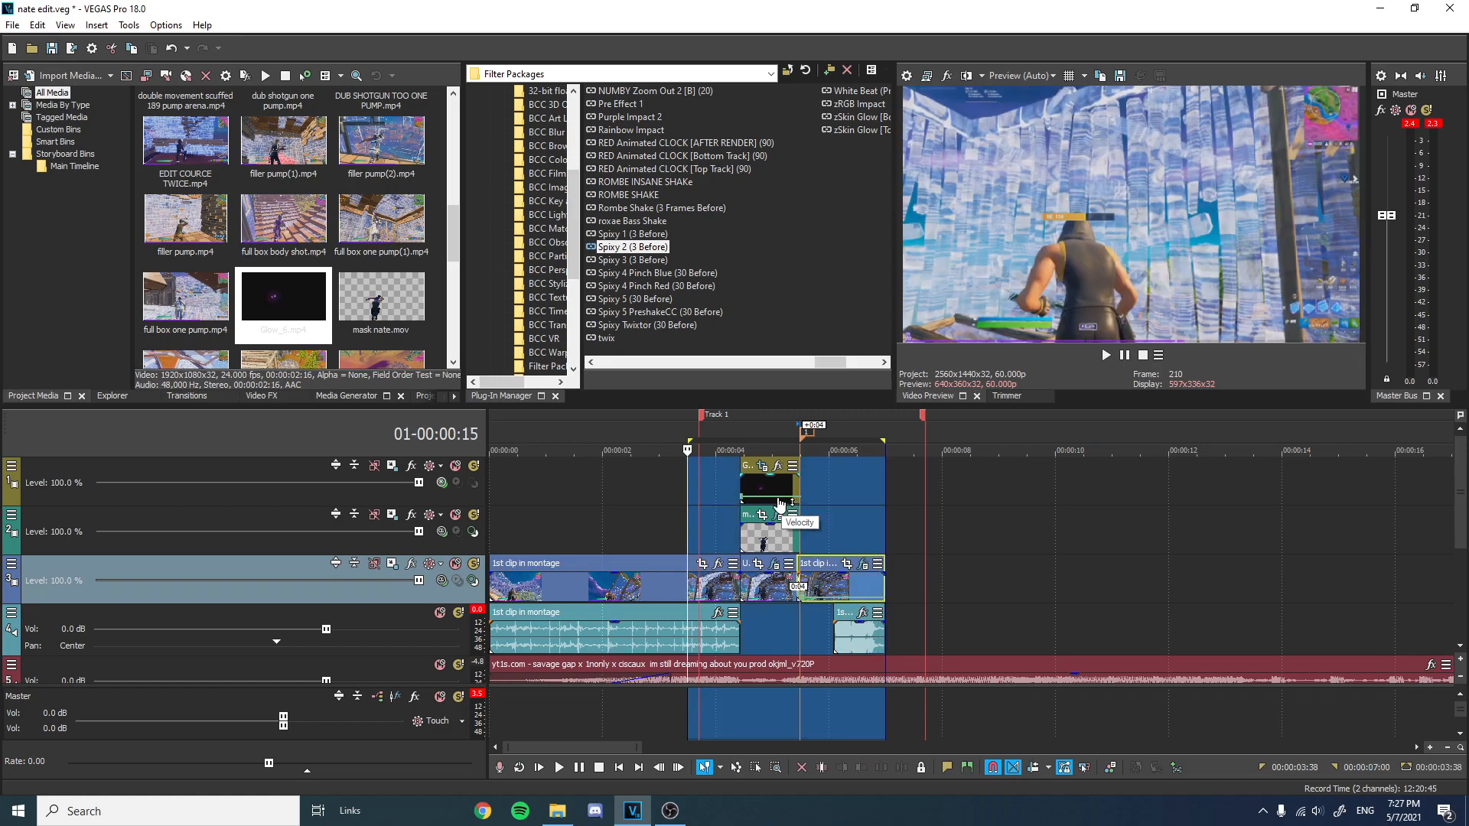
click(502, 435)
key(space)
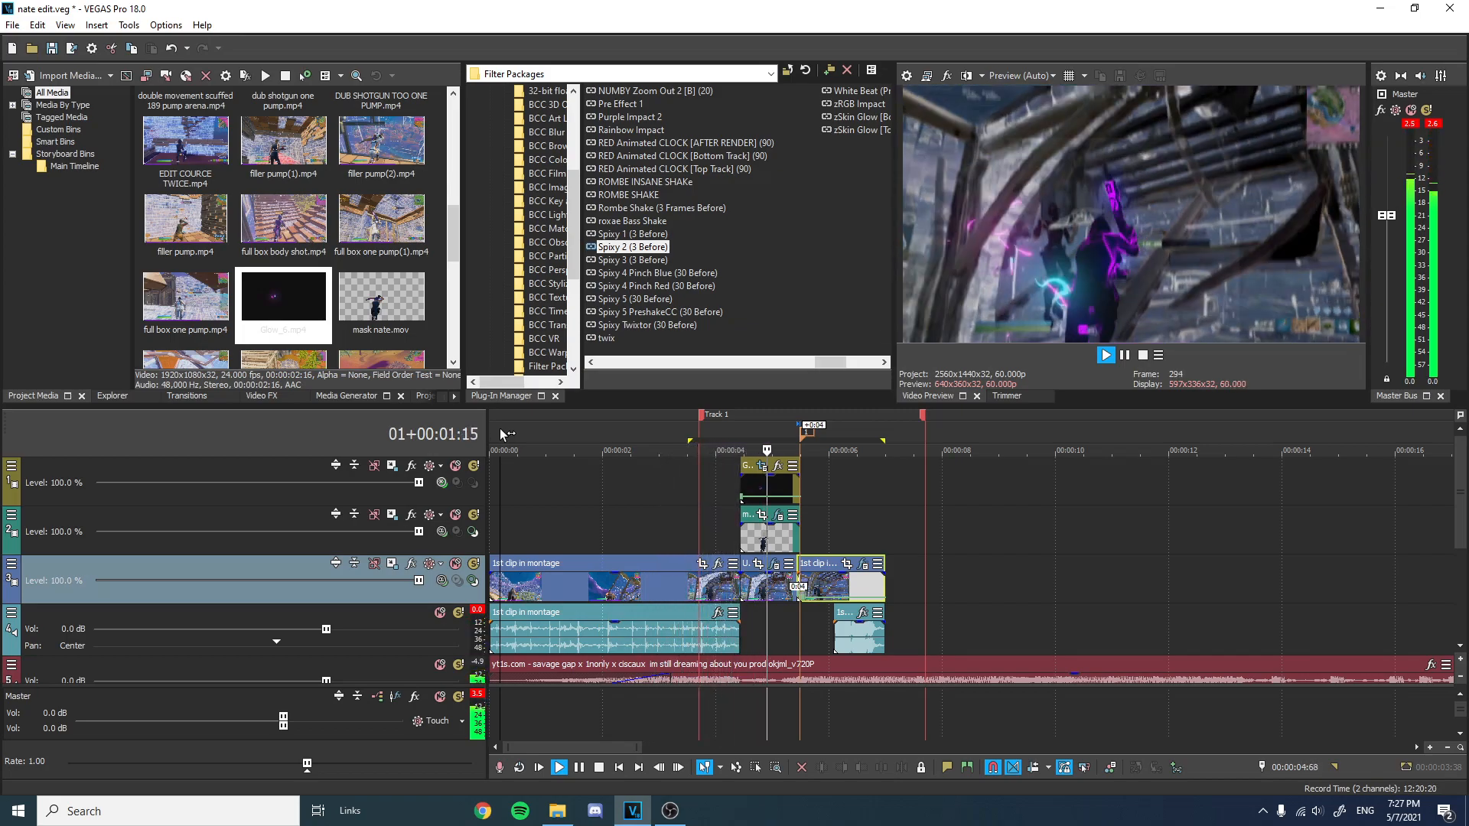
key(space)
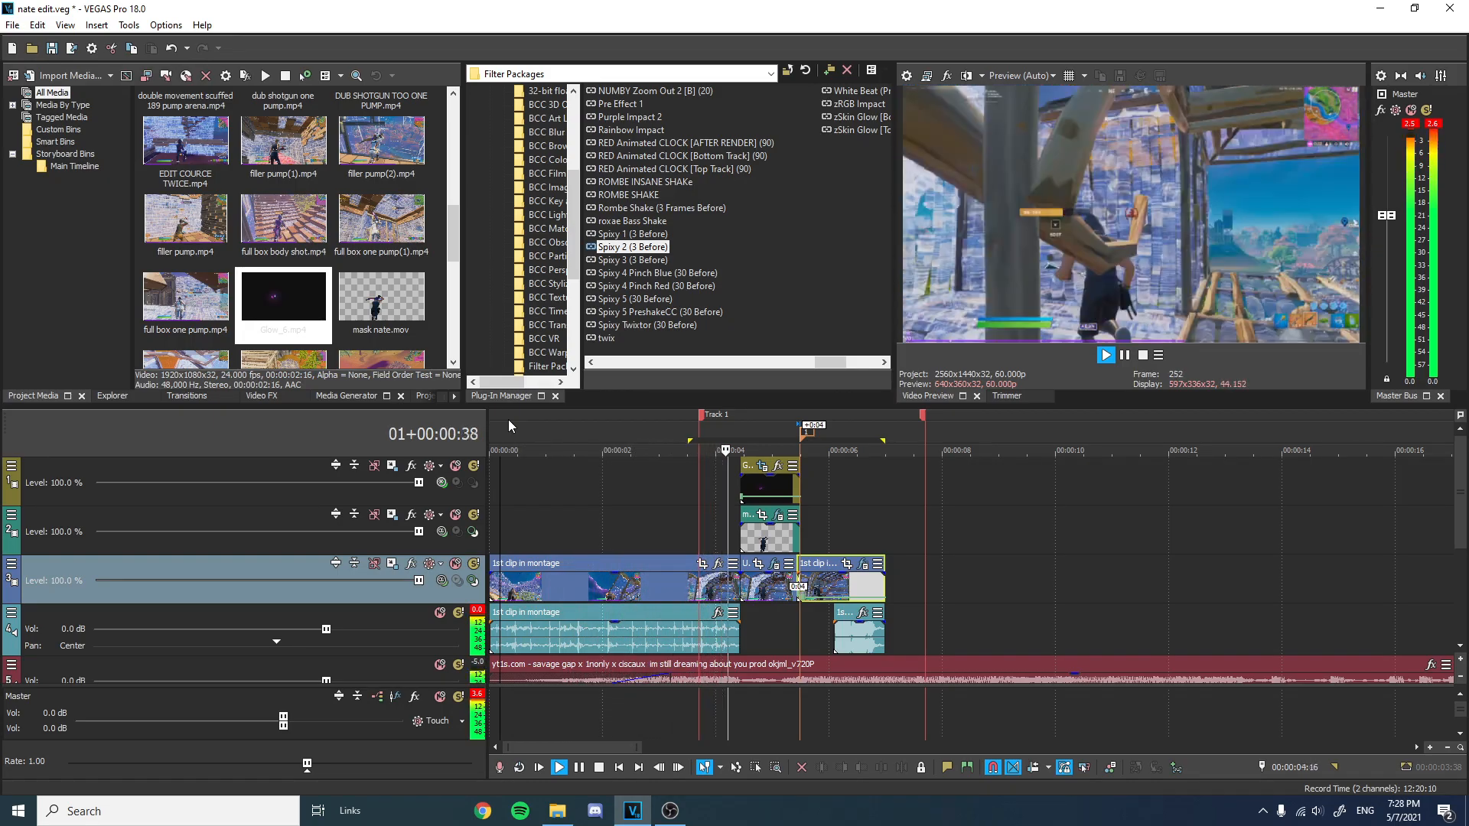
key(space)
key(space)
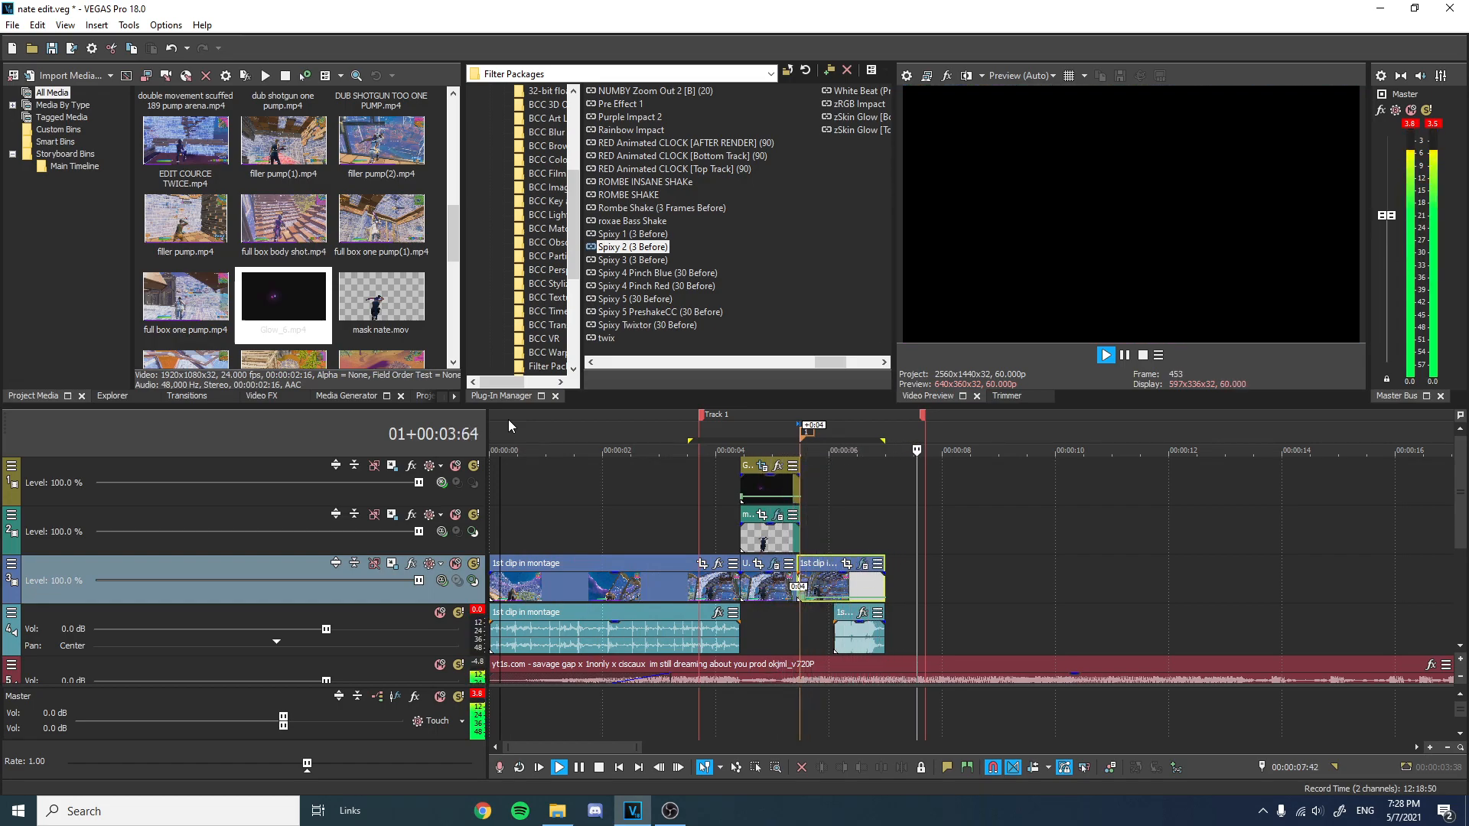
key(space)
click(491, 451)
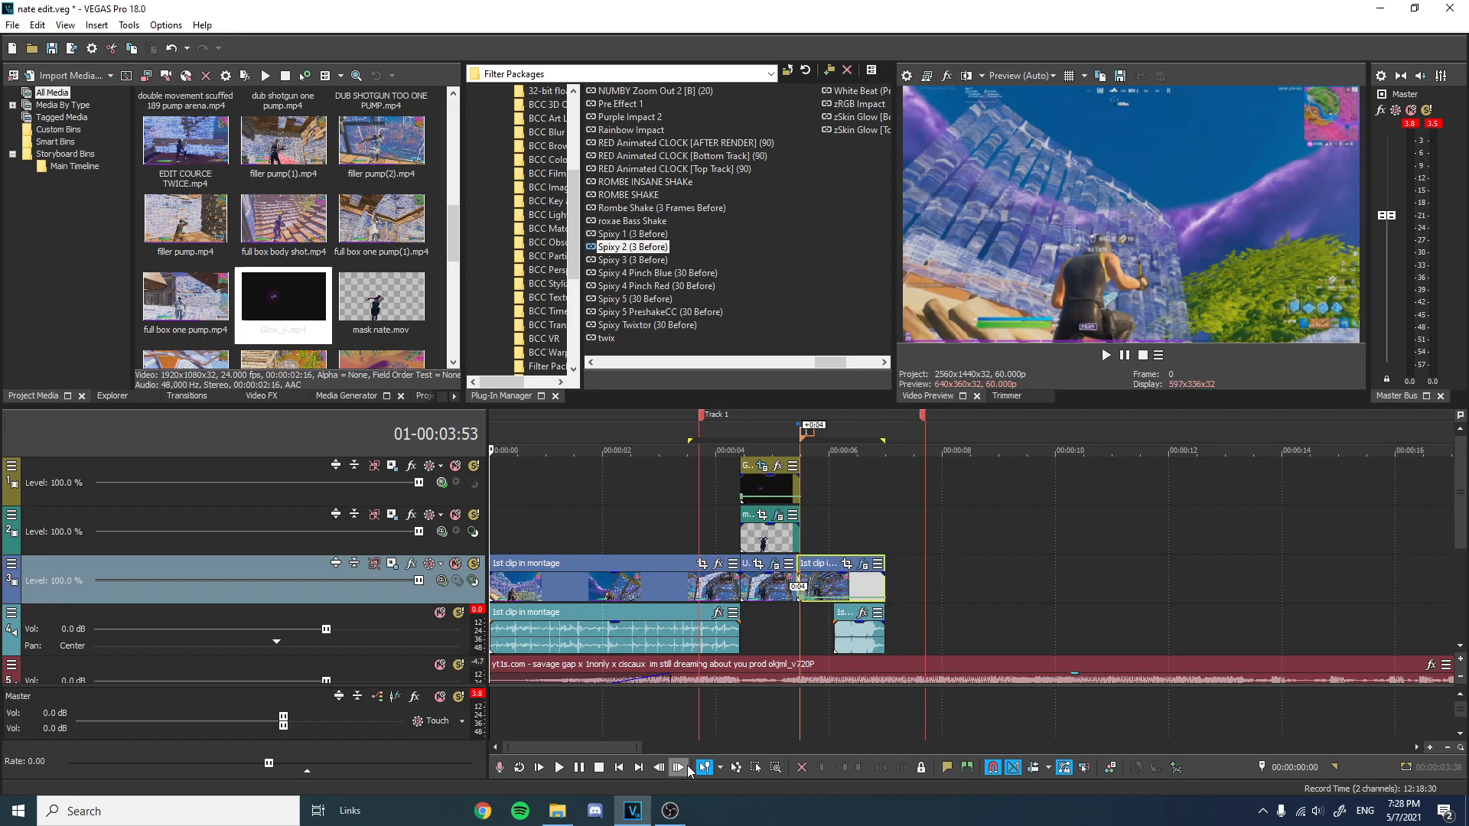
click(674, 812)
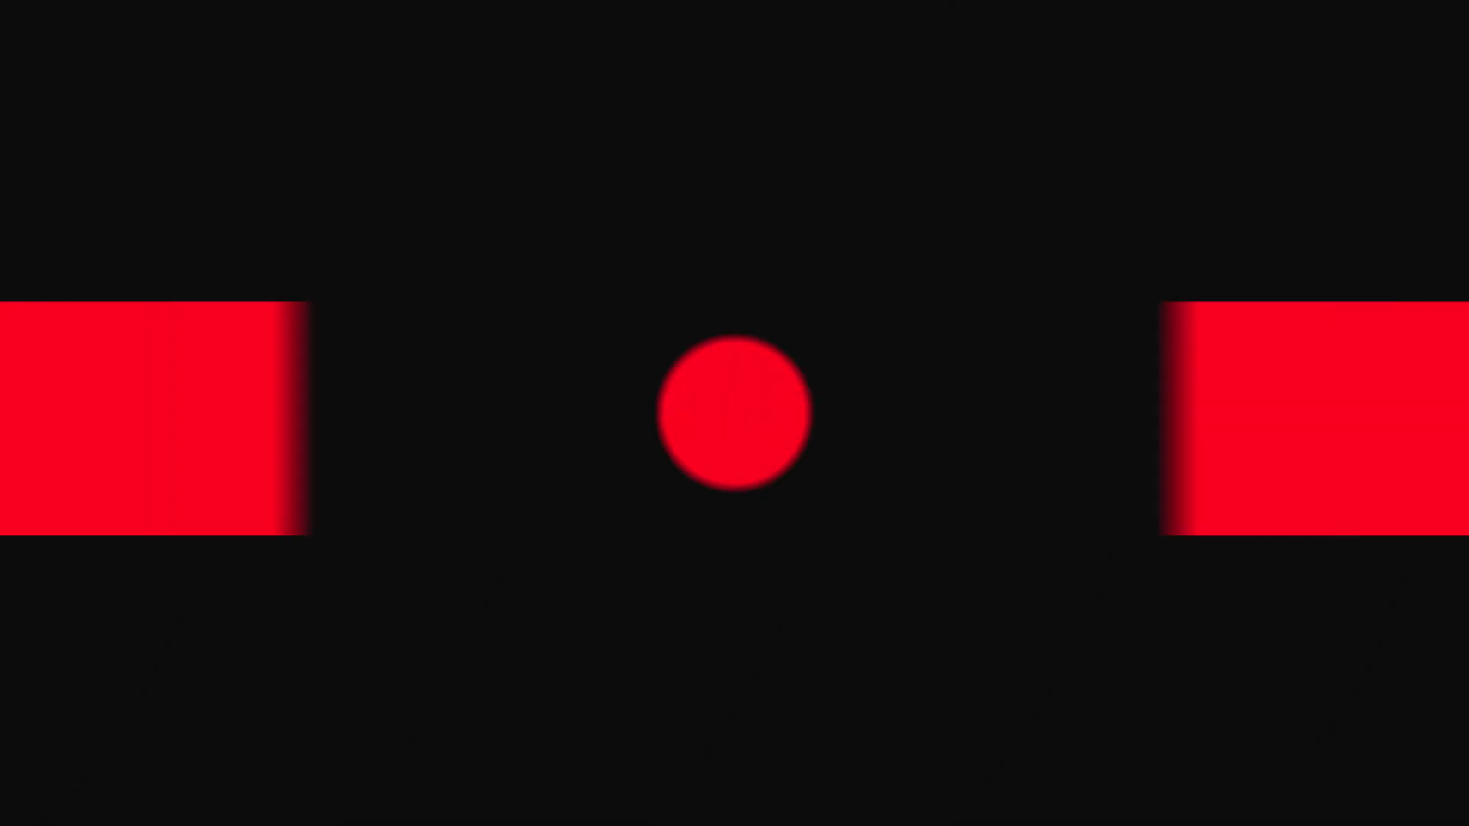